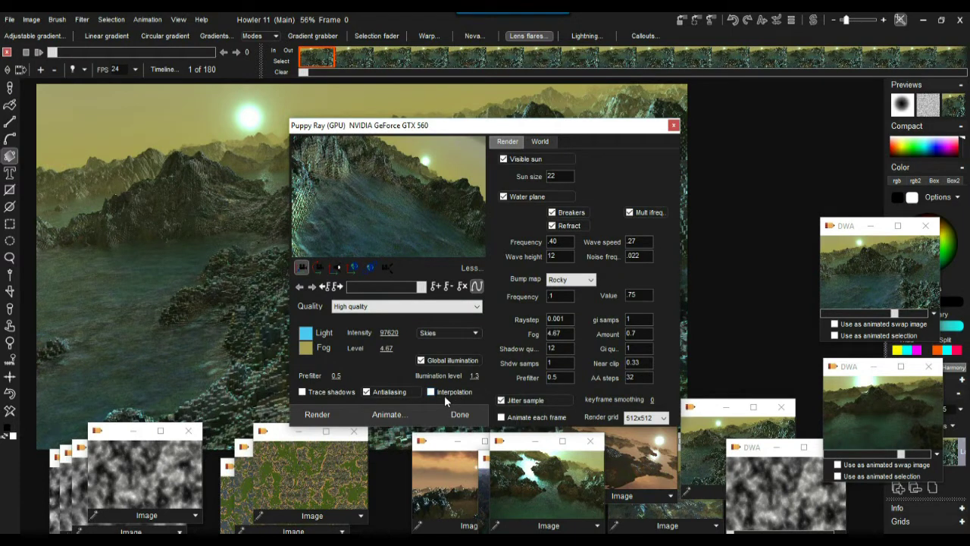
Step: Close the Puppy Ray renderer and examine the blocky rock surfaces of the foreground shore and the mid-distance island
{"action": "left_click", "coordinate": [672, 126]}
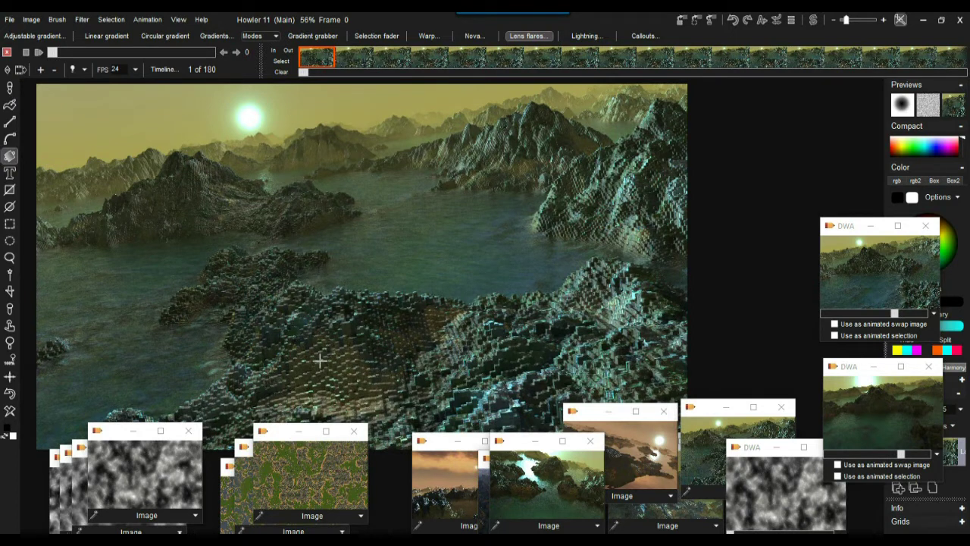
{"action": "scroll", "coordinate": [303, 353], "scroll_direction": "up", "scroll_amount": 5}
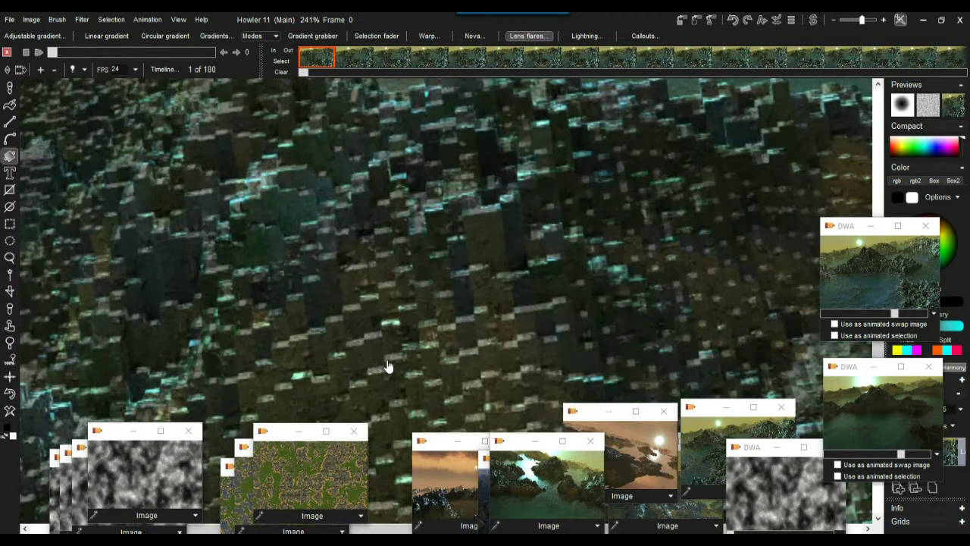
{"action": "scroll", "coordinate": [388, 367], "scroll_direction": "up", "scroll_amount": 2}
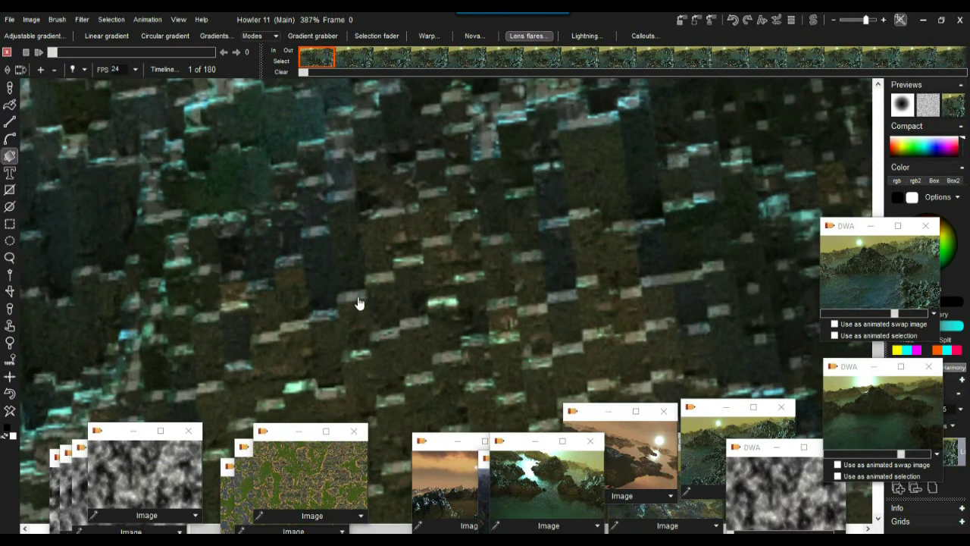
{"action": "scroll", "coordinate": [407, 305], "scroll_direction": "down", "scroll_amount": 5}
{"action": "left_click_drag", "start_coordinate": [408, 305], "coordinate": [273, 194]}
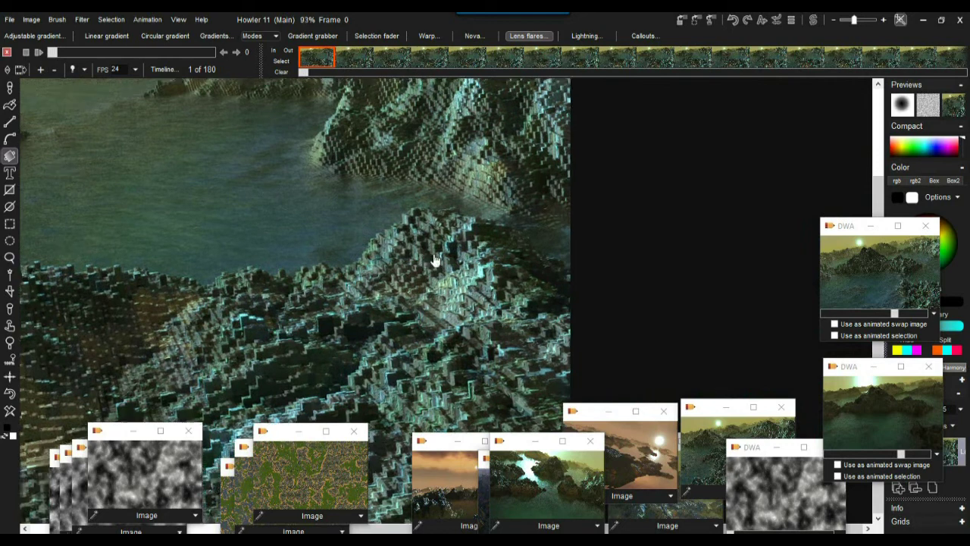
{"action": "scroll", "coordinate": [425, 255], "scroll_direction": "up", "scroll_amount": 5}
{"action": "scroll", "coordinate": [493, 262], "scroll_direction": "down", "scroll_amount": 4}
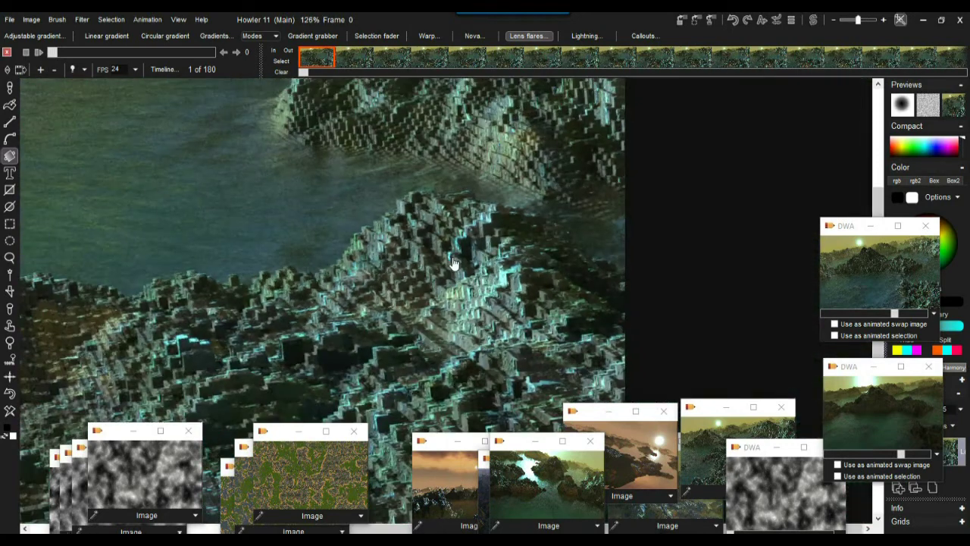
{"action": "left_click_drag", "start_coordinate": [247, 289], "coordinate": [671, 245]}
{"action": "scroll", "coordinate": [372, 191], "scroll_direction": "down", "scroll_amount": 1}
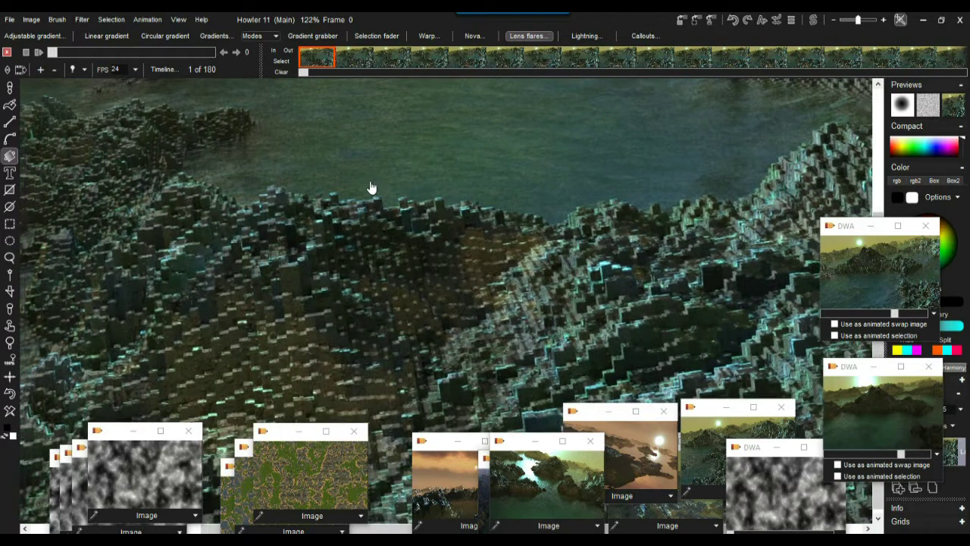
{"action": "left_click_drag", "start_coordinate": [293, 141], "coordinate": [392, 278]}
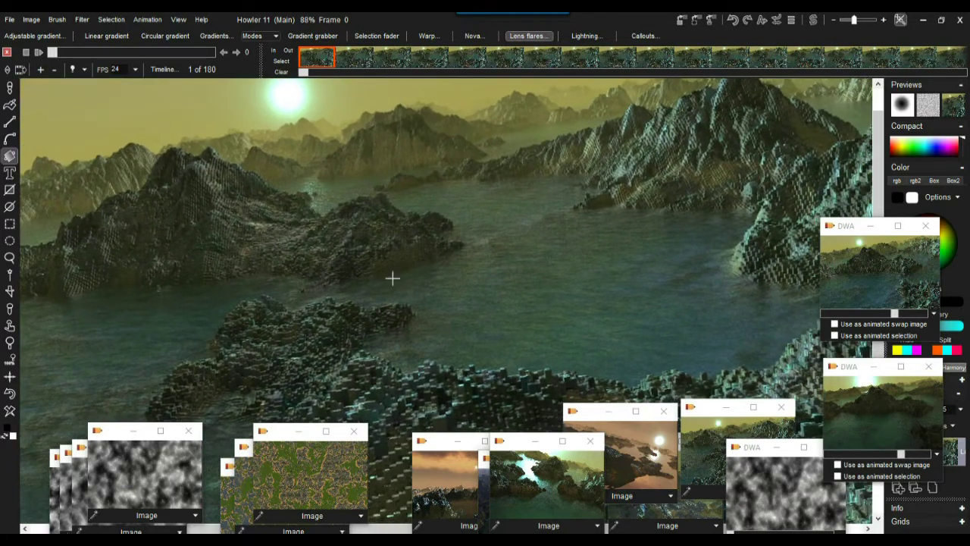
{"action": "scroll", "coordinate": [386, 229], "scroll_direction": "up", "scroll_amount": 2}
{"action": "scroll", "coordinate": [386, 230], "scroll_direction": "up", "scroll_amount": 2}
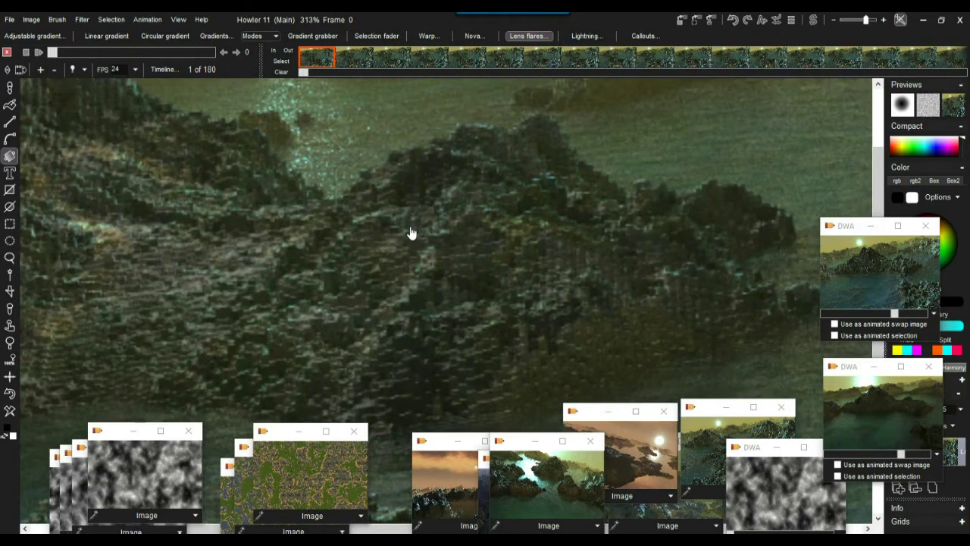
{"action": "scroll", "coordinate": [386, 232], "scroll_direction": "down", "scroll_amount": 4}
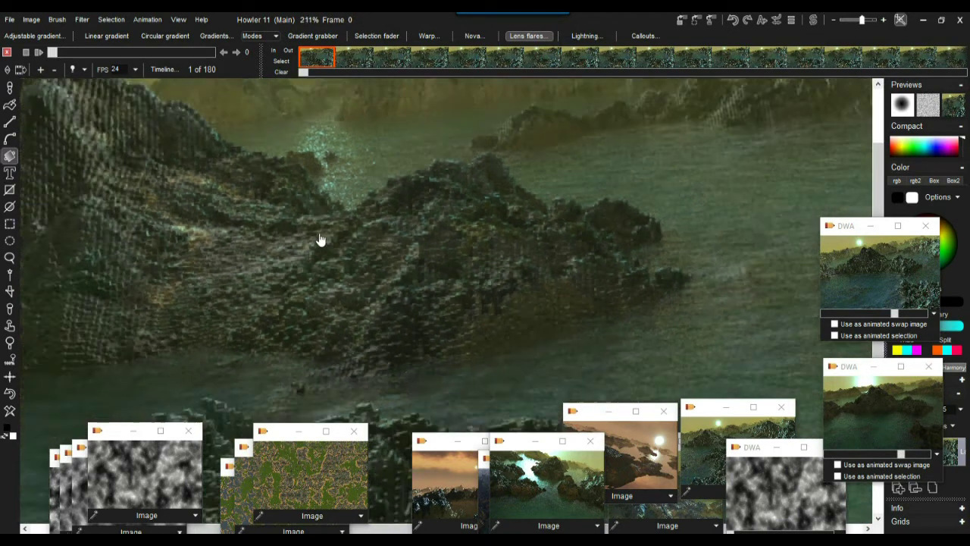
{"action": "left_click_drag", "start_coordinate": [328, 178], "coordinate": [400, 119]}
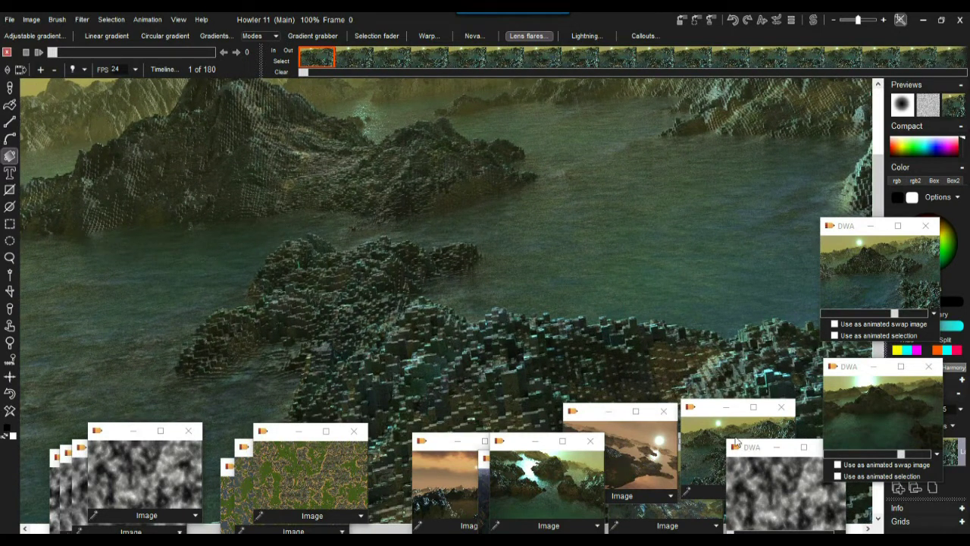
Step: Restore the stored blocky-terrain animation in place of the current one and view its first frame in full
{"action": "left_click", "coordinate": [715, 424]}
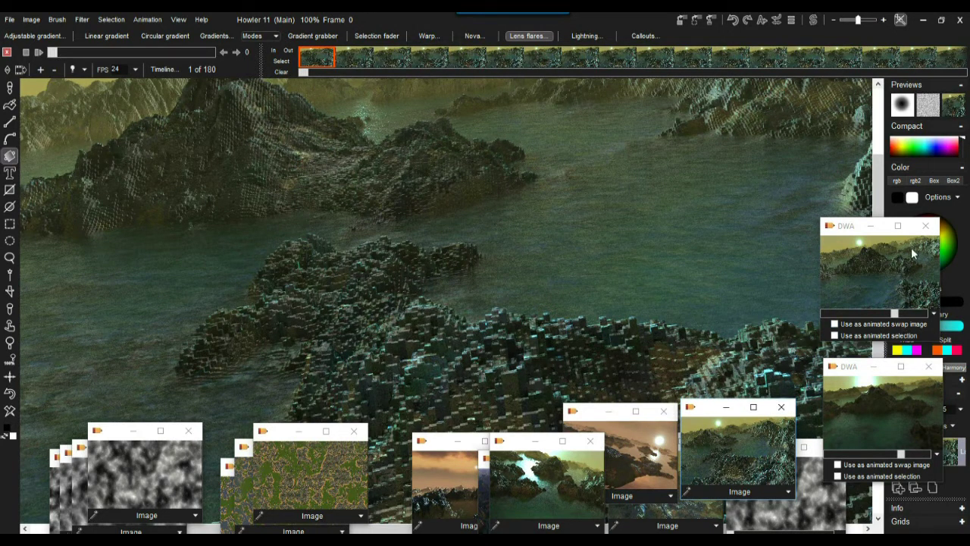
{"action": "double_click", "coordinate": [867, 269]}
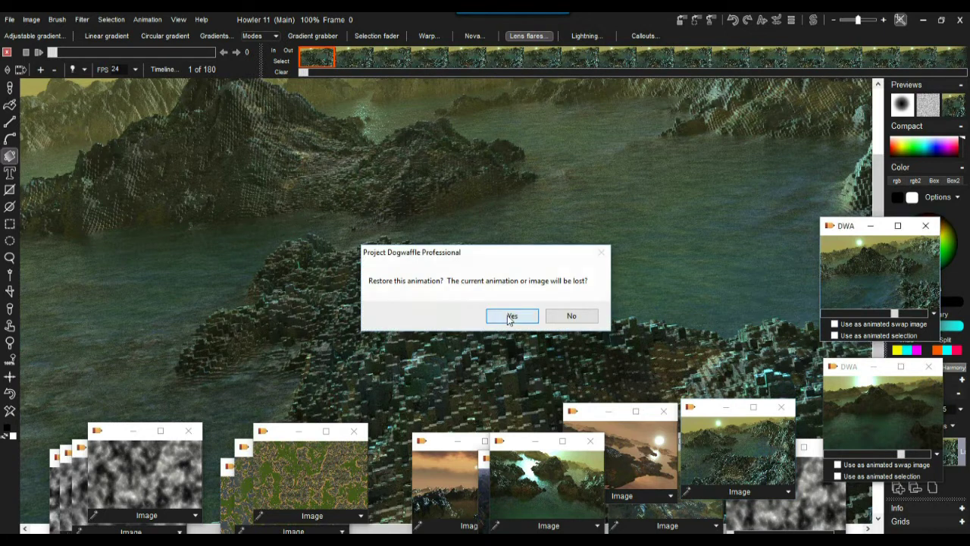
{"action": "left_click", "coordinate": [508, 316]}
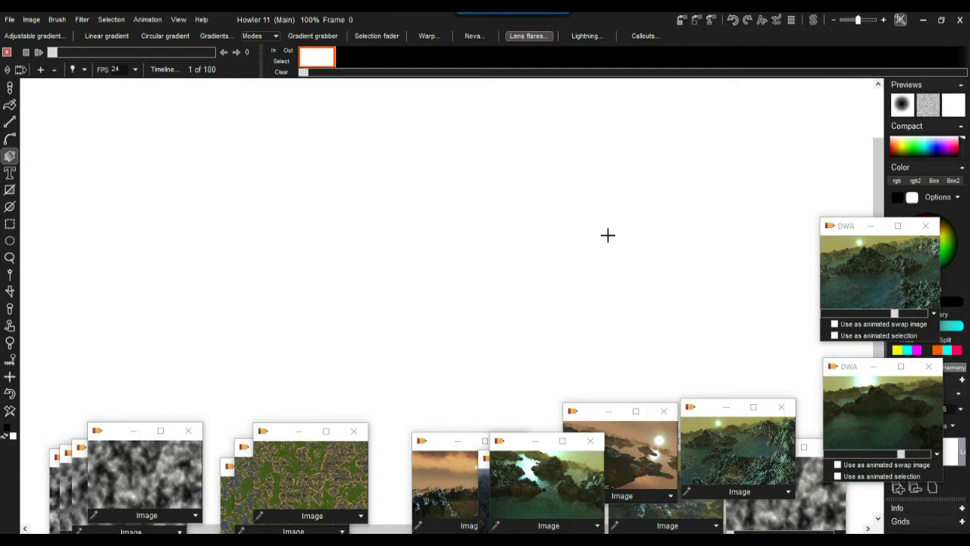
{"action": "left_click", "coordinate": [848, 227]}
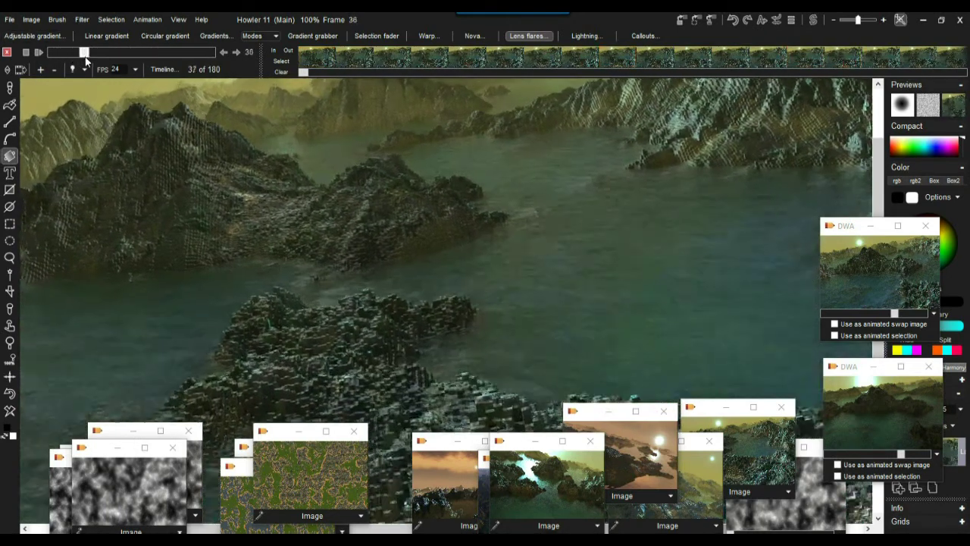
{"action": "left_click", "coordinate": [7, 52]}
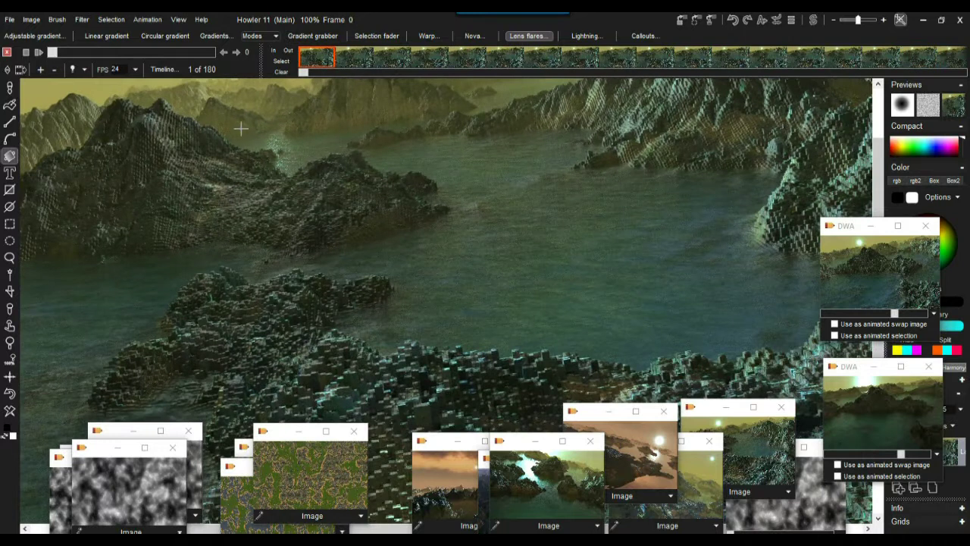
{"action": "scroll", "coordinate": [495, 250], "scroll_direction": "down", "scroll_amount": 3}
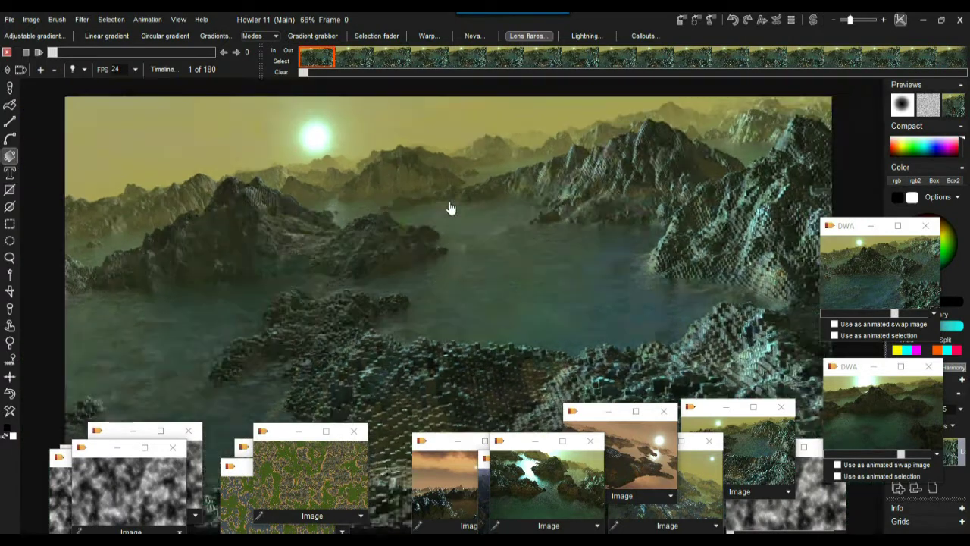
{"action": "left_click_drag", "start_coordinate": [451, 209], "coordinate": [406, 165]}
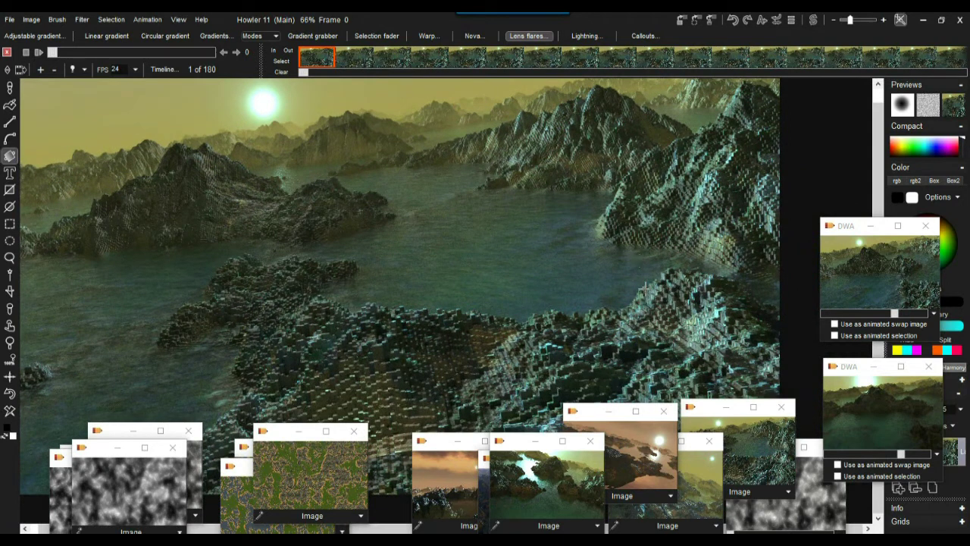
Step: Replace the current animation with the stored smooth-terrain animation and bring its first frame into full view
{"action": "left_click", "coordinate": [876, 415]}
{"action": "left_click", "coordinate": [506, 314]}
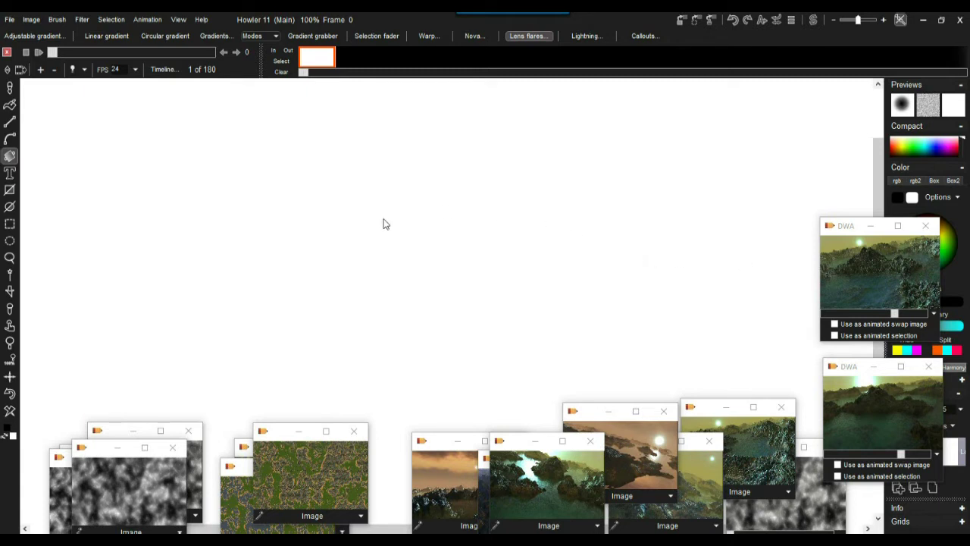
{"action": "left_click", "coordinate": [912, 270]}
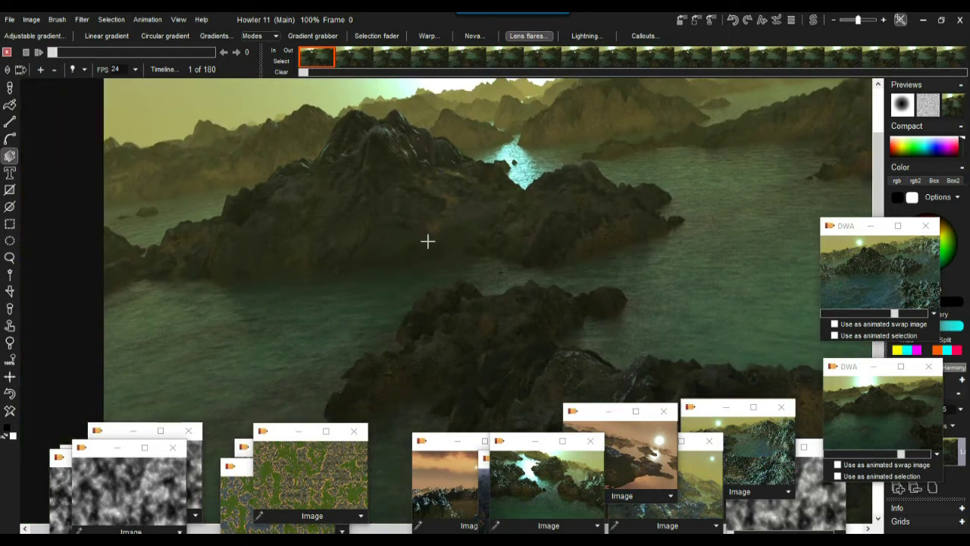
{"action": "scroll", "coordinate": [377, 221], "scroll_direction": "down", "scroll_amount": 2}
{"action": "scroll", "coordinate": [375, 223], "scroll_direction": "up", "scroll_amount": 1}
{"action": "left_click_drag", "start_coordinate": [384, 222], "coordinate": [271, 181]}
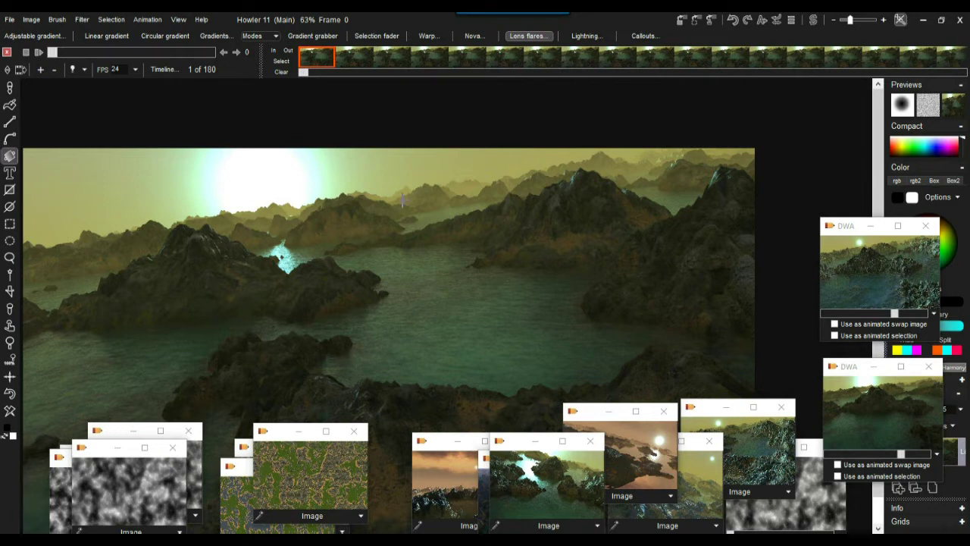
Step: Examine the smooth rock detail on the near mountains, the shoreline and the distant hazy ridges of the first frame
{"action": "scroll", "coordinate": [329, 232], "scroll_direction": "up", "scroll_amount": 3}
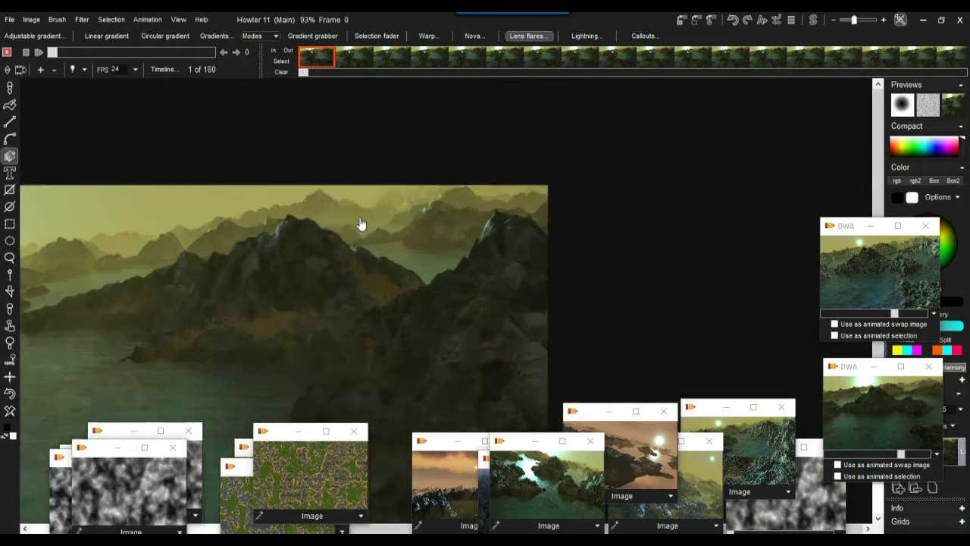
{"action": "scroll", "coordinate": [361, 224], "scroll_direction": "up", "scroll_amount": 5}
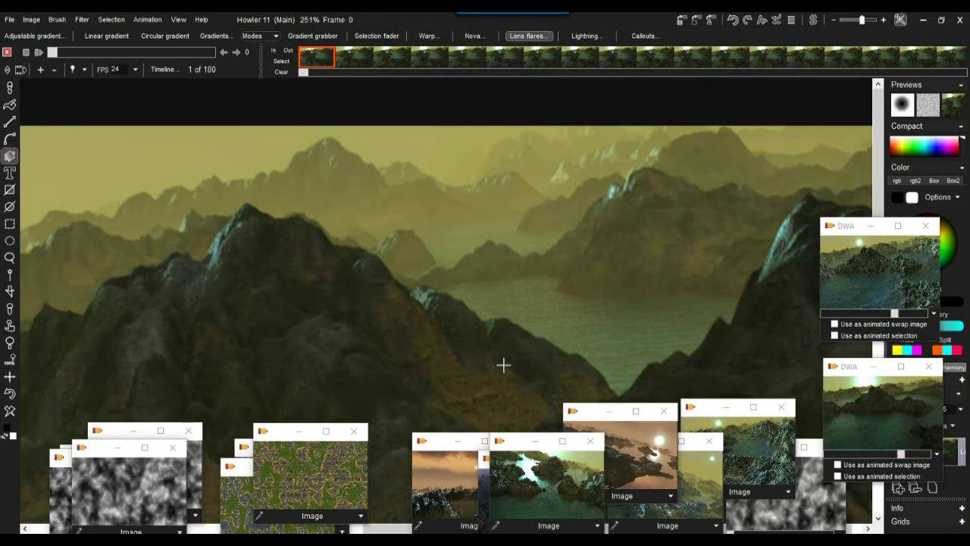
{"action": "scroll", "coordinate": [487, 234], "scroll_direction": "up", "scroll_amount": 3}
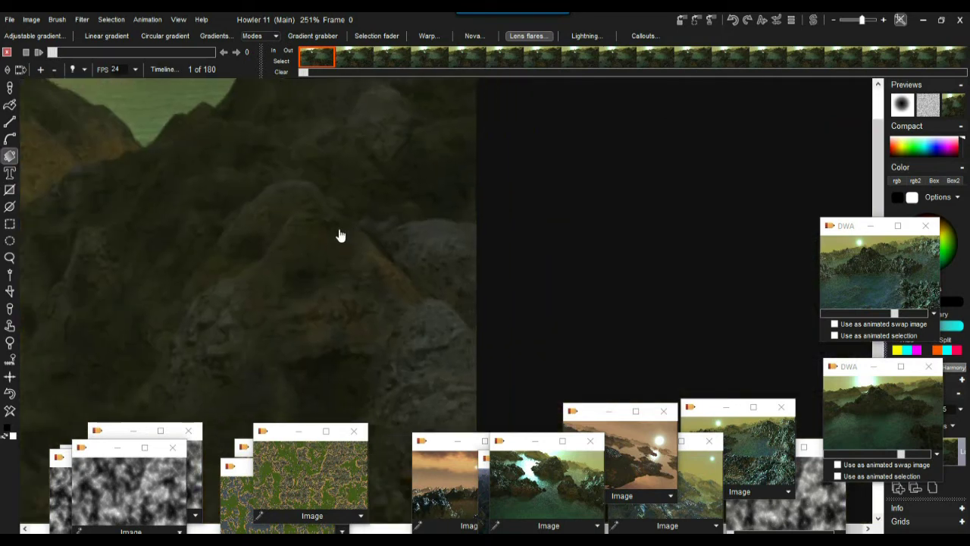
{"action": "left_click_drag", "start_coordinate": [191, 315], "coordinate": [616, 280]}
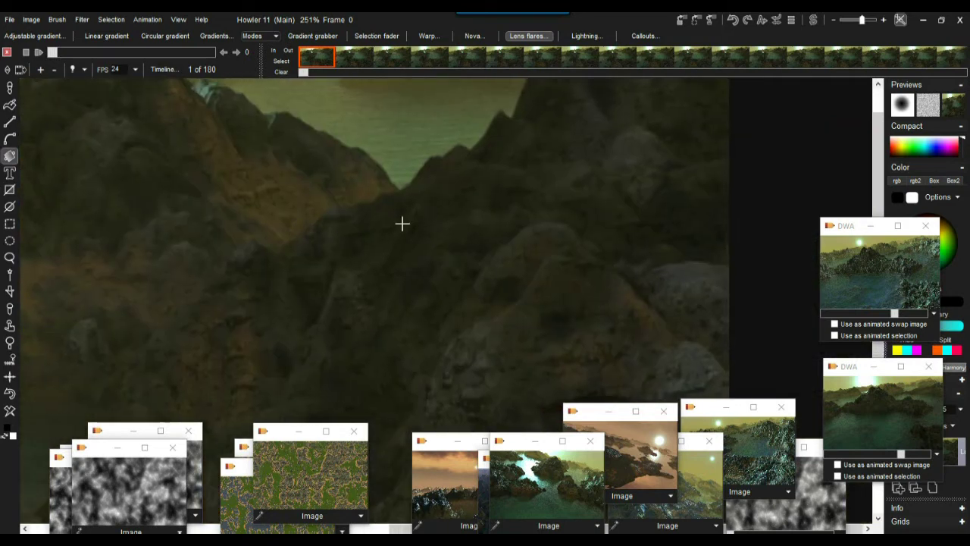
{"action": "scroll", "coordinate": [432, 227], "scroll_direction": "down", "scroll_amount": 3}
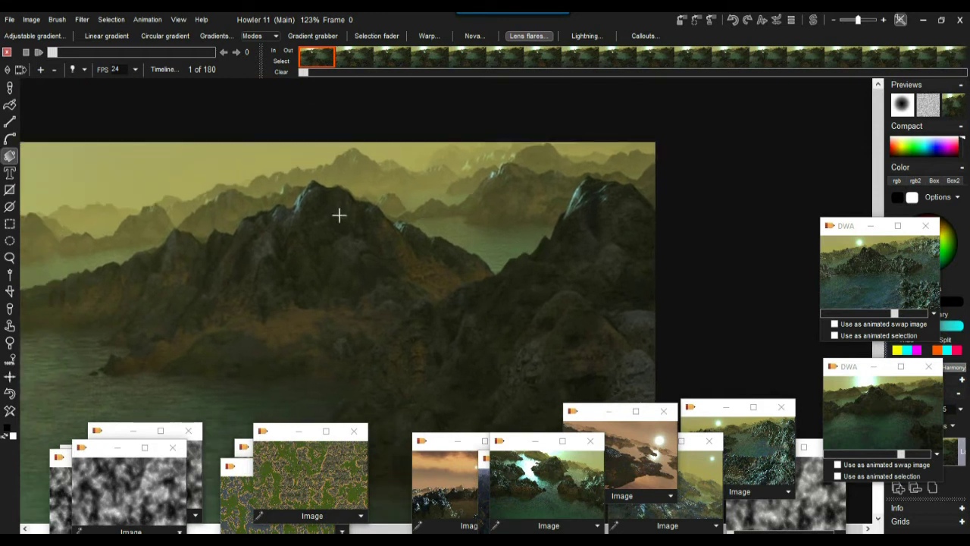
{"action": "scroll", "coordinate": [308, 223], "scroll_direction": "up", "scroll_amount": 2}
{"action": "left_click_drag", "start_coordinate": [469, 211], "coordinate": [520, 209]}
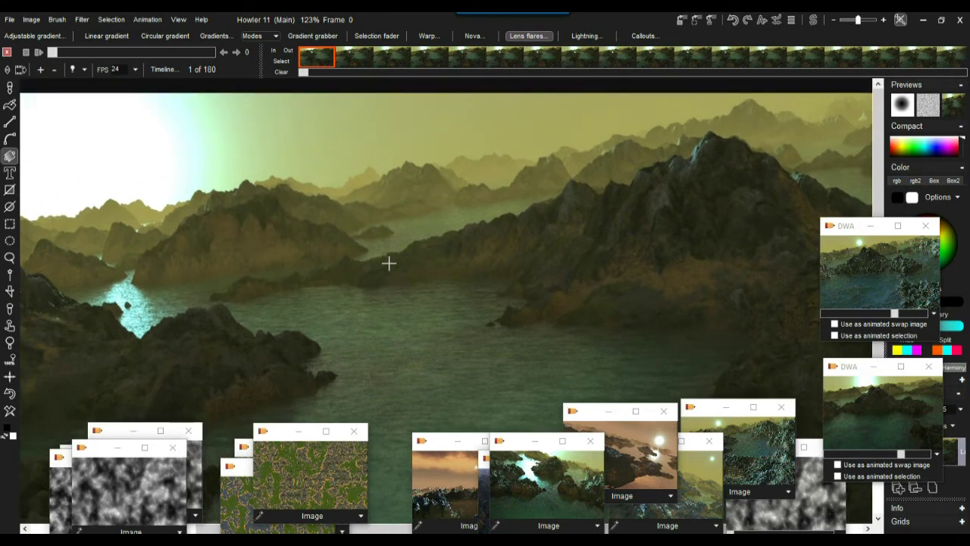
{"action": "scroll", "coordinate": [394, 247], "scroll_direction": "up", "scroll_amount": 3}
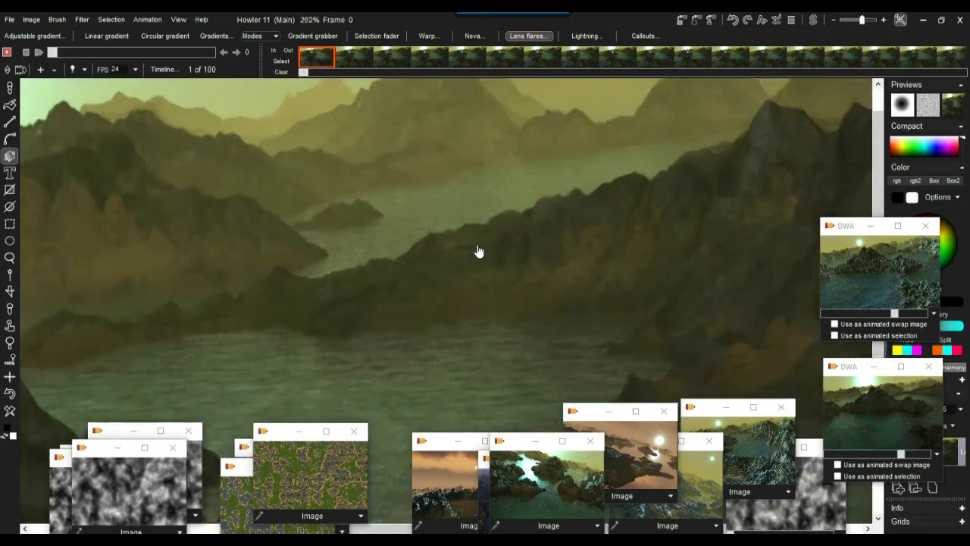
{"action": "scroll", "coordinate": [462, 251], "scroll_direction": "down", "scroll_amount": 3}
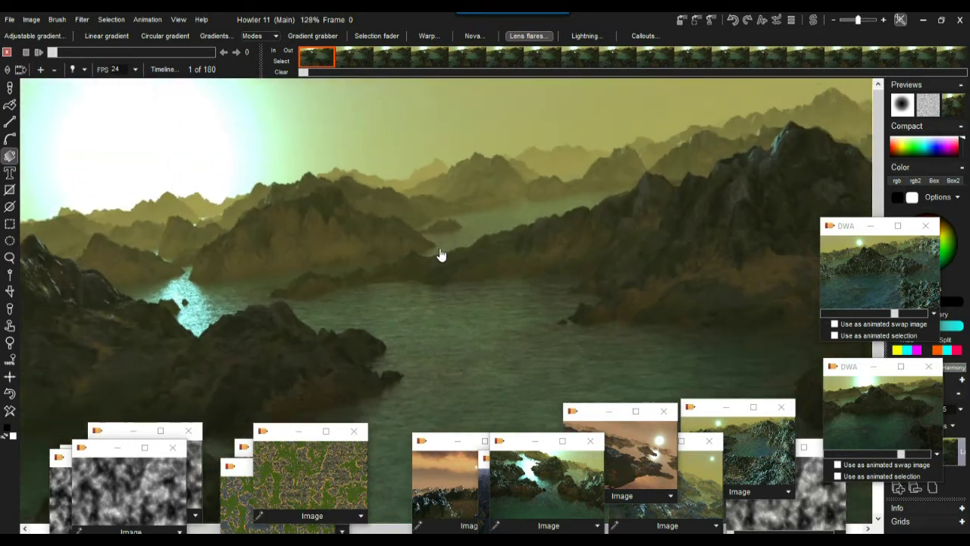
{"action": "middle_click_drag", "start_coordinate": [520, 208], "coordinate": [412, 182]}
Step: Restore the stored blocky-terrain animation again and examine its distant mountains, islands and foreground rocks for comparison
{"action": "left_click", "coordinate": [883, 256]}
{"action": "left_click", "coordinate": [513, 316]}
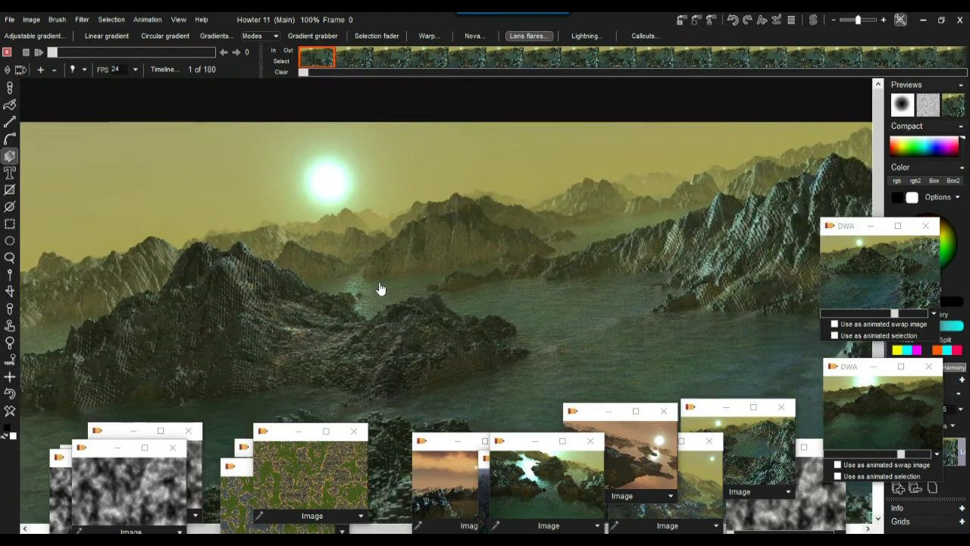
{"action": "scroll", "coordinate": [372, 279], "scroll_direction": "up", "scroll_amount": 2}
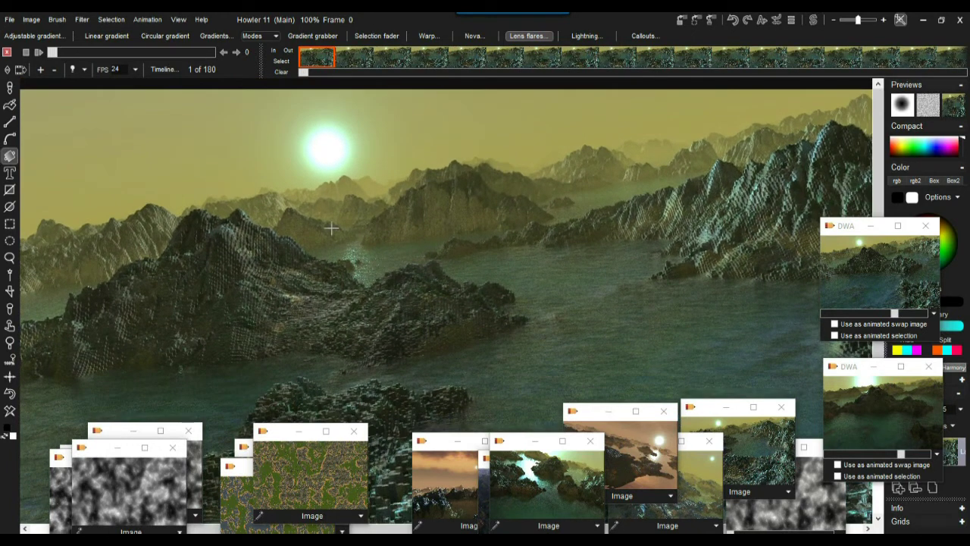
{"action": "scroll", "coordinate": [334, 220], "scroll_direction": "up", "scroll_amount": 2}
{"action": "scroll", "coordinate": [376, 223], "scroll_direction": "up", "scroll_amount": 2}
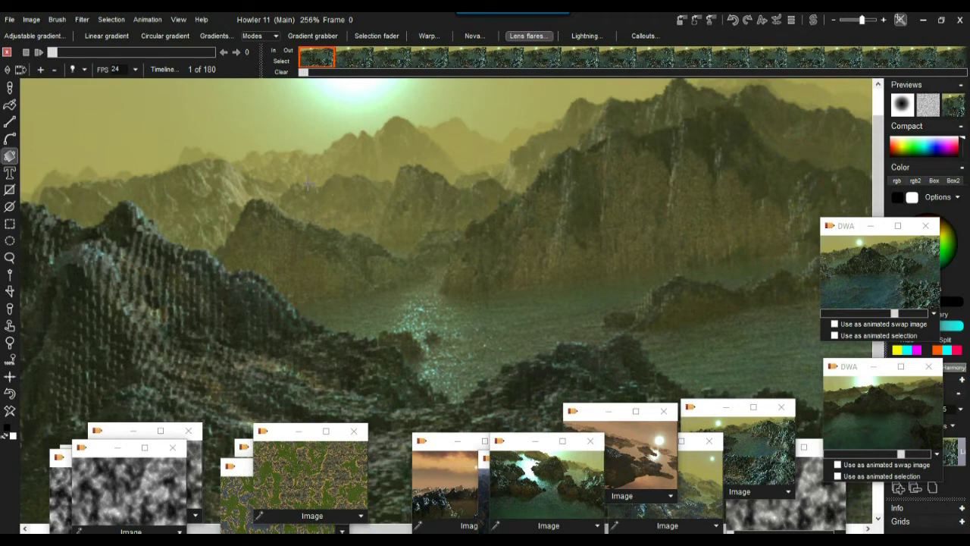
{"action": "scroll", "coordinate": [264, 190], "scroll_direction": "up", "scroll_amount": 2}
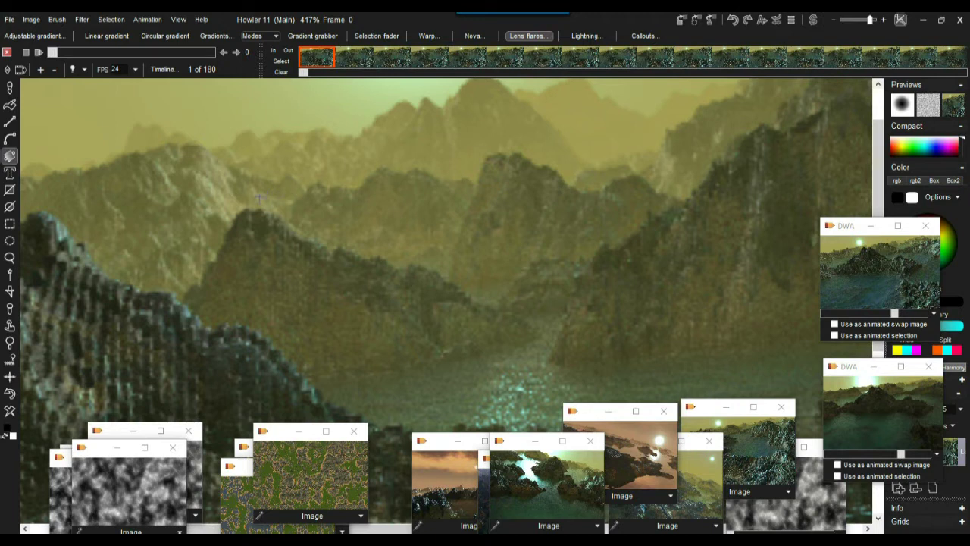
{"action": "scroll", "coordinate": [308, 216], "scroll_direction": "down", "scroll_amount": 5}
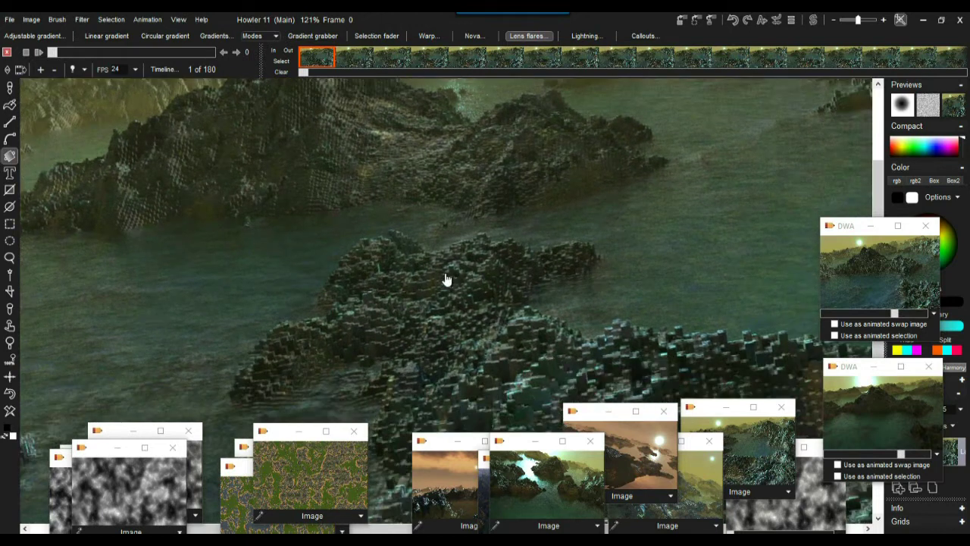
{"action": "left_click_drag", "start_coordinate": [447, 280], "coordinate": [411, 407]}
{"action": "left_click_drag", "start_coordinate": [414, 204], "coordinate": [404, 210]}
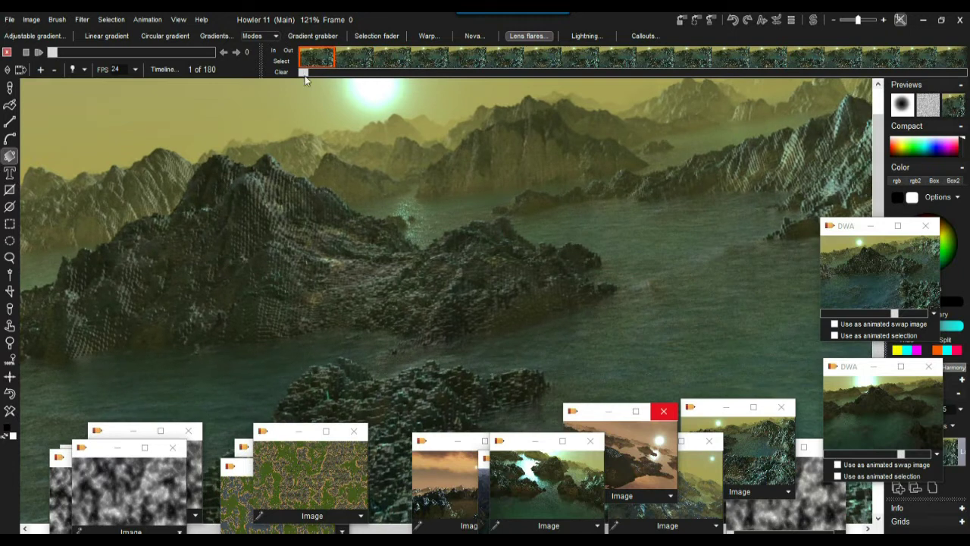
Step: Move the smooth-terrain animation's stored window slightly closer to the blocky-terrain one
{"action": "mouse_move", "coordinate": [845, 368]}
{"action": "left_mouse_down"}
{"action": "mouse_move", "coordinate": [844, 342]}
{"action": "mouse_move", "coordinate": [810, 312]}
{"action": "mouse_move", "coordinate": [854, 383]}
{"action": "mouse_move", "coordinate": [830, 360]}
{"action": "left_mouse_up"}
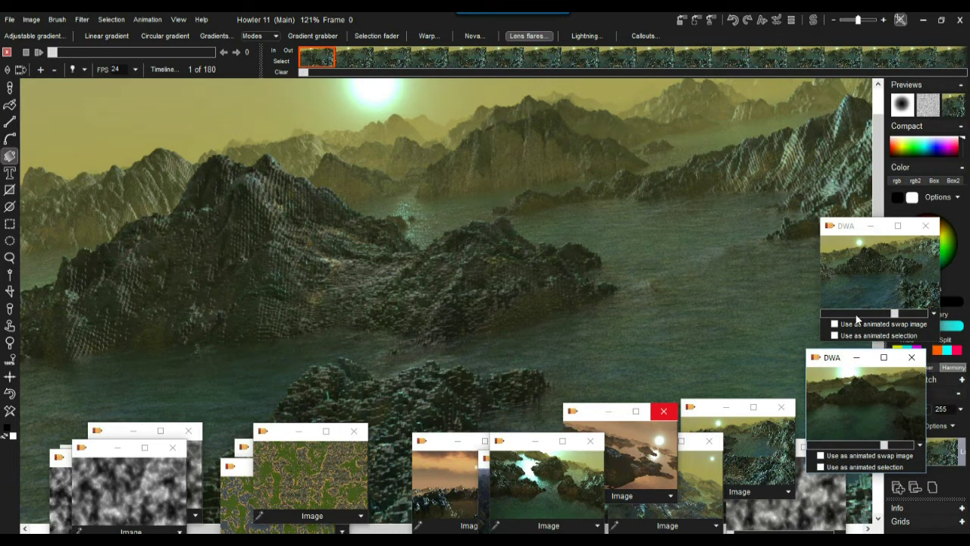
Step: Move the smooth-terrain animation's stored window directly above the blocky-terrain one
{"action": "mouse_move", "coordinate": [840, 357]}
{"action": "left_mouse_down"}
{"action": "mouse_move", "coordinate": [684, 229]}
{"action": "mouse_move", "coordinate": [737, 125]}
{"action": "mouse_move", "coordinate": [731, 160]}
{"action": "mouse_move", "coordinate": [848, 387]}
{"action": "mouse_move", "coordinate": [834, 346]}
{"action": "mouse_move", "coordinate": [835, 371]}
{"action": "left_mouse_up"}
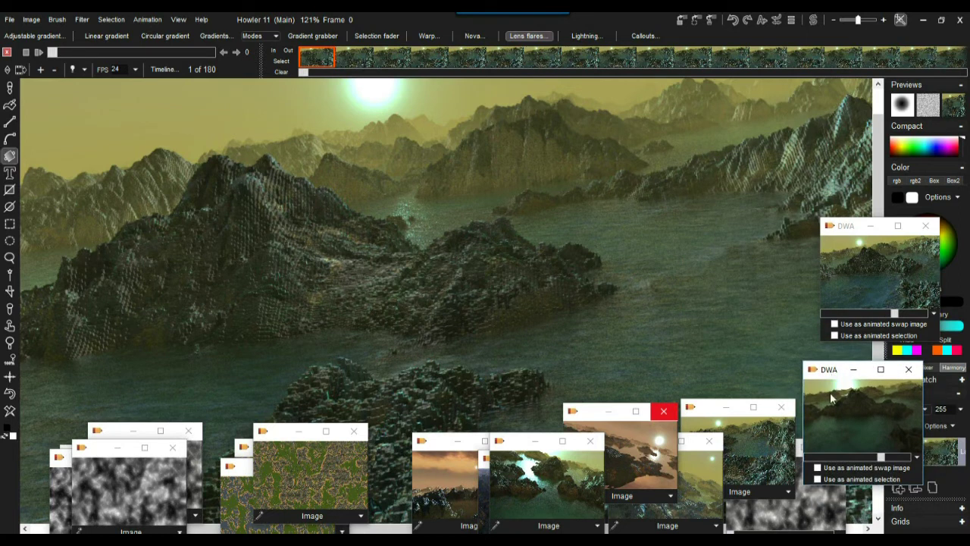
{"action": "left_click_drag", "start_coordinate": [829, 371], "coordinate": [785, 101]}
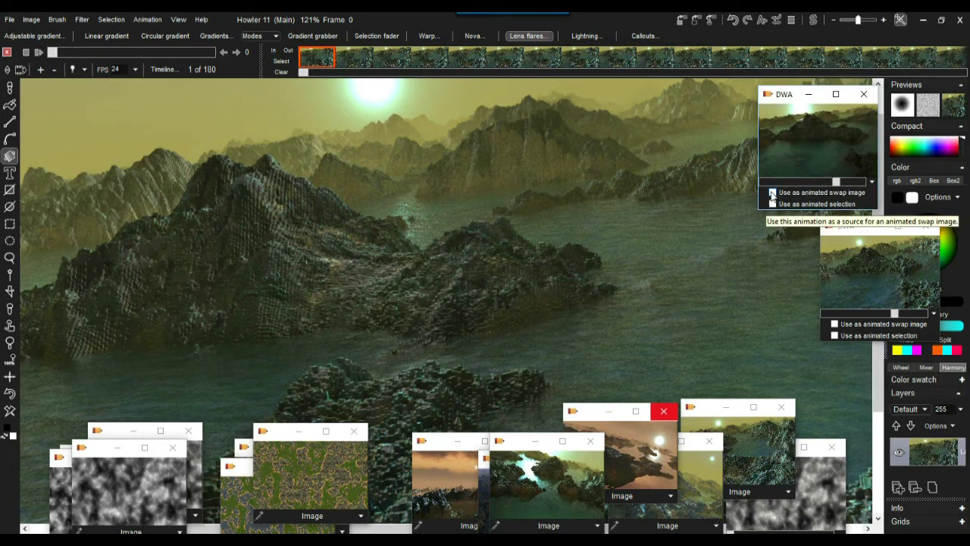
Step: Fill the swap image with the stored green terrain texture, clear it to white again and return to the main image
{"action": "left_click", "coordinate": [813, 22]}
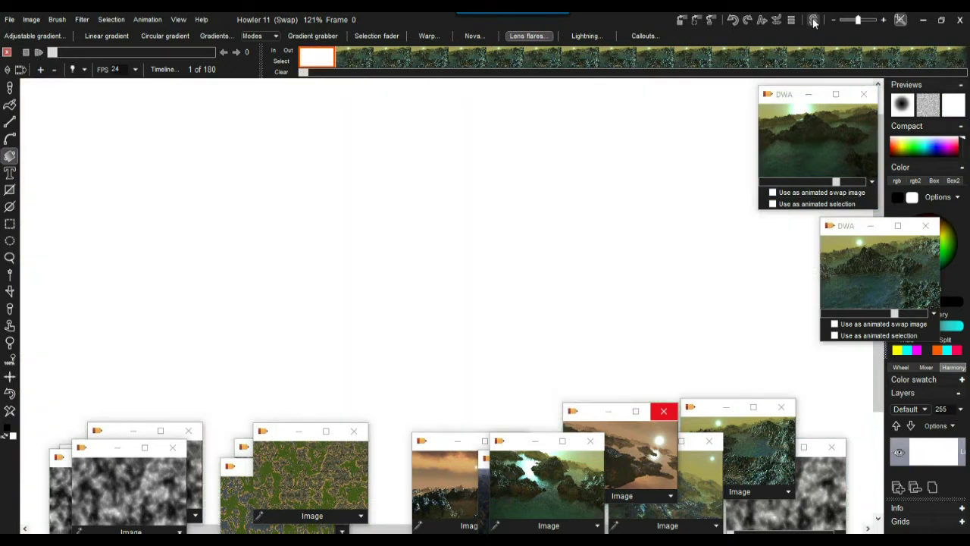
{"action": "left_click", "coordinate": [304, 461]}
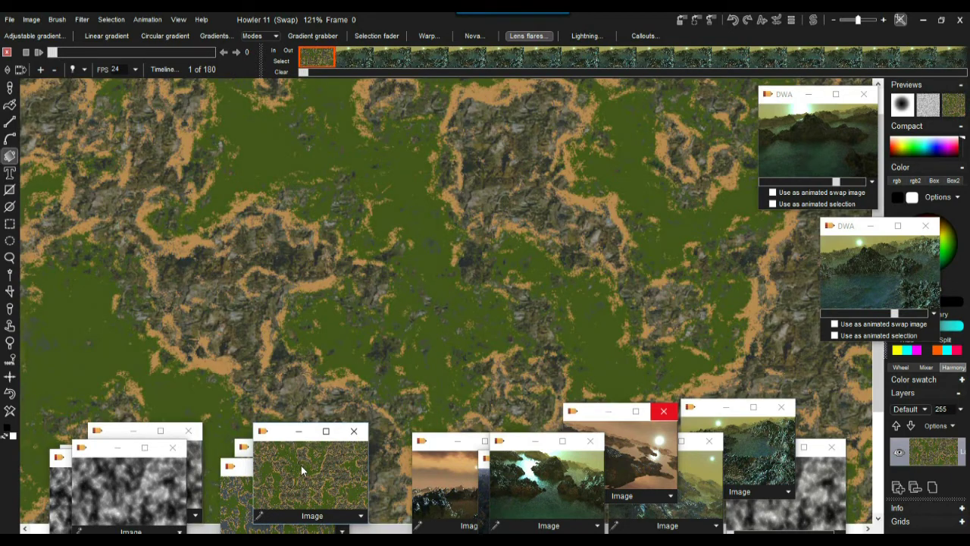
{"action": "left_click", "coordinate": [11, 412]}
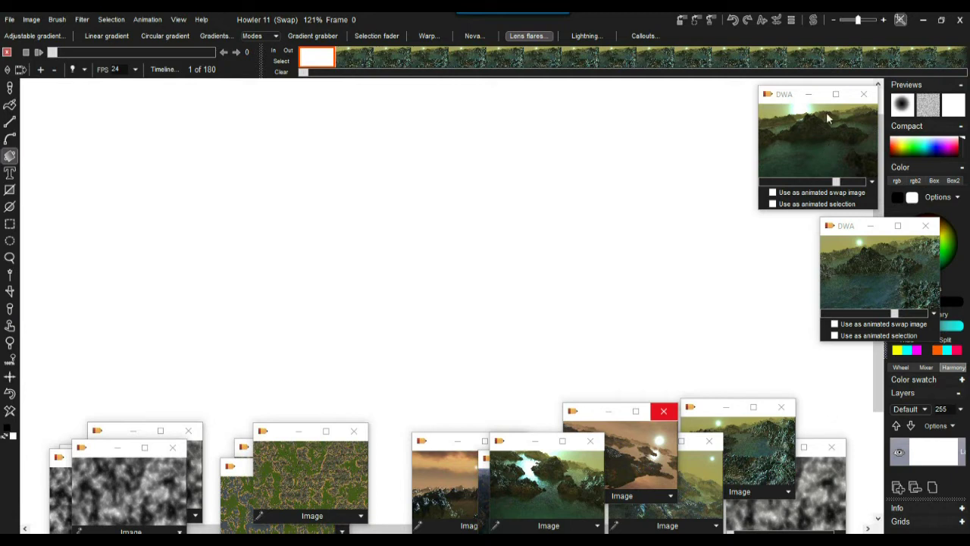
{"action": "left_click_drag", "start_coordinate": [785, 96], "coordinate": [815, 95]}
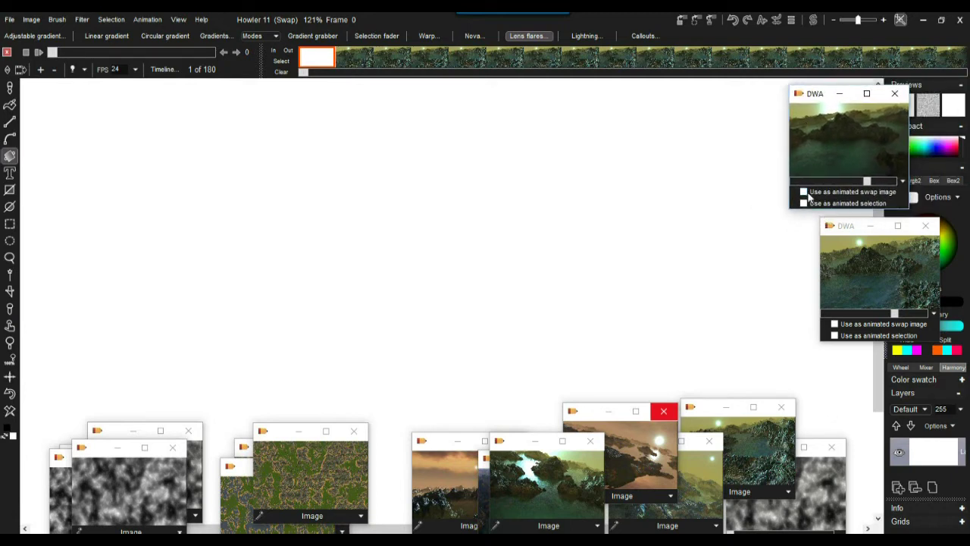
{"action": "left_click", "coordinate": [812, 20]}
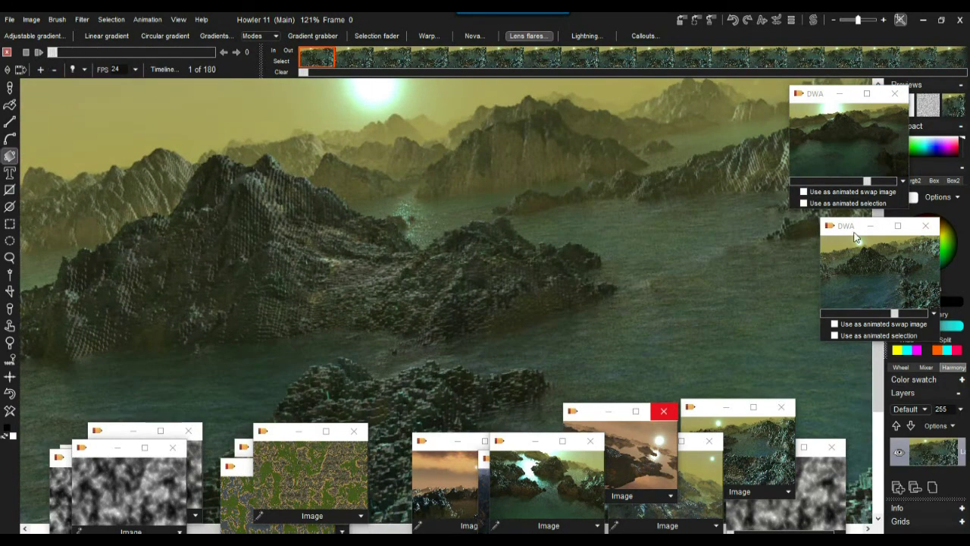
Step: Move the smooth-terrain animation's stored window higher and enable it as the animated swap image
{"action": "left_click_drag", "start_coordinate": [813, 98], "coordinate": [765, 54]}
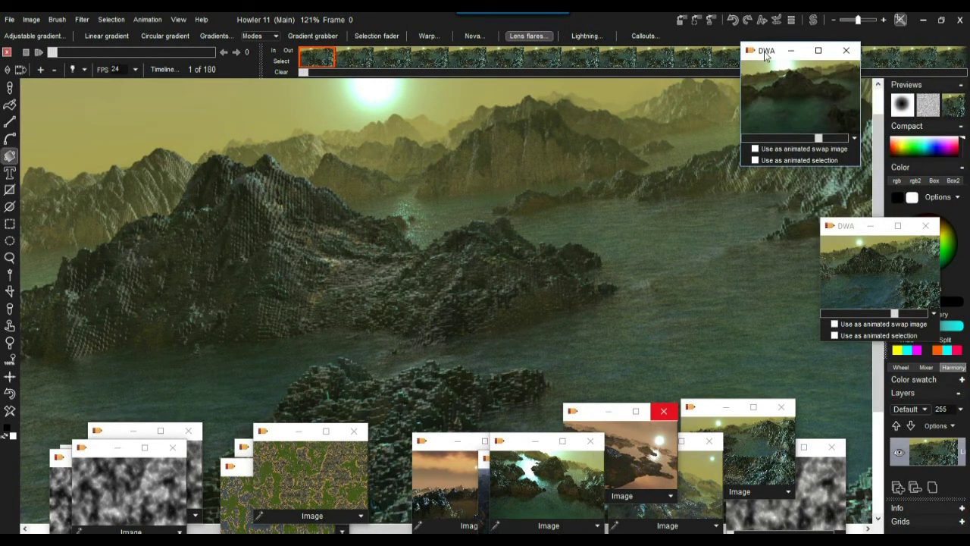
{"action": "left_click", "coordinate": [754, 149]}
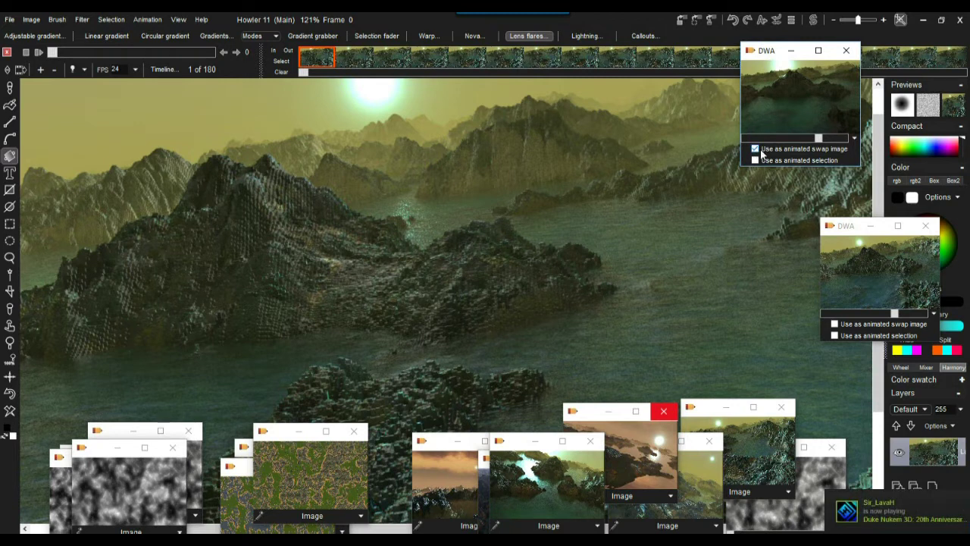
Step: Scrub the blocky animation to frame 51 and back to frame 0, and compare that frame with its smooth swap image
{"action": "left_click_drag", "start_coordinate": [53, 52], "coordinate": [82, 65]}
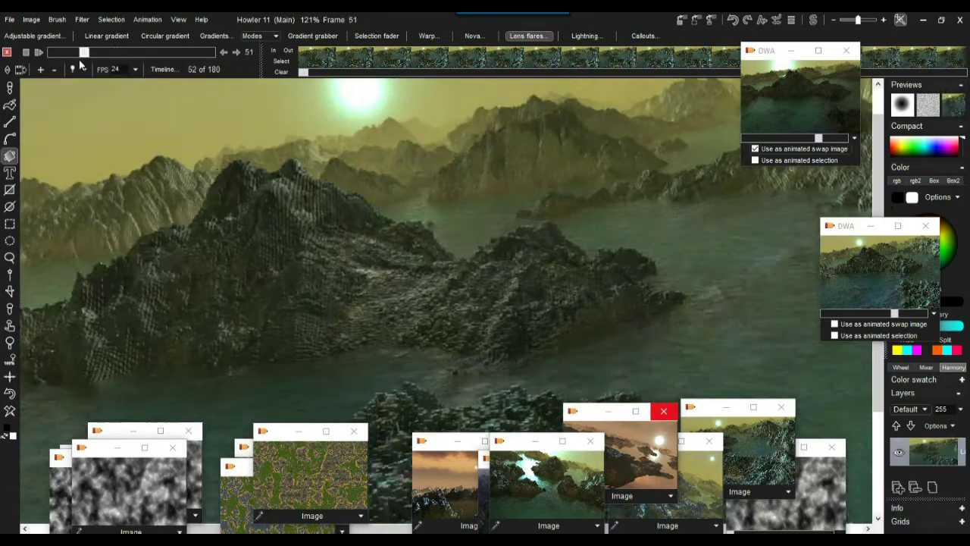
{"action": "left_click_drag", "start_coordinate": [385, 59], "coordinate": [331, 55]}
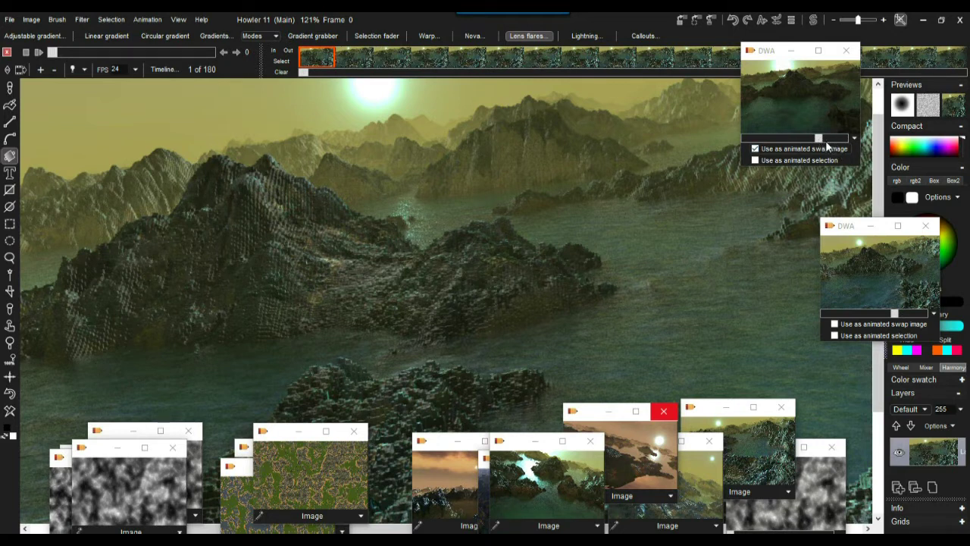
{"action": "left_click", "coordinate": [817, 22]}
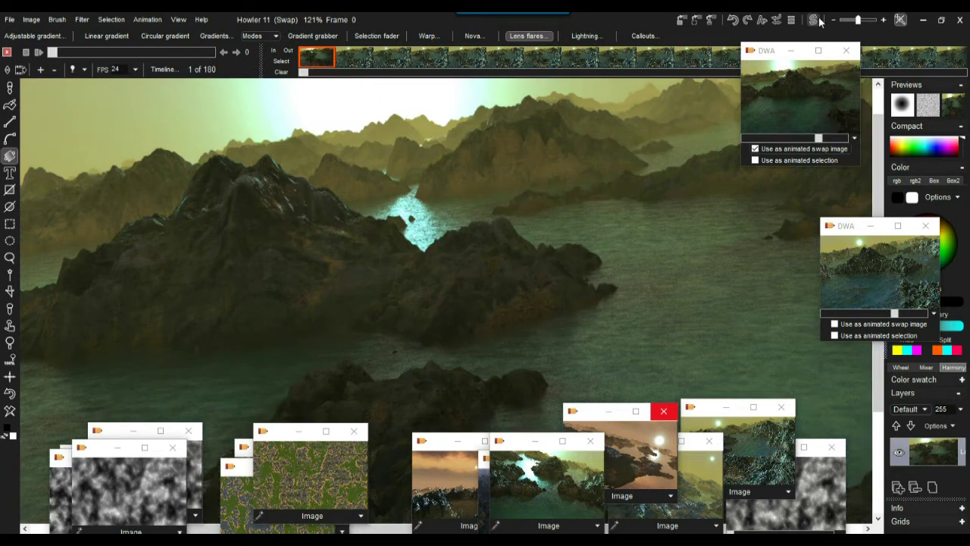
{"action": "left_click", "coordinate": [819, 22]}
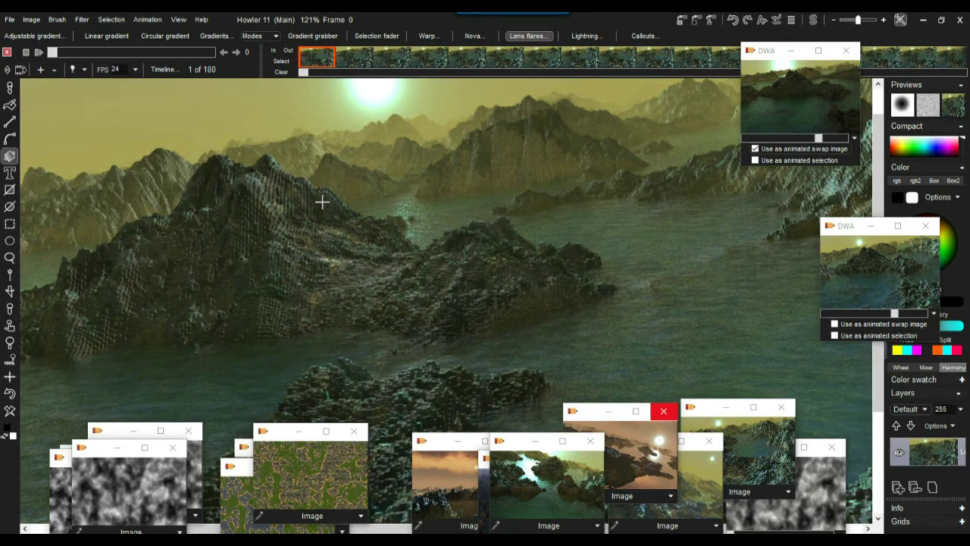
Step: Compare the blocky and smooth versions of the near mountain and the glittering channel in close-up
{"action": "scroll", "coordinate": [326, 193], "scroll_direction": "up", "scroll_amount": 3}
{"action": "scroll", "coordinate": [493, 197], "scroll_direction": "up", "scroll_amount": 1}
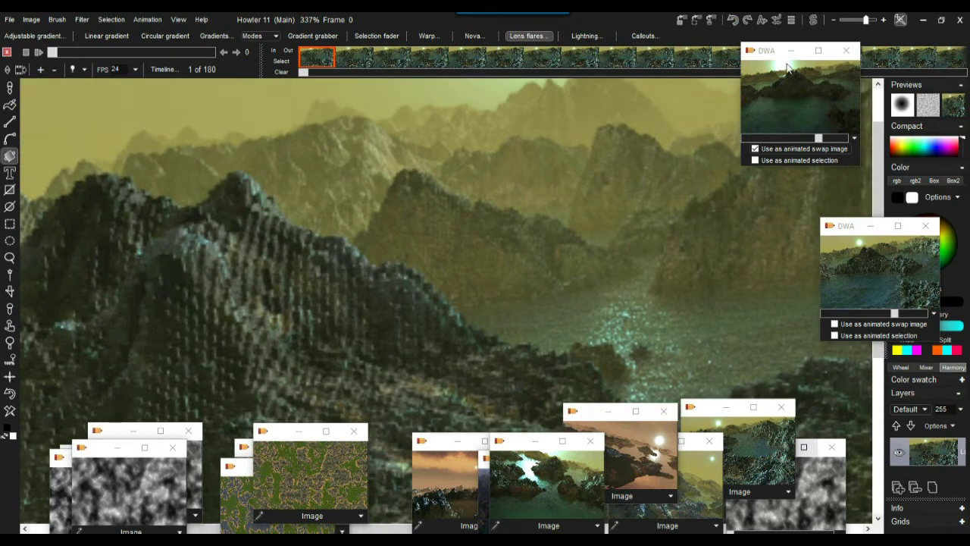
{"action": "left_click", "coordinate": [812, 20]}
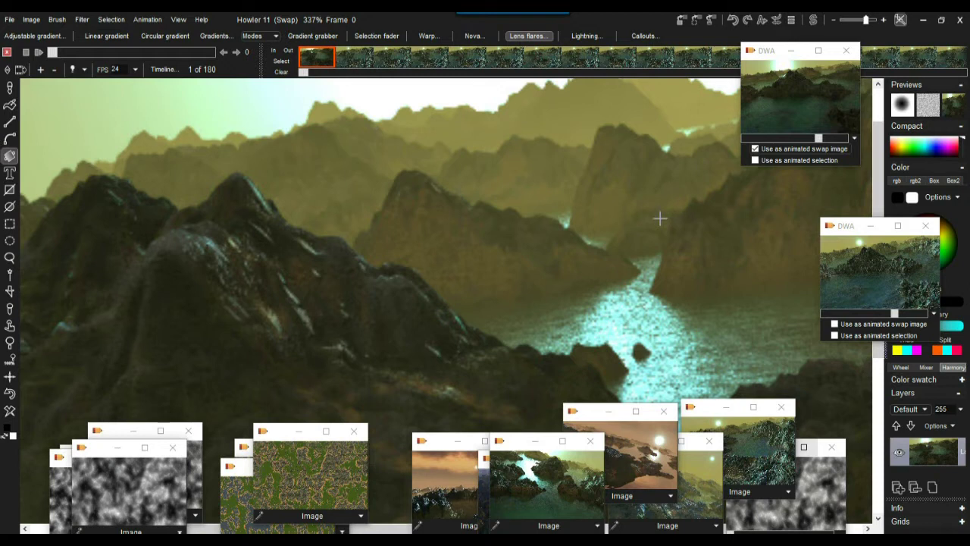
{"action": "scroll", "coordinate": [643, 227], "scroll_direction": "up", "scroll_amount": 3}
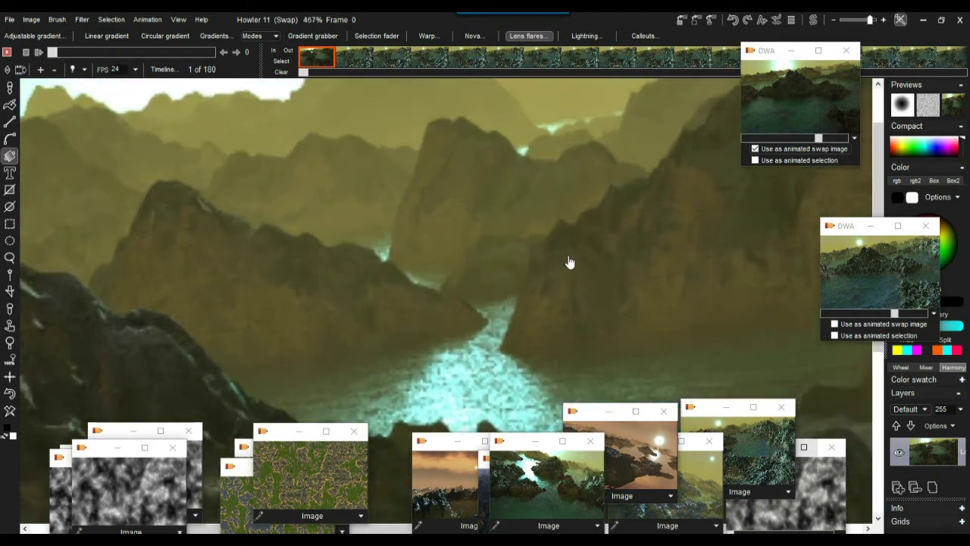
{"action": "scroll", "coordinate": [570, 263], "scroll_direction": "up", "scroll_amount": 1}
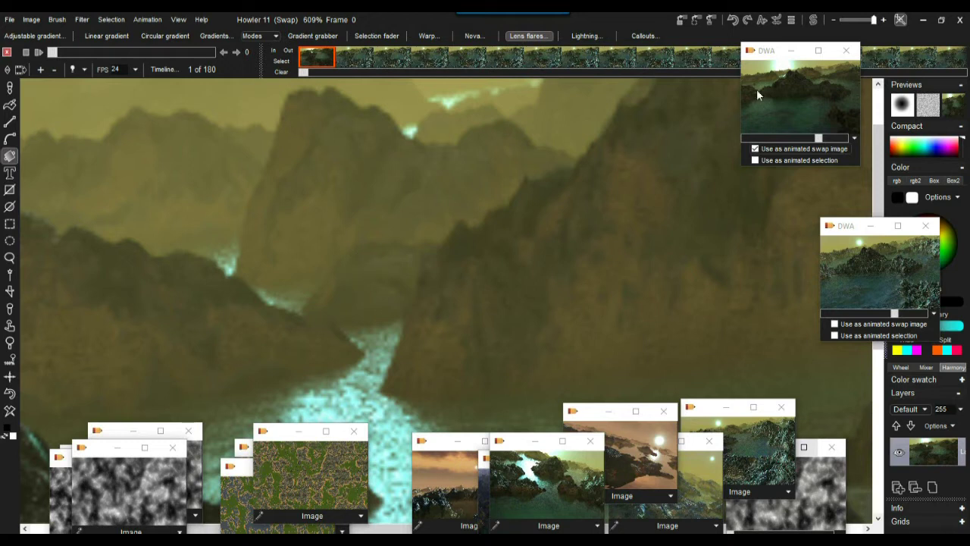
{"action": "left_click", "coordinate": [813, 20]}
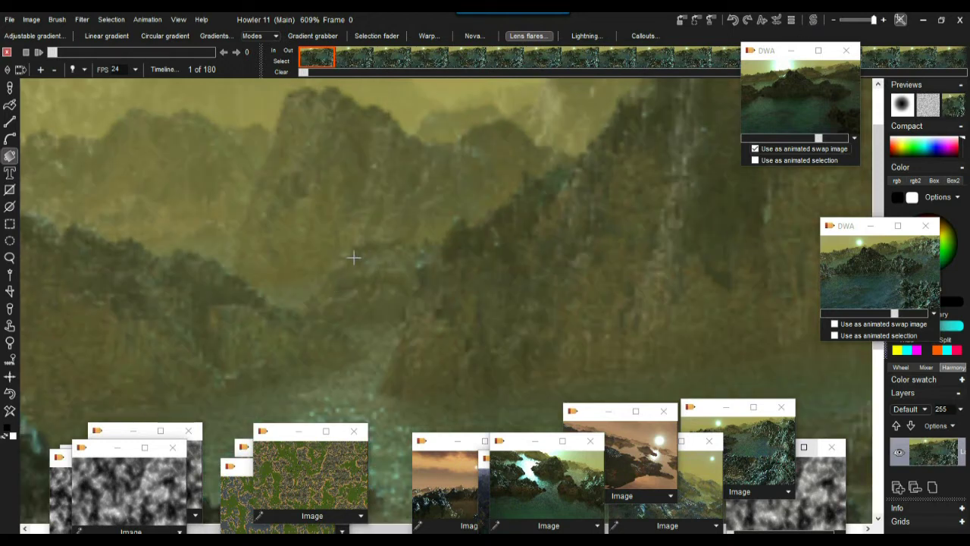
Step: Swap repeatedly between the blocky and smooth versions to compare the ridges and islands to the right of the sun
{"action": "left_click_drag", "start_coordinate": [369, 274], "coordinate": [263, 281]}
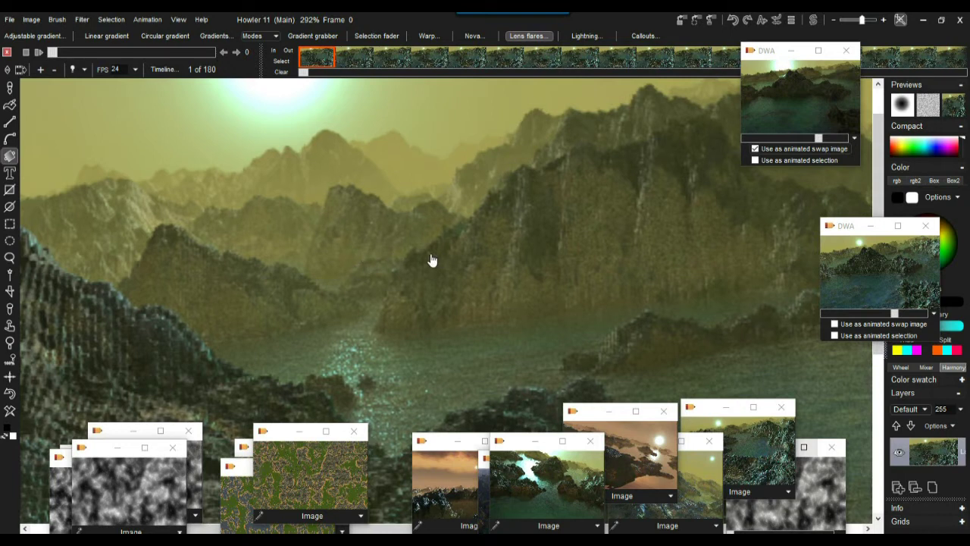
{"action": "scroll", "coordinate": [415, 262], "scroll_direction": "down", "scroll_amount": 2}
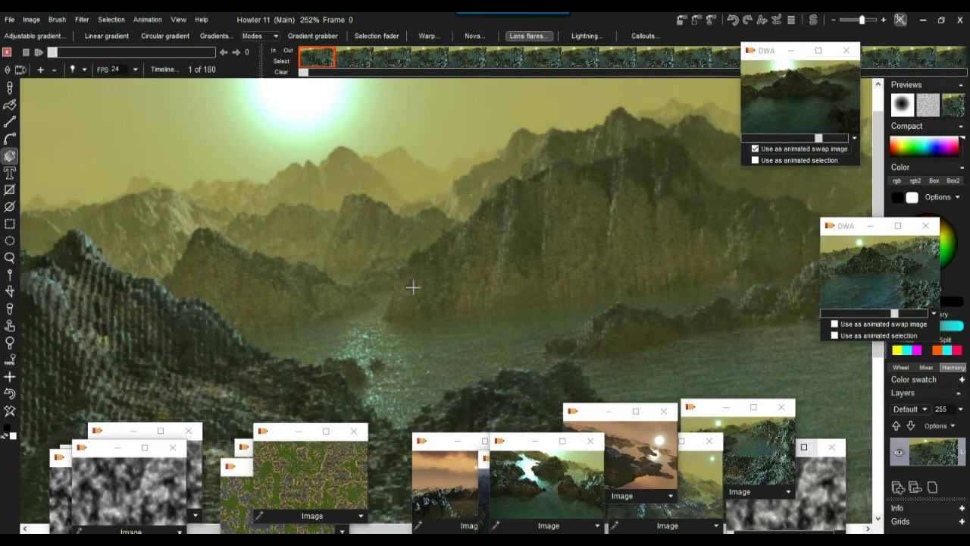
{"action": "left_click_drag", "start_coordinate": [419, 266], "coordinate": [127, 248]}
{"action": "left_click_drag", "start_coordinate": [407, 245], "coordinate": [192, 244]}
{"action": "left_click_drag", "start_coordinate": [461, 258], "coordinate": [466, 288]}
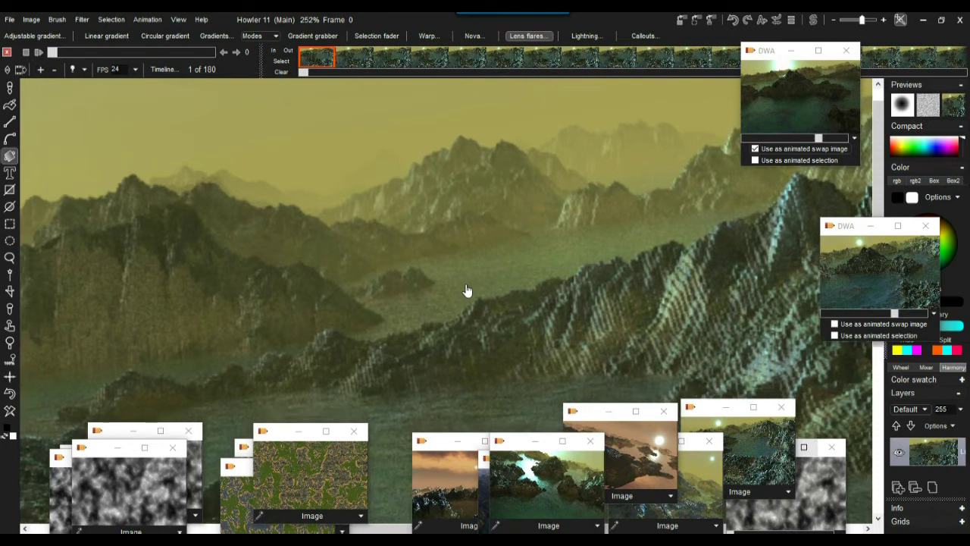
{"action": "left_click", "coordinate": [813, 20]}
{"action": "left_click", "coordinate": [814, 22]}
{"action": "left_click", "coordinate": [814, 23]}
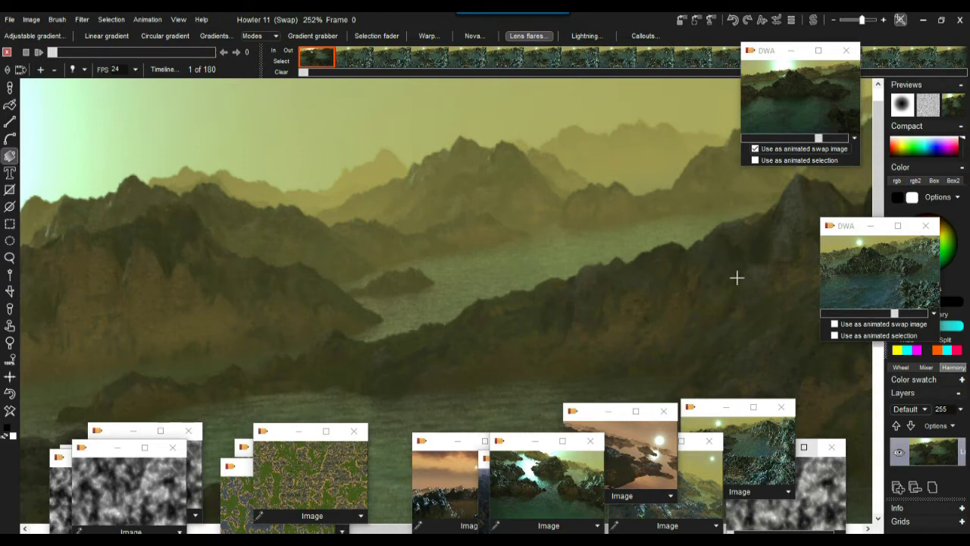
{"action": "left_click", "coordinate": [813, 23]}
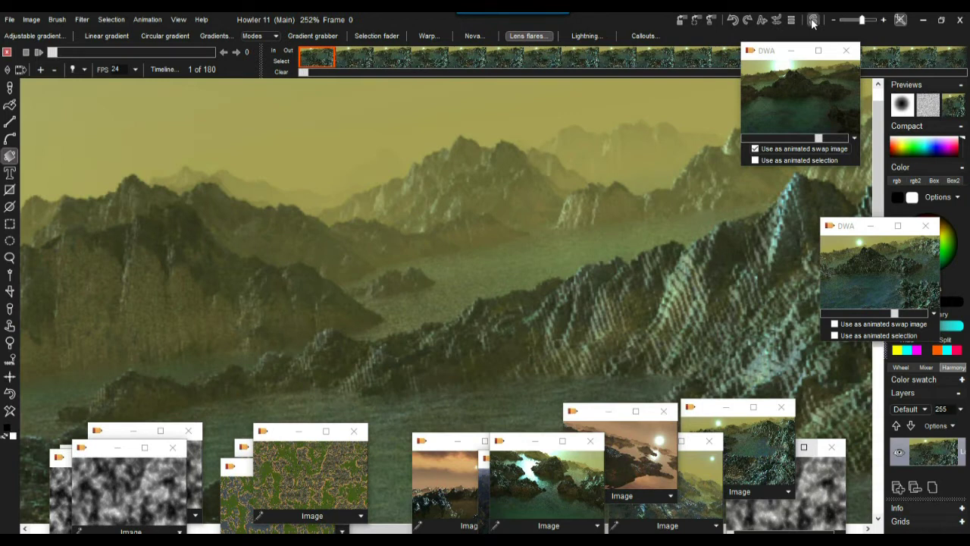
{"action": "left_click", "coordinate": [813, 22]}
Step: Examine the cliff face and rock texture of the mountain beside the channel in the smooth version
{"action": "scroll", "coordinate": [515, 182], "scroll_direction": "down", "scroll_amount": 3}
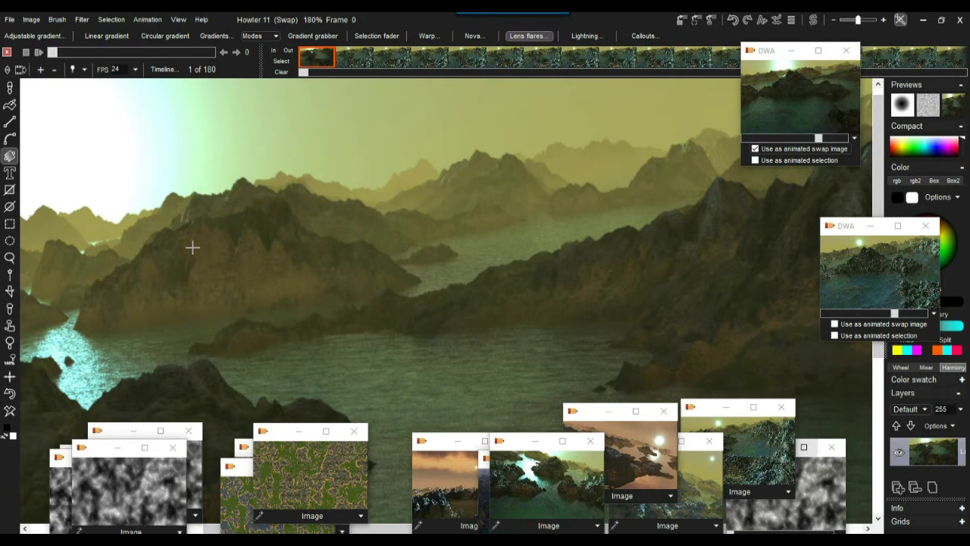
{"action": "scroll", "coordinate": [298, 242], "scroll_direction": "up", "scroll_amount": 3}
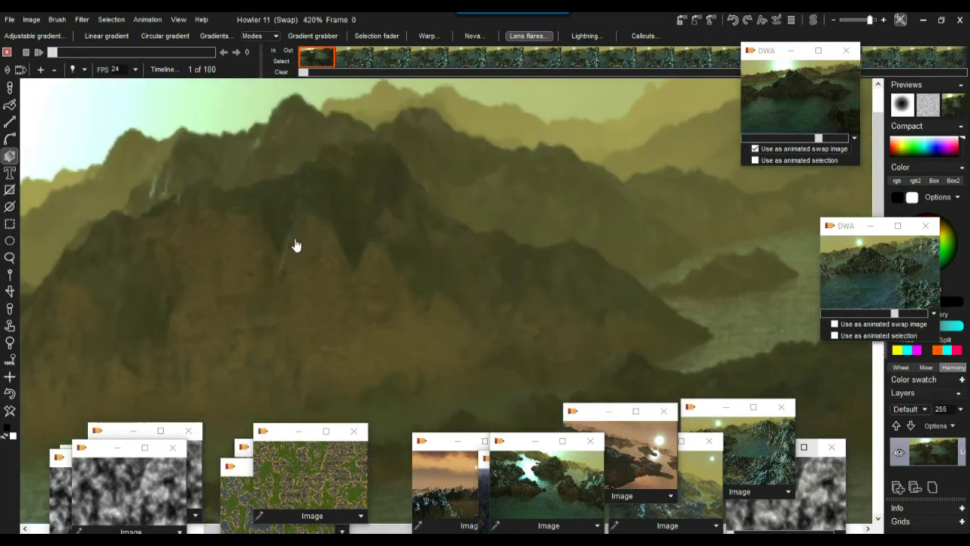
{"action": "scroll", "coordinate": [438, 247], "scroll_direction": "down", "scroll_amount": 2}
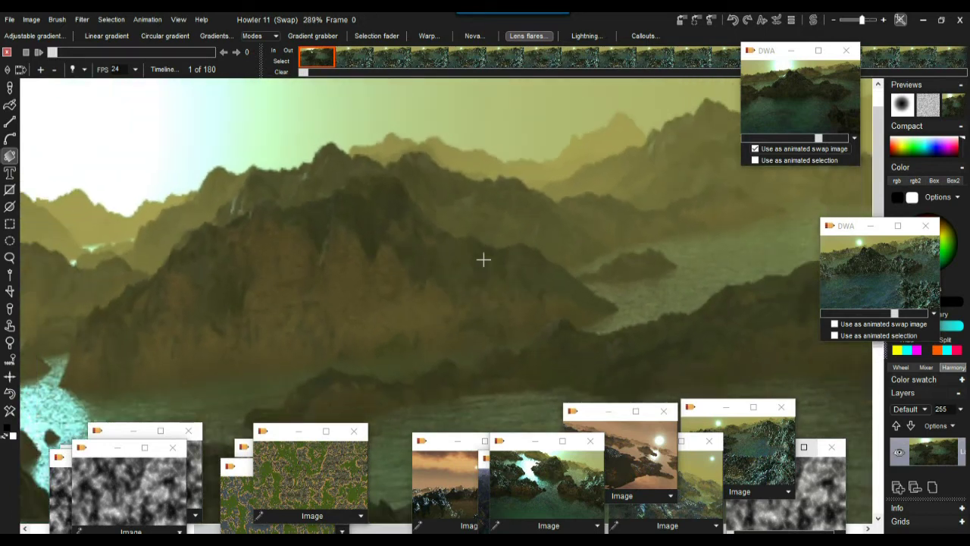
{"action": "middle_click_drag", "start_coordinate": [583, 260], "coordinate": [697, 233]}
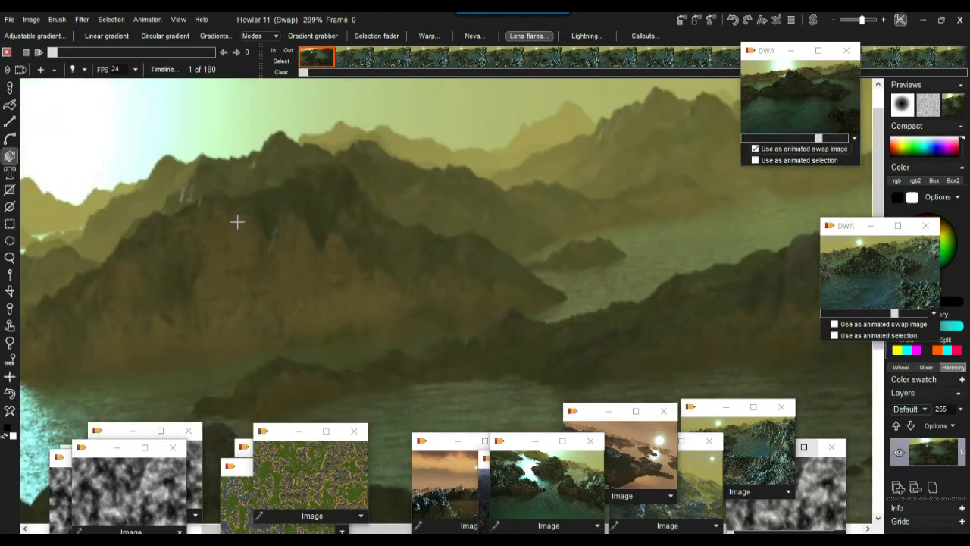
{"action": "scroll", "coordinate": [330, 238], "scroll_direction": "up", "scroll_amount": 2}
{"action": "scroll", "coordinate": [330, 238], "scroll_direction": "up", "scroll_amount": 1}
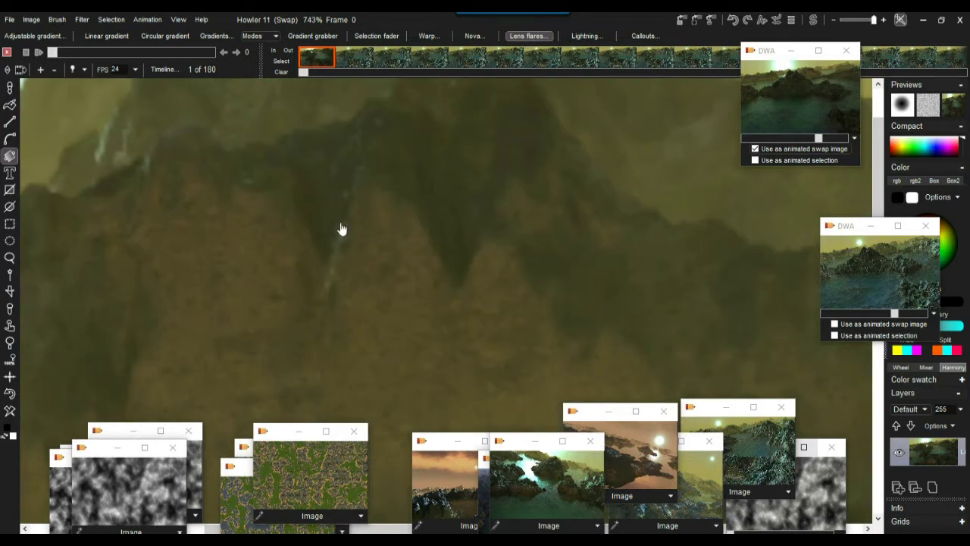
{"action": "scroll", "coordinate": [251, 184], "scroll_direction": "down", "scroll_amount": 2}
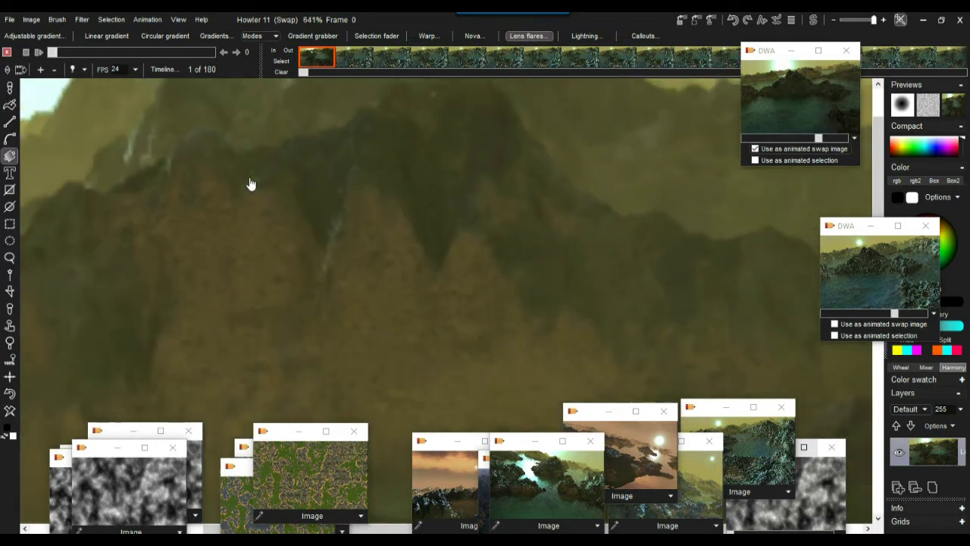
{"action": "scroll", "coordinate": [189, 189], "scroll_direction": "down", "scroll_amount": 1}
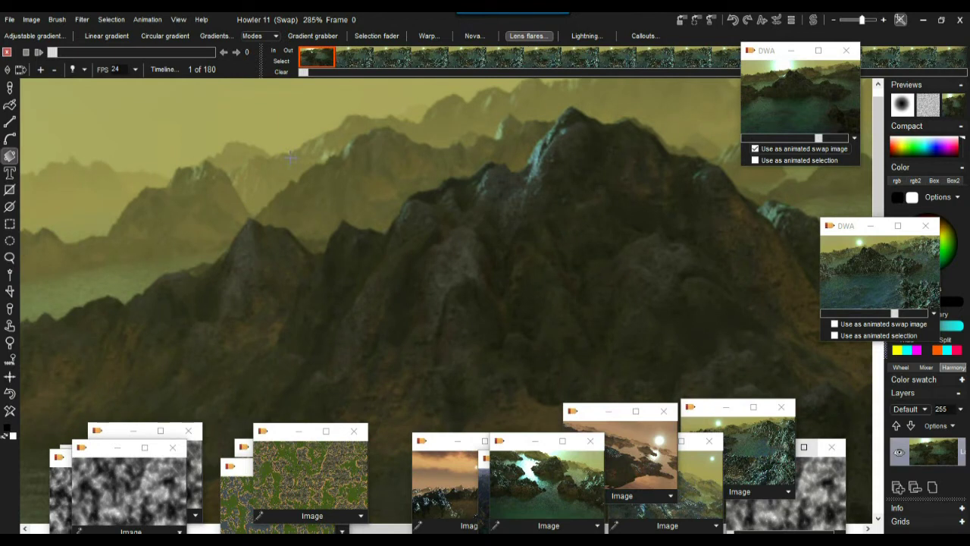
Step: Compare the tall mountain at the frame's right in both versions, and inspect the blocky one's stepped rock detail
{"action": "left_click", "coordinate": [814, 21]}
{"action": "left_click", "coordinate": [814, 22]}
{"action": "left_click", "coordinate": [813, 21]}
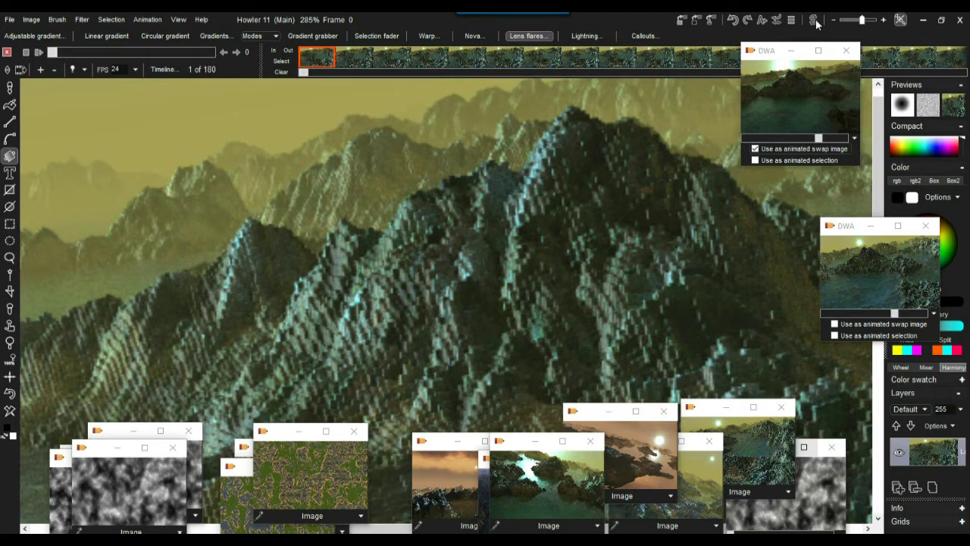
{"action": "scroll", "coordinate": [625, 163], "scroll_direction": "down", "scroll_amount": 10}
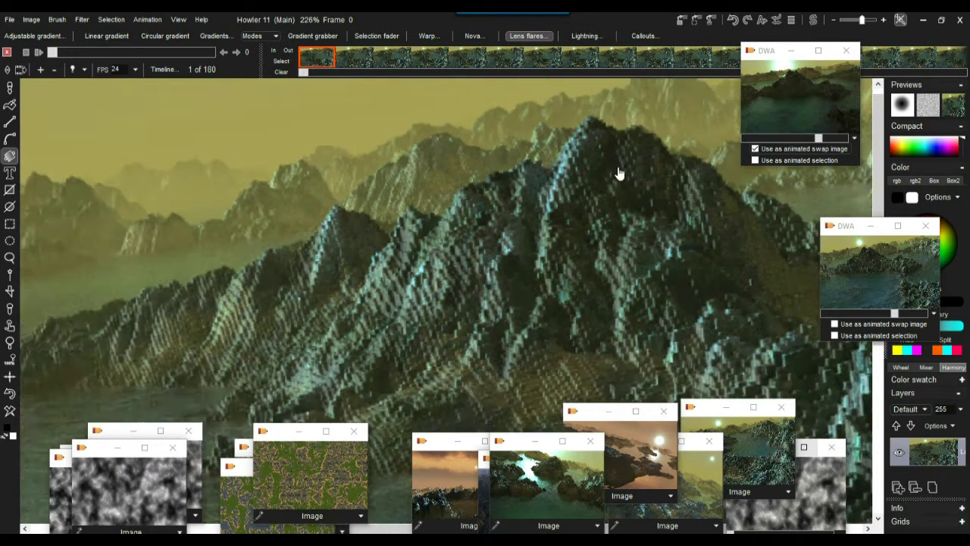
{"action": "scroll", "coordinate": [569, 180], "scroll_direction": "up", "scroll_amount": 3}
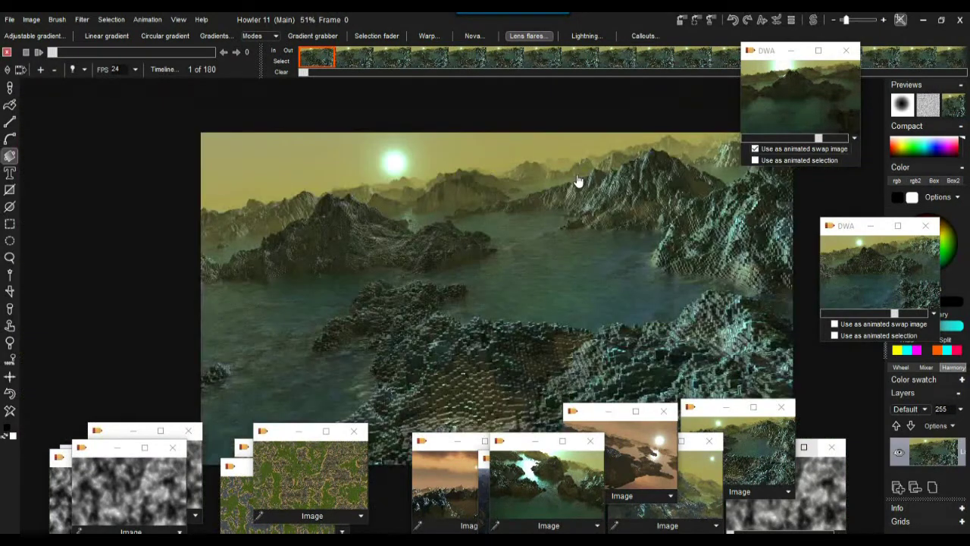
{"action": "scroll", "coordinate": [576, 180], "scroll_direction": "up", "scroll_amount": 10}
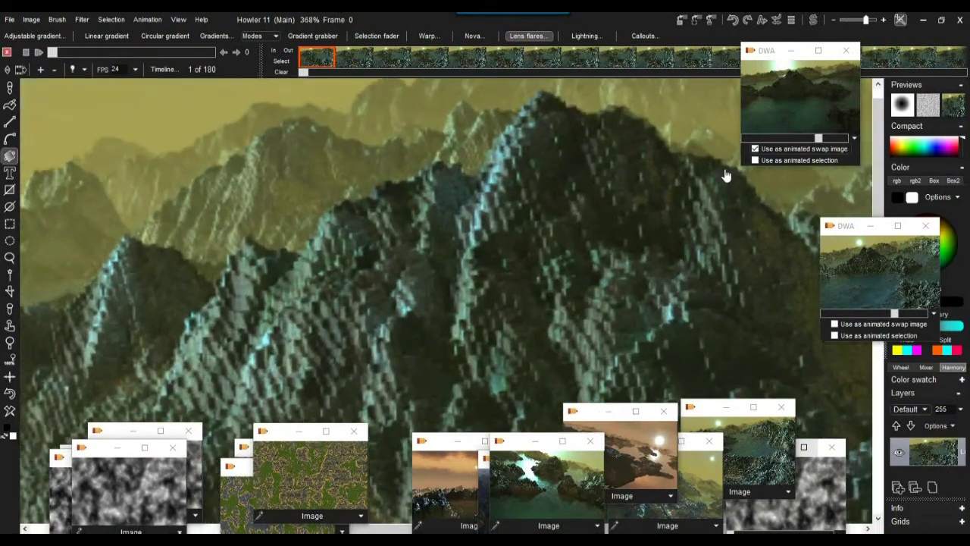
{"action": "scroll", "coordinate": [713, 175], "scroll_direction": "down", "scroll_amount": 1}
{"action": "left_click_drag", "start_coordinate": [596, 206], "coordinate": [572, 187]}
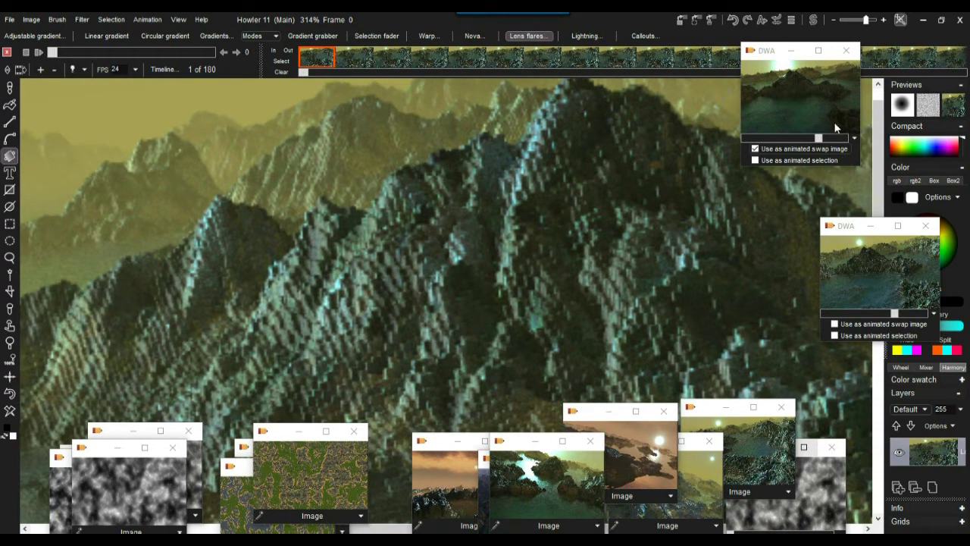
Step: Shift the two stored animation windows aside and swap frame 0 between its blocky and smooth versions to compare the large mountain
{"action": "left_click_drag", "start_coordinate": [768, 51], "coordinate": [813, 98]}
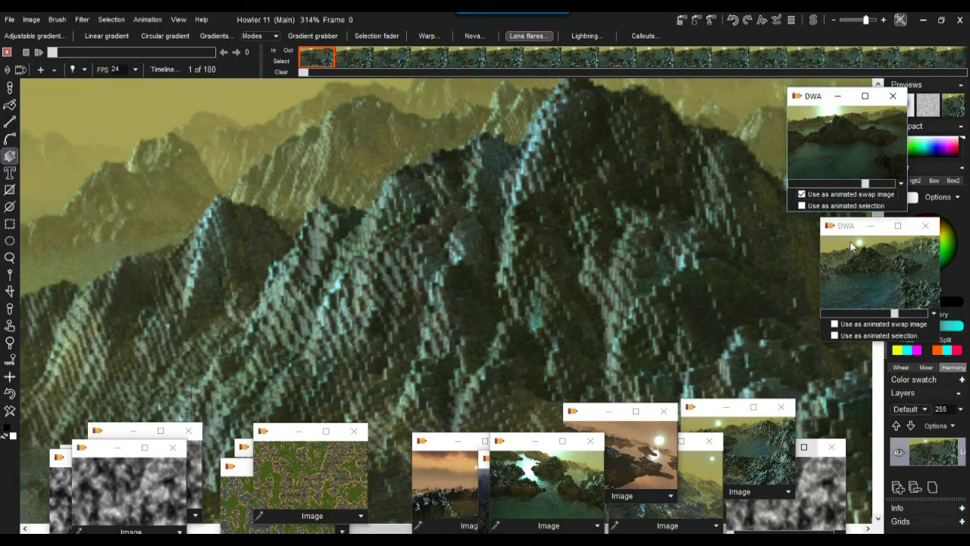
{"action": "left_click_drag", "start_coordinate": [847, 227], "coordinate": [815, 240]}
{"action": "left_click", "coordinate": [813, 21]}
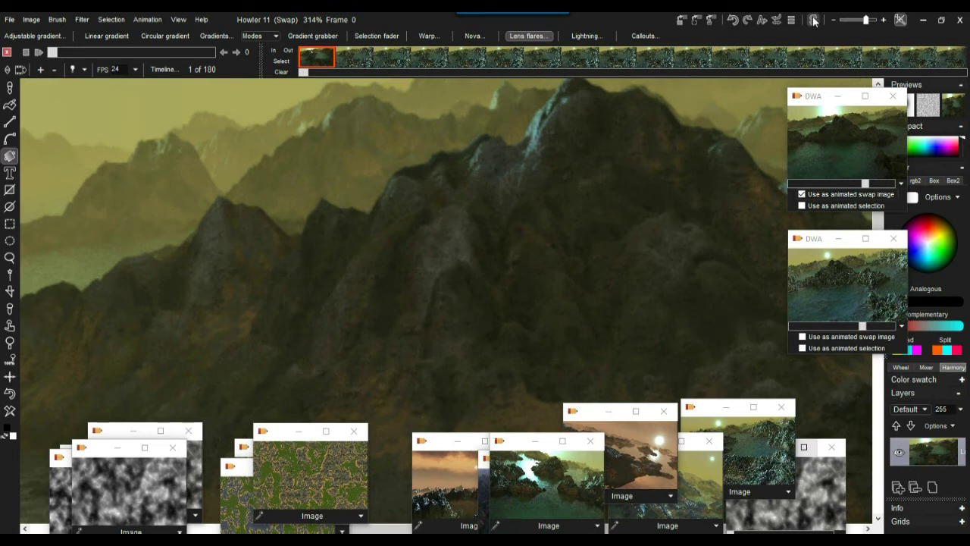
{"action": "left_click", "coordinate": [814, 20]}
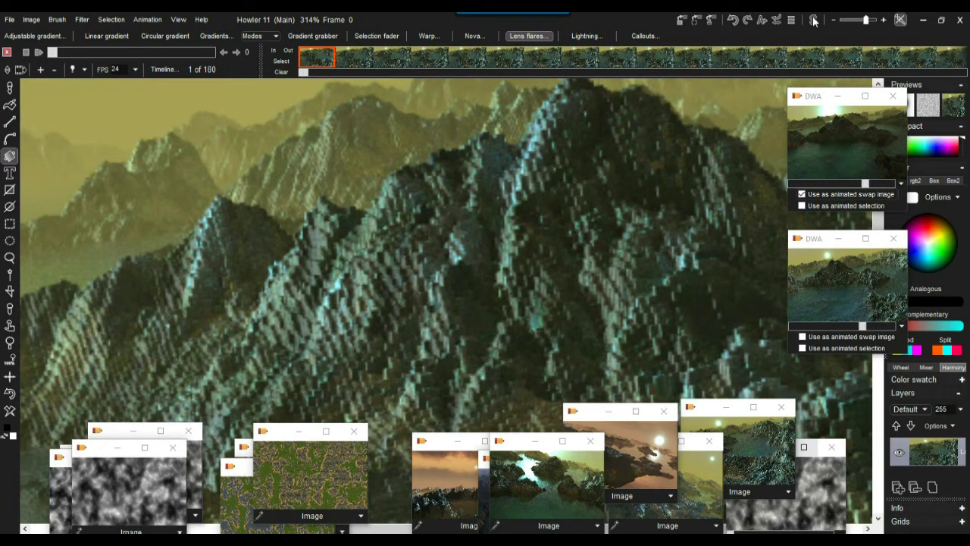
{"action": "left_click_drag", "start_coordinate": [811, 98], "coordinate": [788, 100]}
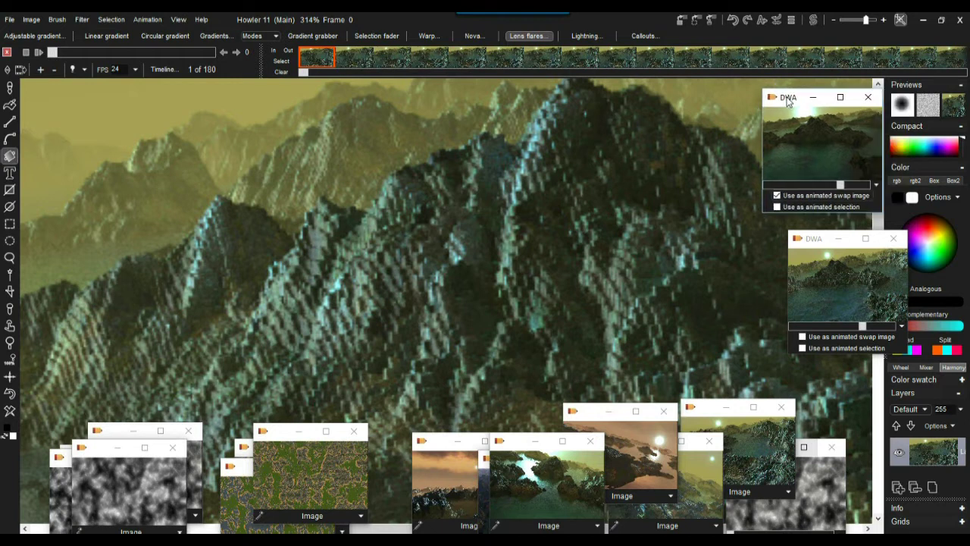
Step: Go to frame 2 and swap it to the smooth version and back to compare the mountain slopes
{"action": "left_click", "coordinate": [82, 19]}
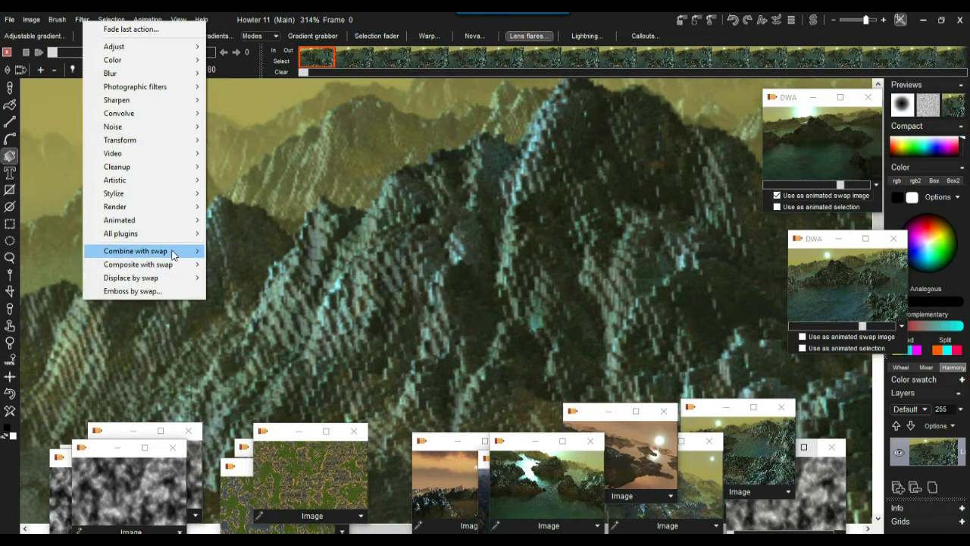
{"action": "mouse_move", "coordinate": [174, 255]}
{"action": "mouse_move", "coordinate": [313, 58]}
{"action": "left_mouse_down"}
{"action": "mouse_move", "coordinate": [612, 53]}
{"action": "mouse_move", "coordinate": [314, 57]}
{"action": "left_mouse_up"}
{"action": "left_click", "coordinate": [237, 52]}
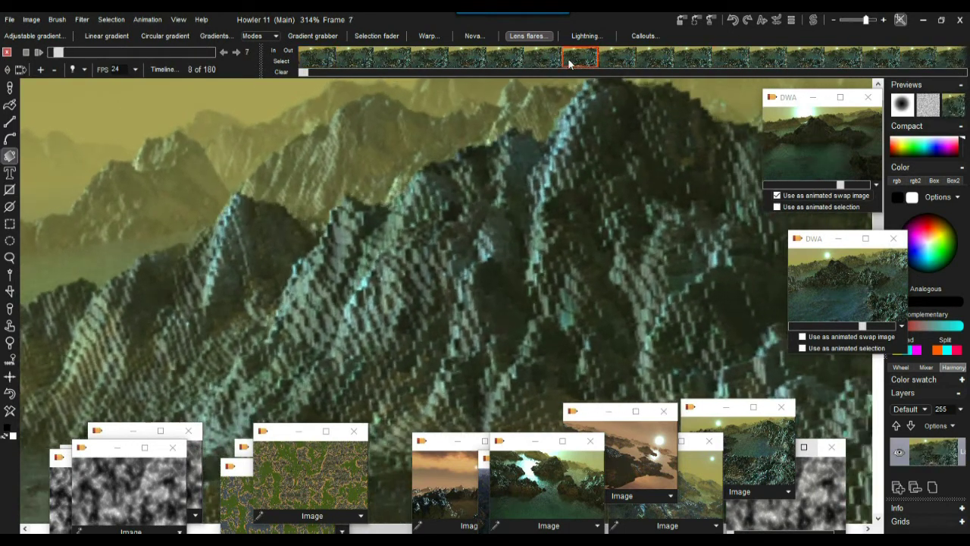
{"action": "left_click", "coordinate": [237, 51]}
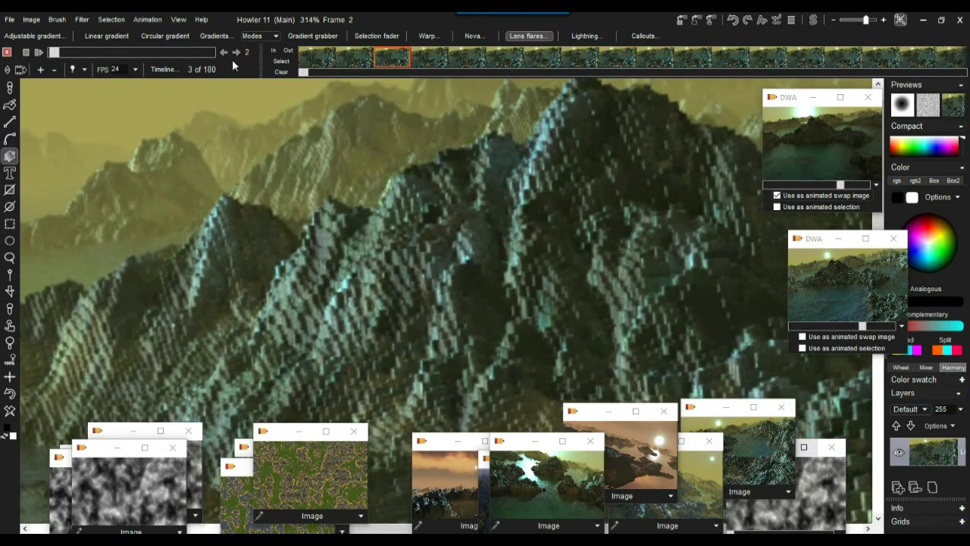
{"action": "left_click", "coordinate": [813, 20]}
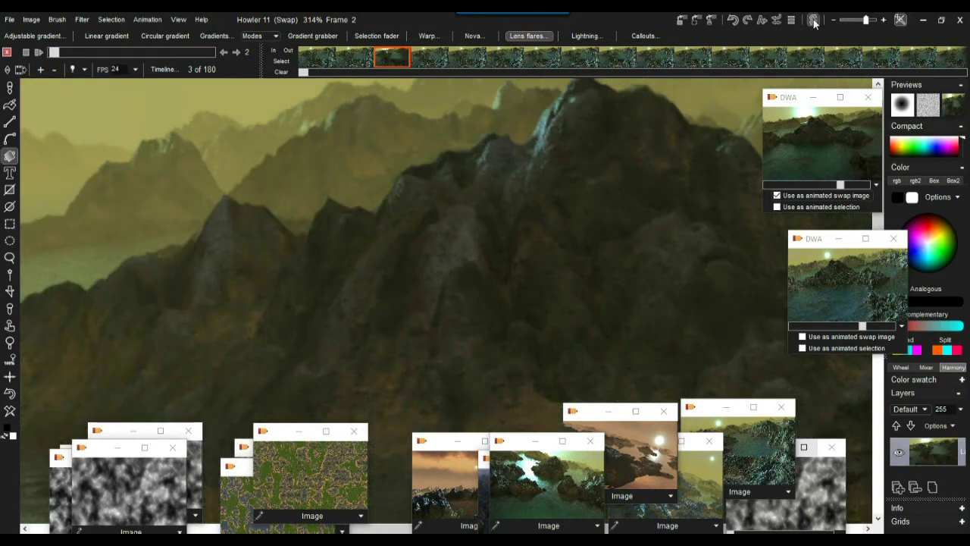
{"action": "left_click", "coordinate": [813, 20]}
Step: Advance to frame 32 and swap repeatedly between the blocky and smooth versions to compare the ridges
{"action": "left_click_drag", "start_coordinate": [354, 59], "coordinate": [706, 59]}
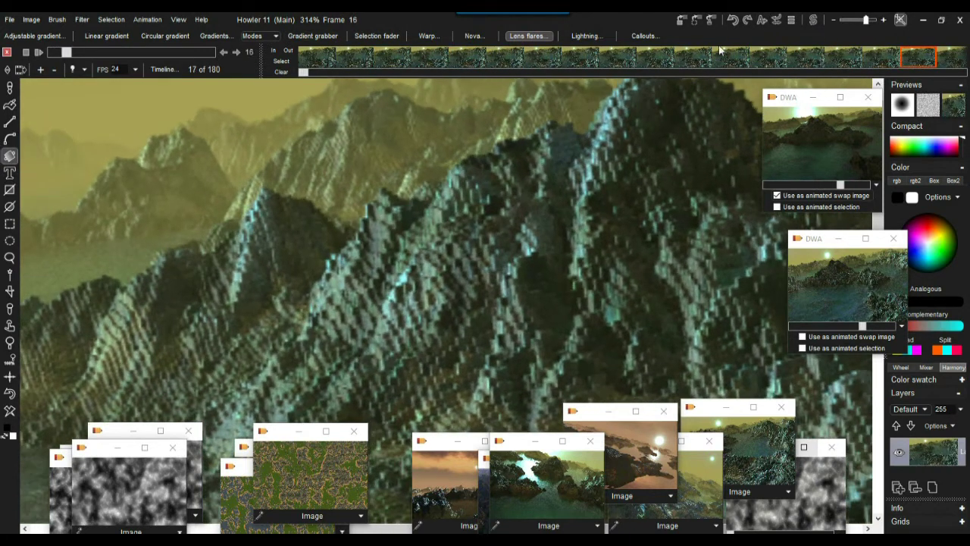
{"action": "left_click_drag", "start_coordinate": [303, 72], "coordinate": [395, 76]}
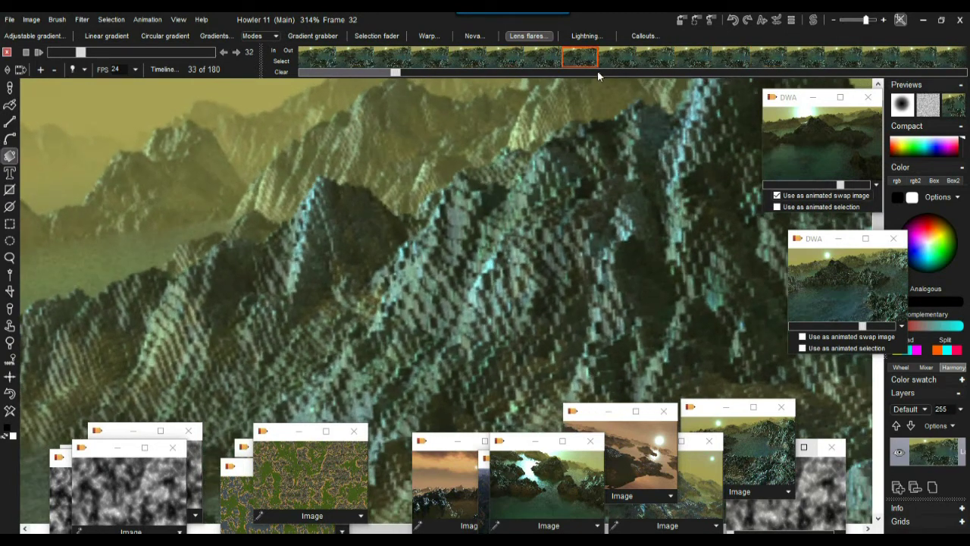
{"action": "left_click", "coordinate": [815, 21]}
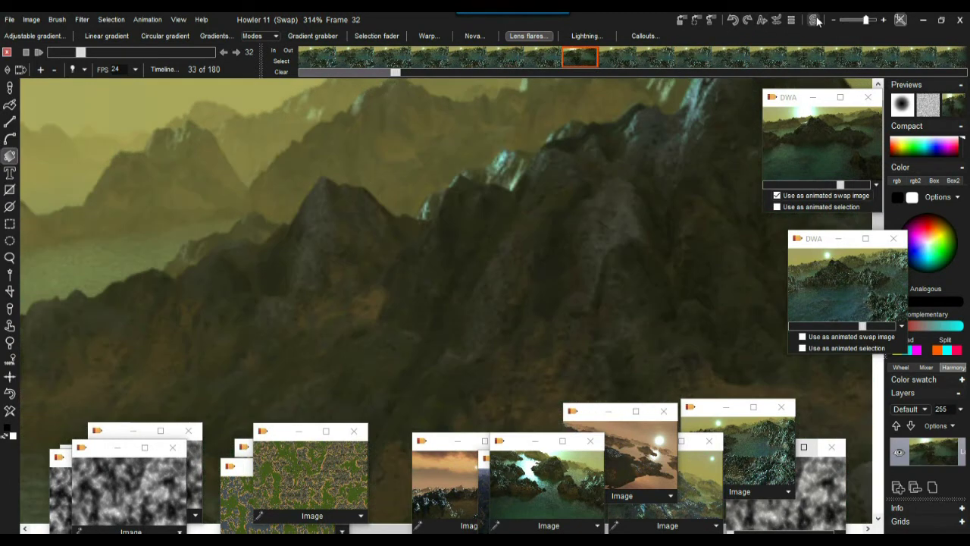
{"action": "left_click", "coordinate": [815, 20]}
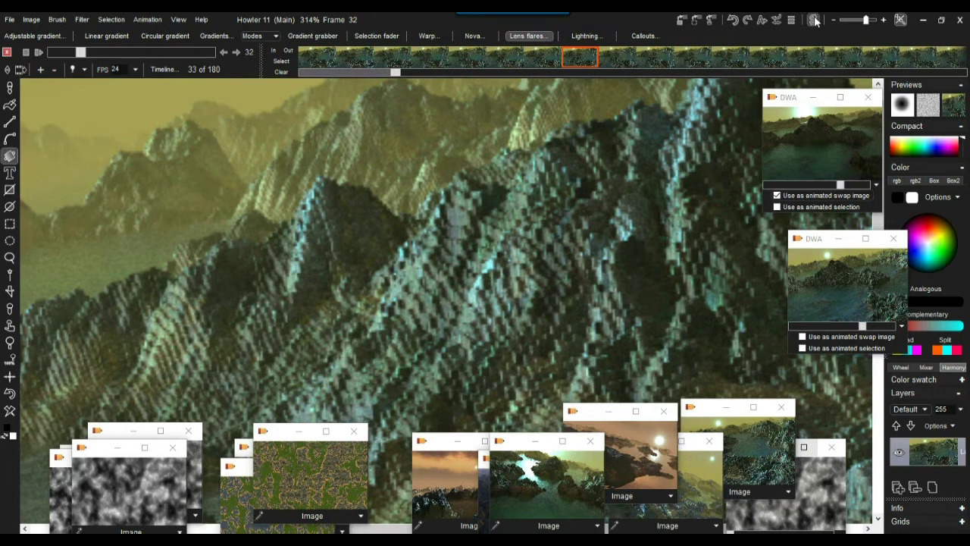
{"action": "left_click", "coordinate": [815, 20]}
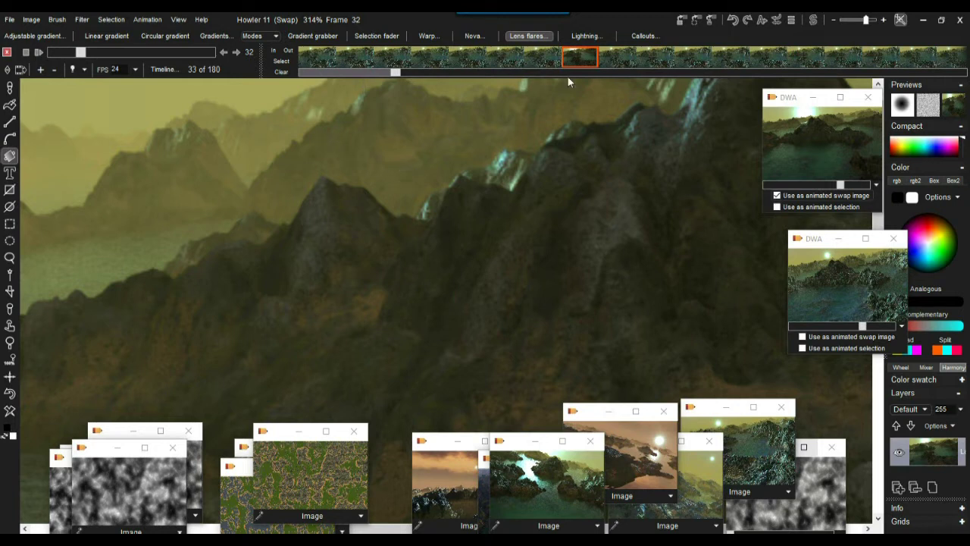
{"action": "left_click", "coordinate": [813, 20]}
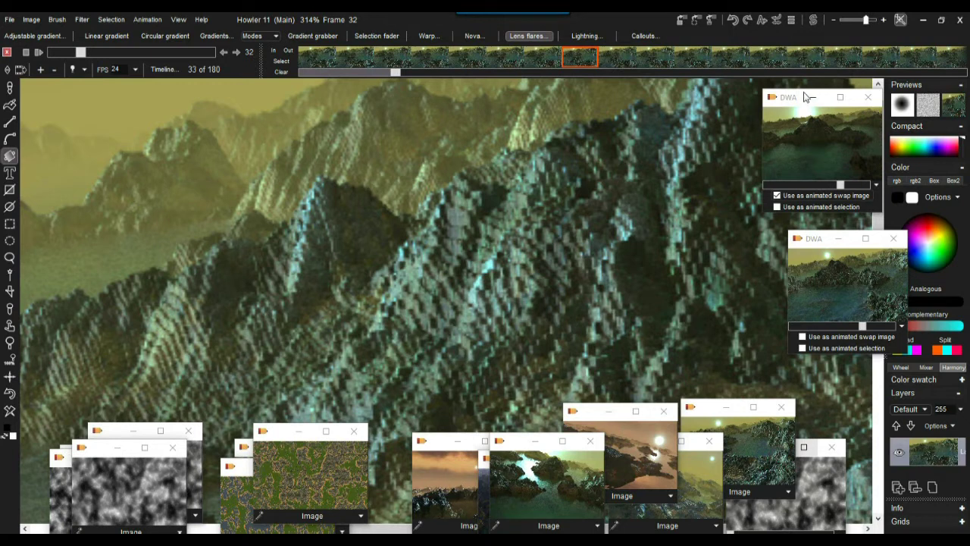
Step: Reposition the window of the animation used as animated swap image and advance the blocky animation to frame 62
{"action": "left_click_drag", "start_coordinate": [794, 103], "coordinate": [743, 96]}
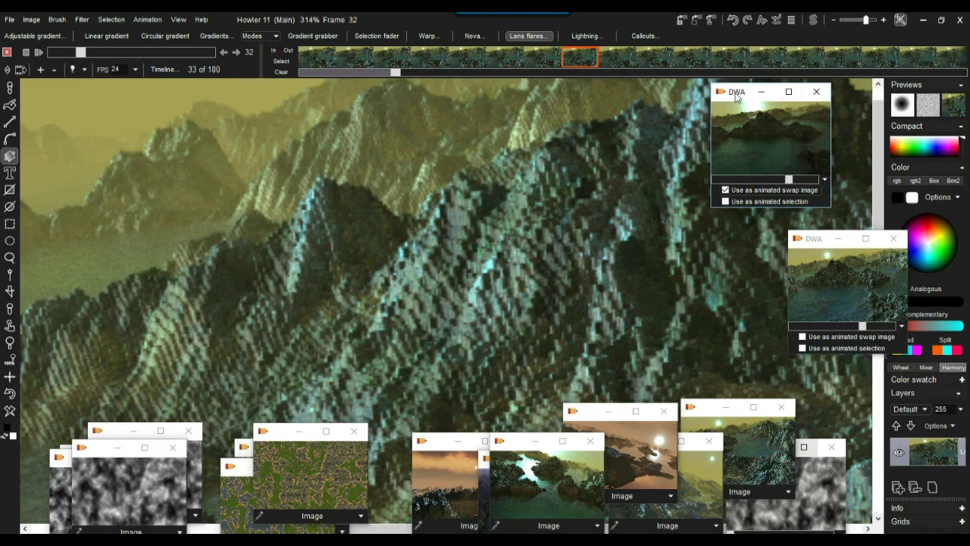
{"action": "left_click_drag", "start_coordinate": [735, 94], "coordinate": [806, 94]}
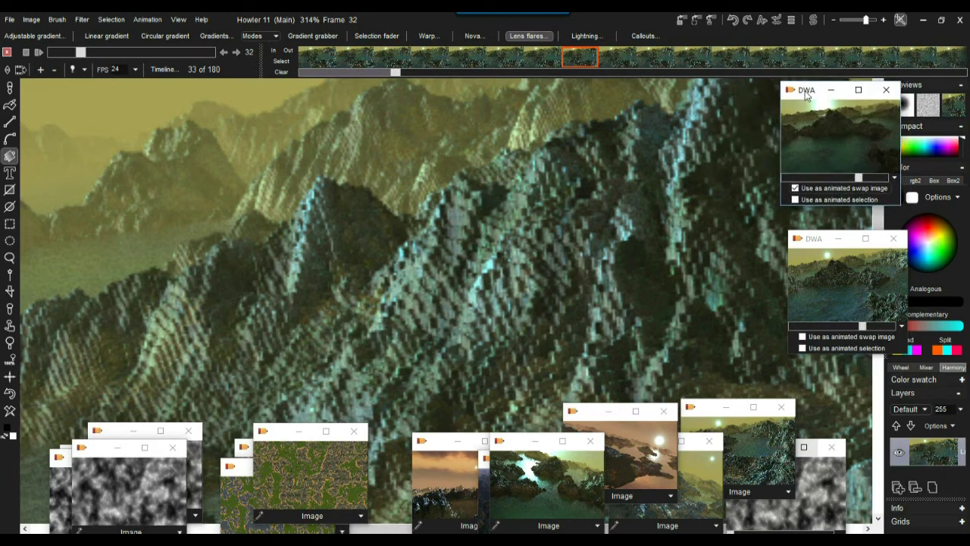
{"action": "left_click_drag", "start_coordinate": [79, 51], "coordinate": [108, 61]}
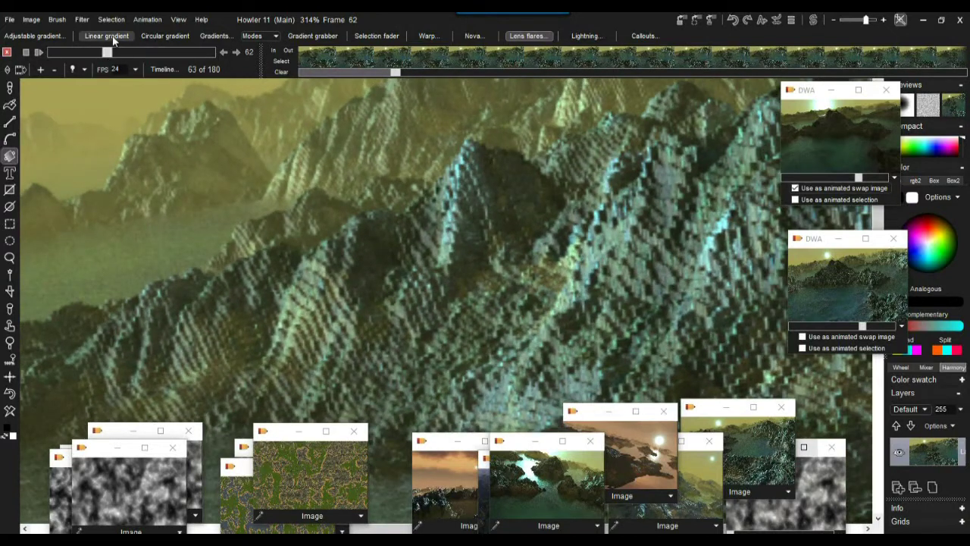
Step: Preview Pool displace by the swap image on frame 62, reduce the max displacement to 0, and cancel the effect
{"action": "left_click", "coordinate": [81, 19]}
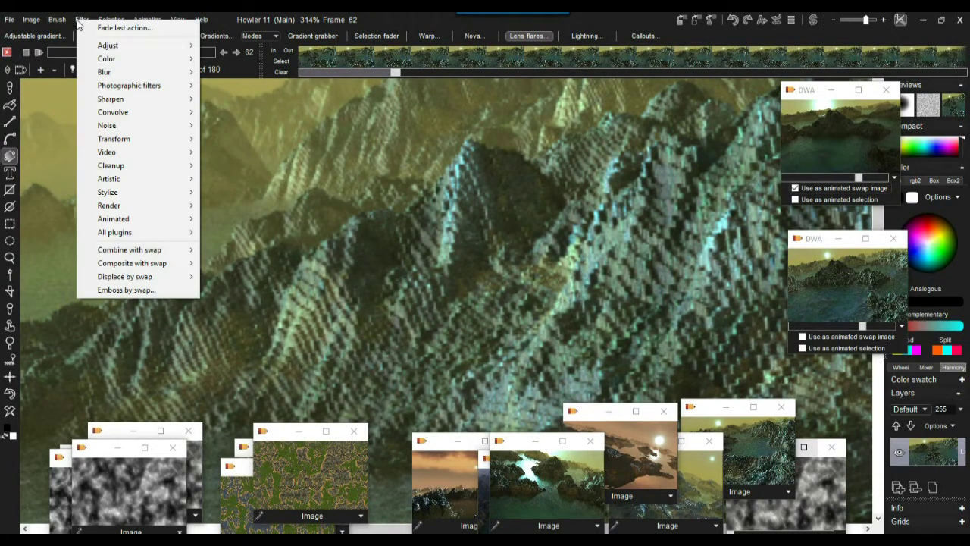
{"action": "mouse_move", "coordinate": [149, 253]}
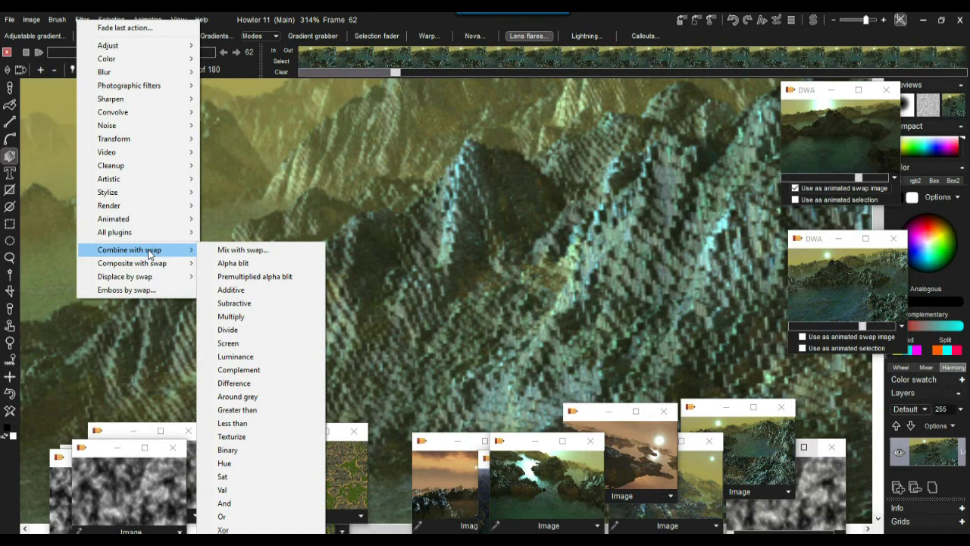
{"action": "mouse_move", "coordinate": [149, 279]}
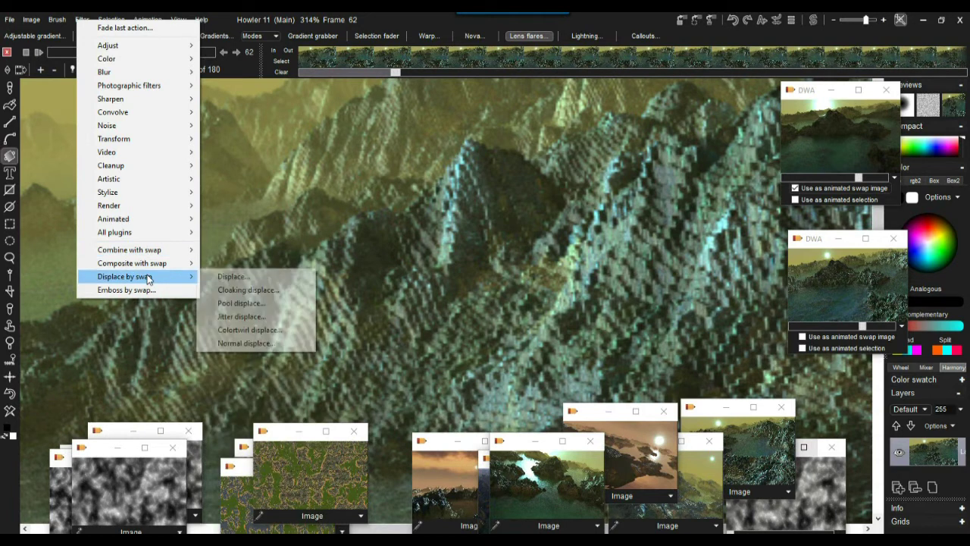
{"action": "left_click", "coordinate": [252, 305]}
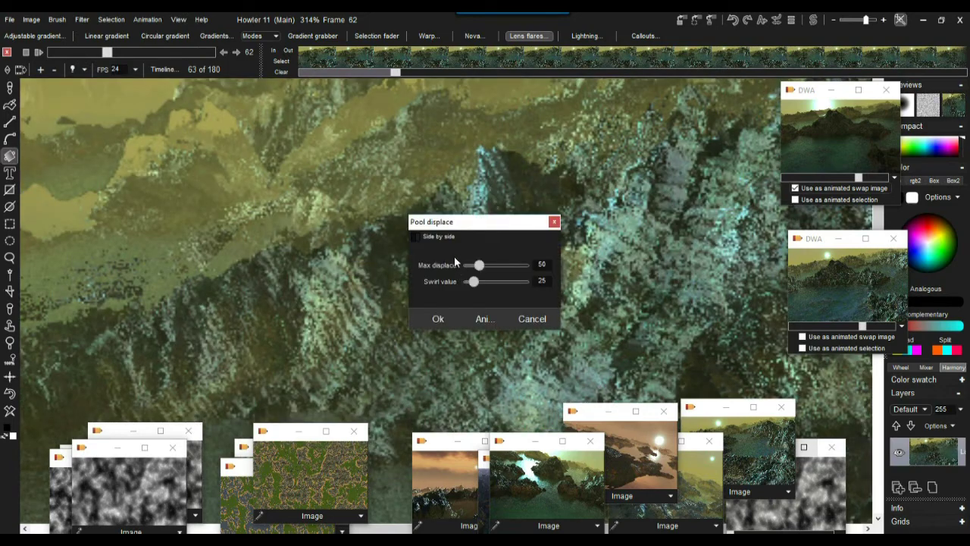
{"action": "left_click_drag", "start_coordinate": [479, 265], "coordinate": [458, 277]}
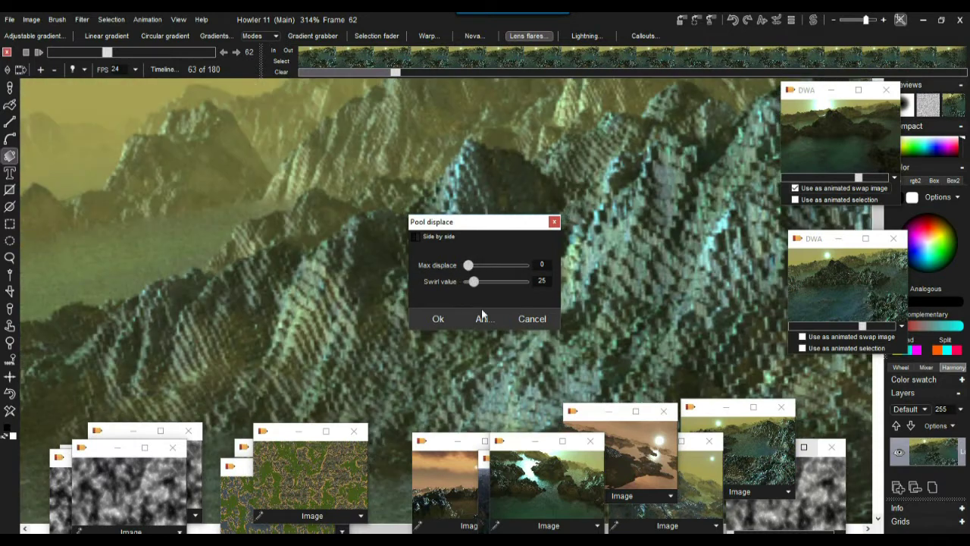
{"action": "left_click", "coordinate": [531, 319]}
Step: Preview Mix with swap on frame 62 across the range from 0 to 255, and apply it with a mix of 204
{"action": "left_click", "coordinate": [82, 20]}
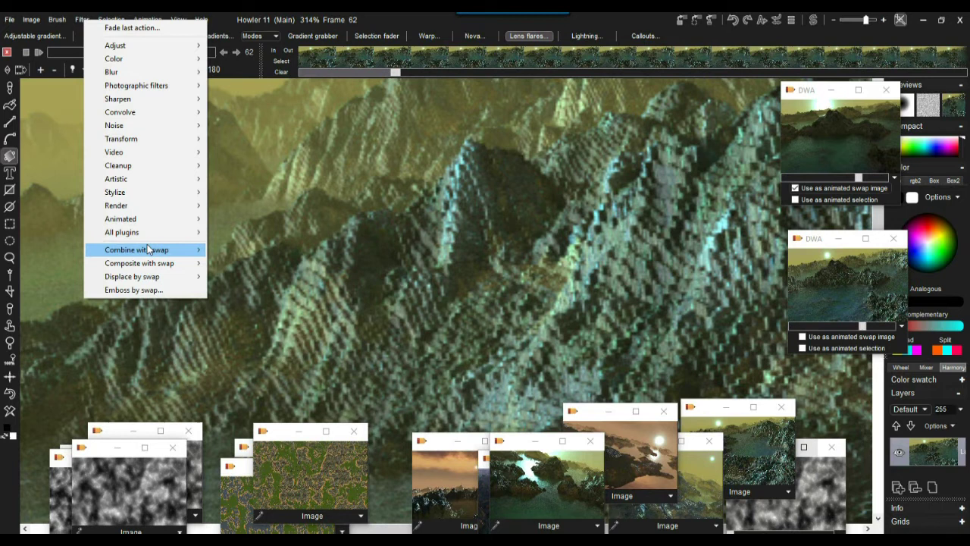
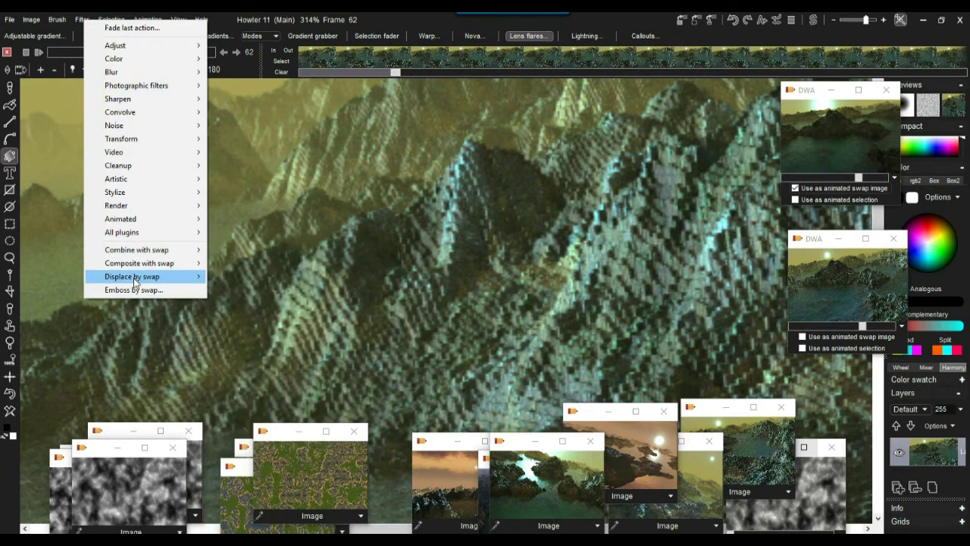
{"action": "mouse_move", "coordinate": [137, 255]}
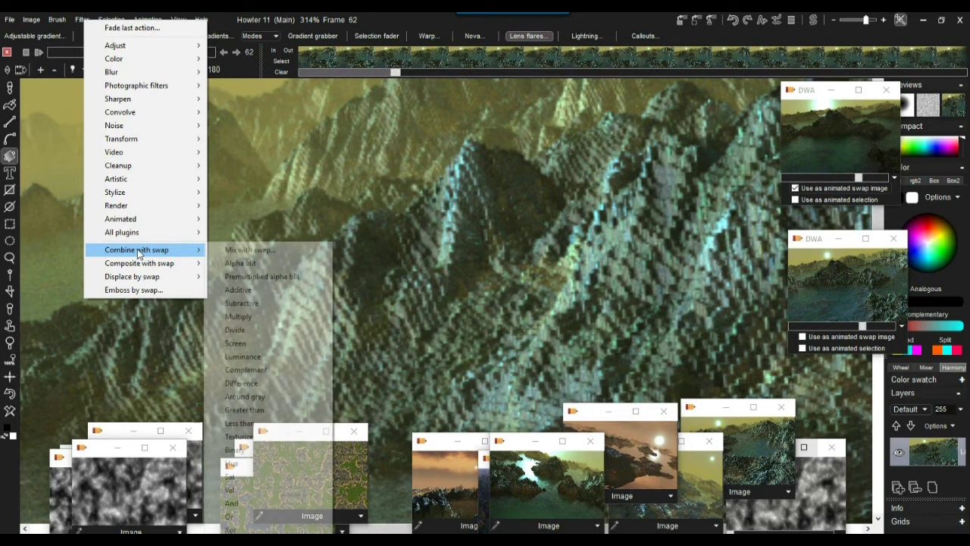
{"action": "left_click", "coordinate": [279, 251]}
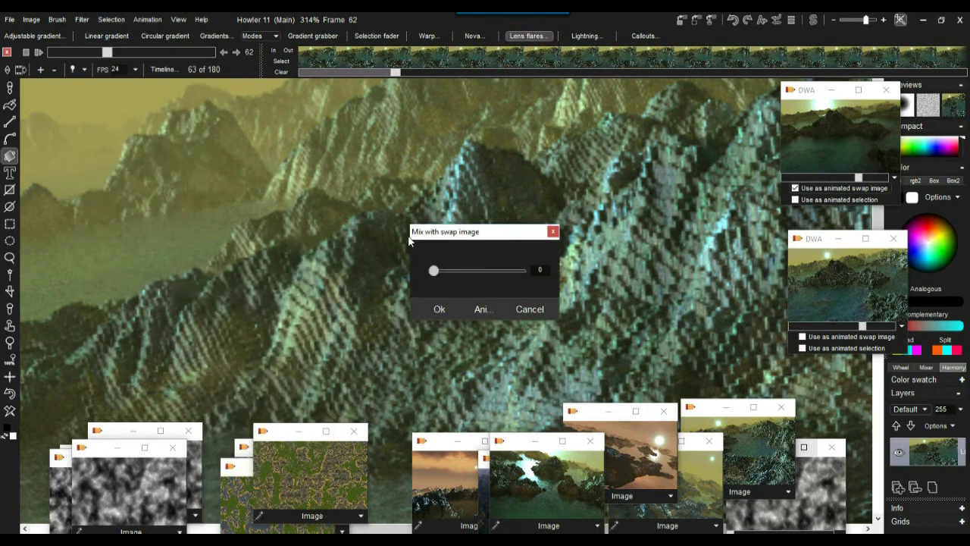
{"action": "left_click_drag", "start_coordinate": [434, 269], "coordinate": [553, 279]}
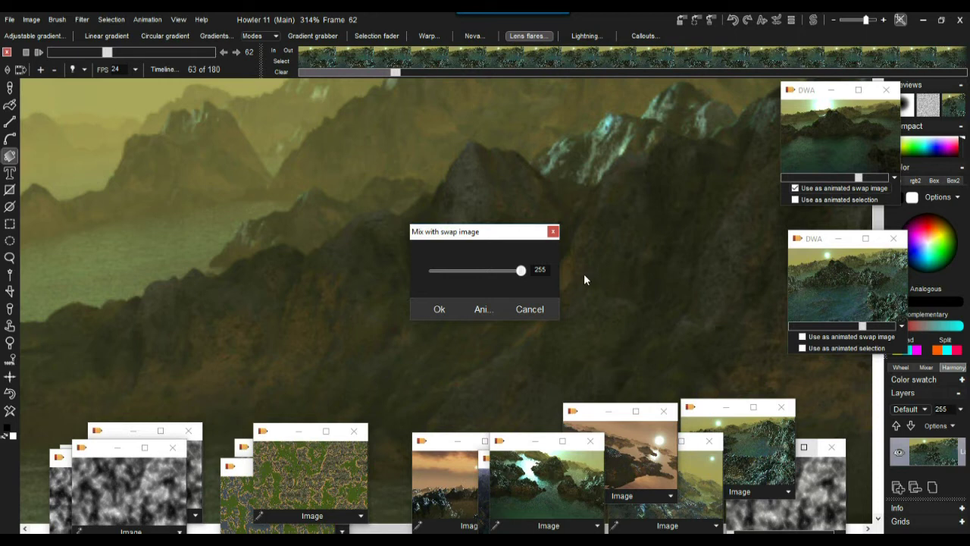
{"action": "left_click_drag", "start_coordinate": [520, 269], "coordinate": [422, 275]}
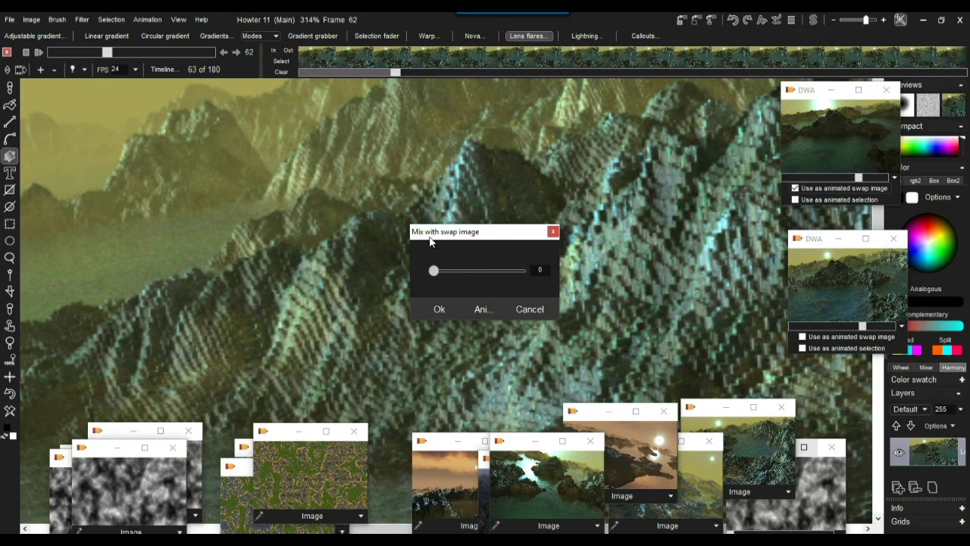
{"action": "left_click_drag", "start_coordinate": [442, 276], "coordinate": [506, 283]}
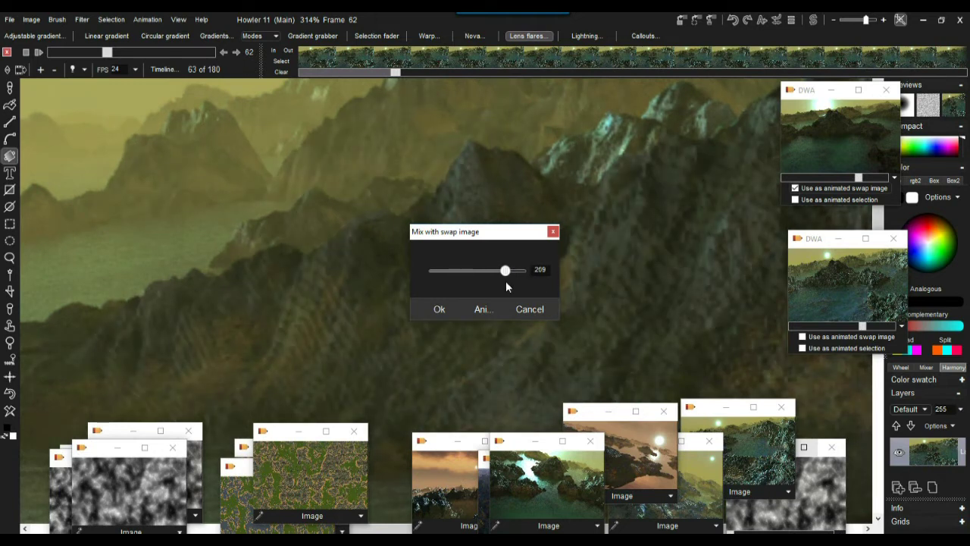
{"action": "left_click", "coordinate": [513, 270]}
{"action": "left_click_drag", "start_coordinate": [507, 233], "coordinate": [316, 245]}
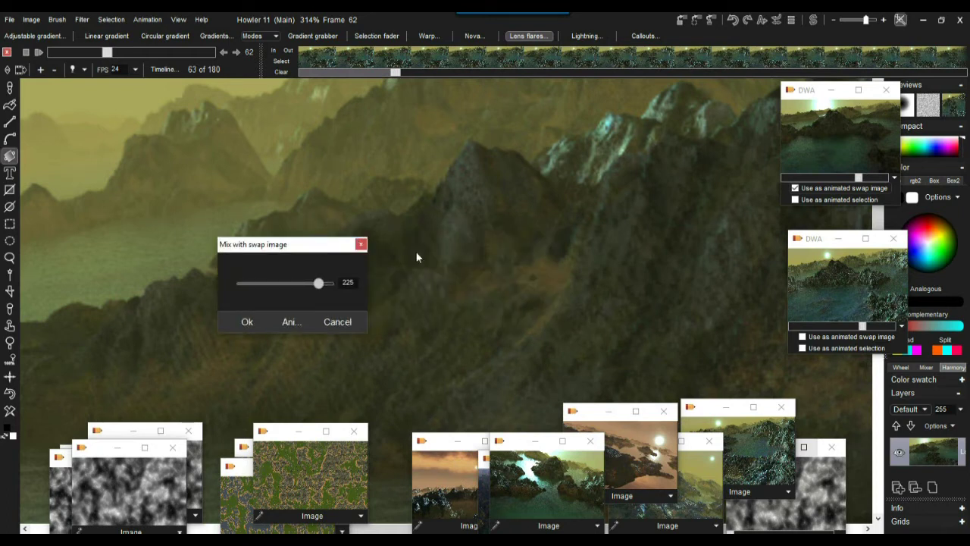
{"action": "mouse_move", "coordinate": [319, 286]}
{"action": "left_mouse_down"}
{"action": "mouse_move", "coordinate": [206, 285]}
{"action": "mouse_move", "coordinate": [346, 287]}
{"action": "mouse_move", "coordinate": [312, 290]}
{"action": "left_mouse_up"}
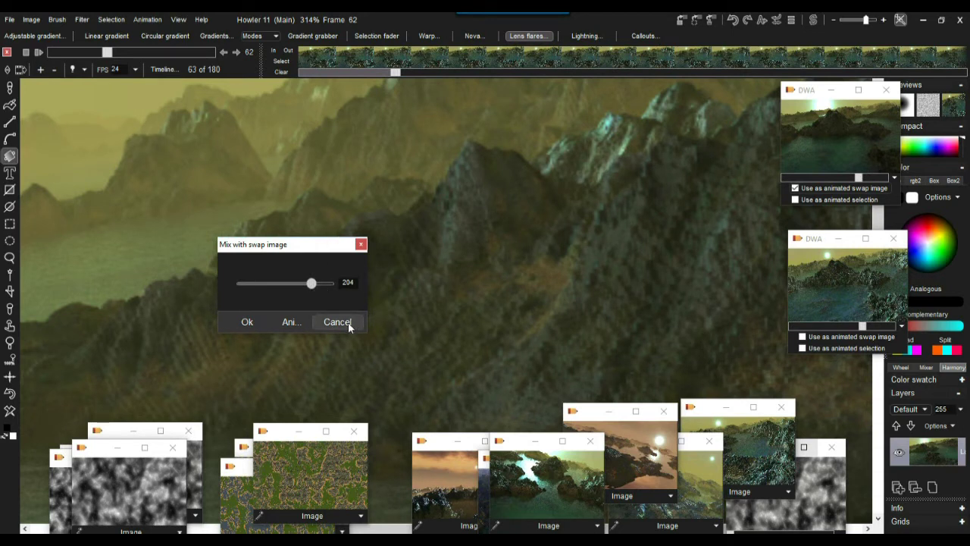
{"action": "left_click", "coordinate": [246, 321]}
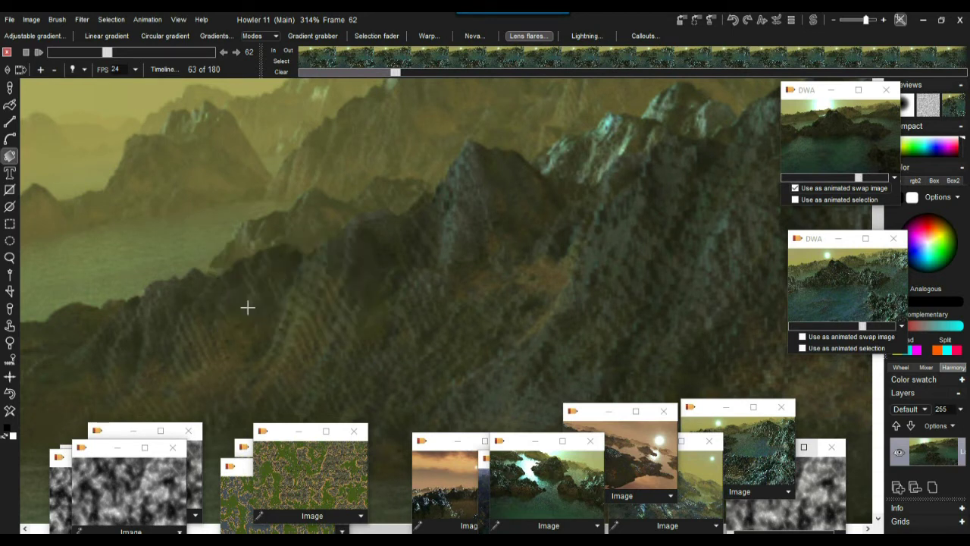
Step: Inspect the mixed mountains and bay of frame 62, and undo the swap mix
{"action": "scroll", "coordinate": [555, 238], "scroll_direction": "down", "scroll_amount": 5}
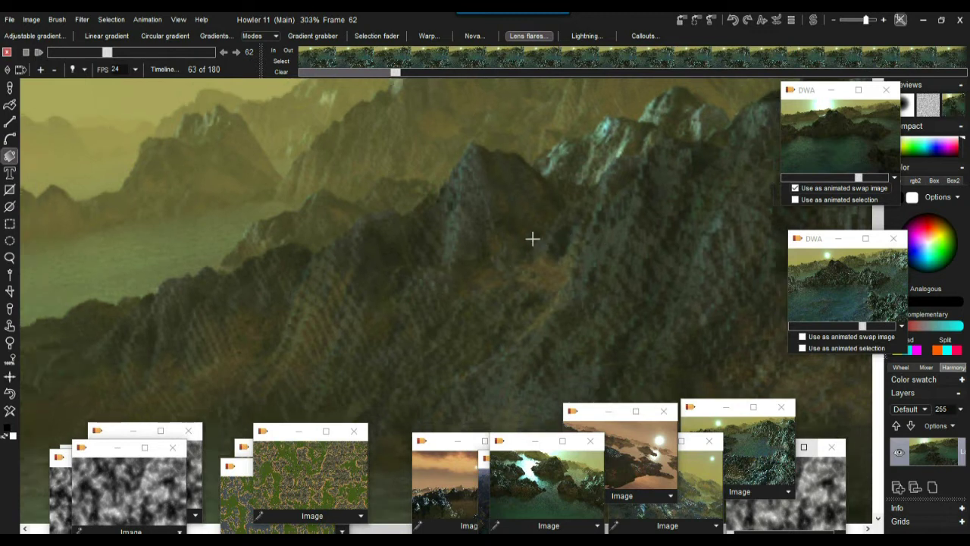
{"action": "left_click_drag", "start_coordinate": [498, 205], "coordinate": [617, 121]}
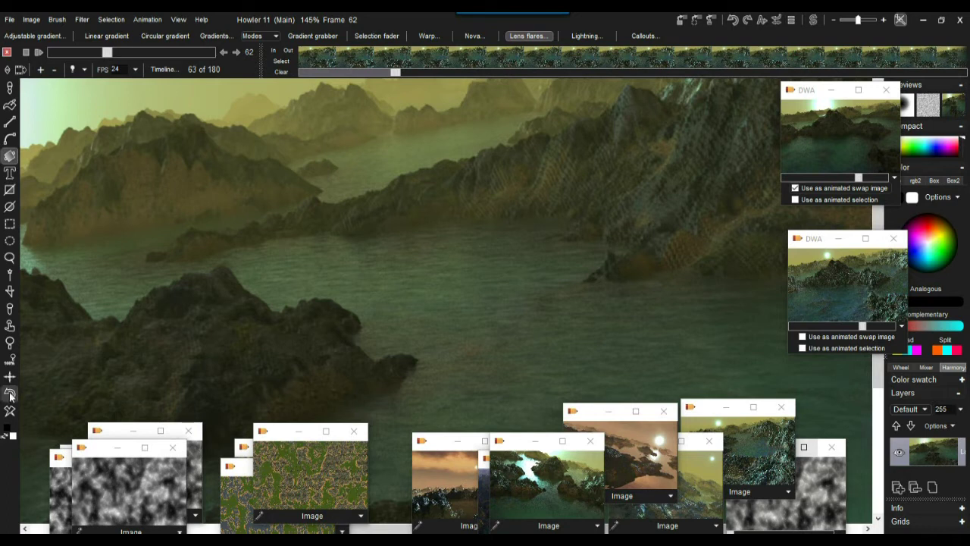
{"action": "scroll", "coordinate": [481, 253], "scroll_direction": "down", "scroll_amount": 3}
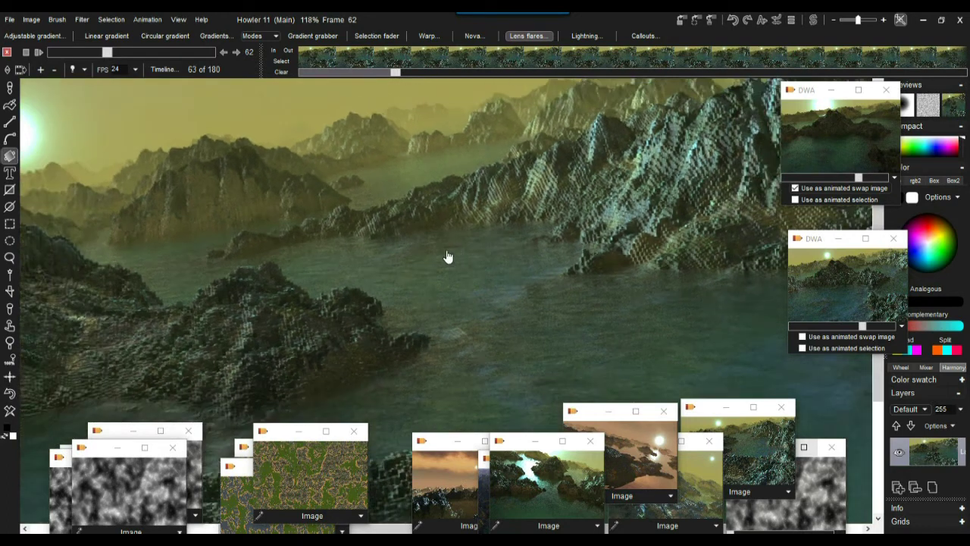
Step: Create a gradual selection with the Selection fader on frame 62, fully selecting the foreground rocks and fading out toward the distant mountains
{"action": "left_click_drag", "start_coordinate": [429, 260], "coordinate": [440, 154]}
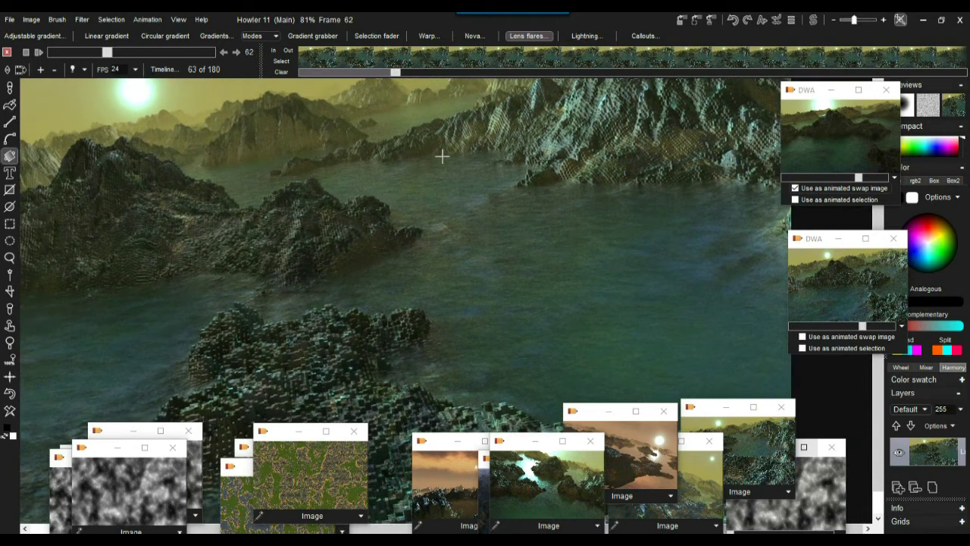
{"action": "scroll", "coordinate": [479, 190], "scroll_direction": "down", "scroll_amount": 3}
{"action": "left_click_drag", "start_coordinate": [494, 190], "coordinate": [433, 158]}
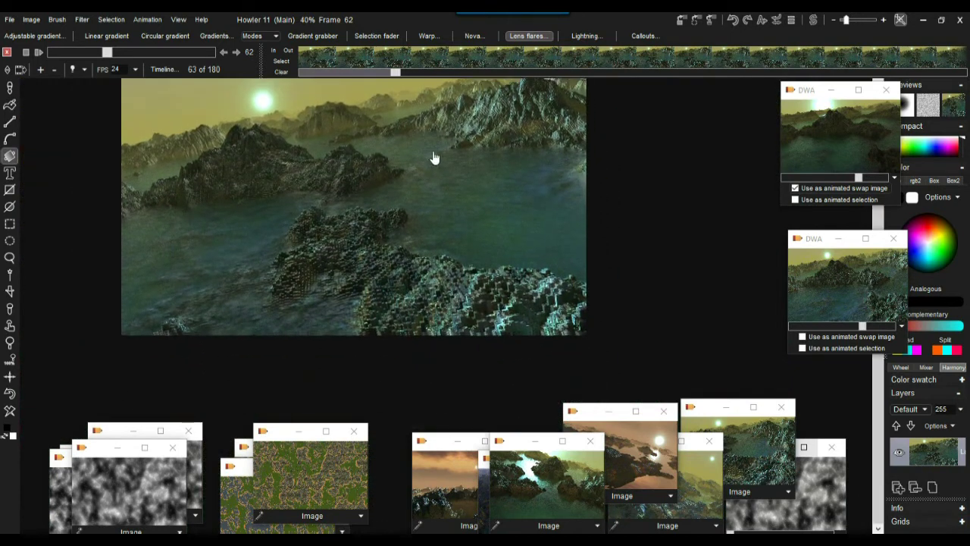
{"action": "scroll", "coordinate": [468, 271], "scroll_direction": "up", "scroll_amount": 5}
{"action": "scroll", "coordinate": [468, 272], "scroll_direction": "down", "scroll_amount": 5}
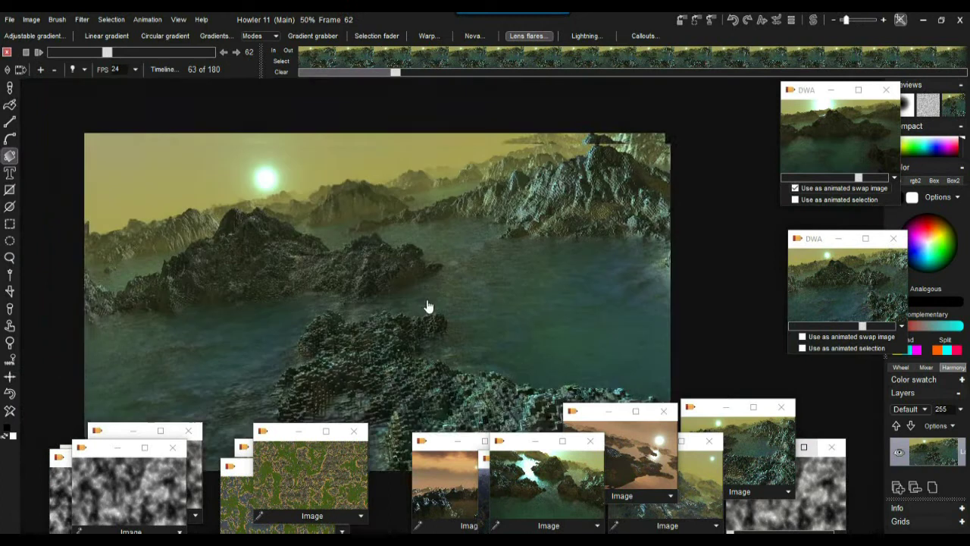
{"action": "left_click_drag", "start_coordinate": [426, 306], "coordinate": [433, 253]}
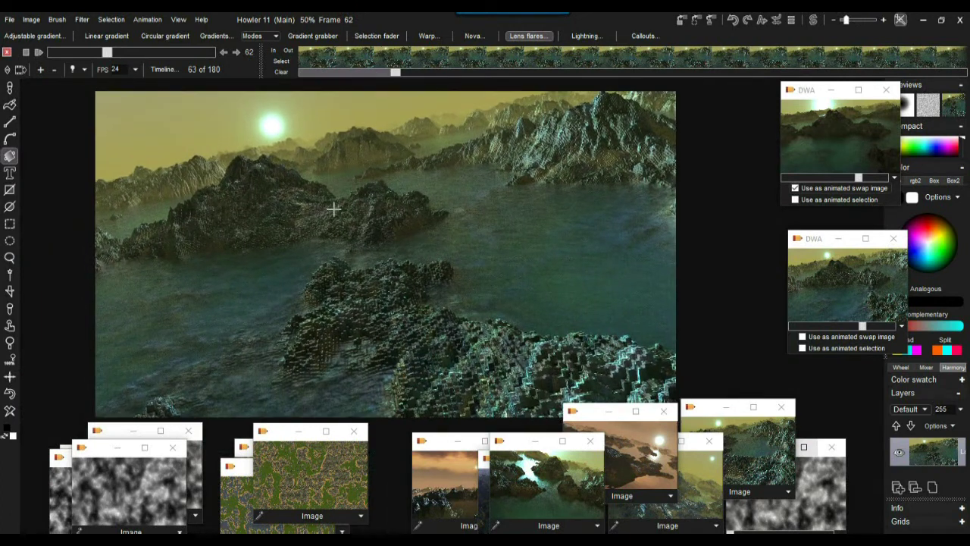
{"action": "left_click", "coordinate": [7, 156]}
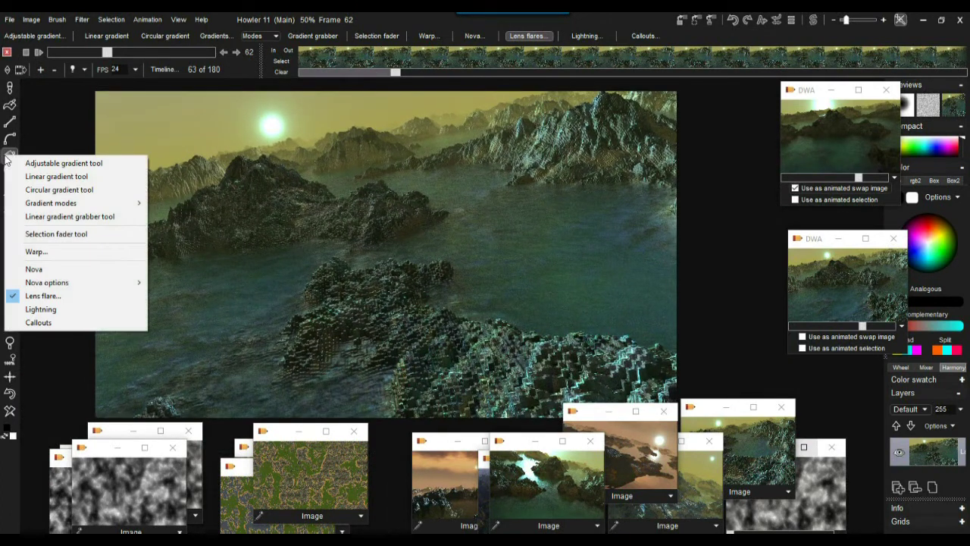
{"action": "left_click", "coordinate": [75, 235]}
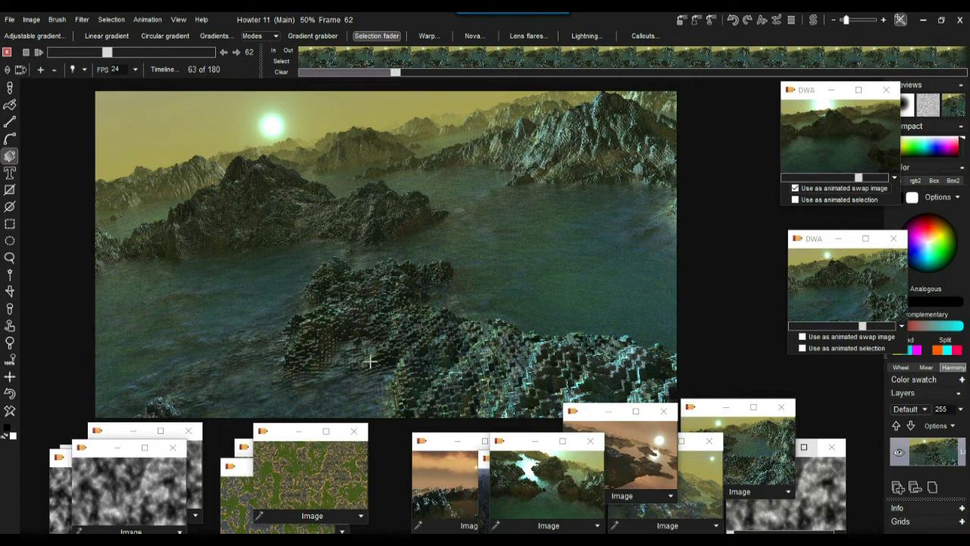
{"action": "left_click_drag", "start_coordinate": [371, 362], "coordinate": [345, 192]}
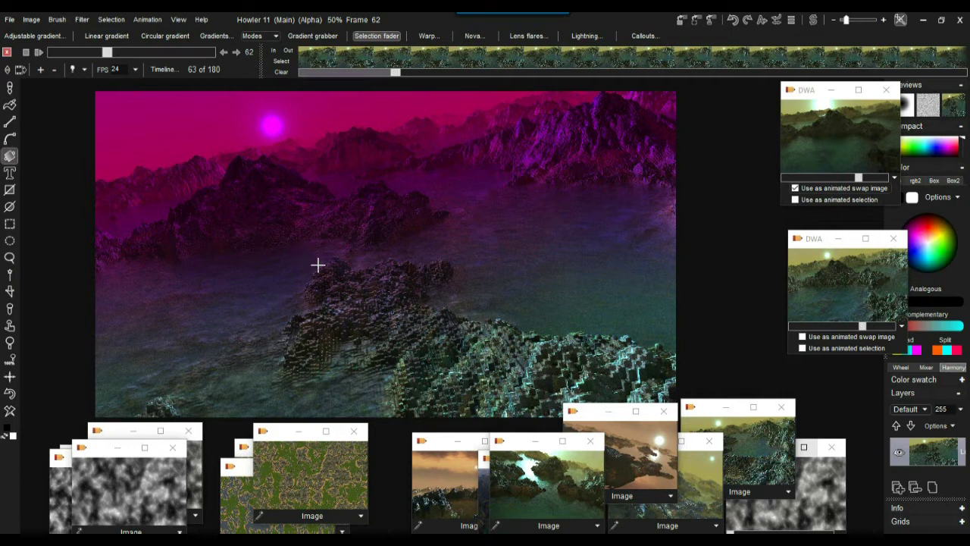
Step: Apply Mix with swap to frame 62 through the faded selection, testing a mix of 255 and applying it at 232
{"action": "scroll", "coordinate": [311, 261], "scroll_direction": "up", "scroll_amount": 5}
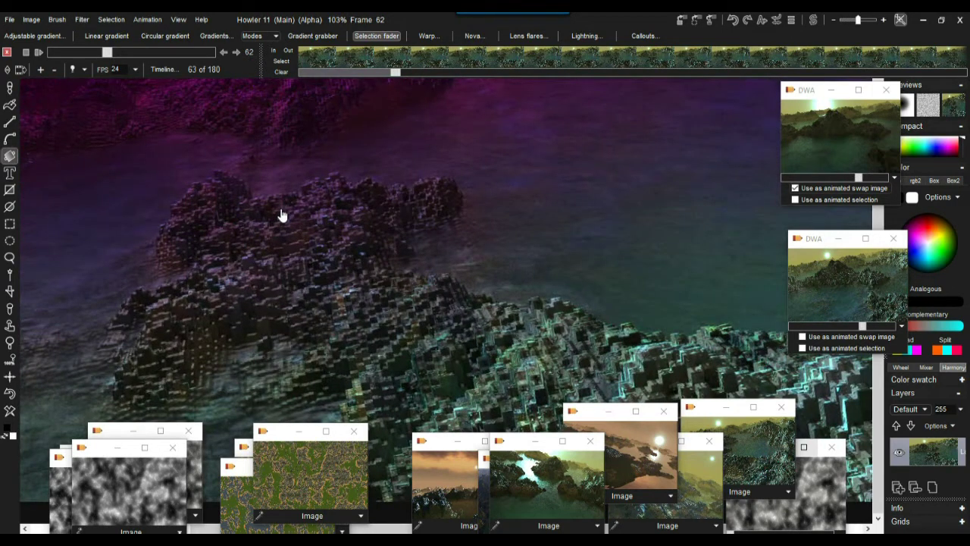
{"action": "scroll", "coordinate": [281, 215], "scroll_direction": "down", "scroll_amount": 2}
{"action": "left_click", "coordinate": [81, 19]}
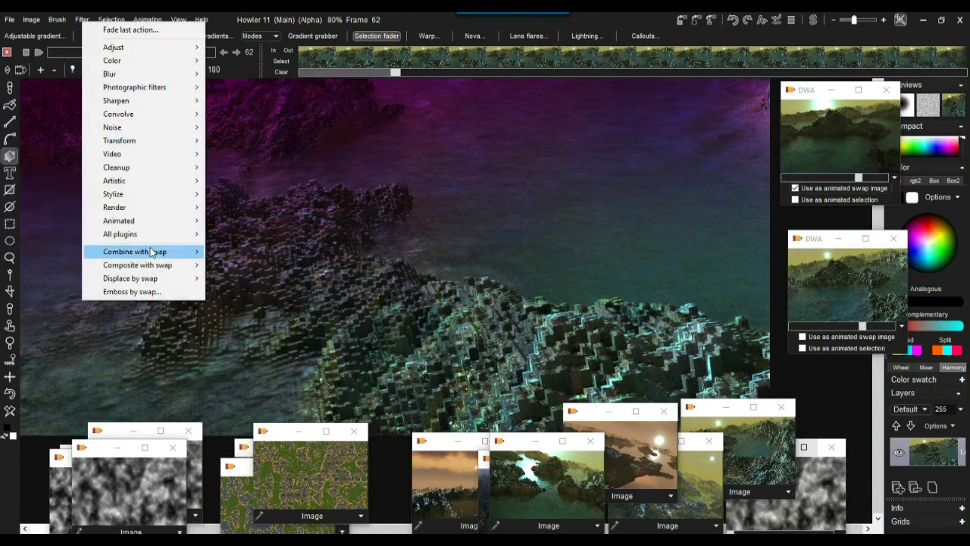
{"action": "mouse_move", "coordinate": [155, 251]}
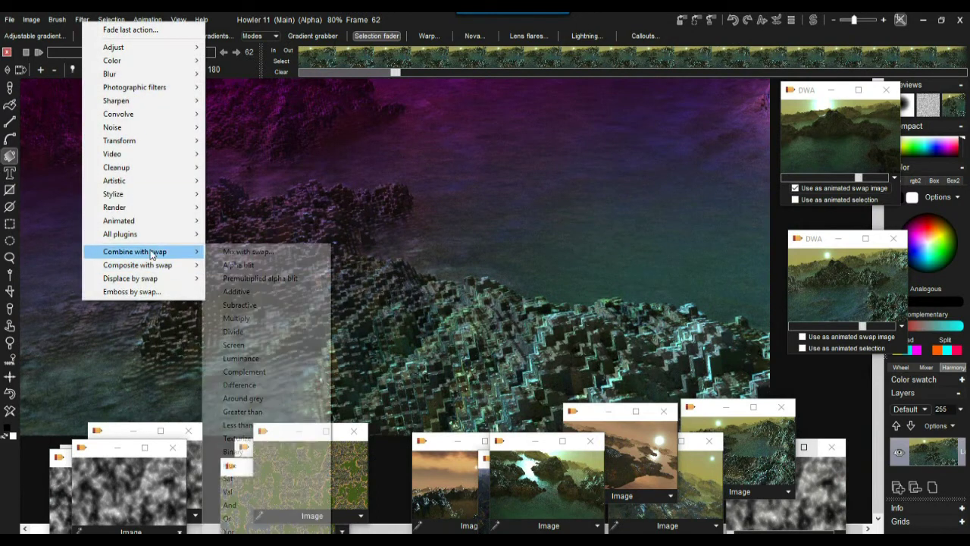
{"action": "left_click", "coordinate": [265, 252]}
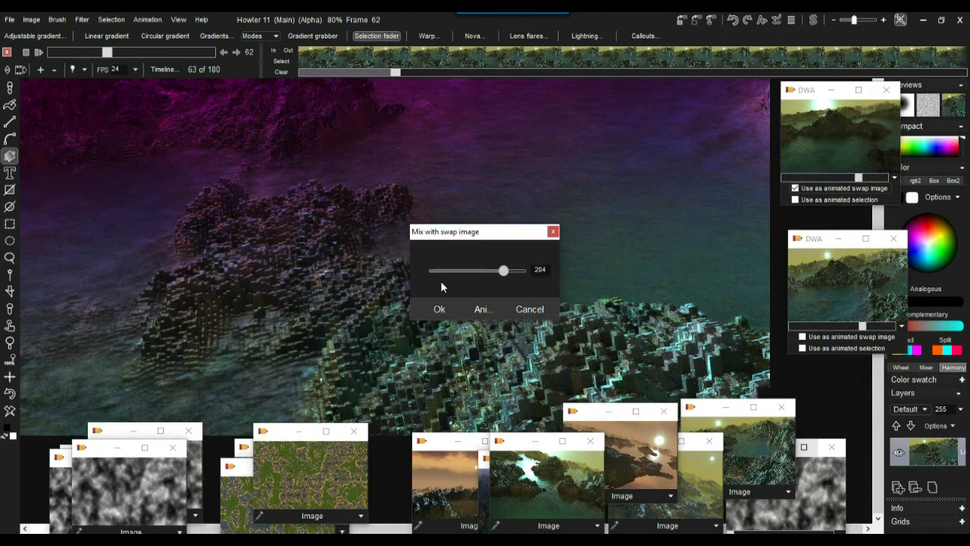
{"action": "left_click_drag", "start_coordinate": [501, 271], "coordinate": [610, 280]}
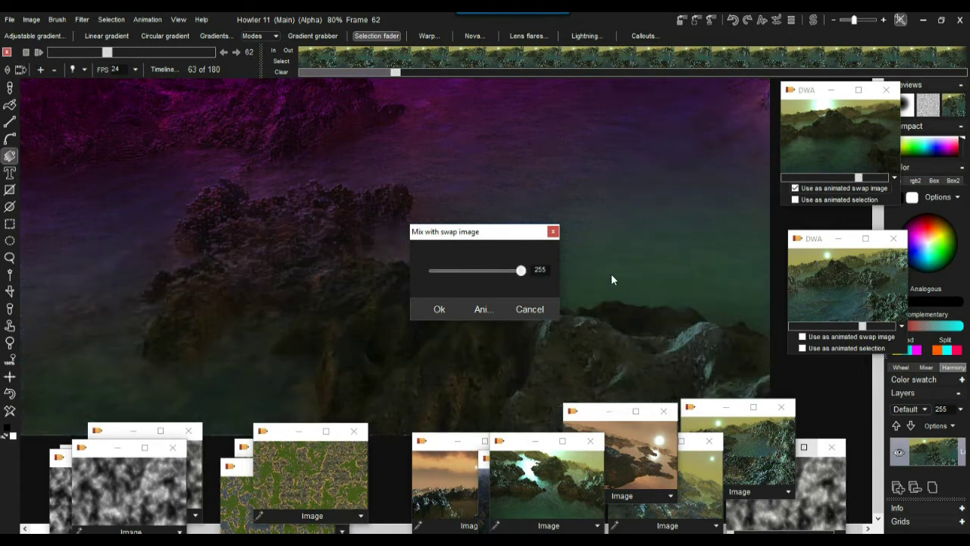
{"action": "left_click_drag", "start_coordinate": [509, 282], "coordinate": [554, 284]}
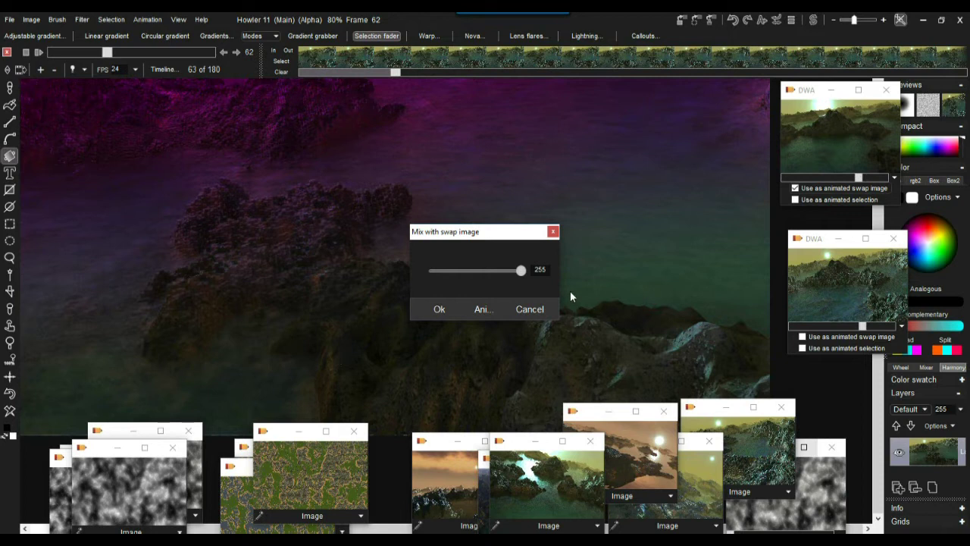
{"action": "mouse_move", "coordinate": [521, 274]}
{"action": "left_mouse_down"}
{"action": "mouse_move", "coordinate": [434, 275]}
{"action": "mouse_move", "coordinate": [522, 277]}
{"action": "mouse_move", "coordinate": [514, 280]}
{"action": "left_mouse_up"}
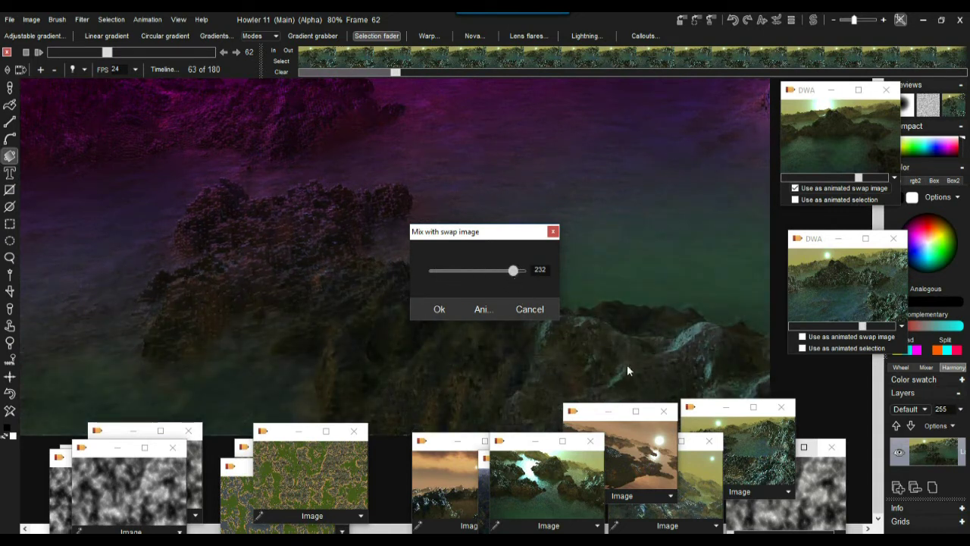
{"action": "left_click", "coordinate": [440, 307]}
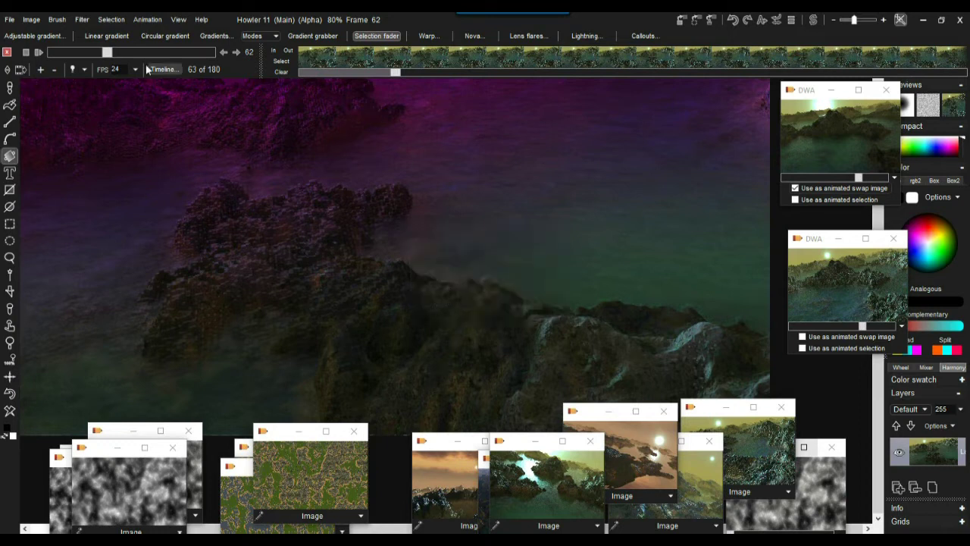
Step: Store the faded selection as an alpha image, move and resize its window, and deselect the selection on the frame
{"action": "left_click", "coordinate": [110, 20]}
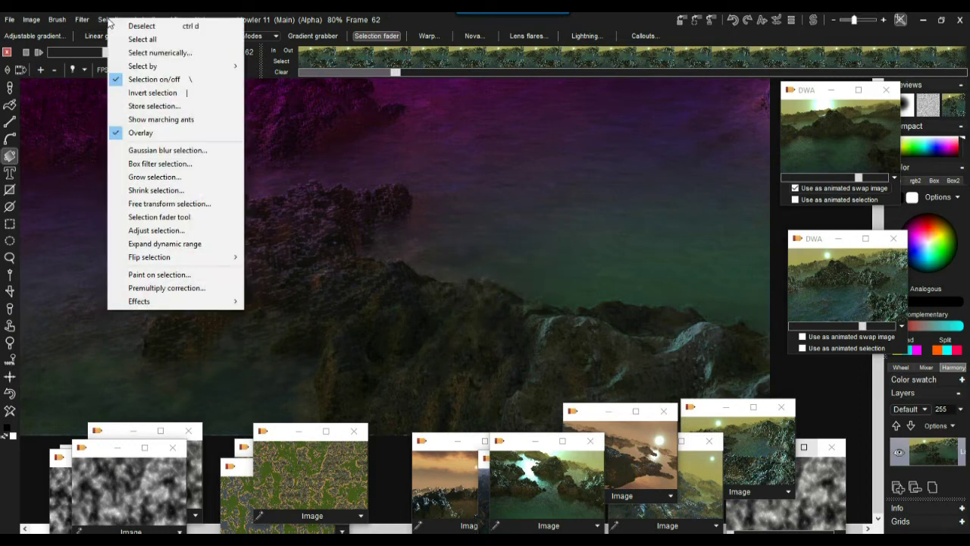
{"action": "left_click", "coordinate": [158, 106]}
{"action": "left_click_drag", "start_coordinate": [150, 528], "coordinate": [75, 338]}
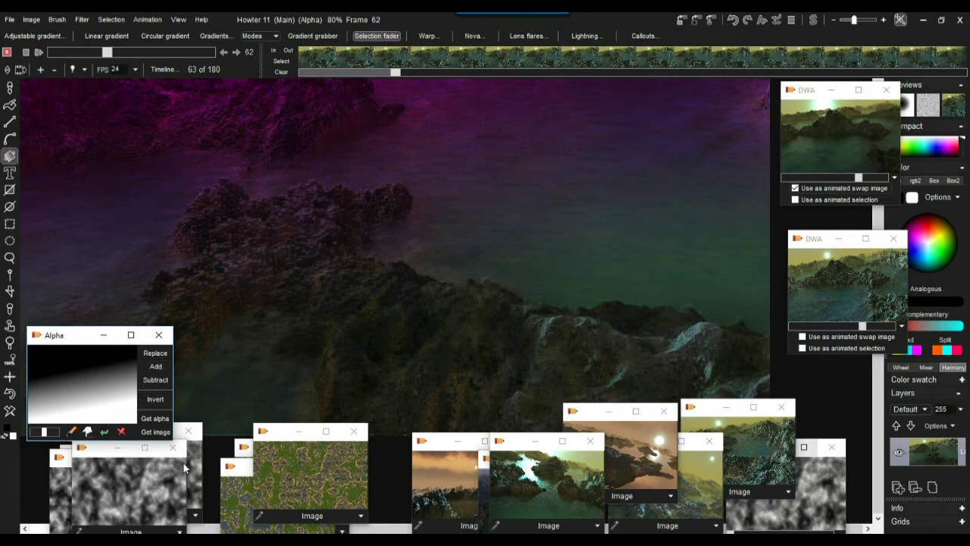
{"action": "left_click_drag", "start_coordinate": [173, 439], "coordinate": [247, 520]}
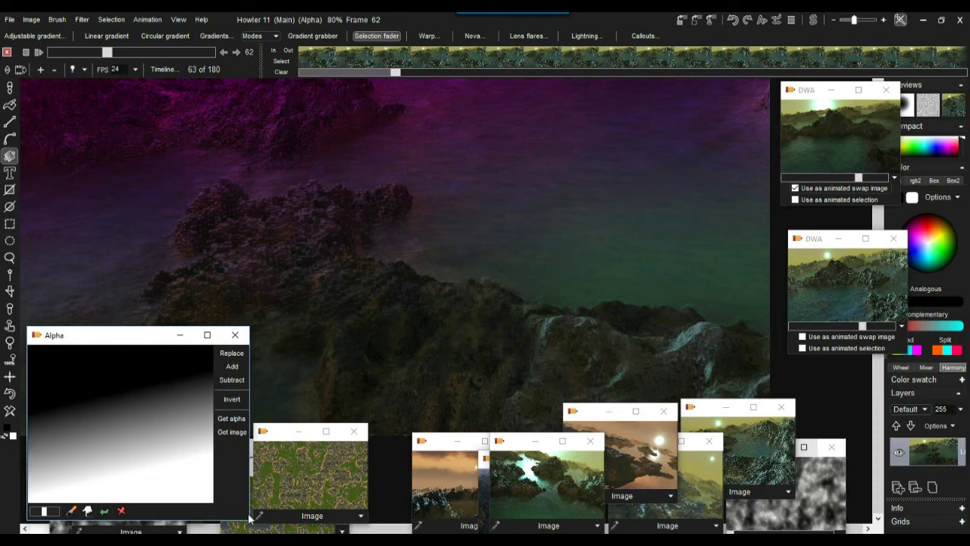
{"action": "left_click_drag", "start_coordinate": [247, 520], "coordinate": [187, 449]}
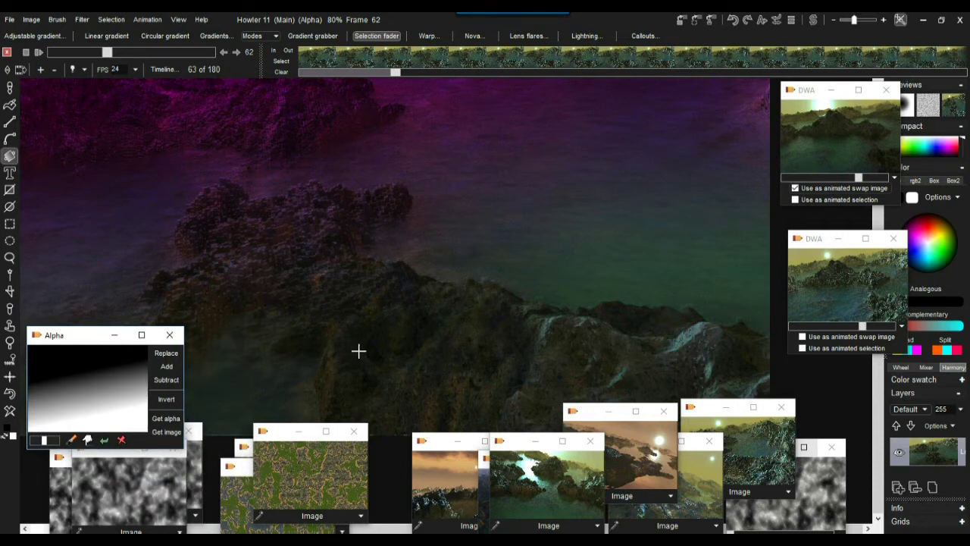
{"action": "left_click", "coordinate": [112, 20]}
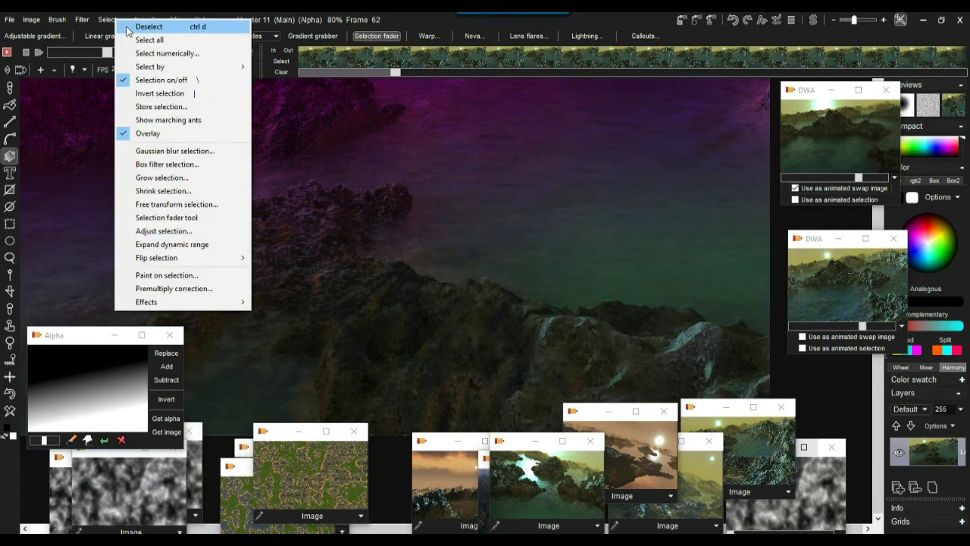
{"action": "left_click", "coordinate": [148, 27]}
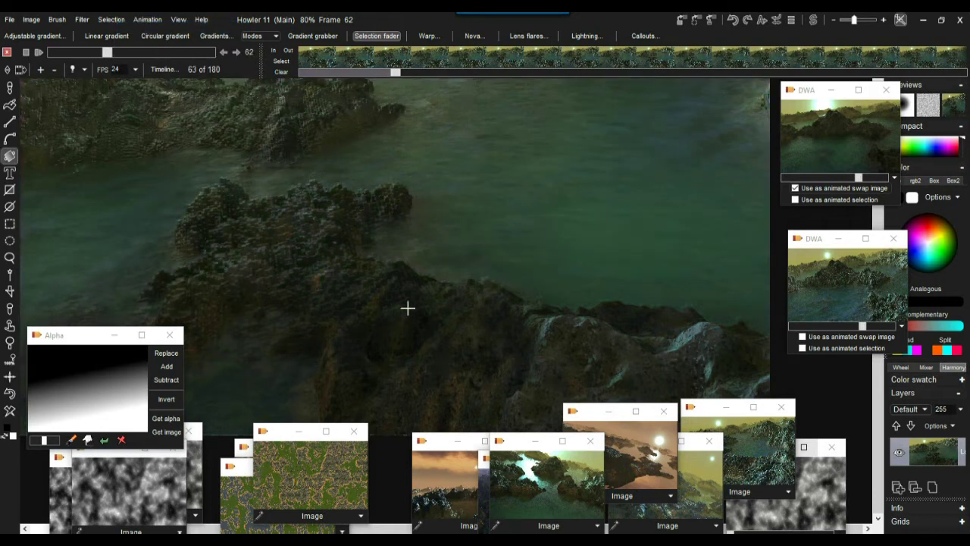
Step: Examine the mixed frame 62 close up and as a whole, comparing the foreground rocks with the blocky detail of the distant islands
{"action": "scroll", "coordinate": [346, 240], "scroll_direction": "up", "scroll_amount": 5}
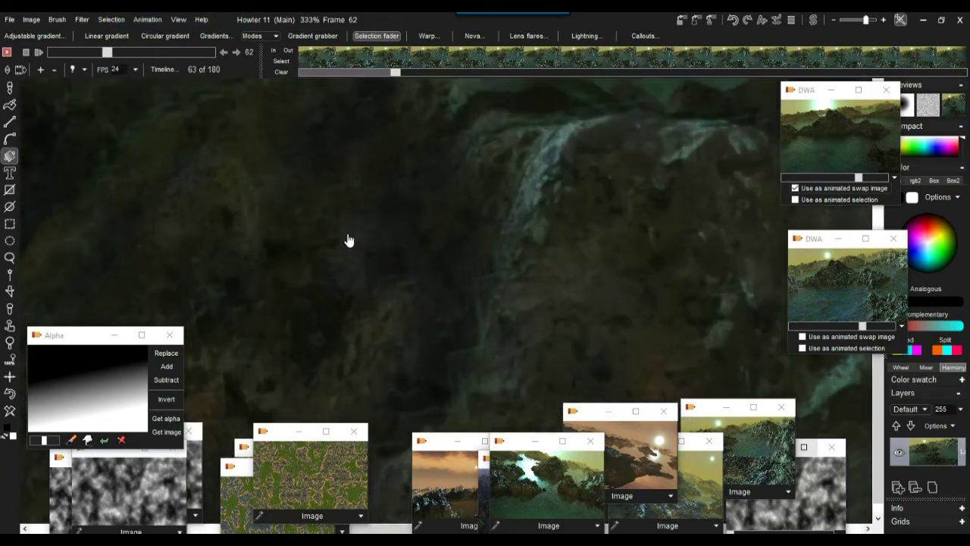
{"action": "scroll", "coordinate": [463, 184], "scroll_direction": "up", "scroll_amount": 3}
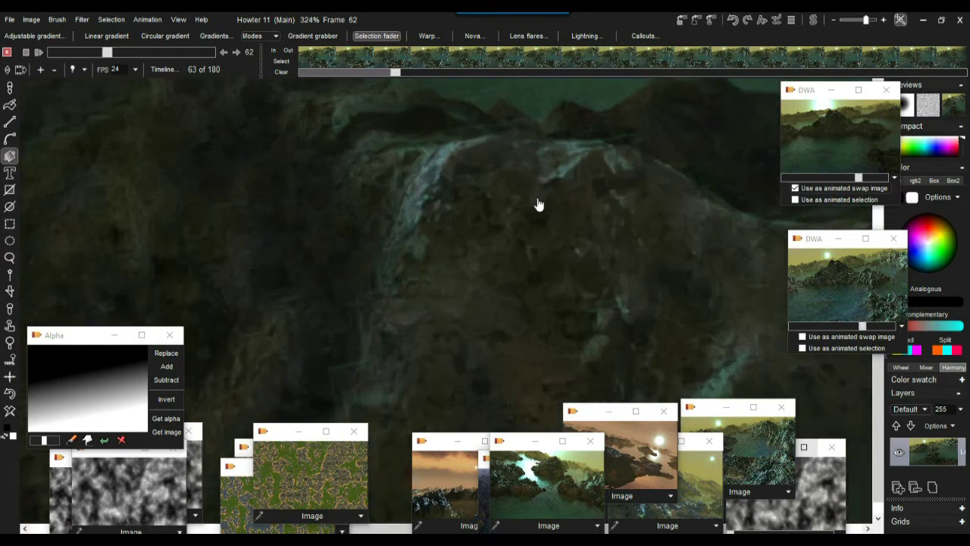
{"action": "left_click_drag", "start_coordinate": [479, 206], "coordinate": [336, 299]}
{"action": "left_click_drag", "start_coordinate": [374, 142], "coordinate": [699, 217]}
{"action": "left_click_drag", "start_coordinate": [258, 162], "coordinate": [505, 219]}
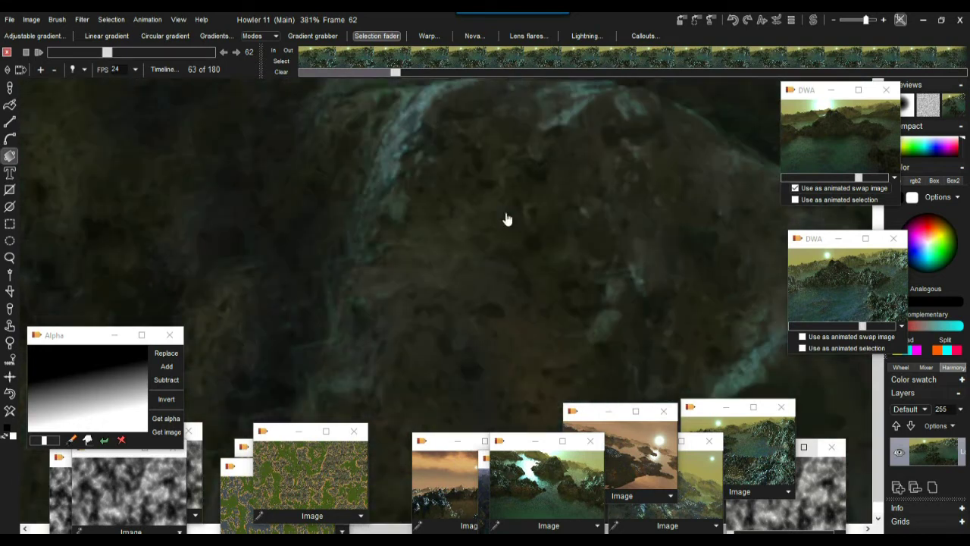
{"action": "left_click_drag", "start_coordinate": [229, 180], "coordinate": [148, 126]}
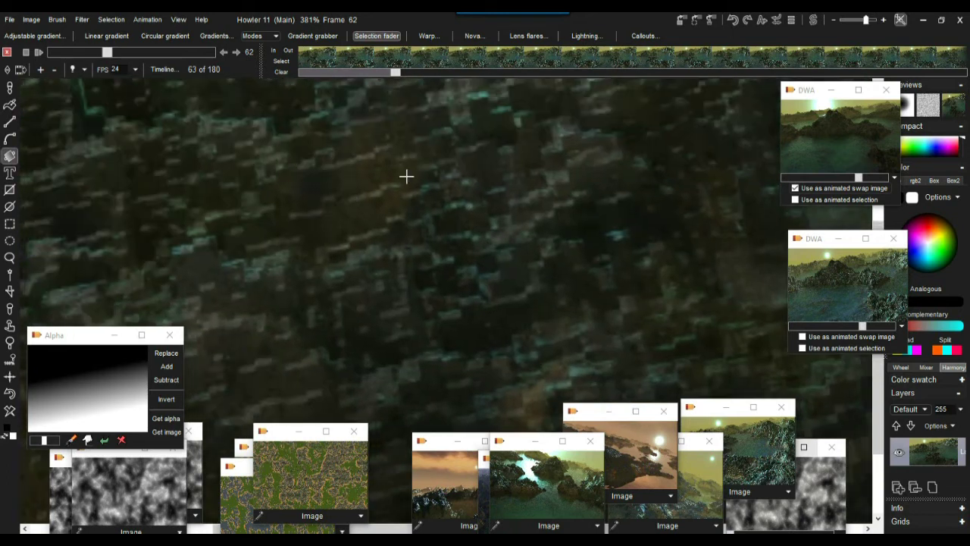
{"action": "scroll", "coordinate": [336, 182], "scroll_direction": "down", "scroll_amount": 5}
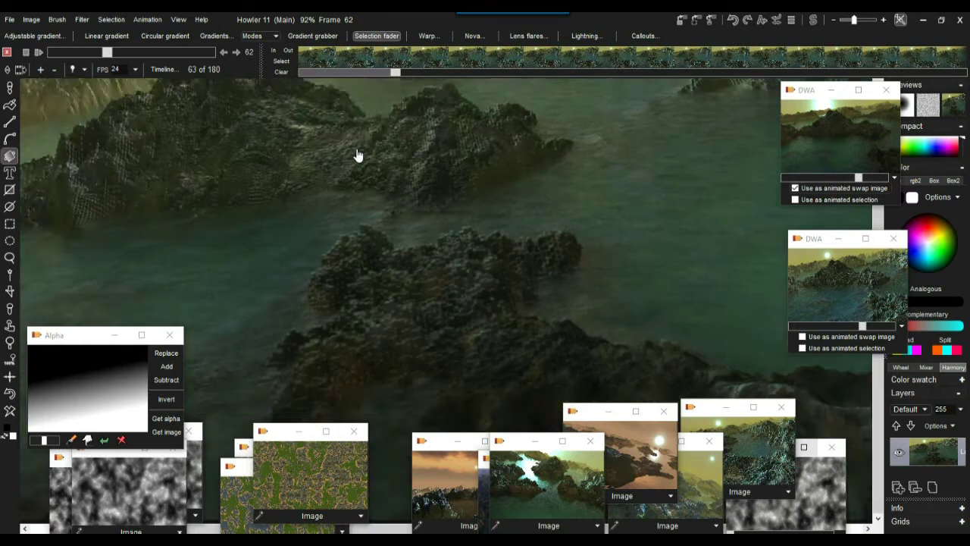
{"action": "scroll", "coordinate": [324, 214], "scroll_direction": "up", "scroll_amount": 4}
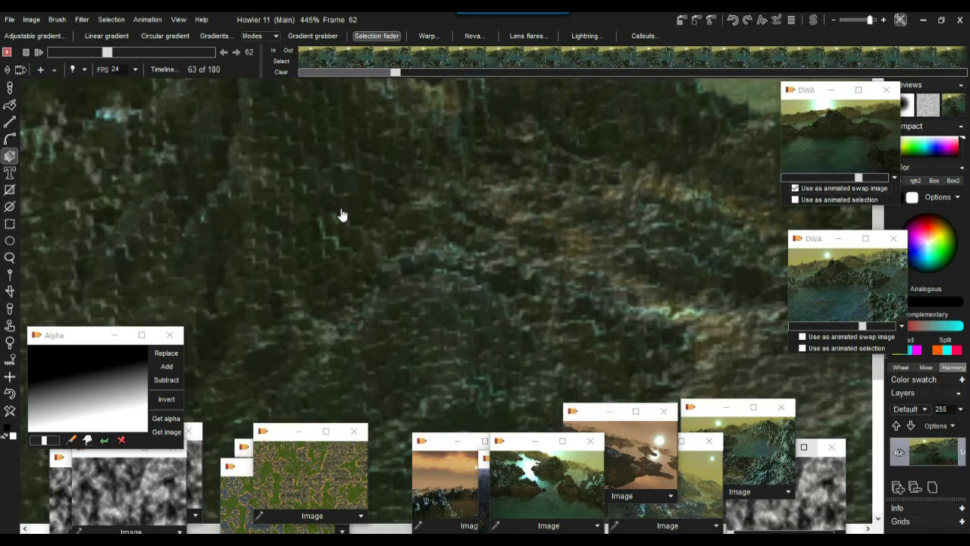
{"action": "scroll", "coordinate": [281, 221], "scroll_direction": "down", "scroll_amount": 3}
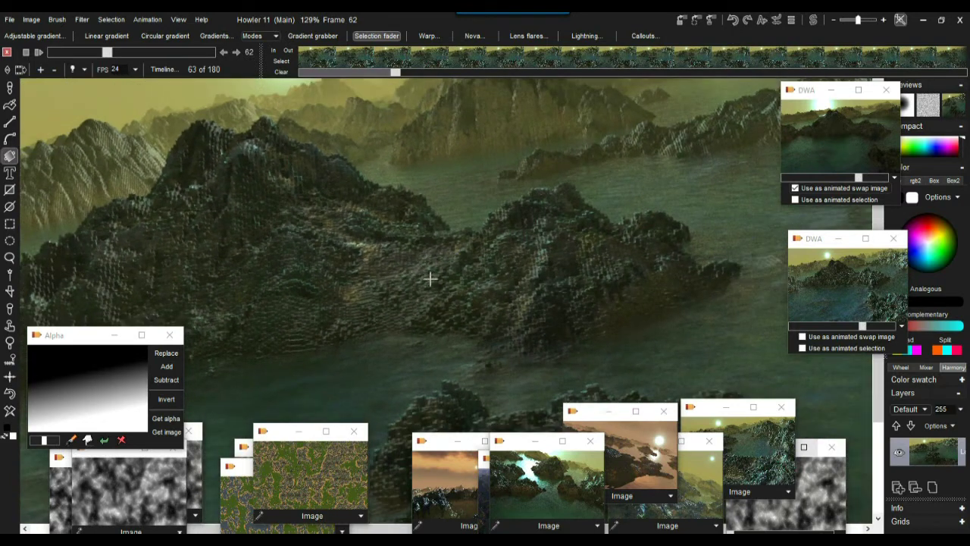
{"action": "scroll", "coordinate": [287, 156], "scroll_direction": "down", "scroll_amount": 3}
{"action": "scroll", "coordinate": [377, 219], "scroll_direction": "down", "scroll_amount": 3}
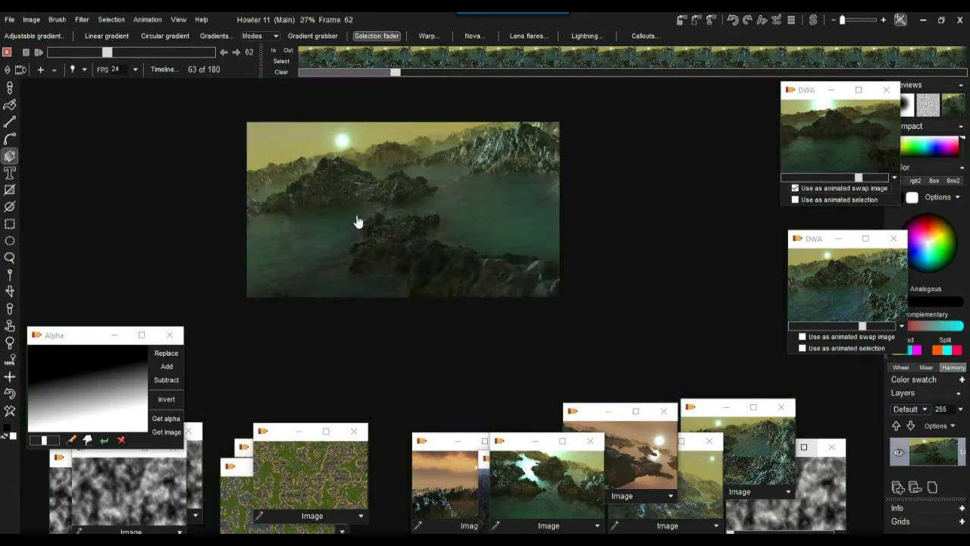
{"action": "scroll", "coordinate": [357, 219], "scroll_direction": "up", "scroll_amount": 2}
{"action": "middle_click_drag", "start_coordinate": [417, 197], "coordinate": [392, 149]}
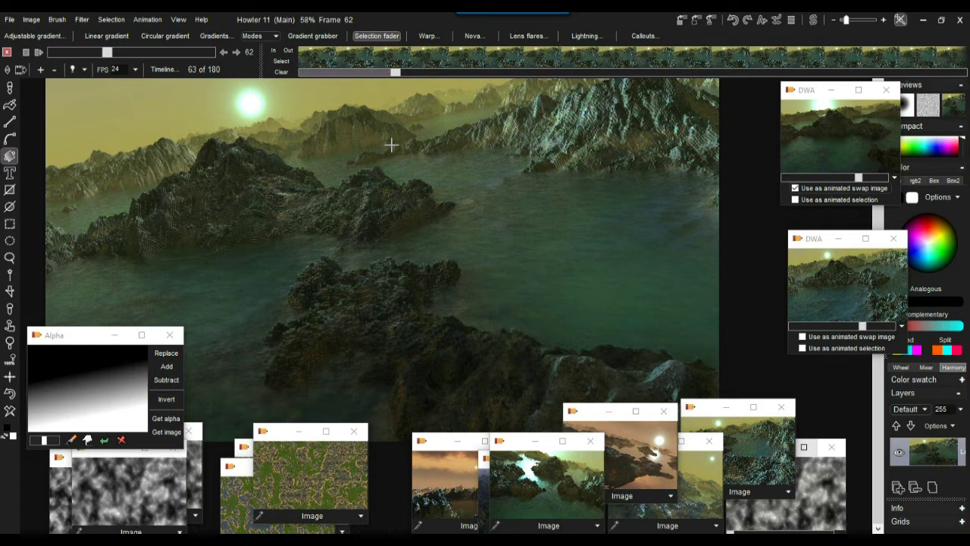
{"action": "left_click", "coordinate": [82, 19]}
{"action": "mouse_move", "coordinate": [168, 254]}
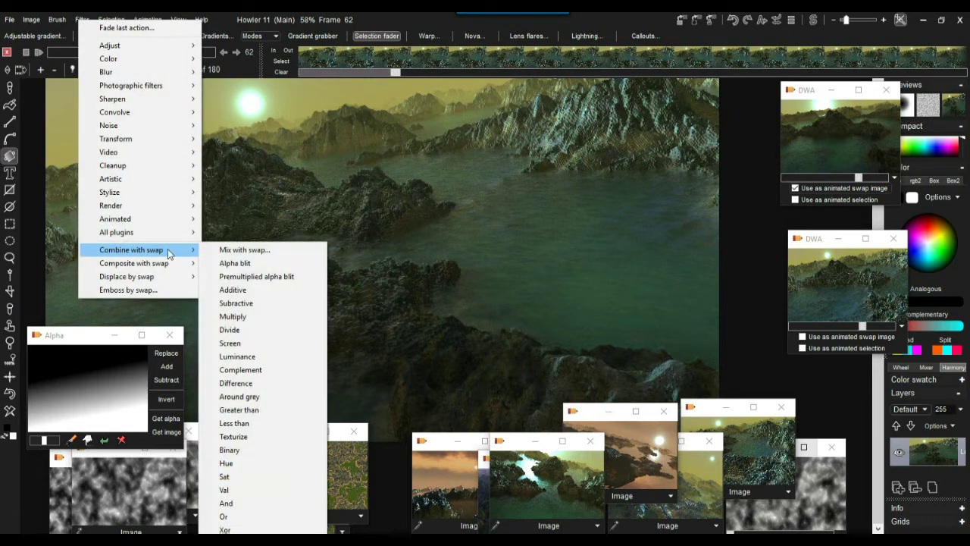
{"action": "left_click", "coordinate": [408, 16]}
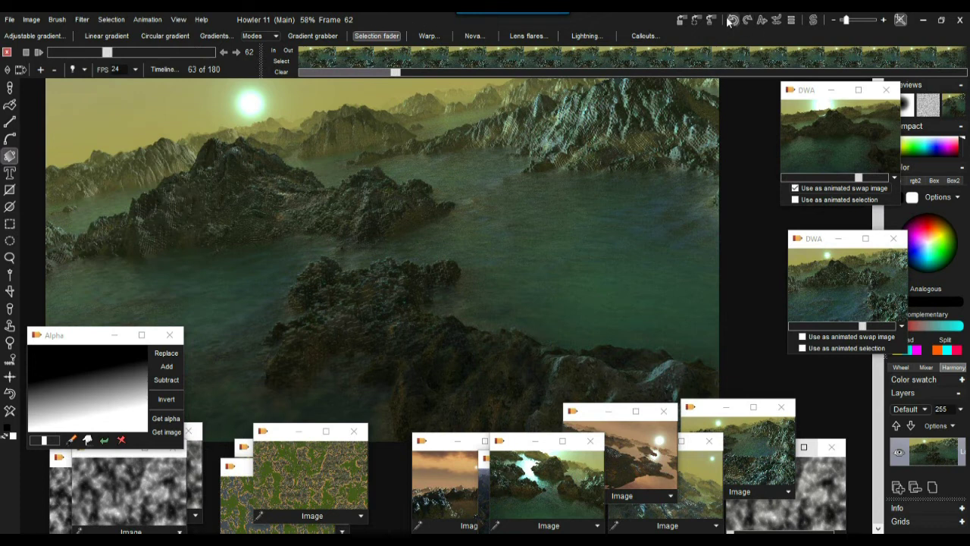
Step: Store a copy of the mixed frame 62, reposition its window, and undo the deselection and the swap mix
{"action": "left_click", "coordinate": [682, 22]}
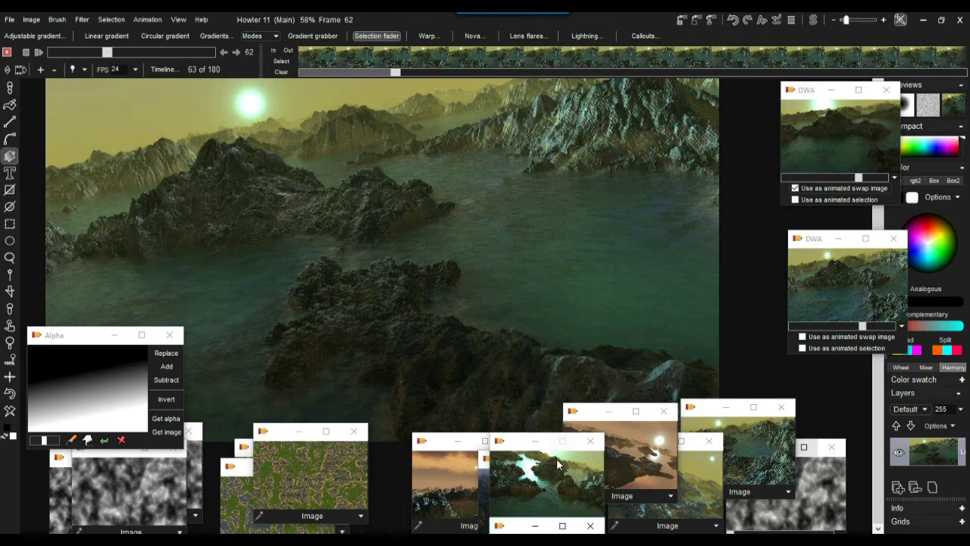
{"action": "left_click_drag", "start_coordinate": [514, 521], "coordinate": [814, 453]}
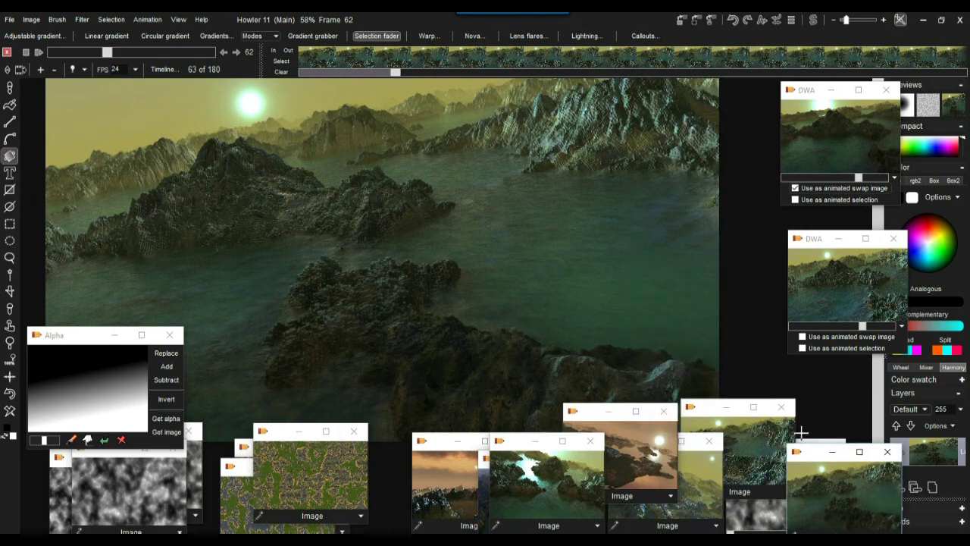
{"action": "left_click", "coordinate": [10, 393]}
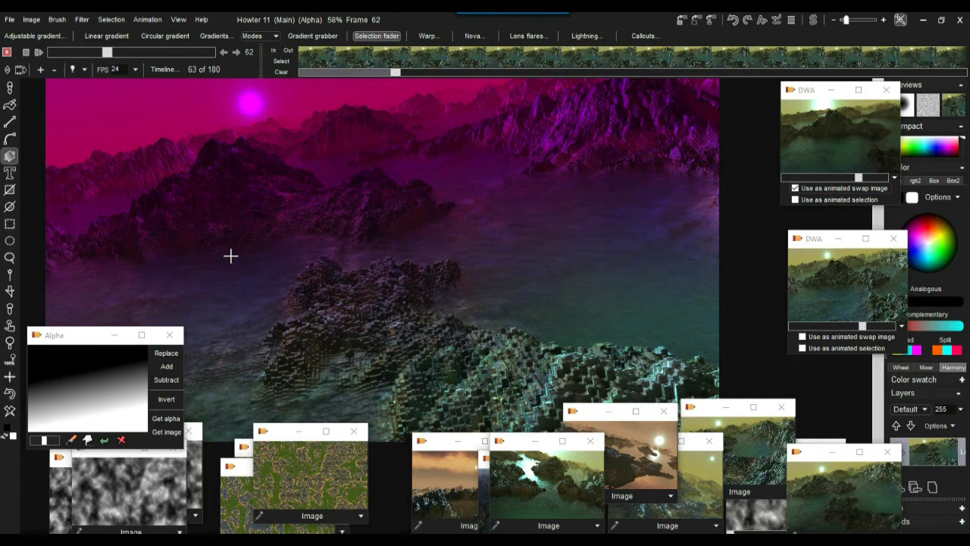
Step: Deselect frame 62, move the Alpha window aside, and restore the faded selection by replacing the current one with the stored alpha
{"action": "left_click", "coordinate": [112, 20]}
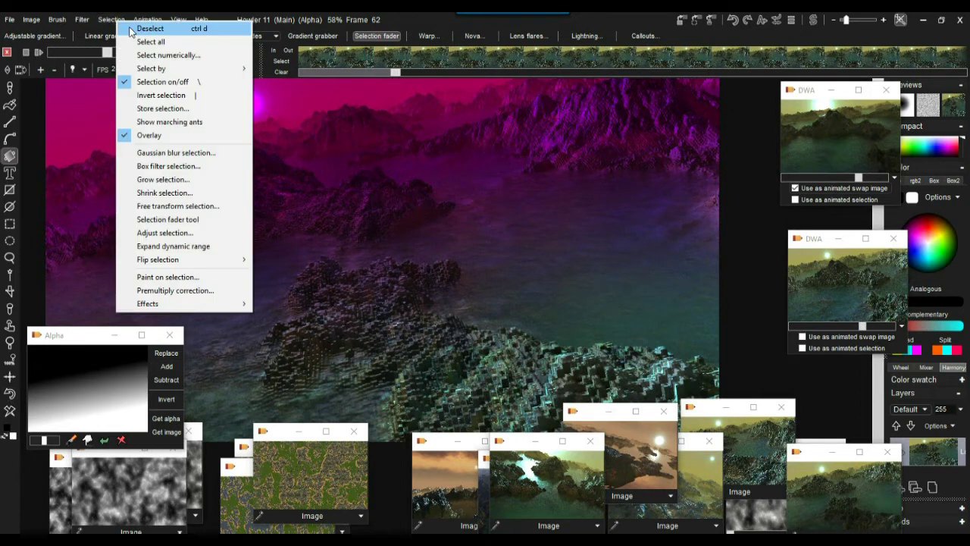
{"action": "left_click", "coordinate": [130, 29]}
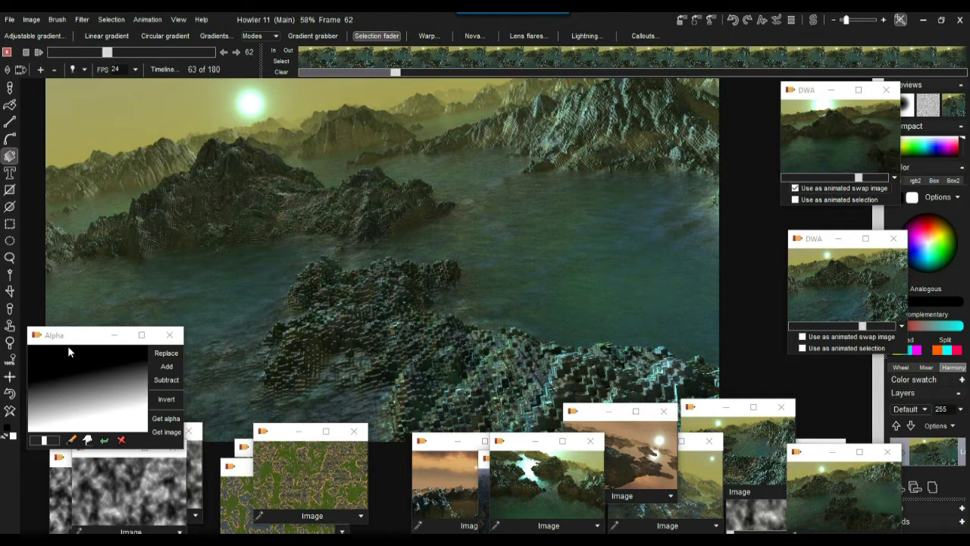
{"action": "left_click_drag", "start_coordinate": [57, 341], "coordinate": [40, 283]}
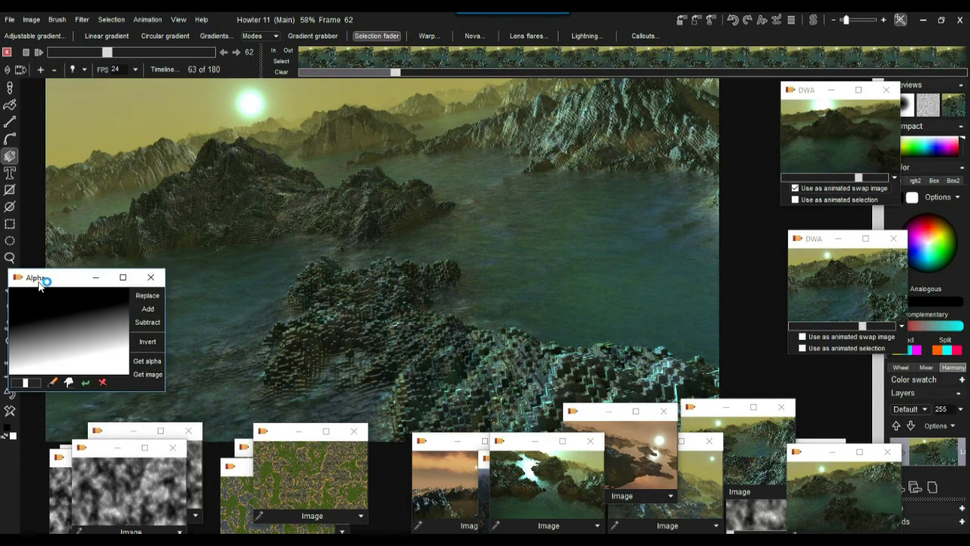
{"action": "left_click", "coordinate": [147, 296]}
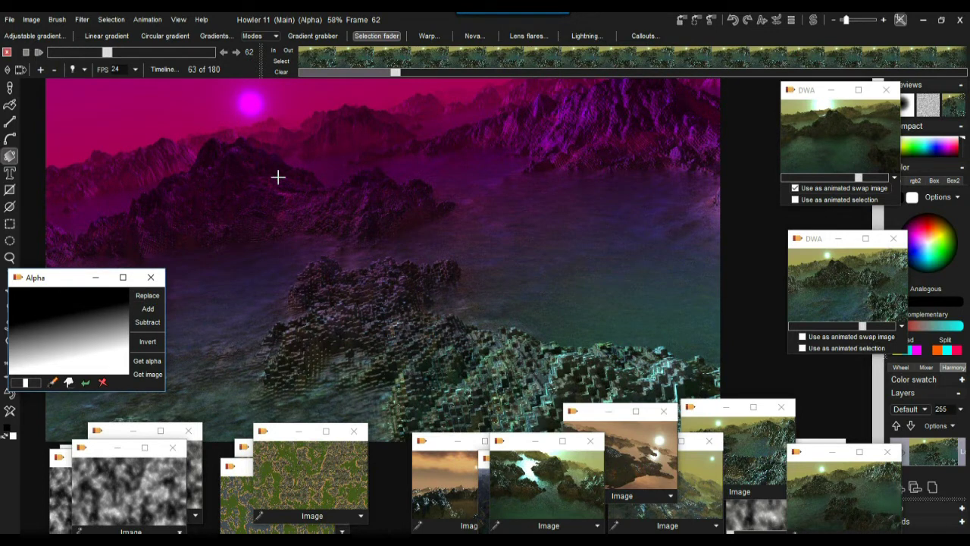
{"action": "left_click", "coordinate": [82, 20]}
{"action": "mouse_move", "coordinate": [156, 248]}
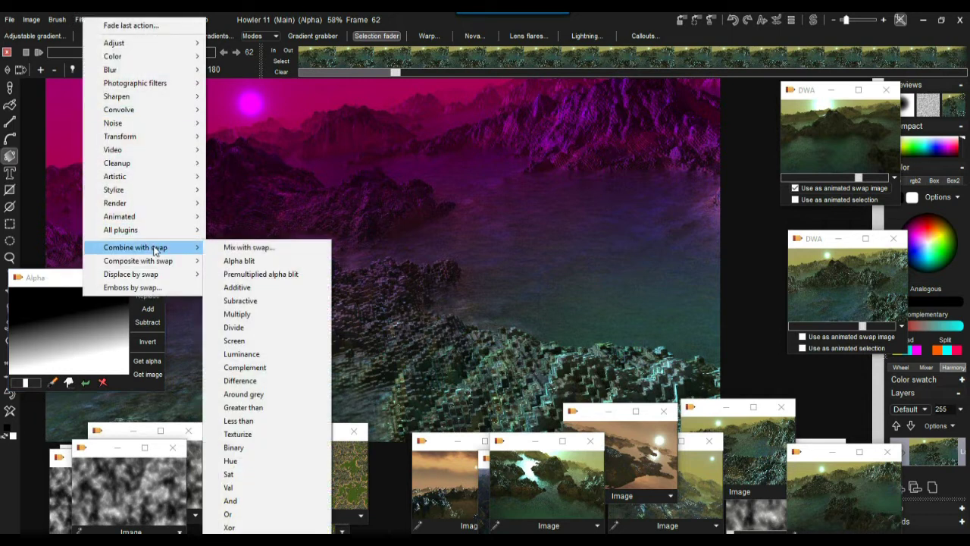
{"action": "left_click", "coordinate": [251, 248]}
{"action": "left_click_drag", "start_coordinate": [513, 271], "coordinate": [478, 271]}
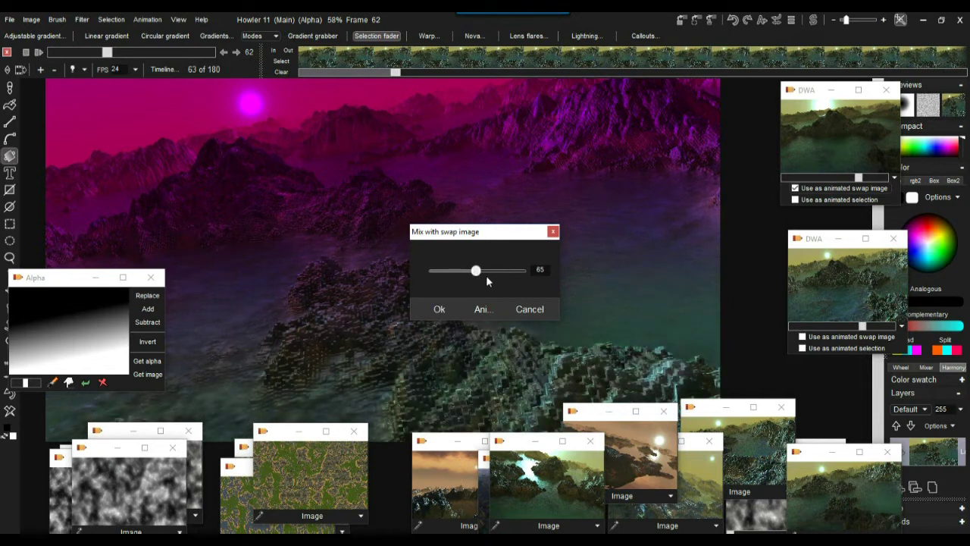
{"action": "left_click", "coordinate": [543, 310]}
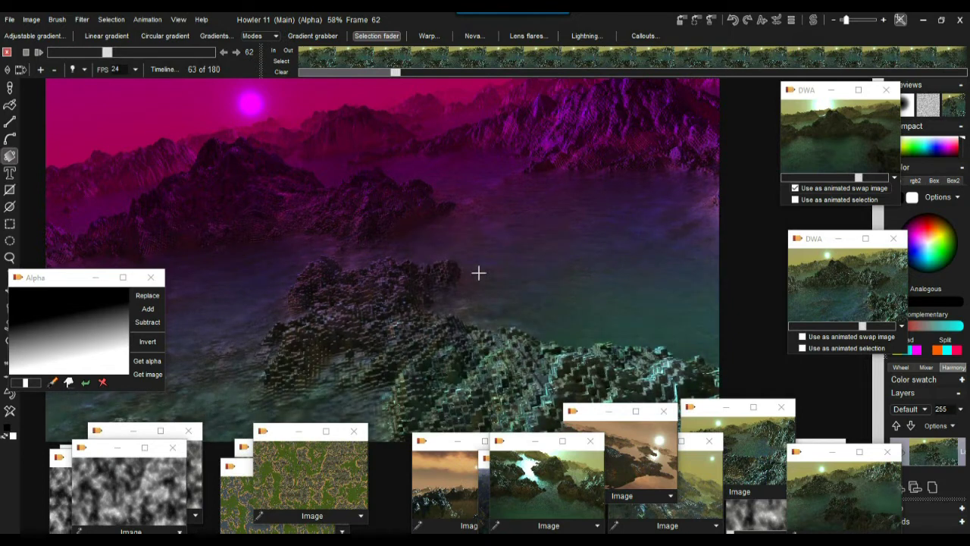
Step: Try the Difference combine with swap through the faded selection, on frame 62 only
{"action": "left_click", "coordinate": [82, 19]}
{"action": "mouse_move", "coordinate": [167, 250]}
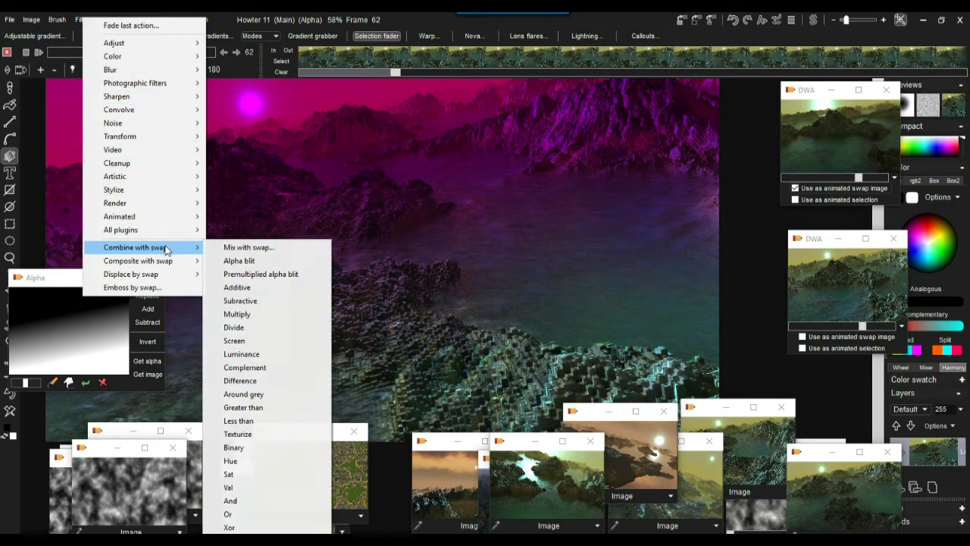
{"action": "left_click", "coordinate": [269, 381]}
{"action": "left_click", "coordinate": [563, 331]}
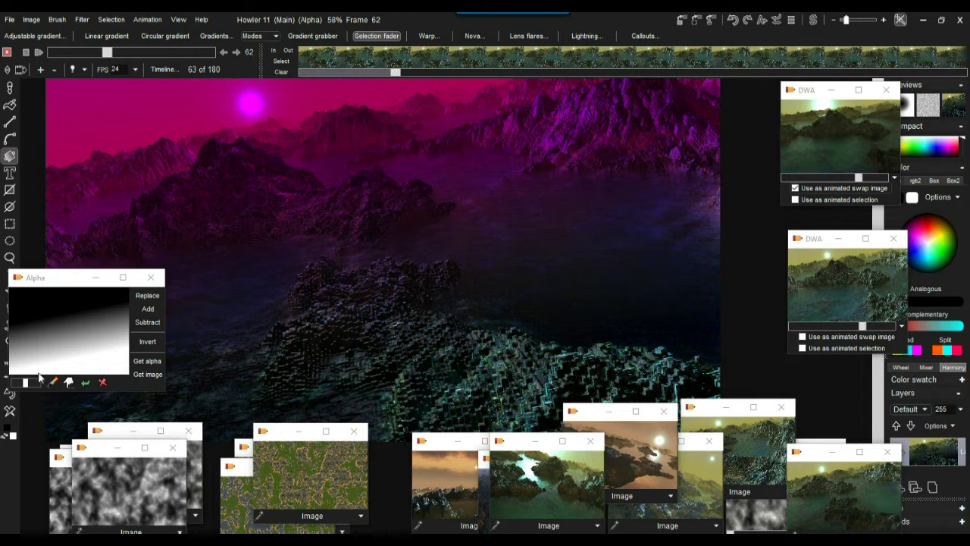
Step: Move the Alpha window clear of the undo tool, undo the Difference combine, and deselect the frame
{"action": "left_click", "coordinate": [8, 391]}
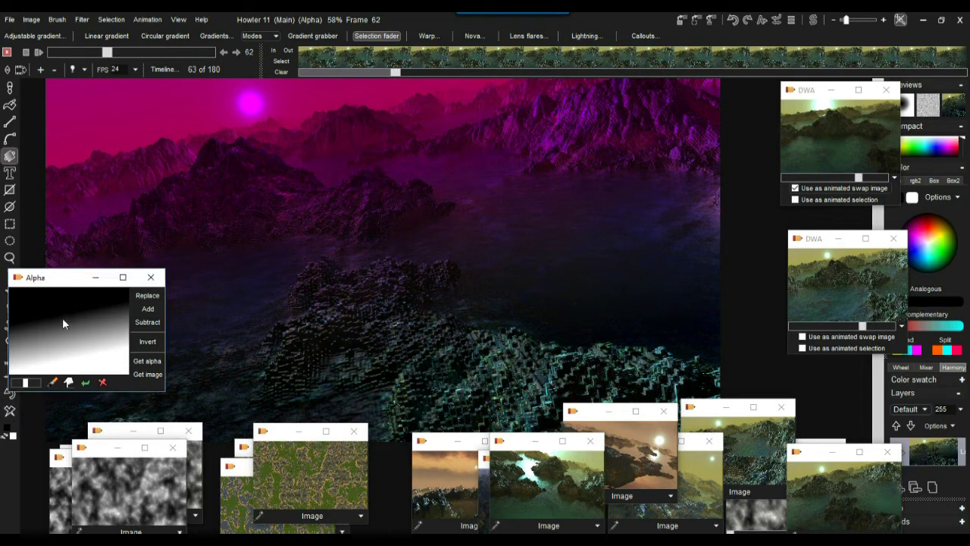
{"action": "left_click_drag", "start_coordinate": [51, 280], "coordinate": [54, 247]}
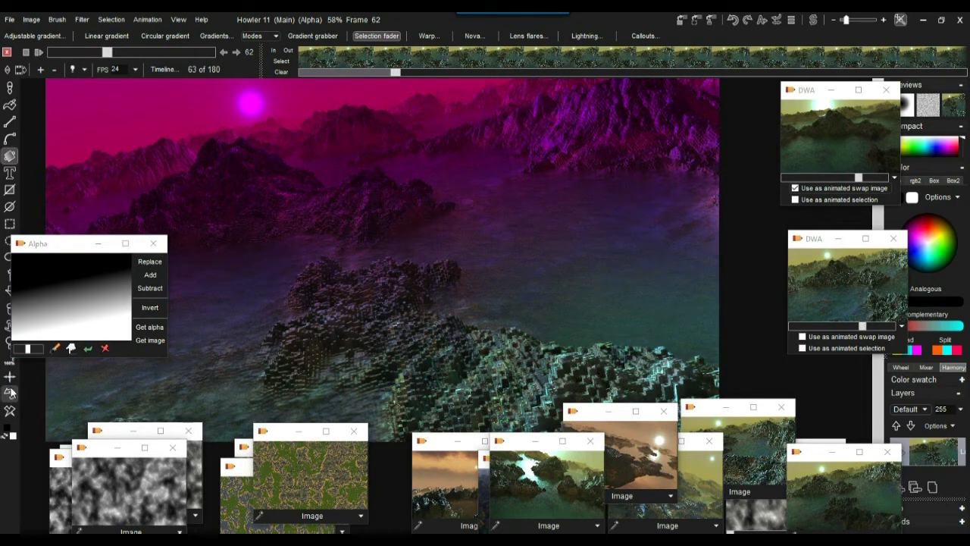
{"action": "left_click", "coordinate": [111, 20]}
{"action": "left_click", "coordinate": [127, 29]}
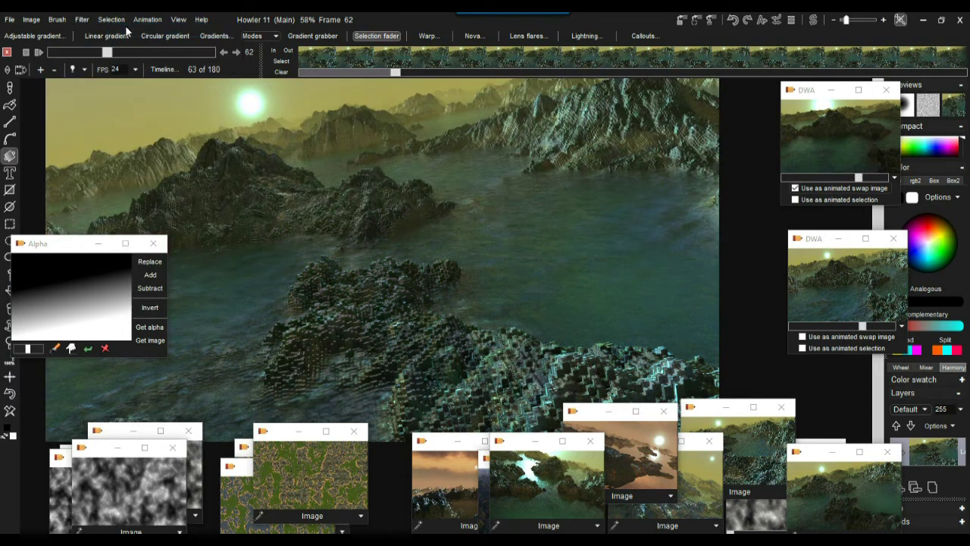
Step: Try the Additive combine with swap on frame 62 only, fade it to 167 with the interactive undo, and undo it
{"action": "left_click", "coordinate": [81, 19]}
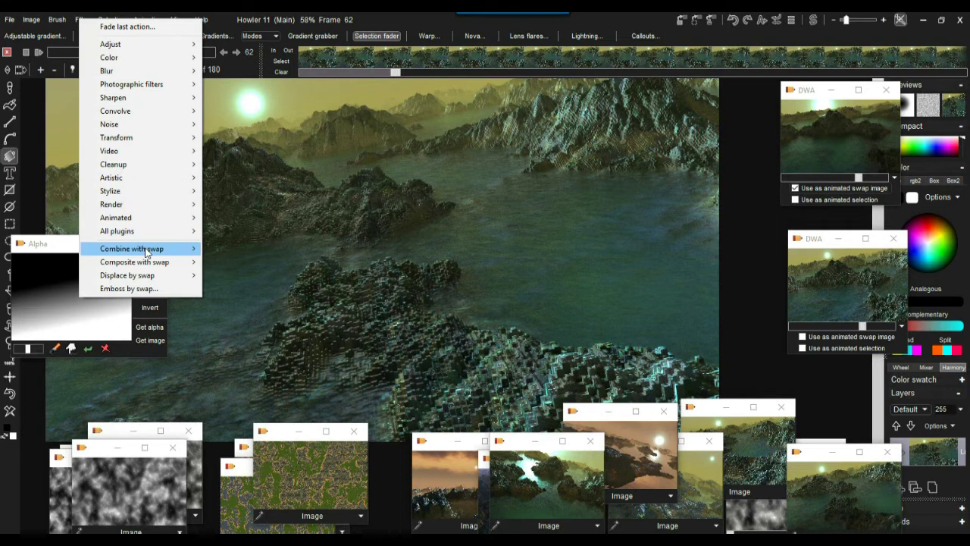
{"action": "mouse_move", "coordinate": [151, 250]}
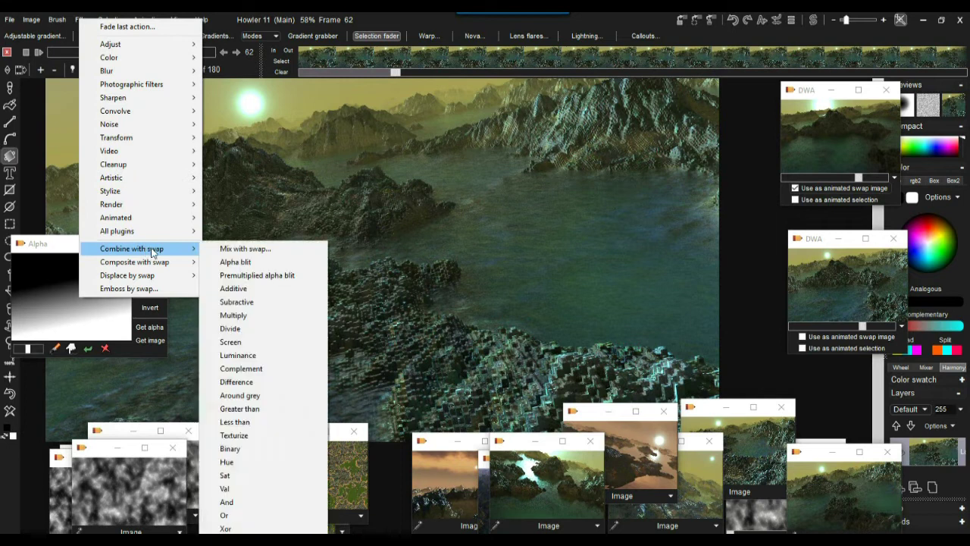
{"action": "left_click", "coordinate": [242, 288]}
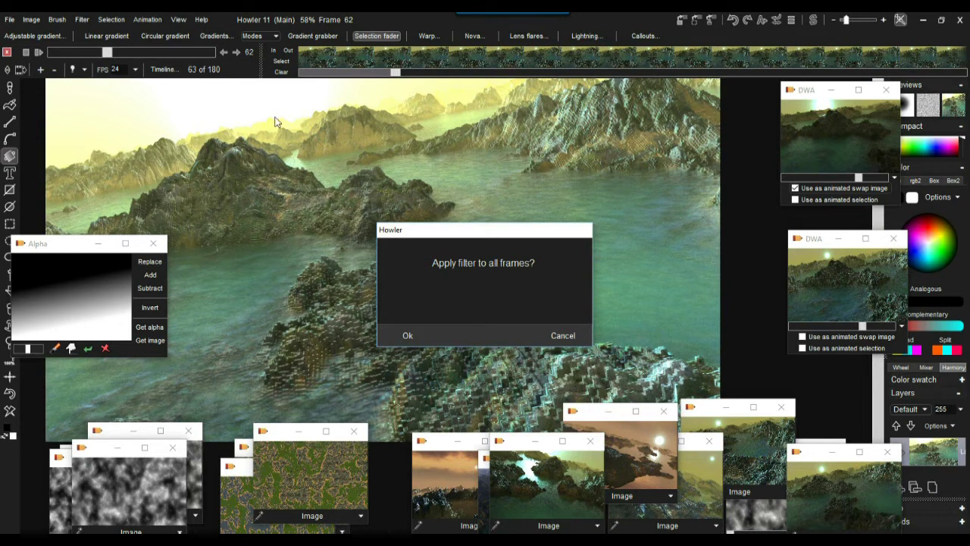
{"action": "left_click", "coordinate": [563, 335]}
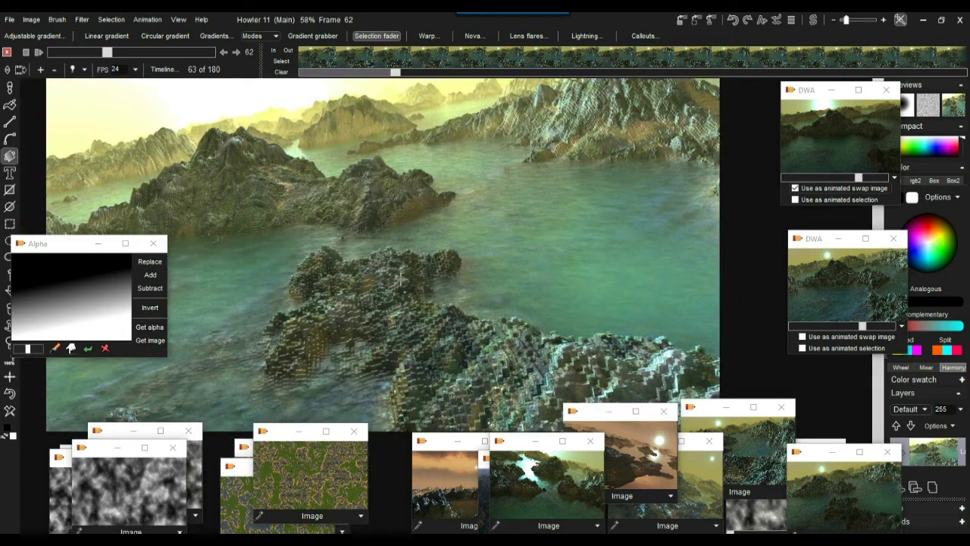
{"action": "left_click", "coordinate": [777, 22]}
{"action": "left_click_drag", "start_coordinate": [823, 56], "coordinate": [776, 69]}
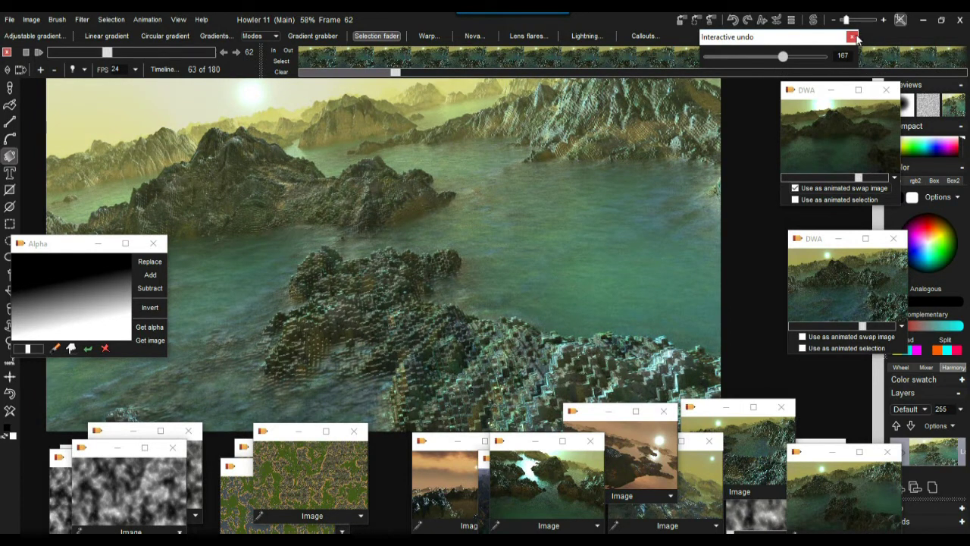
{"action": "left_click", "coordinate": [852, 36]}
{"action": "left_click", "coordinate": [10, 393]}
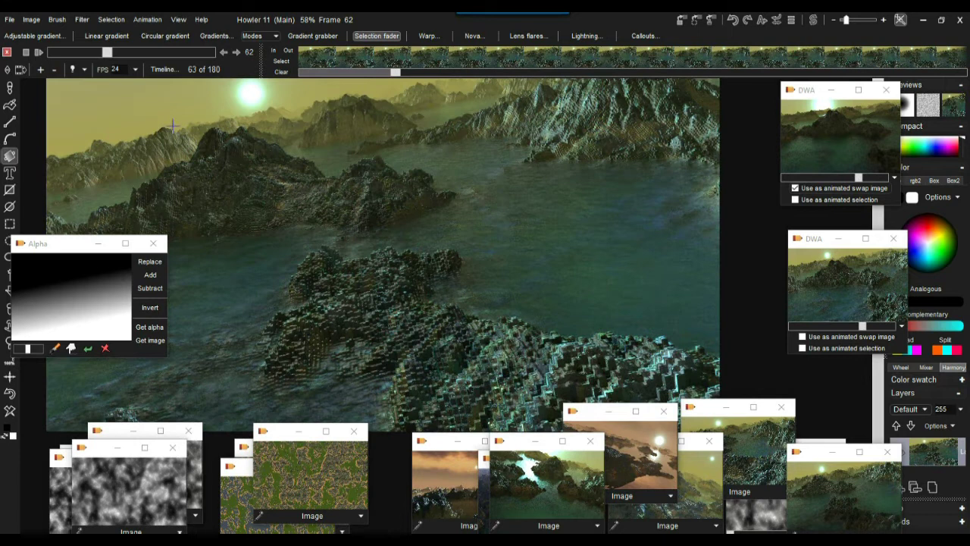
Step: Try the Xor combine with swap on frame 62 only and undo it
{"action": "left_click", "coordinate": [82, 20]}
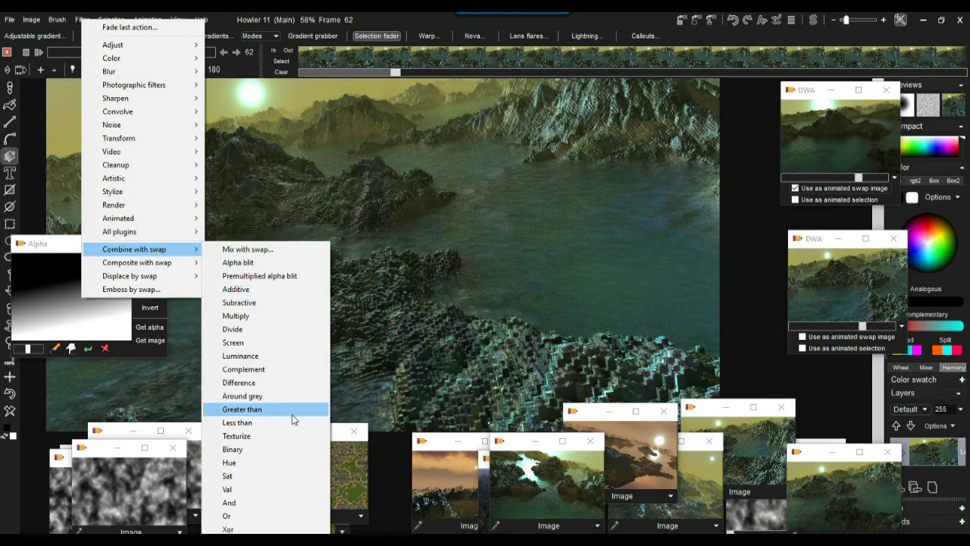
{"action": "left_click", "coordinate": [237, 529]}
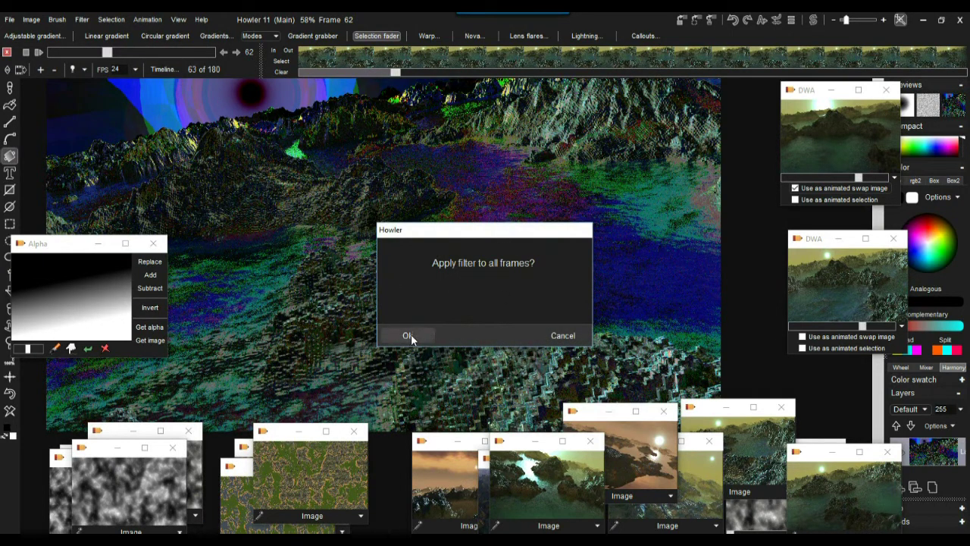
{"action": "left_click", "coordinate": [578, 333]}
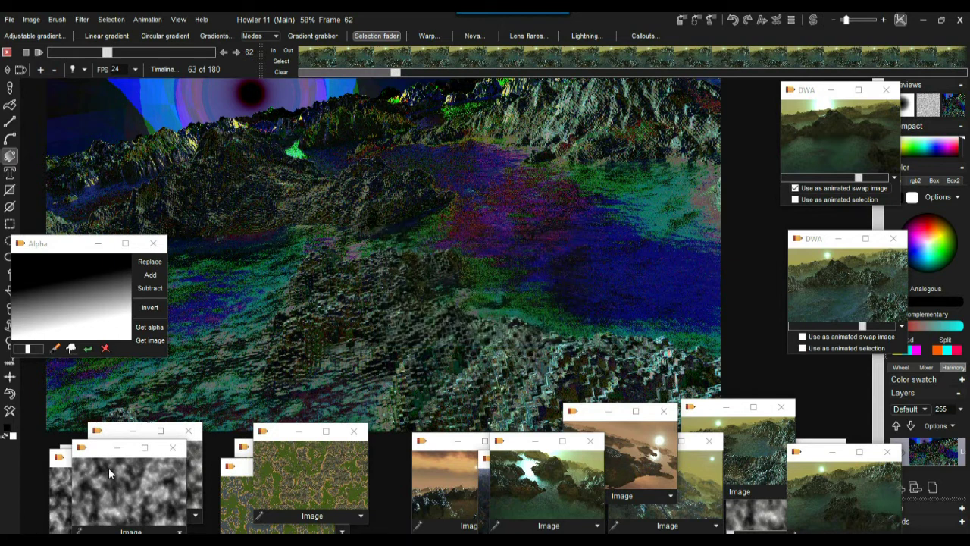
{"action": "left_click", "coordinate": [12, 396]}
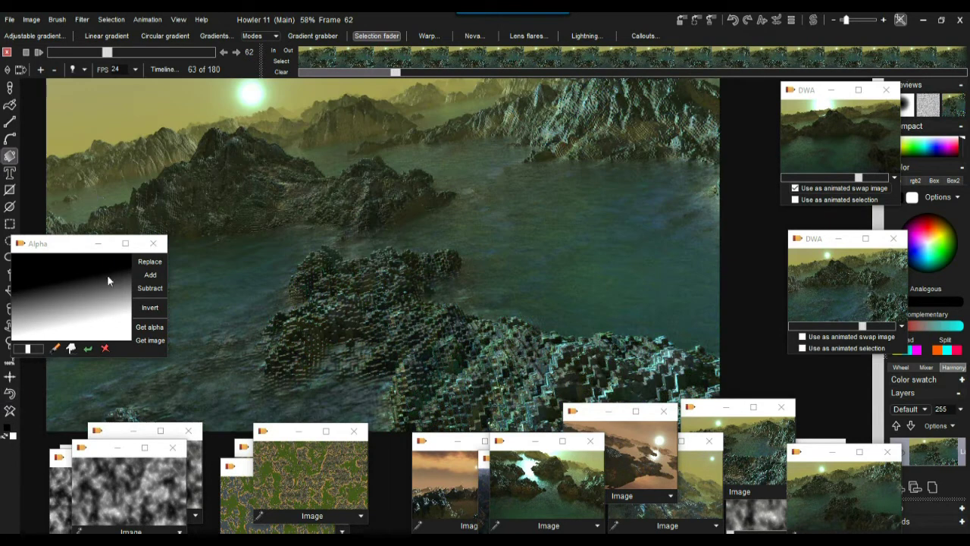
Step: Try the Complement combine with swap on frame 62 only and undo it
{"action": "left_click", "coordinate": [81, 19]}
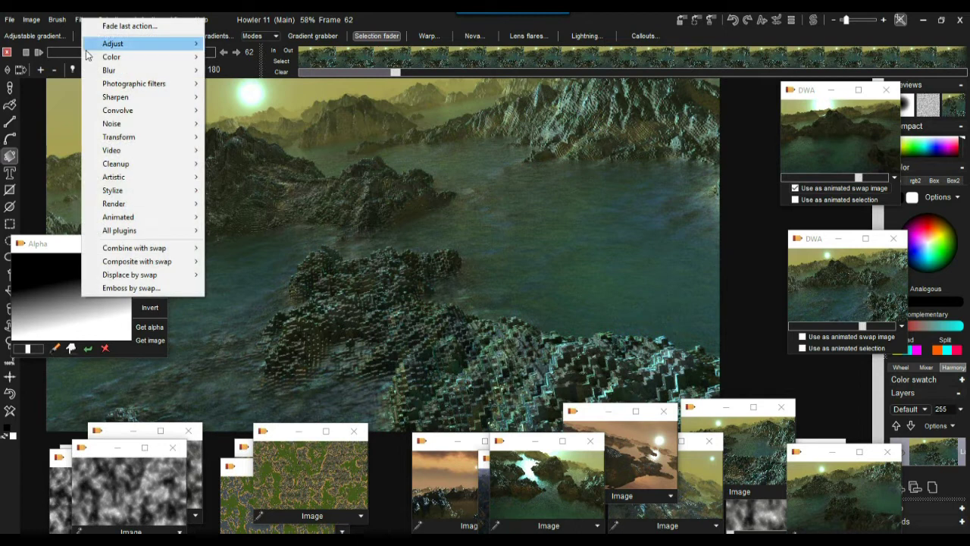
{"action": "mouse_move", "coordinate": [152, 249]}
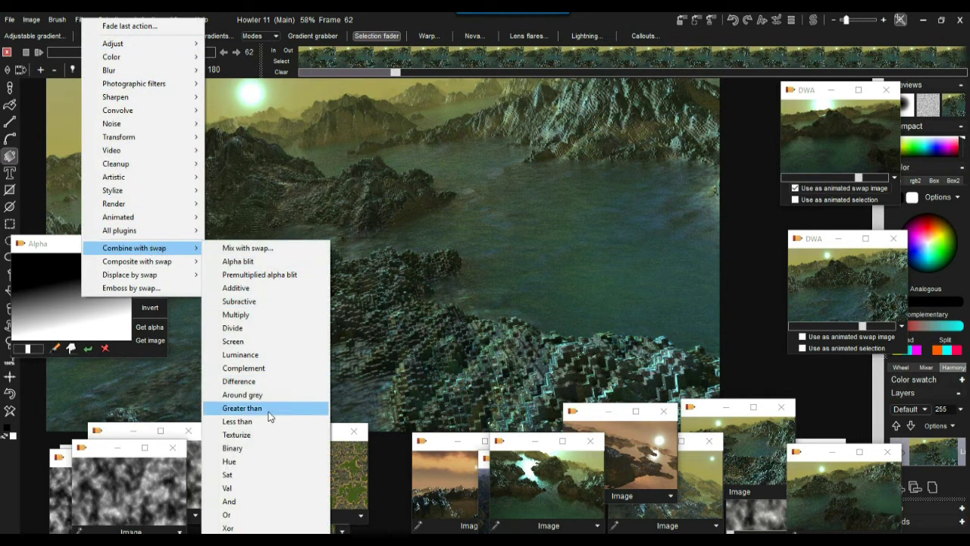
{"action": "left_click", "coordinate": [269, 369]}
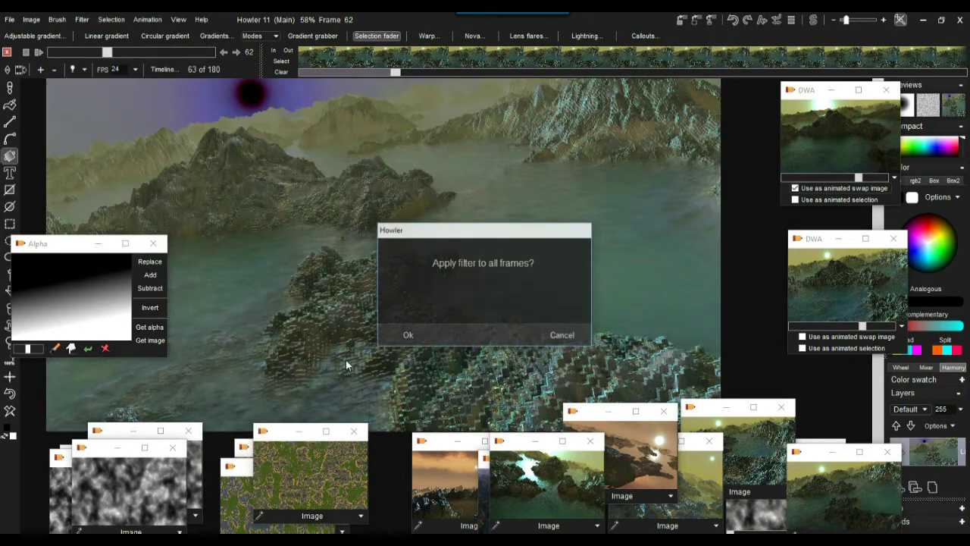
{"action": "left_click", "coordinate": [563, 335]}
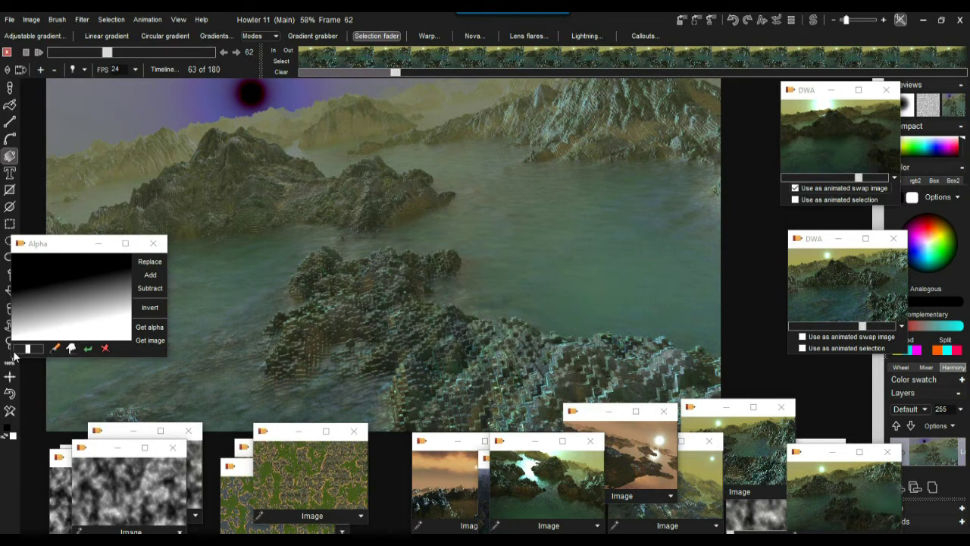
{"action": "left_click", "coordinate": [10, 392]}
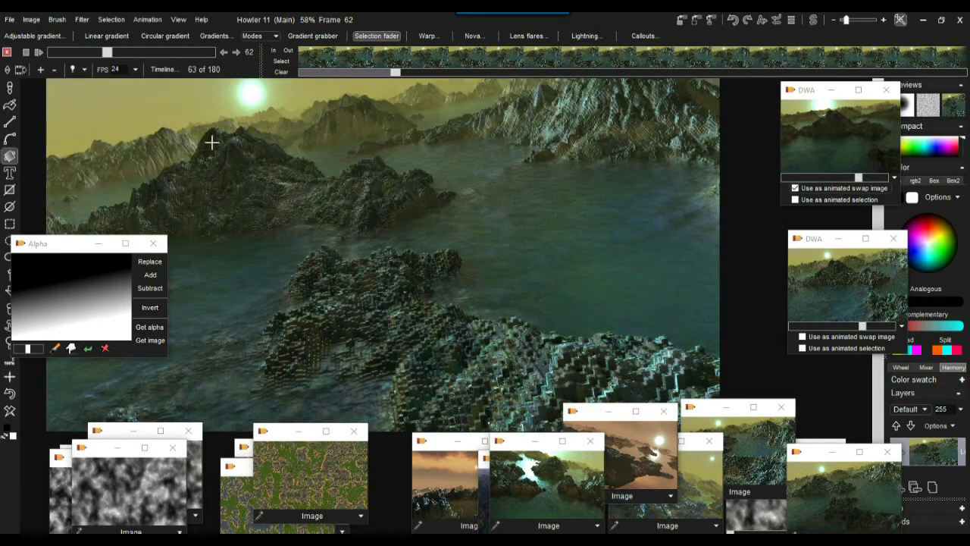
Step: Apply the Multiply combine with swap to frame 62 only and fade the effect to 45 with the interactive undo
{"action": "left_click", "coordinate": [82, 18]}
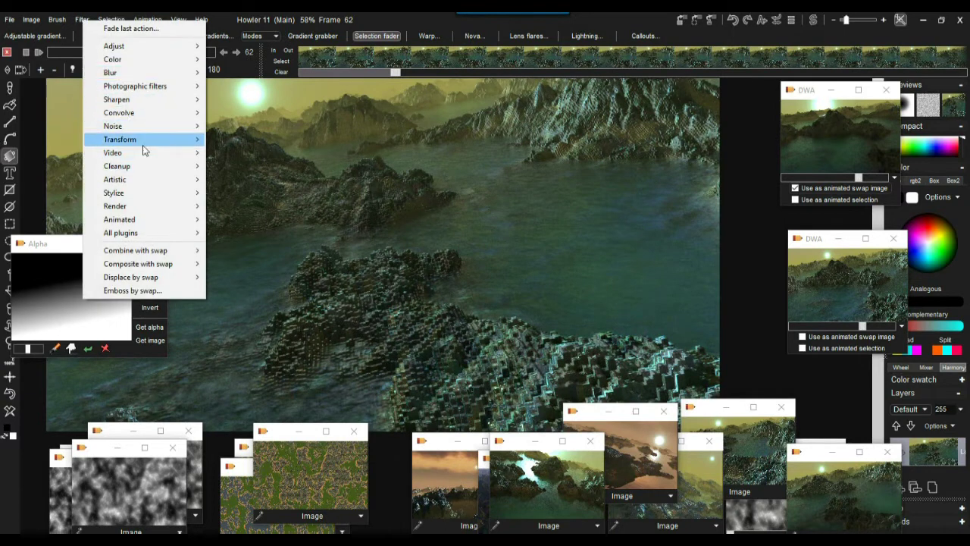
{"action": "mouse_move", "coordinate": [155, 258]}
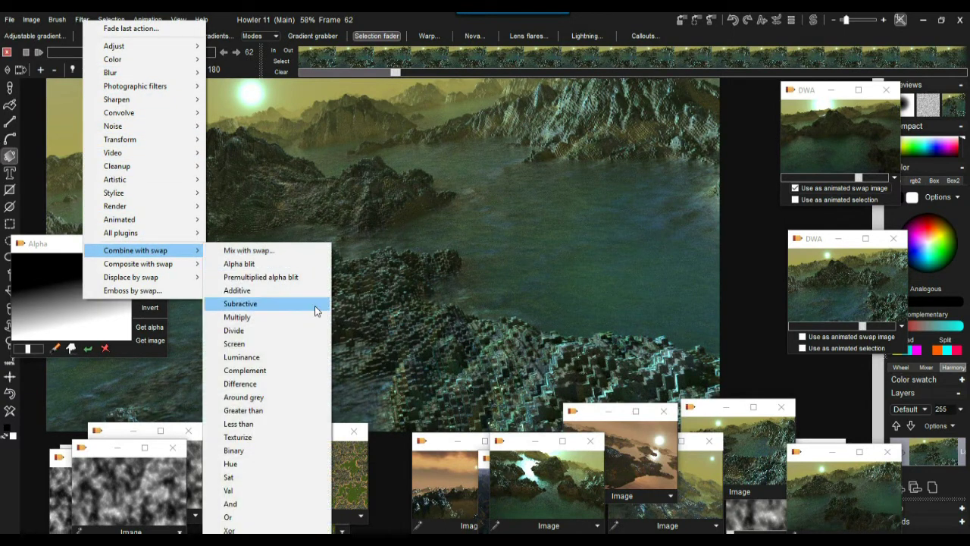
{"action": "left_click", "coordinate": [300, 317]}
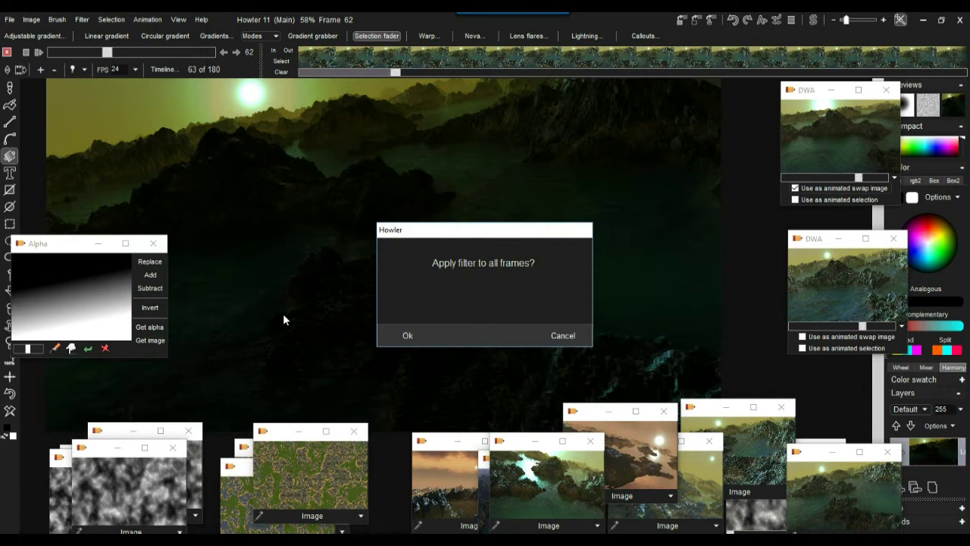
{"action": "left_click", "coordinate": [563, 336]}
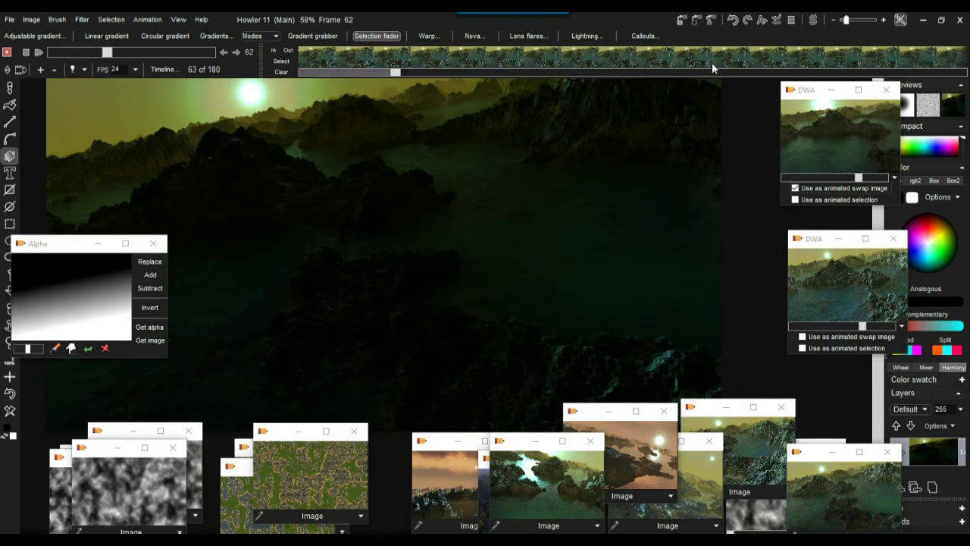
{"action": "left_click", "coordinate": [778, 22]}
{"action": "left_click_drag", "start_coordinate": [820, 57], "coordinate": [731, 59]}
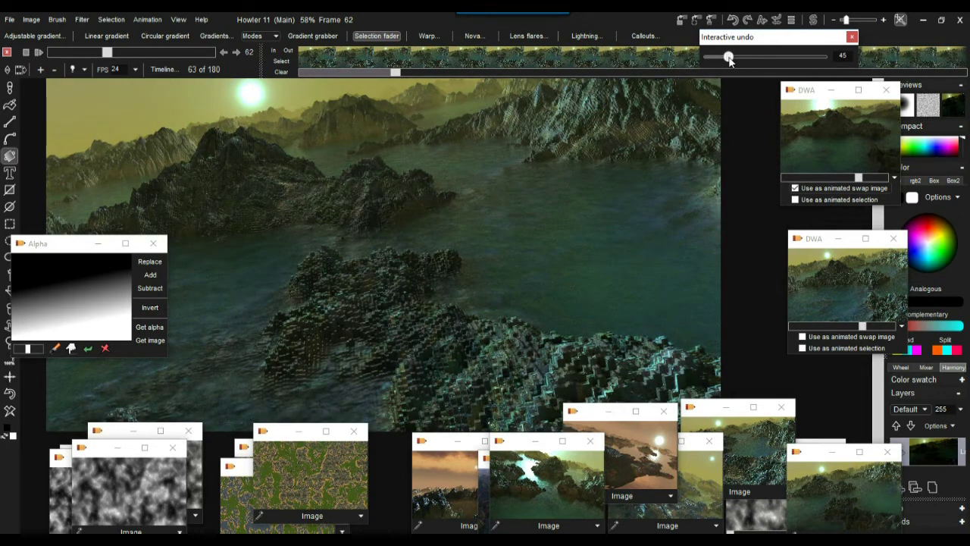
{"action": "left_click", "coordinate": [610, 21]}
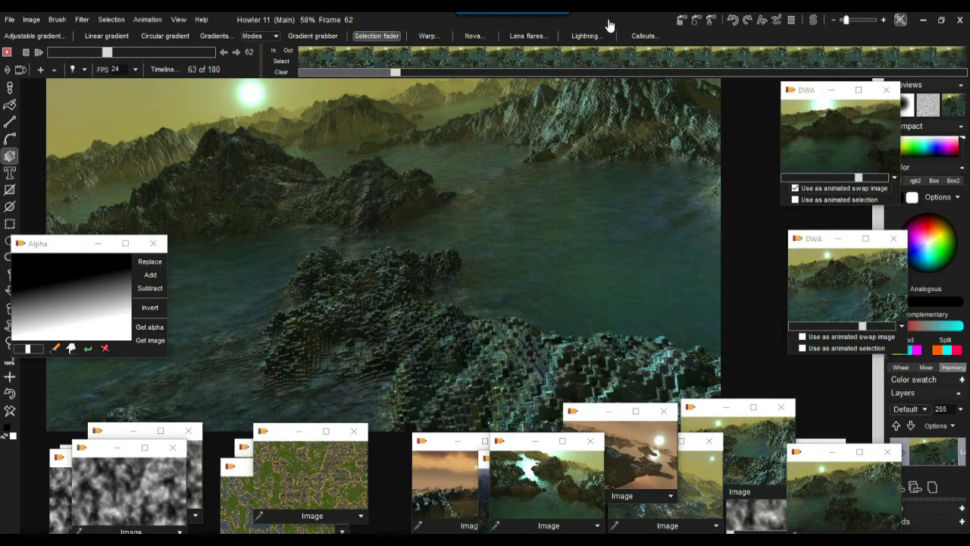
Step: Adjust the image values of frame 62 to value 151, brightness 102 and contrast 124
{"action": "left_click", "coordinate": [81, 19]}
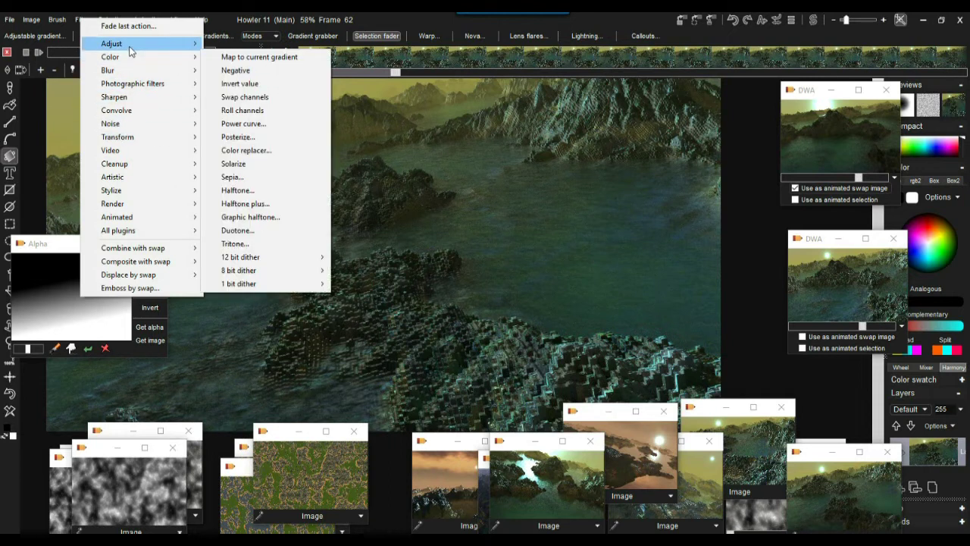
{"action": "mouse_move", "coordinate": [128, 43]}
{"action": "left_click", "coordinate": [268, 59]}
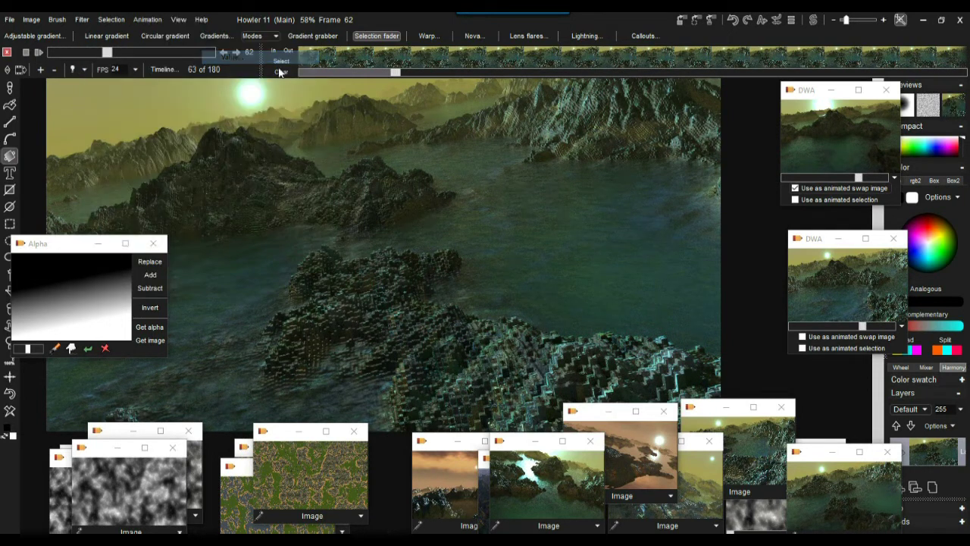
{"action": "left_click_drag", "start_coordinate": [574, 259], "coordinate": [581, 278]}
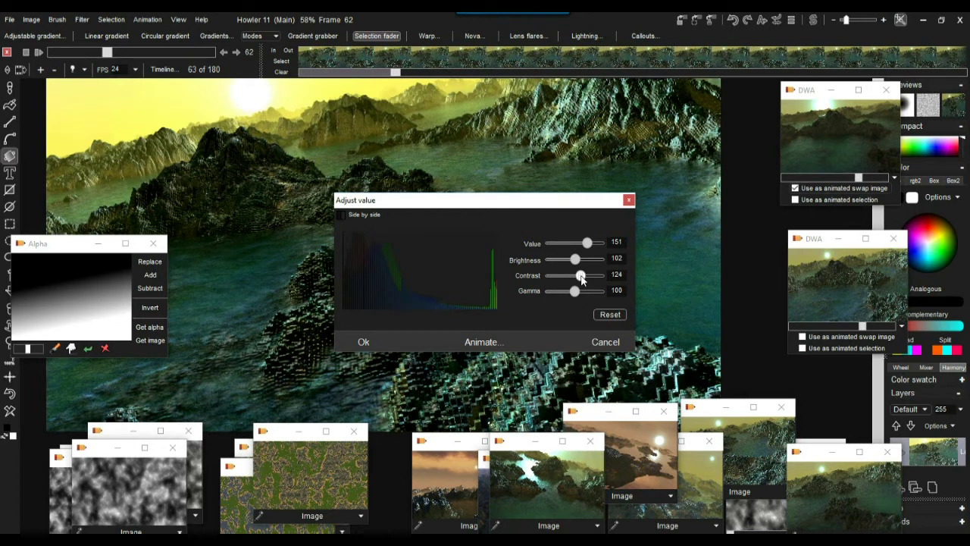
{"action": "left_click", "coordinate": [363, 342]}
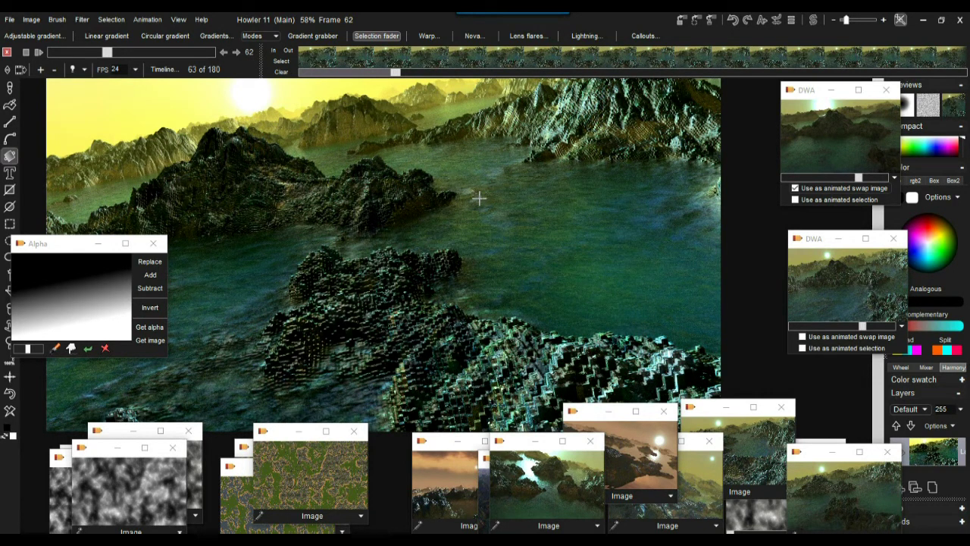
Step: Store a copy of the adjusted frame 62 image and move its thumbnail among the other stored images
{"action": "scroll", "coordinate": [515, 204], "scroll_direction": "up", "scroll_amount": 3}
{"action": "scroll", "coordinate": [500, 209], "scroll_direction": "down", "scroll_amount": 3}
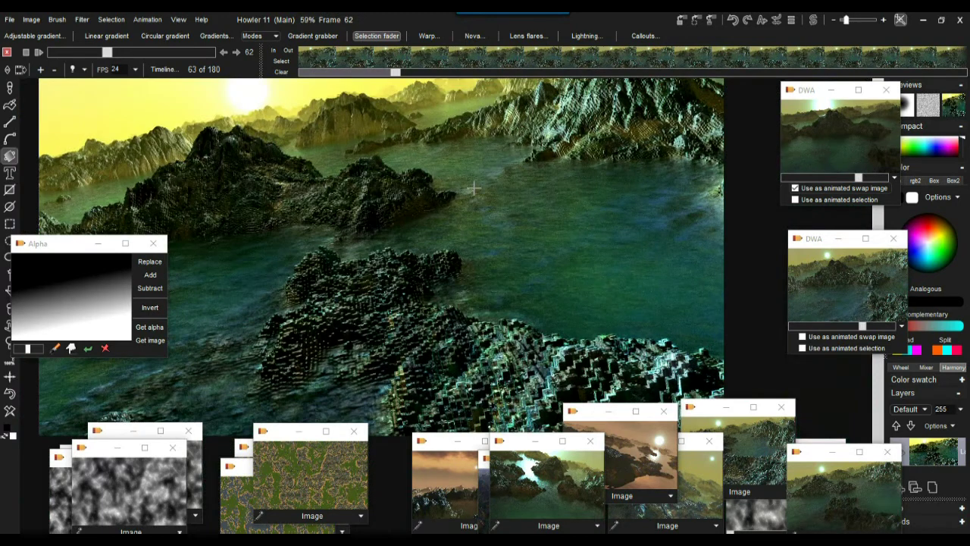
{"action": "left_click", "coordinate": [686, 21]}
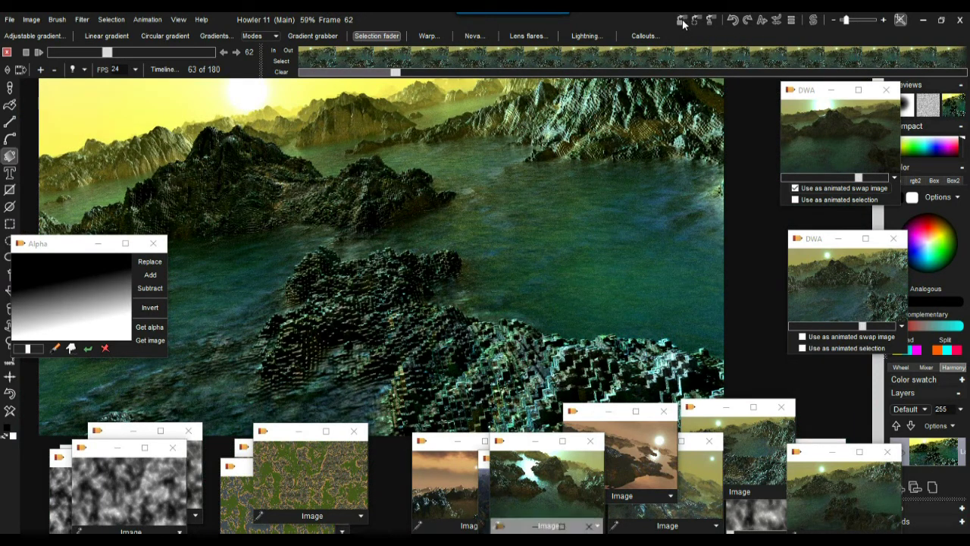
{"action": "left_click_drag", "start_coordinate": [514, 527], "coordinate": [651, 467]}
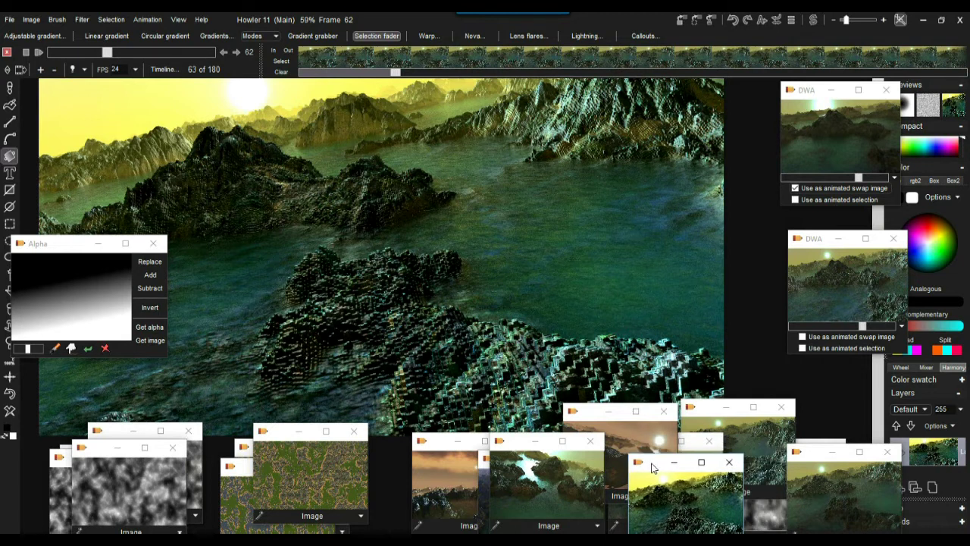
Step: Apply the Luminance combine with swap to frame 62 only
{"action": "left_click", "coordinate": [82, 20]}
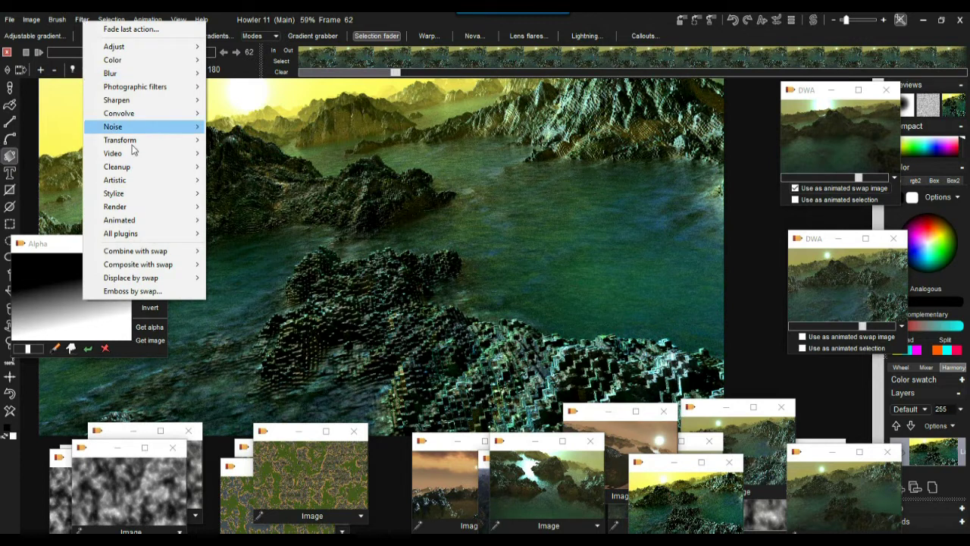
{"action": "mouse_move", "coordinate": [144, 141]}
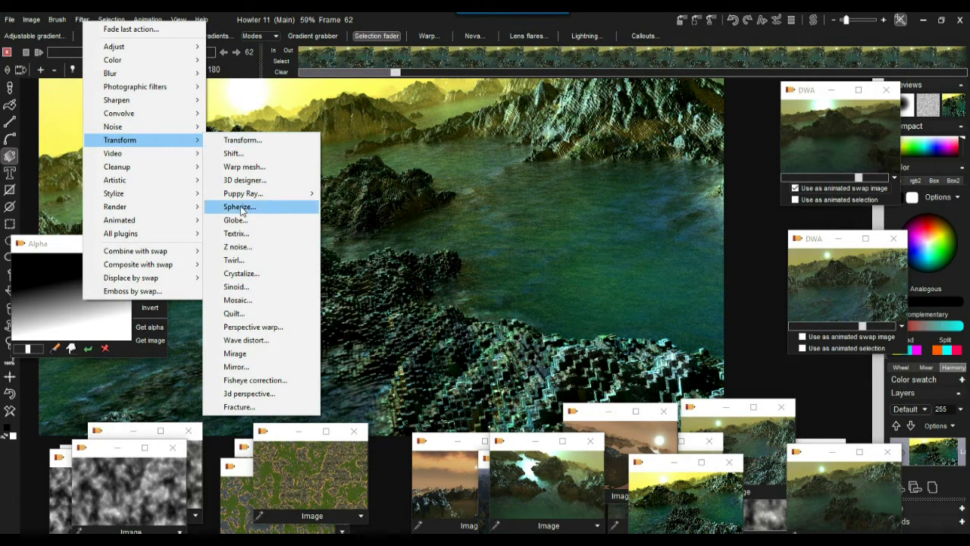
{"action": "mouse_move", "coordinate": [154, 257]}
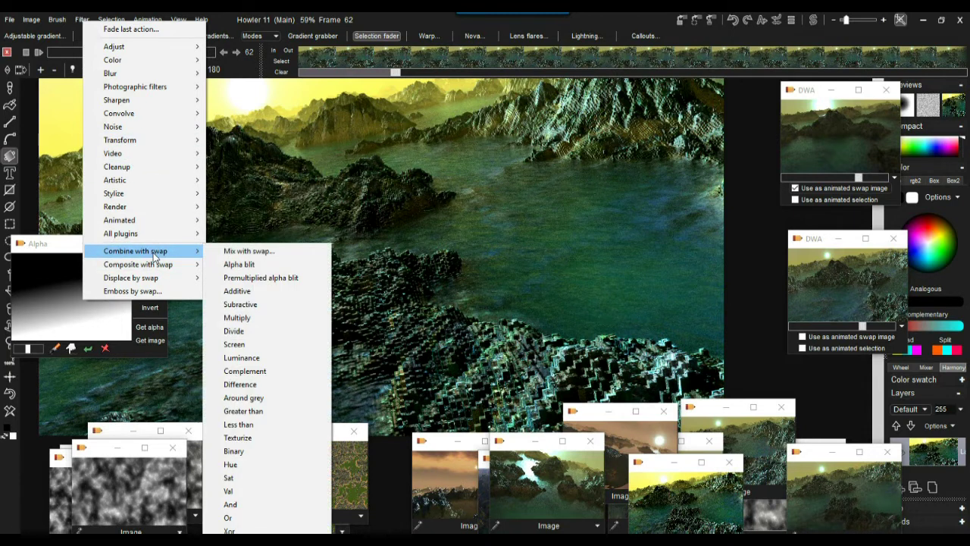
{"action": "left_click", "coordinate": [260, 361]}
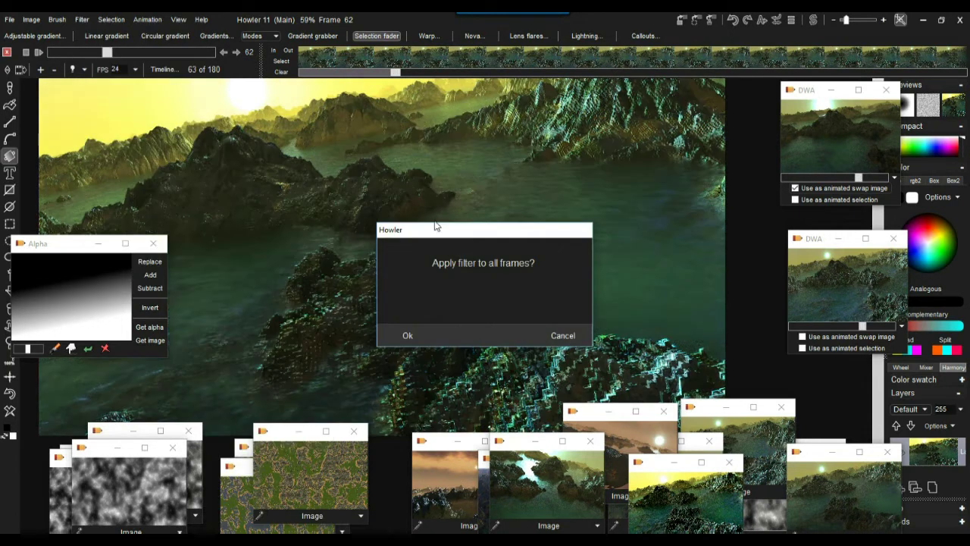
{"action": "left_click", "coordinate": [564, 334]}
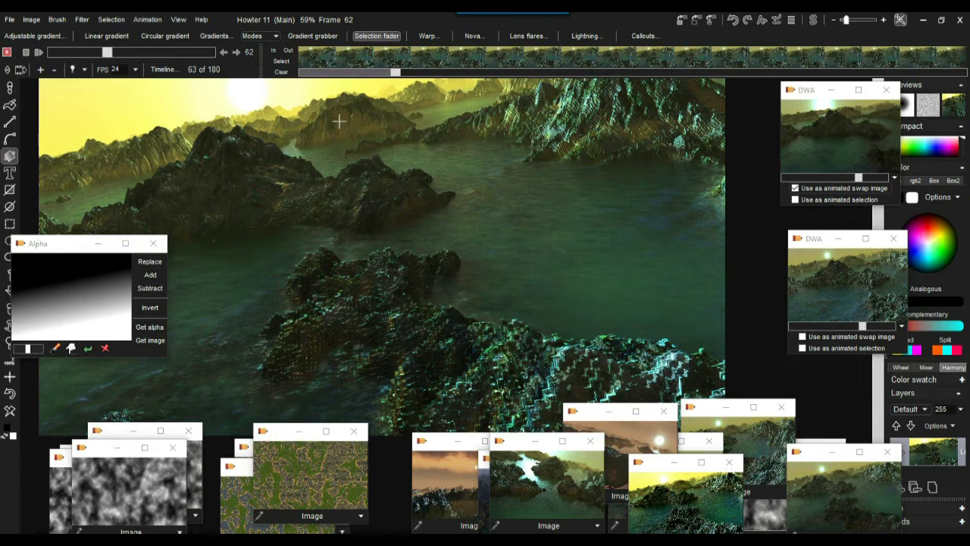
Step: Scrub the animation to frame 84 and back to frame 53, and look through the combine with swap filters
{"action": "left_click_drag", "start_coordinate": [107, 53], "coordinate": [127, 59]}
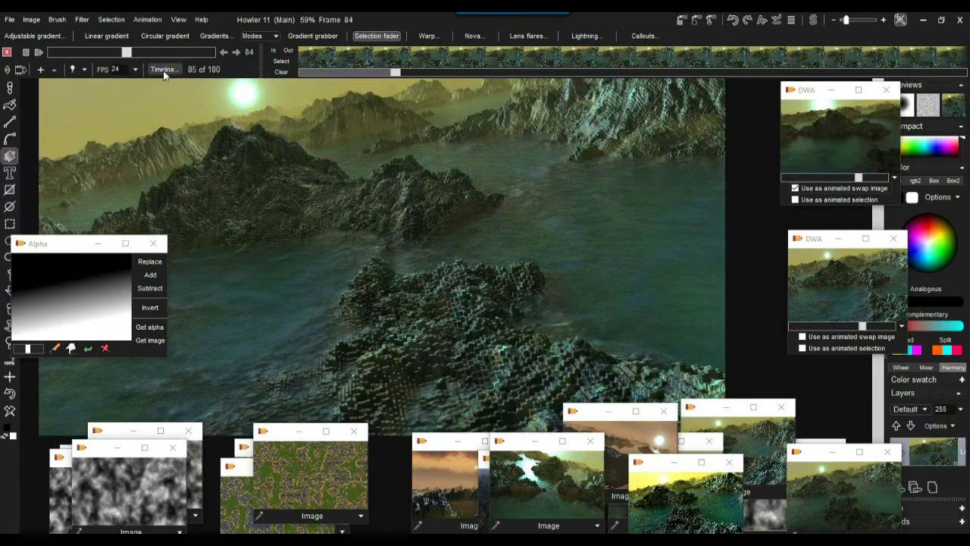
{"action": "left_click_drag", "start_coordinate": [127, 52], "coordinate": [97, 51]}
{"action": "left_click", "coordinate": [81, 19]}
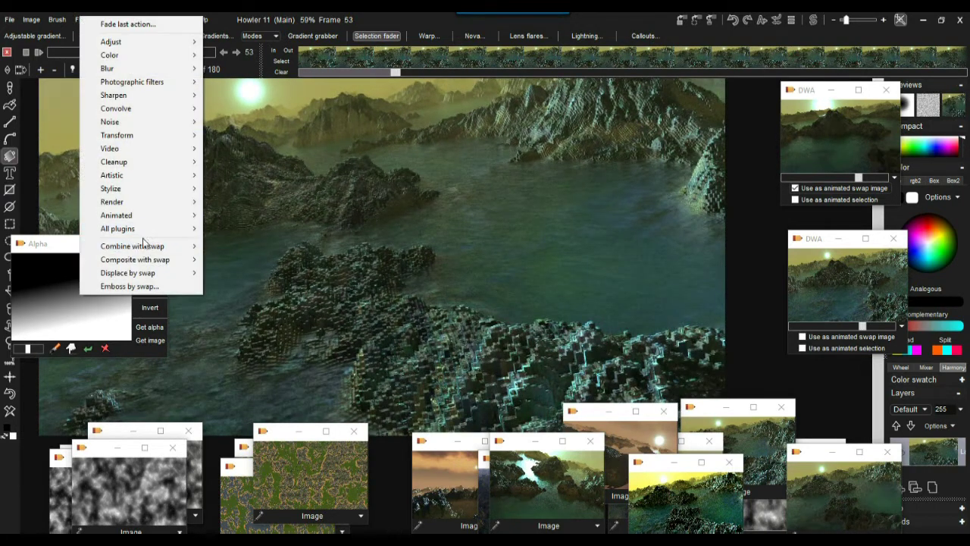
{"action": "mouse_move", "coordinate": [144, 246]}
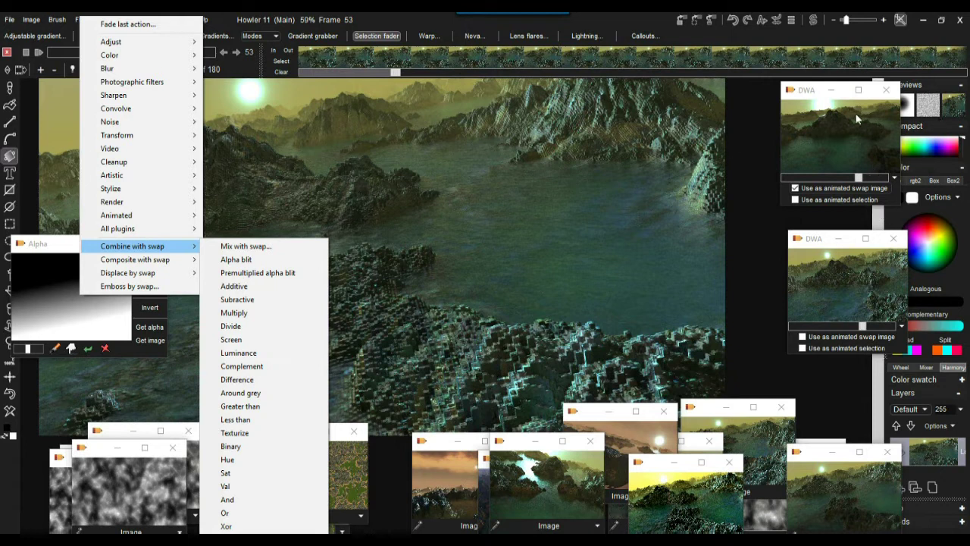
Step: Move both stored animation windows off the sidebar and restore the smooth animation over the current one
{"action": "left_click_drag", "start_coordinate": [811, 91], "coordinate": [758, 93]}
{"action": "left_click_drag", "start_coordinate": [818, 246], "coordinate": [764, 248]}
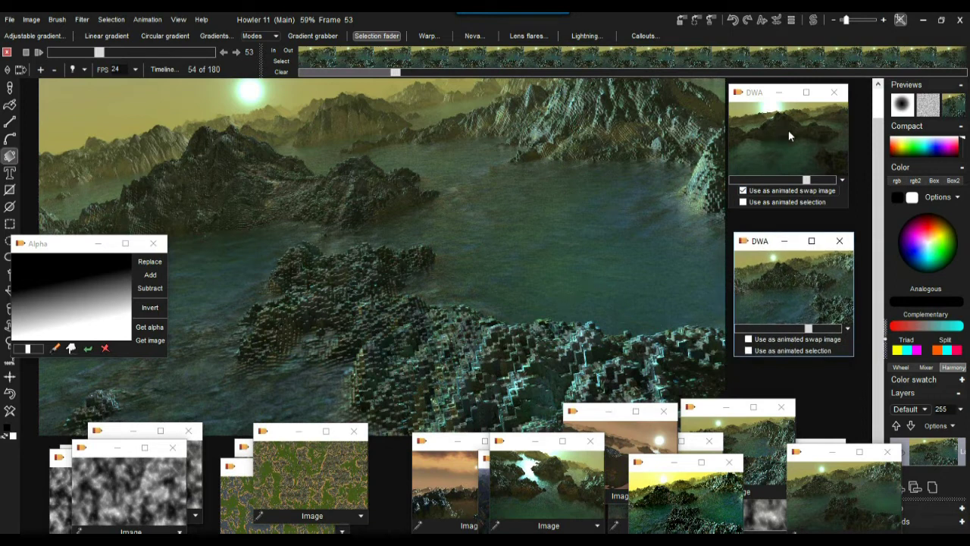
{"action": "double_click", "coordinate": [784, 126]}
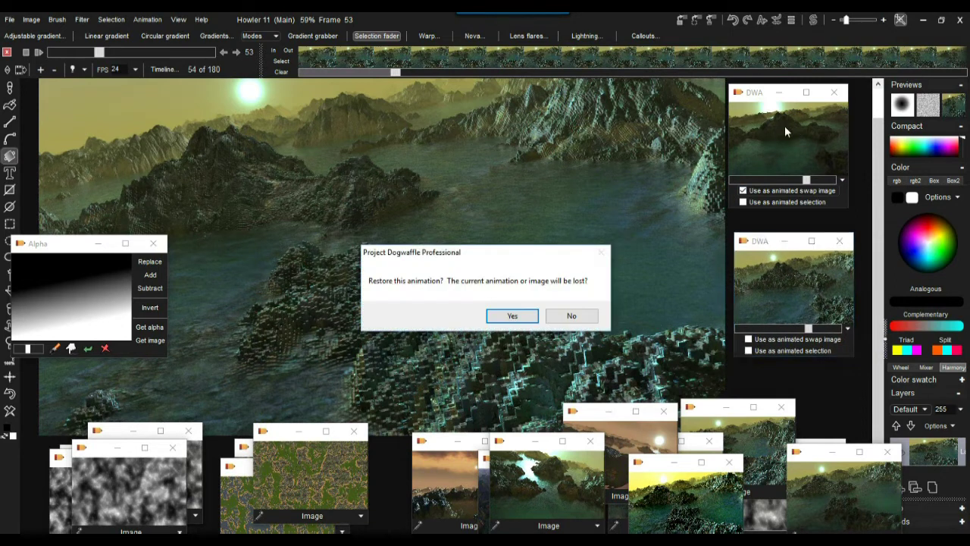
{"action": "left_click", "coordinate": [515, 316]}
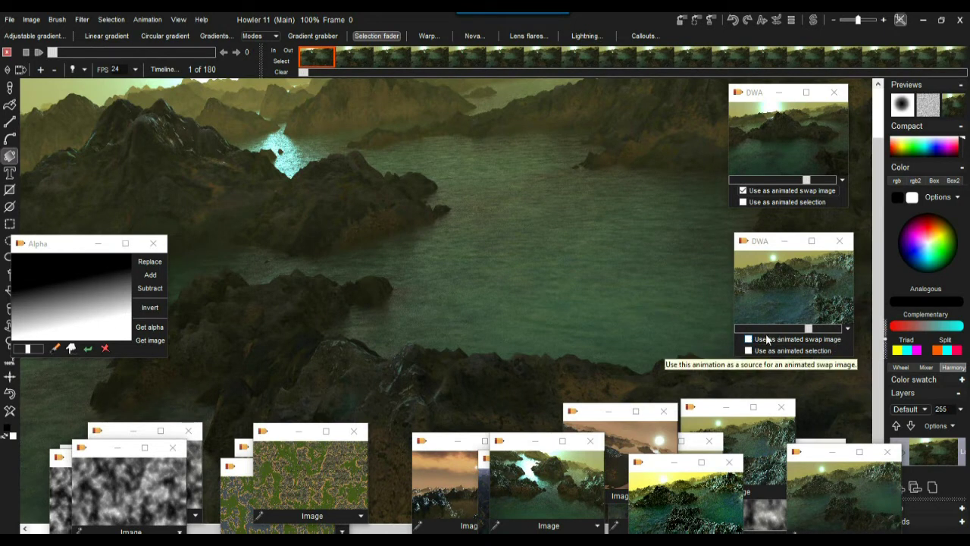
Step: Use the stored blocky animation as the animated swap image, place its window below the smooth one, and scrub its preview
{"action": "left_click_drag", "start_coordinate": [773, 244], "coordinate": [626, 103]}
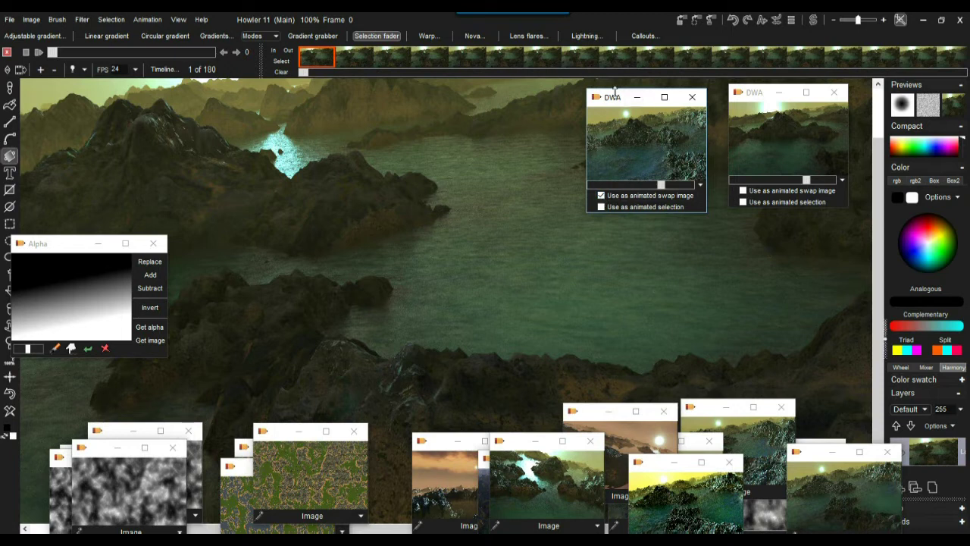
{"action": "left_click_drag", "start_coordinate": [614, 100], "coordinate": [768, 231]}
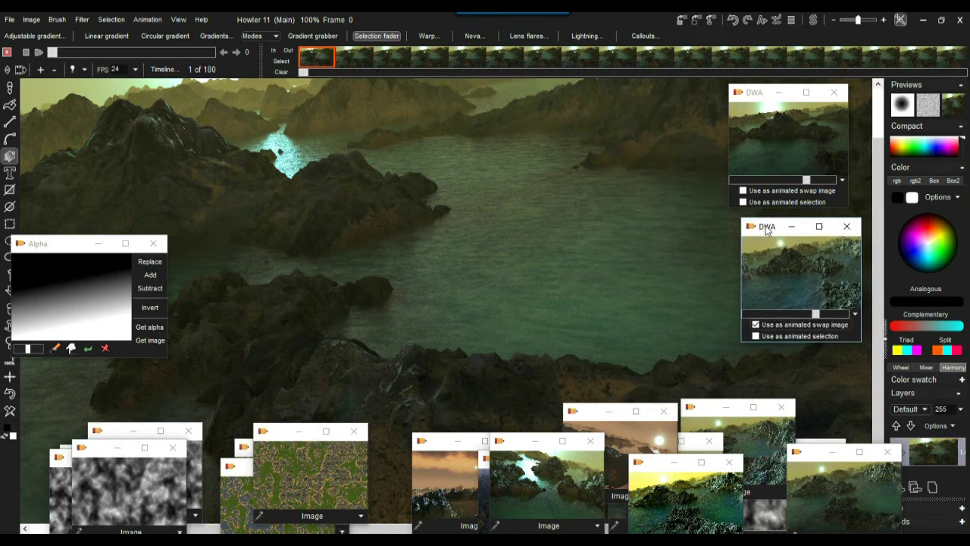
{"action": "mouse_move", "coordinate": [816, 313]}
{"action": "left_mouse_down"}
{"action": "mouse_move", "coordinate": [837, 312]}
{"action": "mouse_move", "coordinate": [805, 316]}
{"action": "mouse_move", "coordinate": [824, 320]}
{"action": "left_mouse_up"}
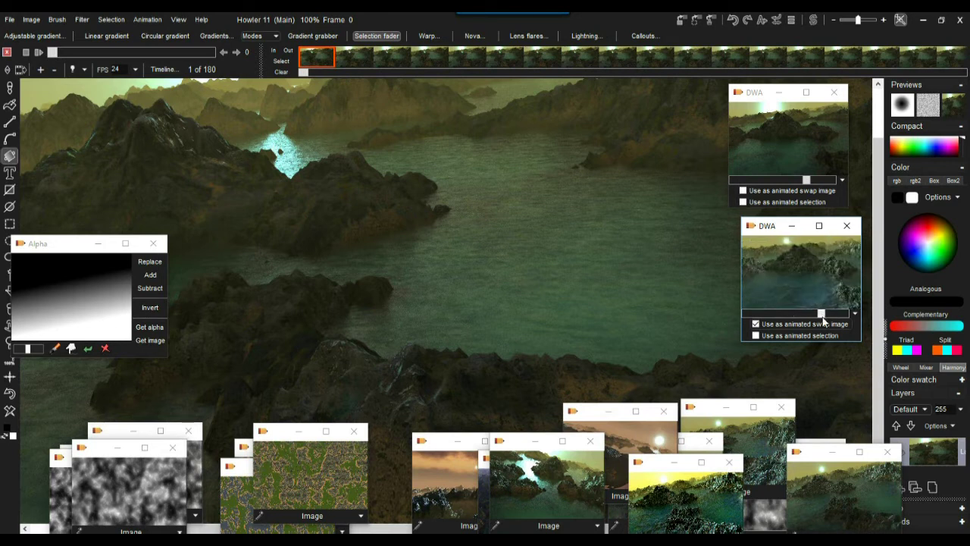
Step: Go to frame 5 and toggle between the main and swap images to compare the smooth and blocky versions
{"action": "left_click", "coordinate": [813, 19]}
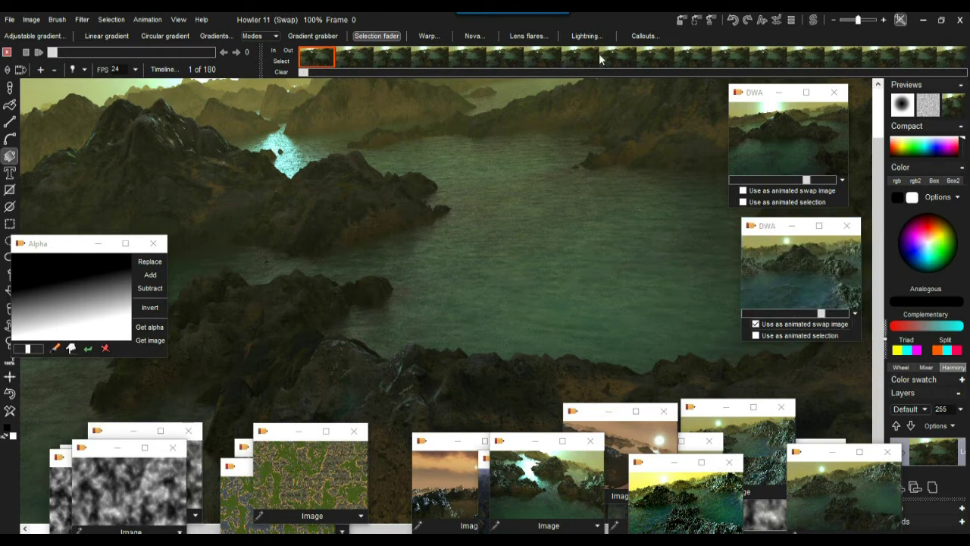
{"action": "left_click_drag", "start_coordinate": [359, 53], "coordinate": [504, 56]}
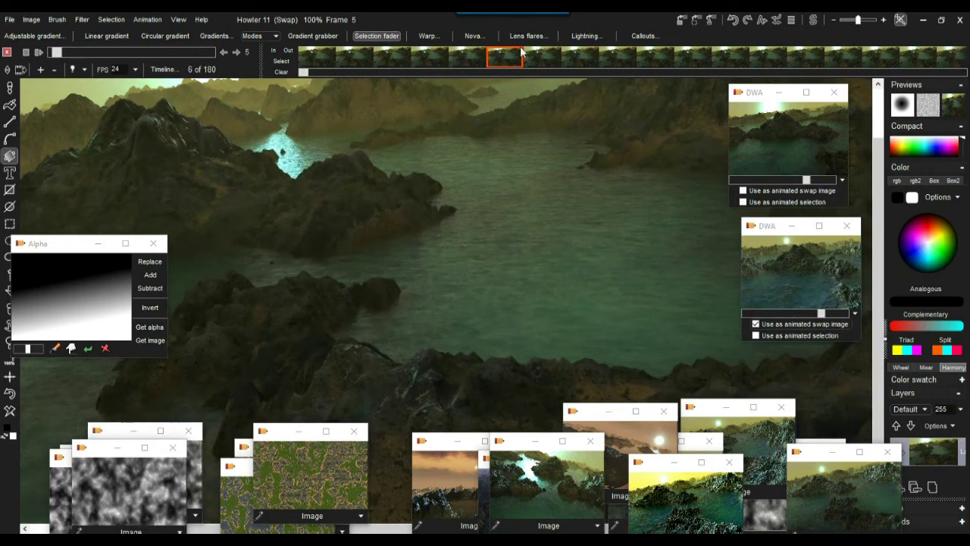
{"action": "left_click", "coordinate": [819, 21]}
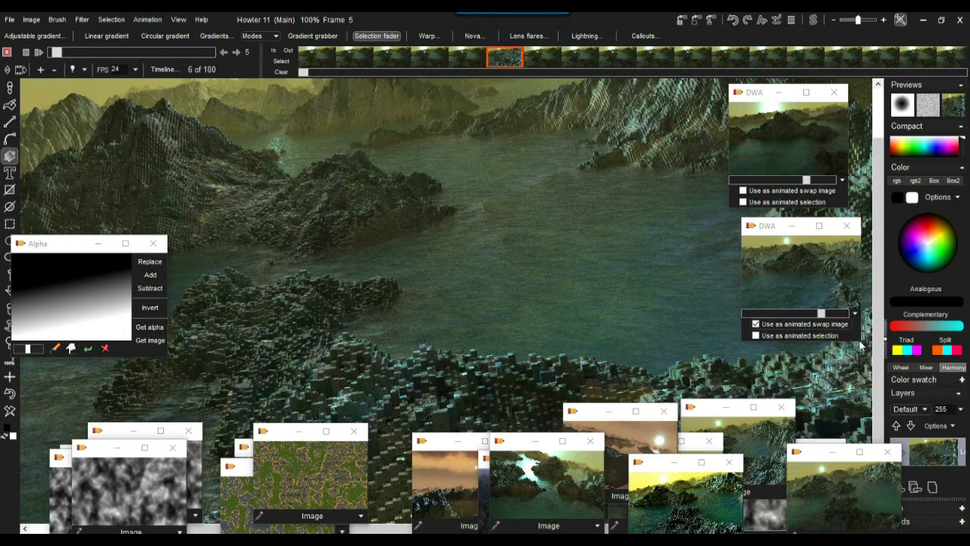
Step: Enlarge the windows of both stored animations and move them apart over the canvas
{"action": "left_click_drag", "start_coordinate": [862, 343], "coordinate": [966, 407]}
{"action": "left_click_drag", "start_coordinate": [833, 235], "coordinate": [126, 109]}
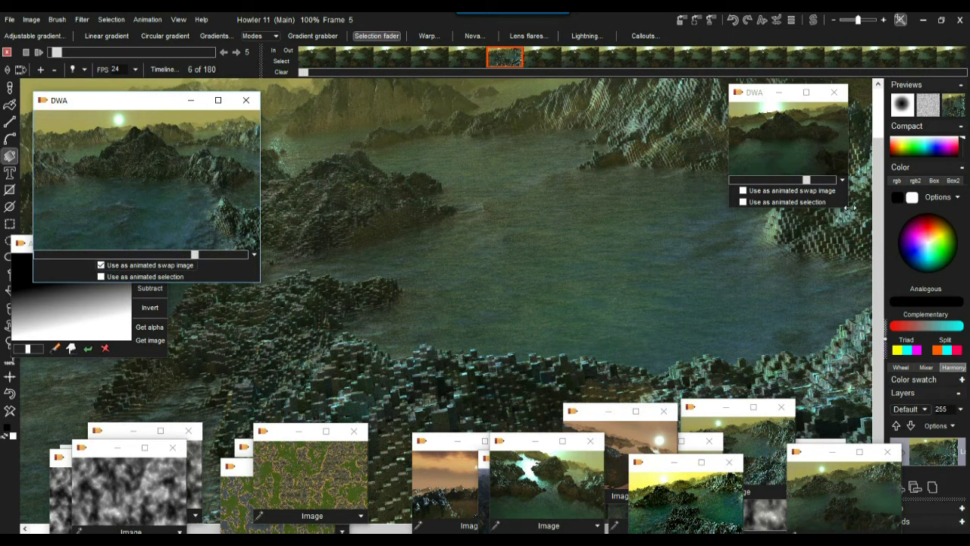
{"action": "left_click_drag", "start_coordinate": [849, 209], "coordinate": [949, 281]}
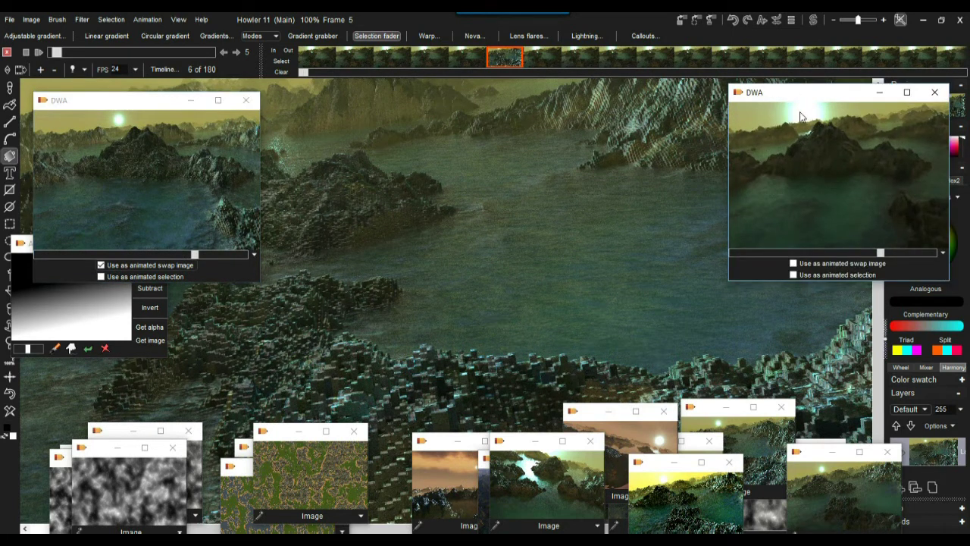
{"action": "left_click_drag", "start_coordinate": [785, 96], "coordinate": [698, 190]}
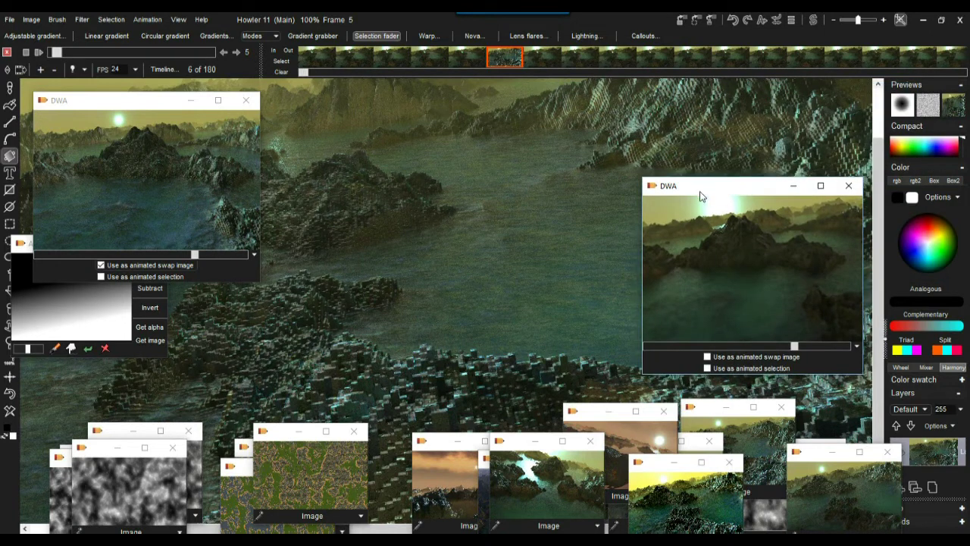
Step: Exchange the main and swap images on frame 5 and move the smooth animation's window below the blocky one
{"action": "left_click", "coordinate": [815, 19]}
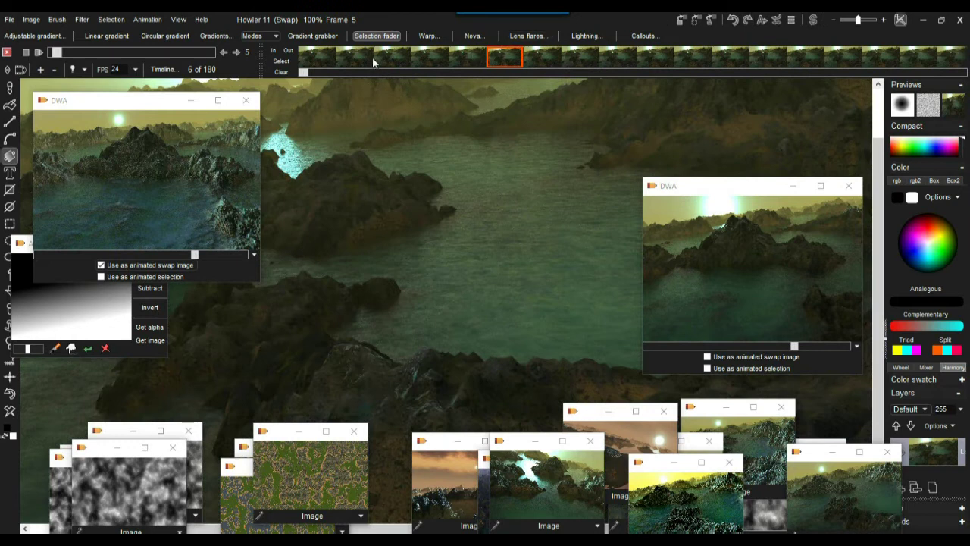
{"action": "left_click_drag", "start_coordinate": [720, 66], "coordinate": [521, 68]}
{"action": "left_click_drag", "start_coordinate": [699, 193], "coordinate": [91, 325]}
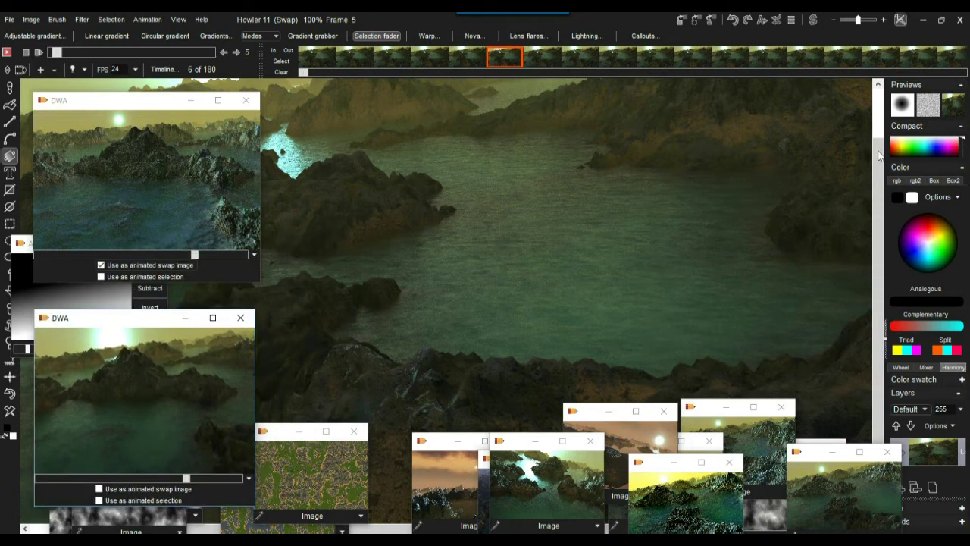
Step: Hide and show the sidebar, and review the layout options for the sidebar, toolbar and interface styles
{"action": "left_click", "coordinate": [880, 336]}
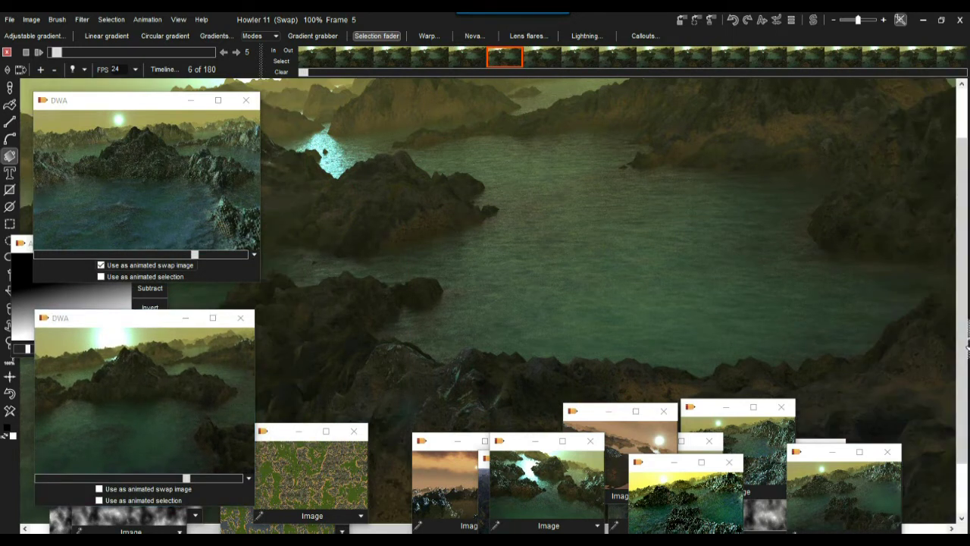
{"action": "left_click", "coordinate": [967, 339]}
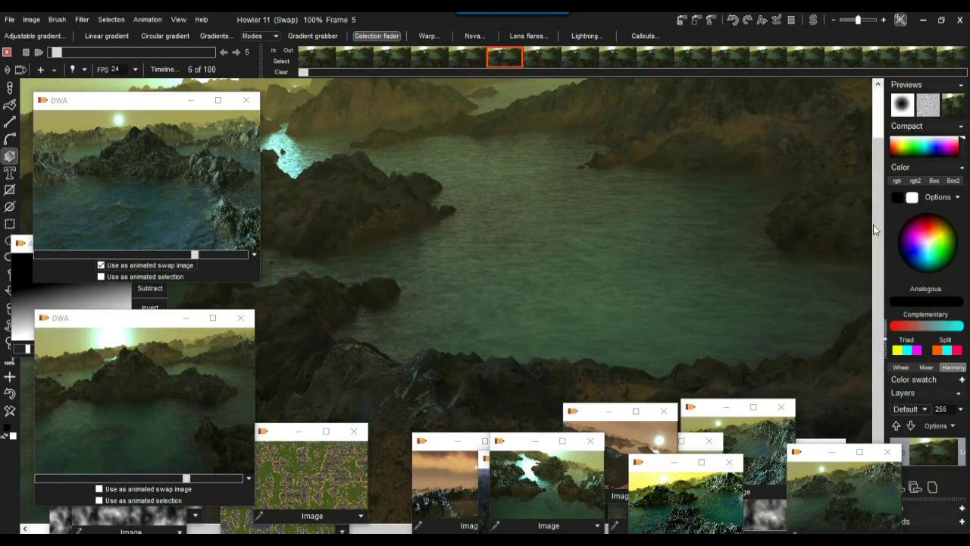
{"action": "left_click", "coordinate": [178, 20]}
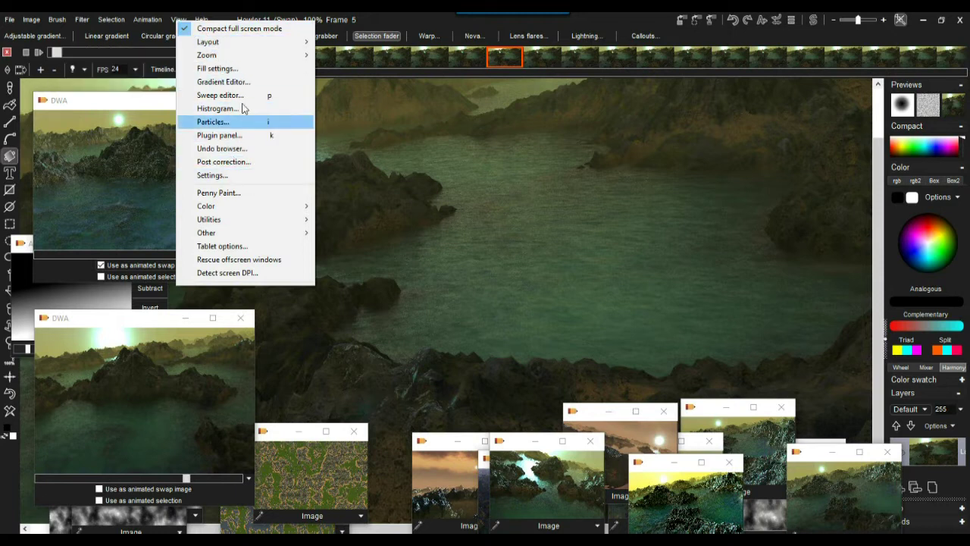
{"action": "mouse_move", "coordinate": [230, 44]}
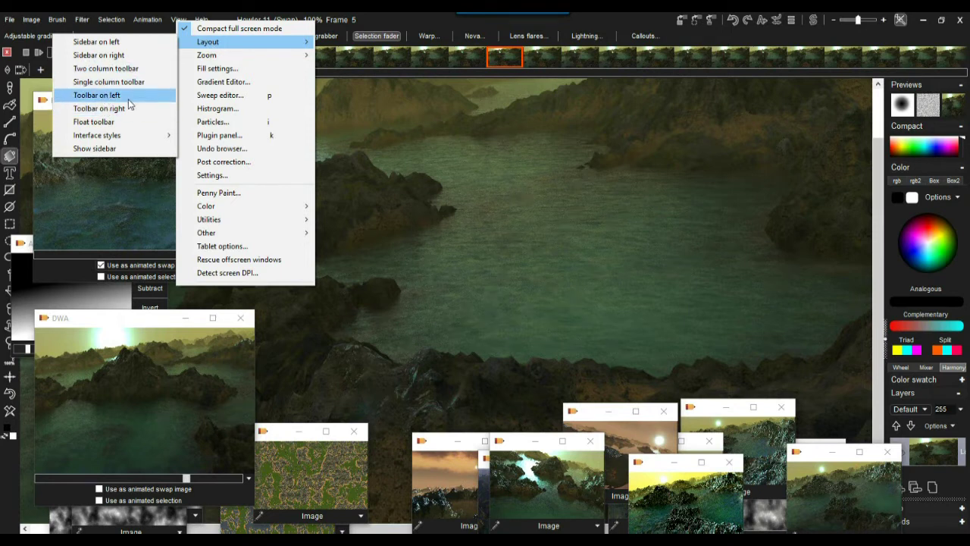
{"action": "mouse_move", "coordinate": [125, 139]}
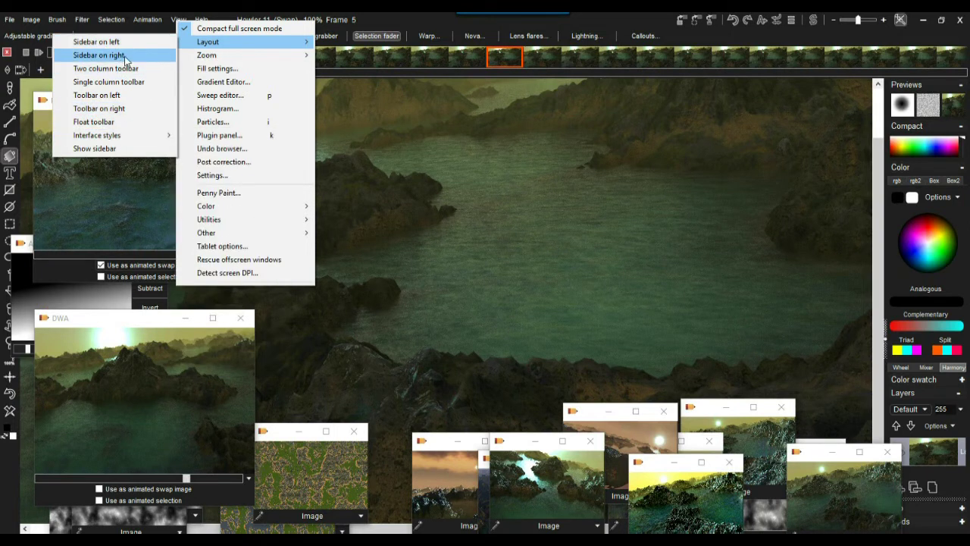
{"action": "left_click", "coordinate": [886, 340]}
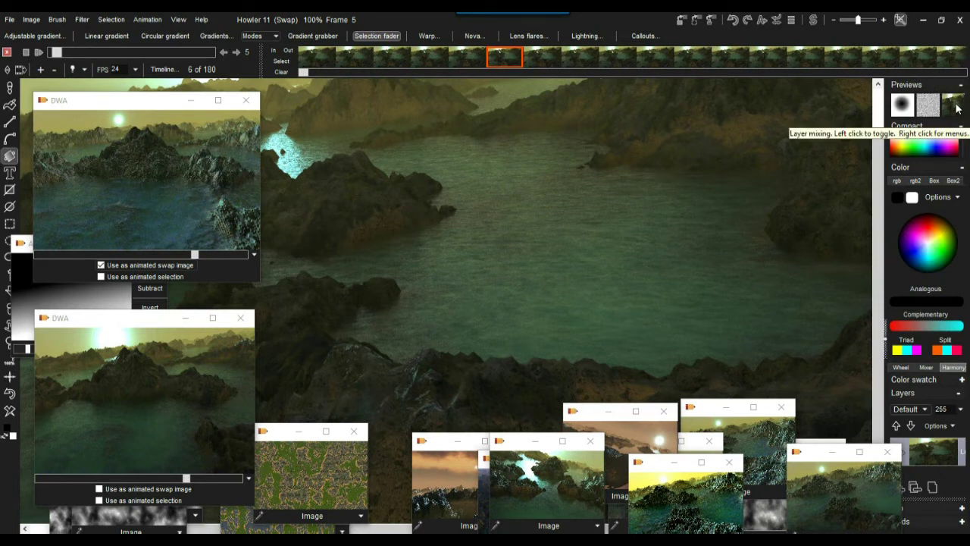
Step: Set the current layer's mode to Default and toggle swap mixing on and off to compare the canvas on frame 5
{"action": "right_click", "coordinate": [956, 108]}
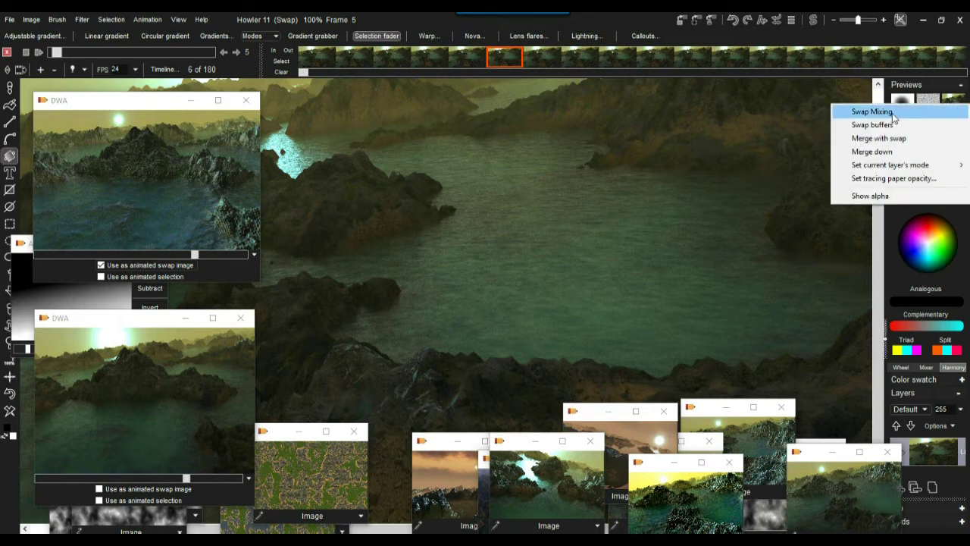
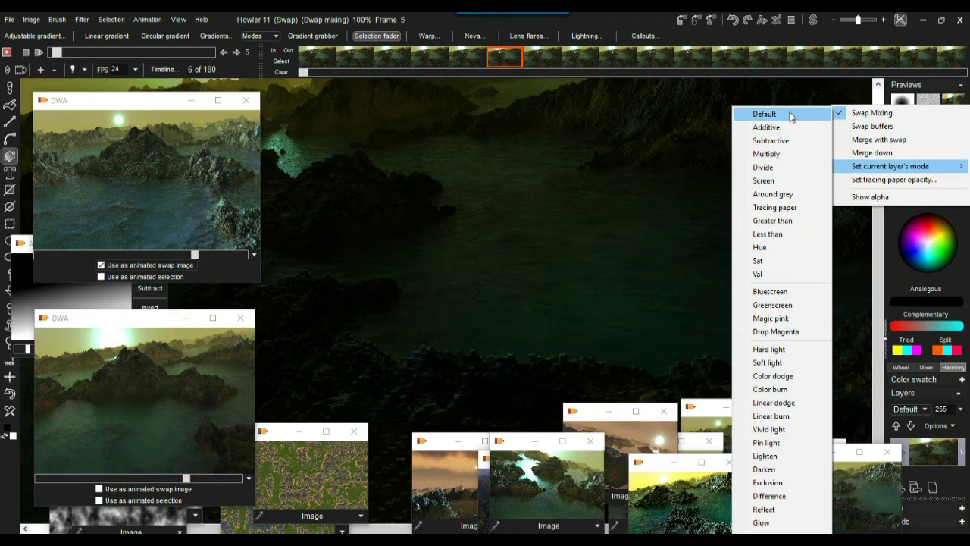
{"action": "left_click", "coordinate": [790, 116]}
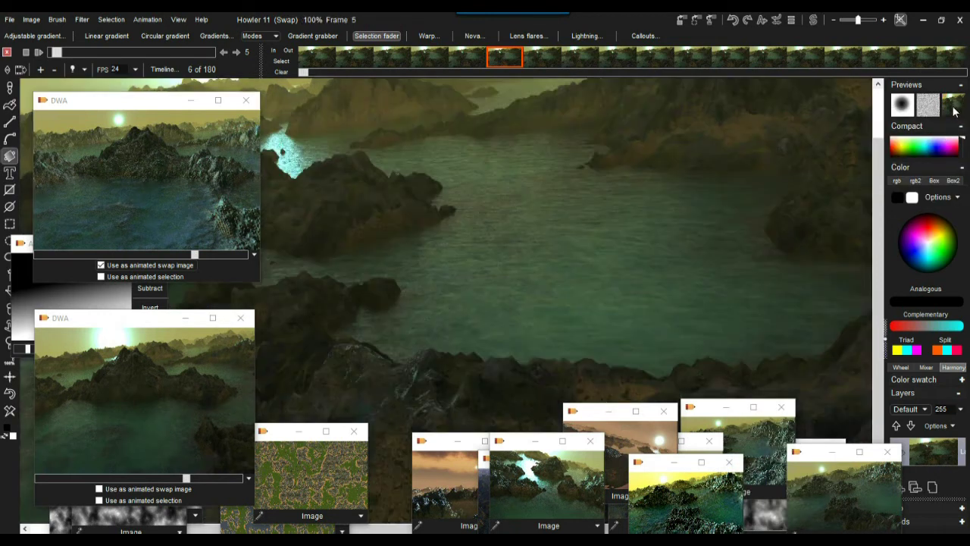
{"action": "left_click", "coordinate": [953, 110]}
{"action": "left_click", "coordinate": [953, 111]}
{"action": "left_click", "coordinate": [952, 109]}
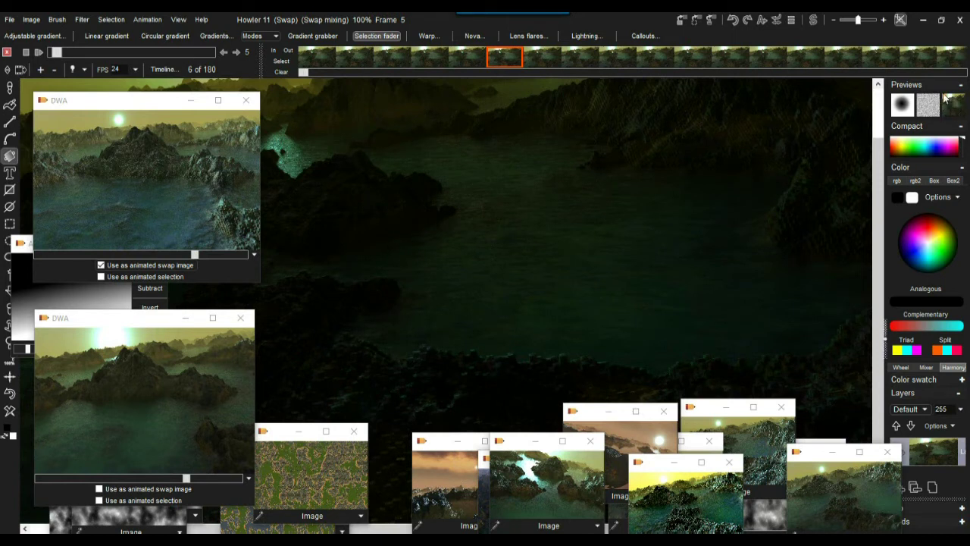
{"action": "left_click", "coordinate": [957, 112]}
{"action": "left_click", "coordinate": [956, 110]}
{"action": "left_click", "coordinate": [955, 109]}
Step: Turn on swap mixing and try the Dissolve mode on the current layer
{"action": "right_click", "coordinate": [954, 108]}
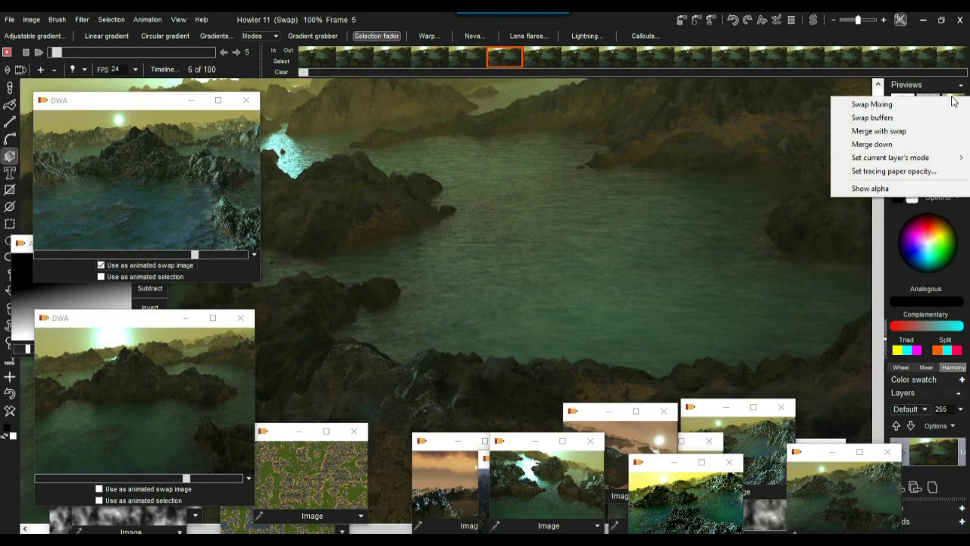
{"action": "left_click", "coordinate": [876, 104]}
{"action": "right_click", "coordinate": [953, 108]}
{"action": "mouse_move", "coordinate": [946, 173]}
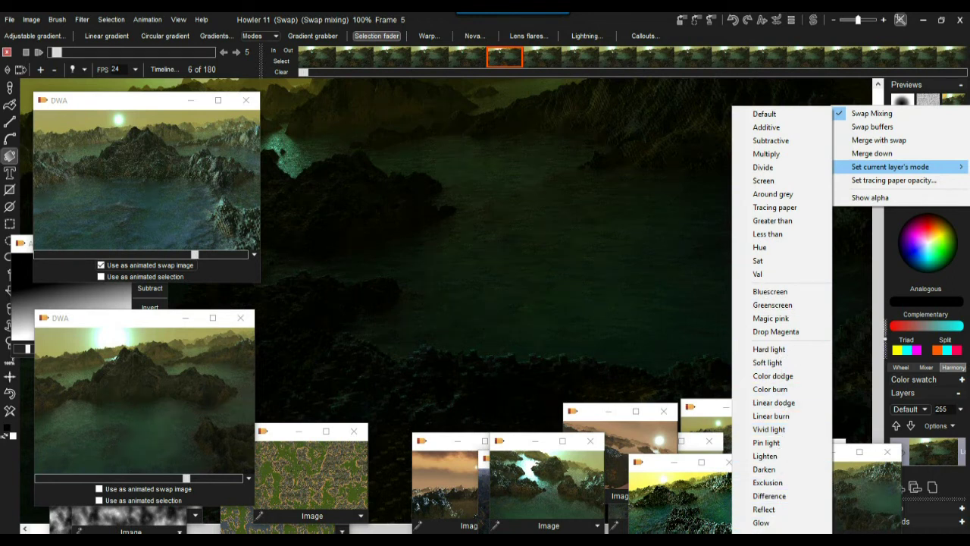
{"action": "left_click", "coordinate": [765, 536]}
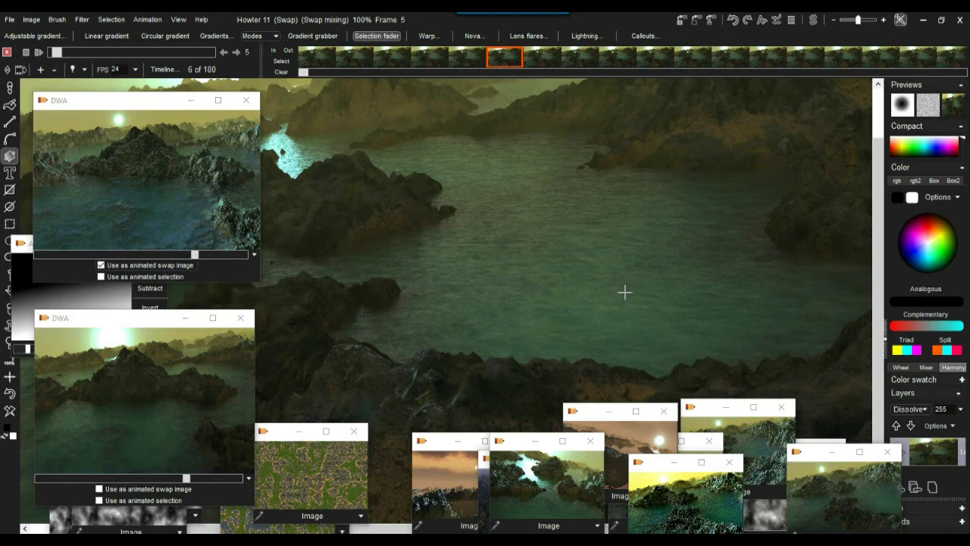
{"action": "left_click", "coordinate": [956, 110]}
Step: Try the Additive mode on the current layer and toggle swap mixing off and on to compare
{"action": "right_click", "coordinate": [956, 109]}
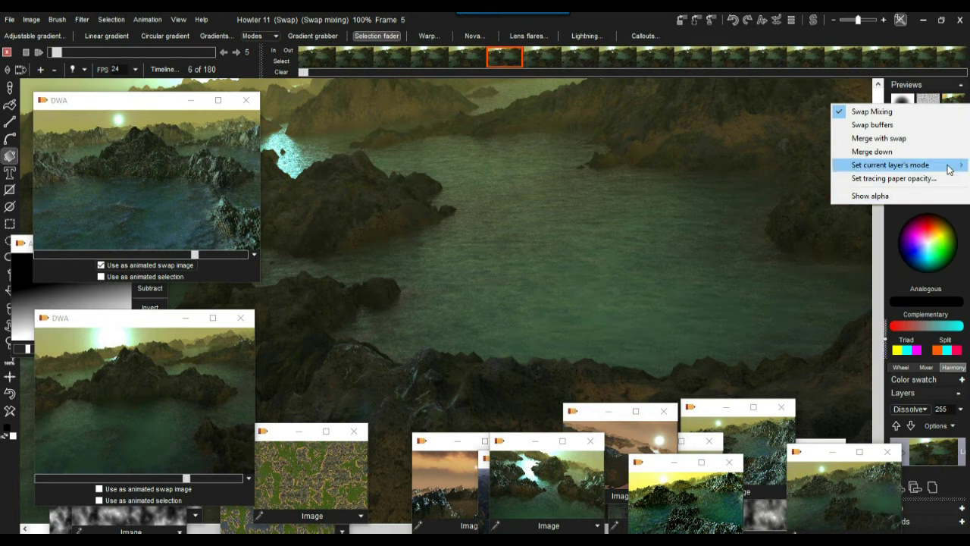
{"action": "left_click", "coordinate": [789, 128]}
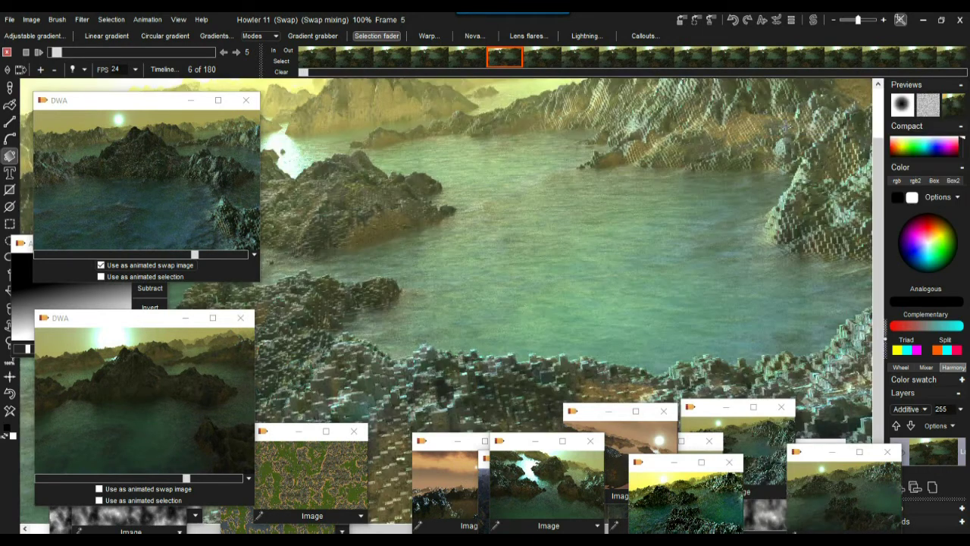
{"action": "left_click", "coordinate": [953, 105]}
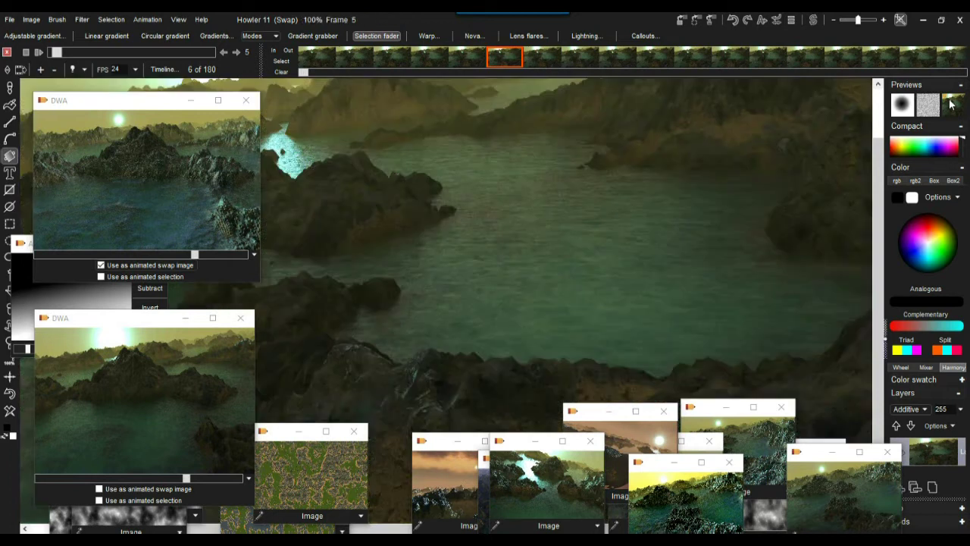
{"action": "left_click", "coordinate": [953, 105]}
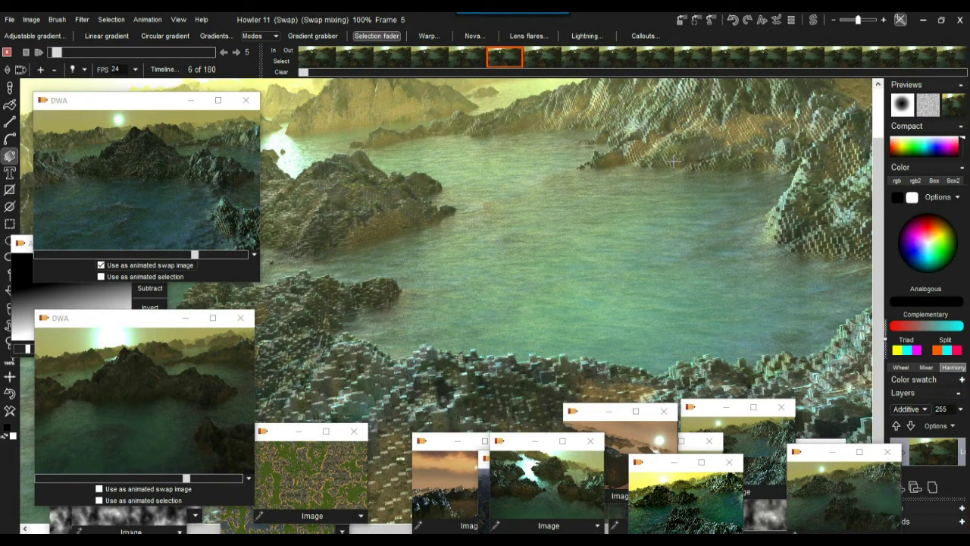
Step: Examine the additive blend on the mountain slopes up close, toggling swap mixing to compare it with the smooth image
{"action": "scroll", "coordinate": [553, 221], "scroll_direction": "up", "scroll_amount": 5}
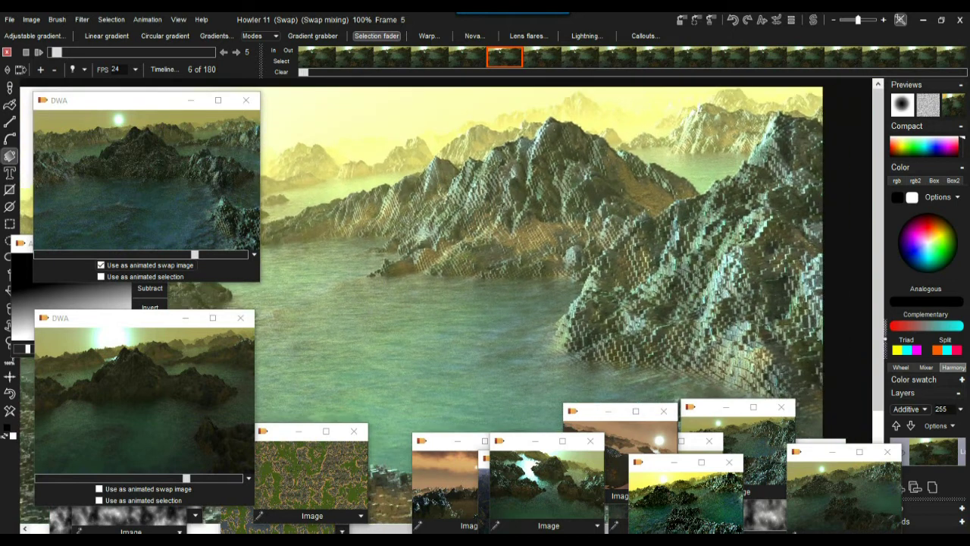
{"action": "scroll", "coordinate": [555, 206], "scroll_direction": "up", "scroll_amount": 5}
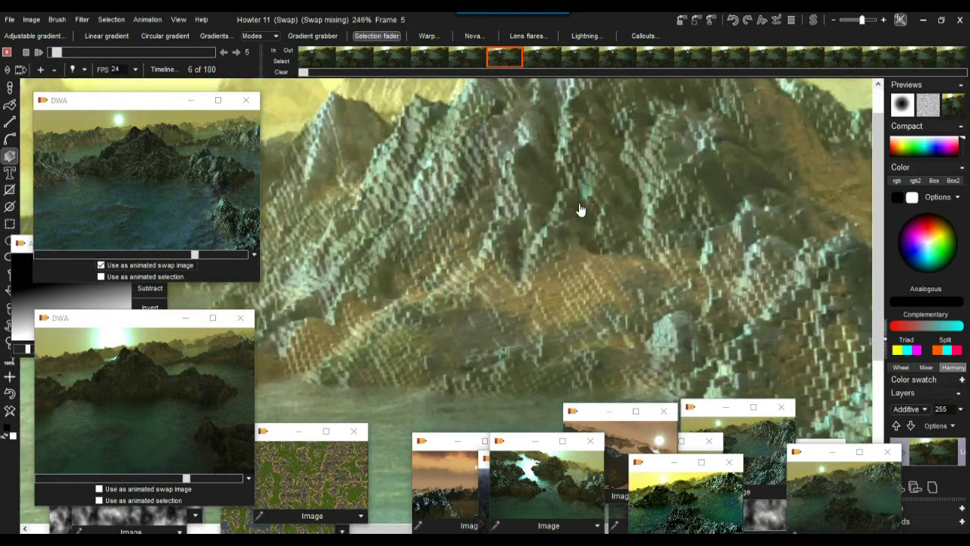
{"action": "left_click", "coordinate": [960, 108]}
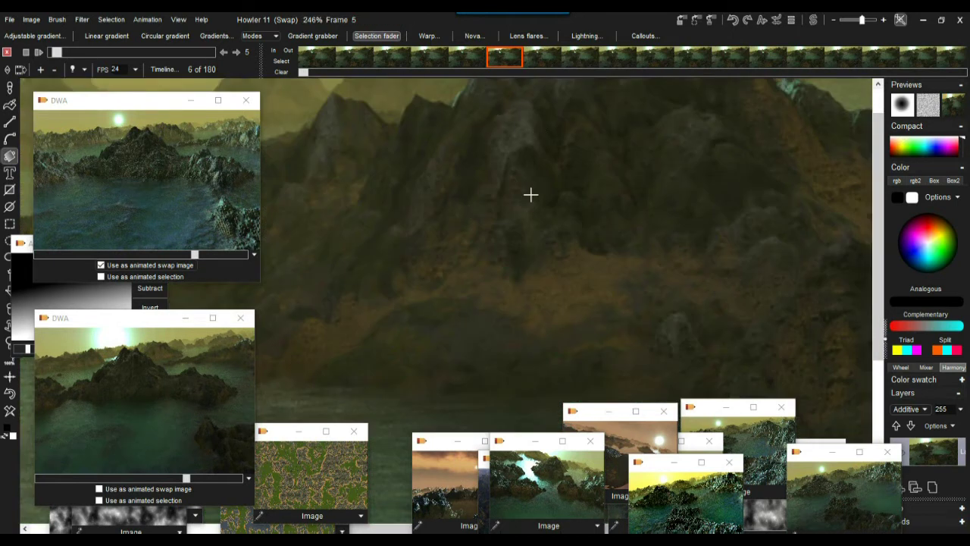
{"action": "left_click", "coordinate": [956, 113]}
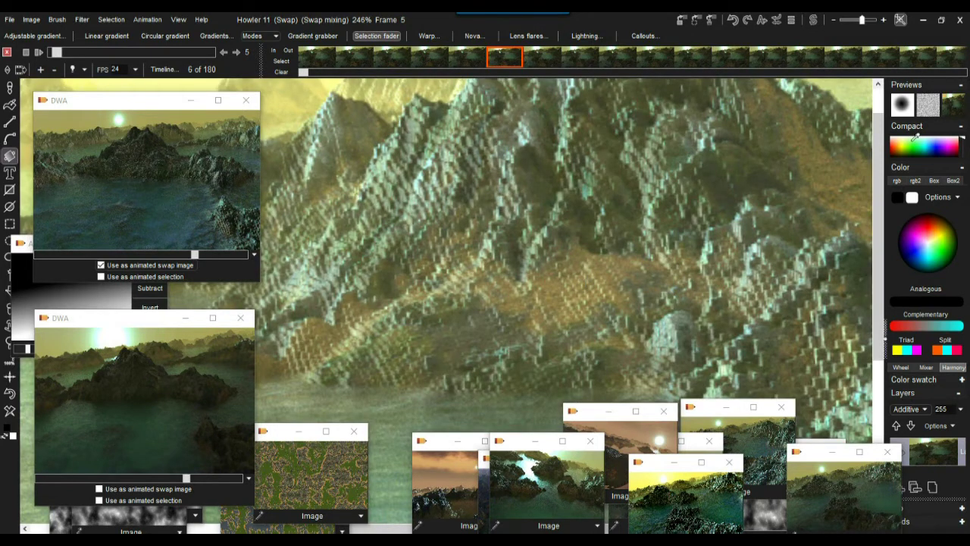
{"action": "left_click", "coordinate": [955, 114]}
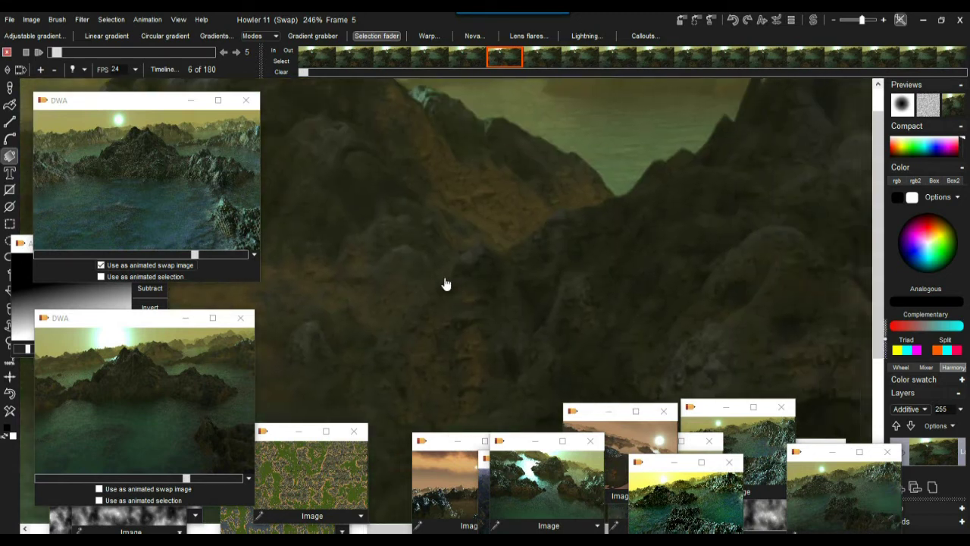
{"action": "scroll", "coordinate": [520, 210], "scroll_direction": "up", "scroll_amount": 5}
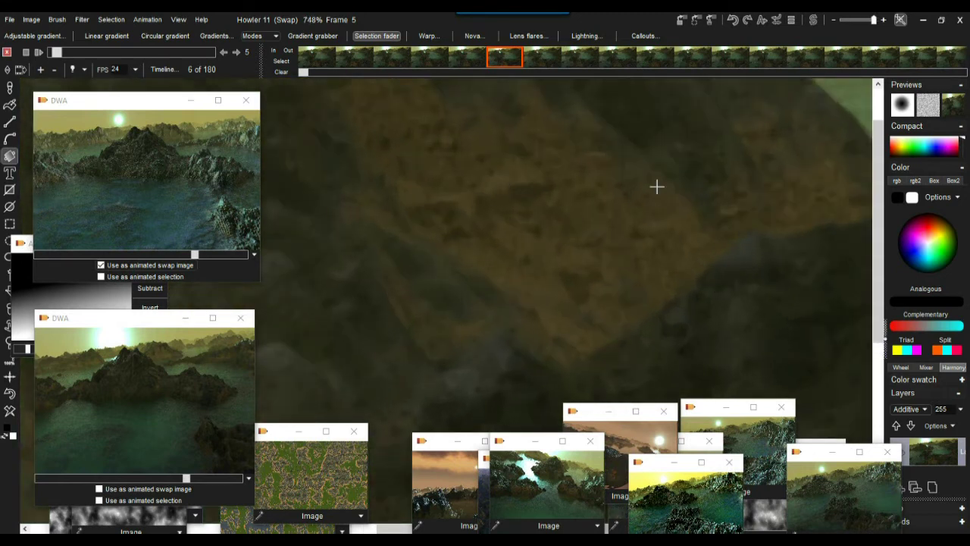
{"action": "left_click", "coordinate": [955, 110]}
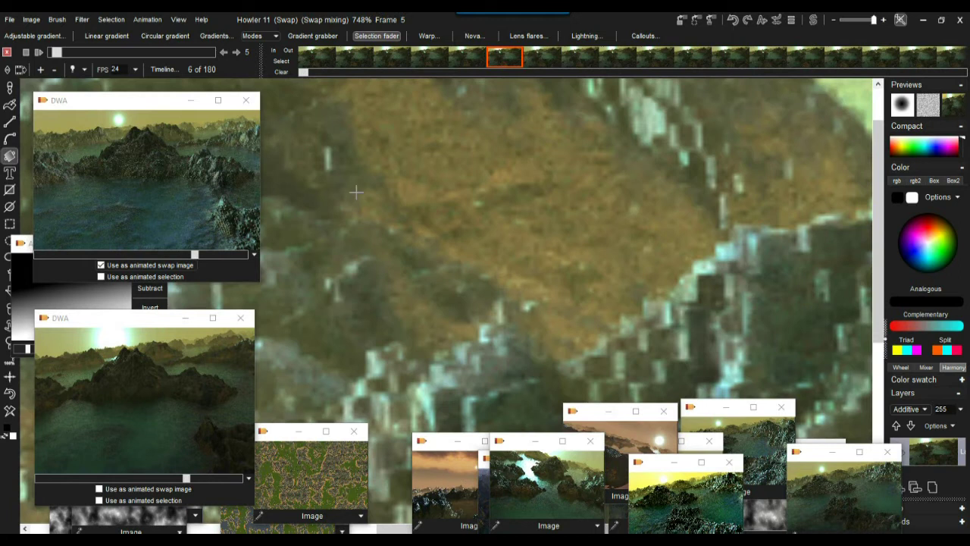
{"action": "left_click", "coordinate": [953, 108]}
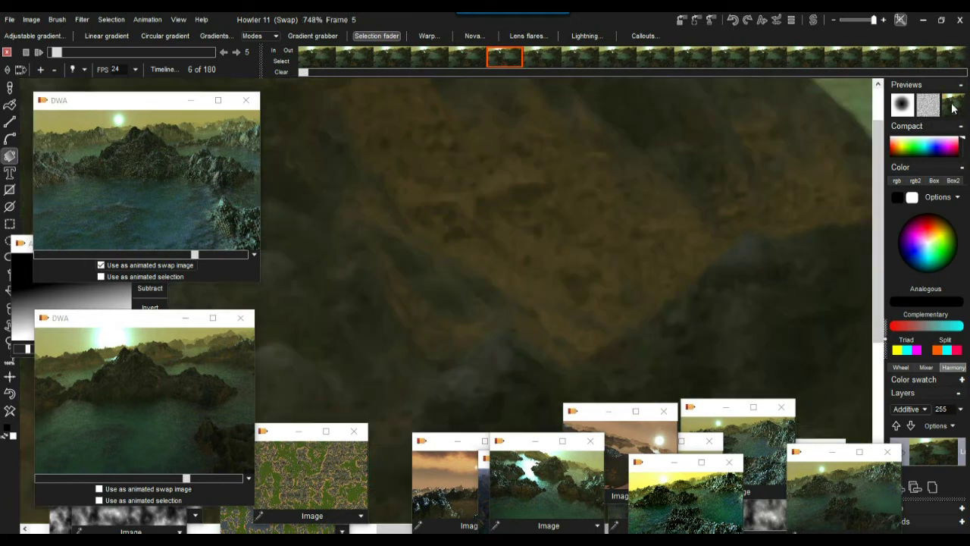
{"action": "left_click", "coordinate": [953, 108]}
{"action": "scroll", "coordinate": [601, 213], "scroll_direction": "down", "scroll_amount": 5}
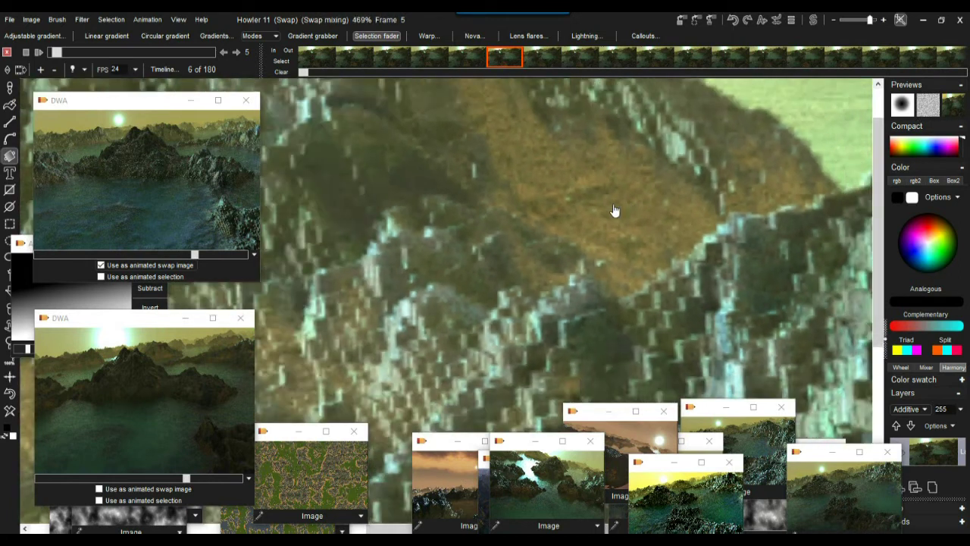
{"action": "scroll", "coordinate": [591, 216], "scroll_direction": "down", "scroll_amount": 4}
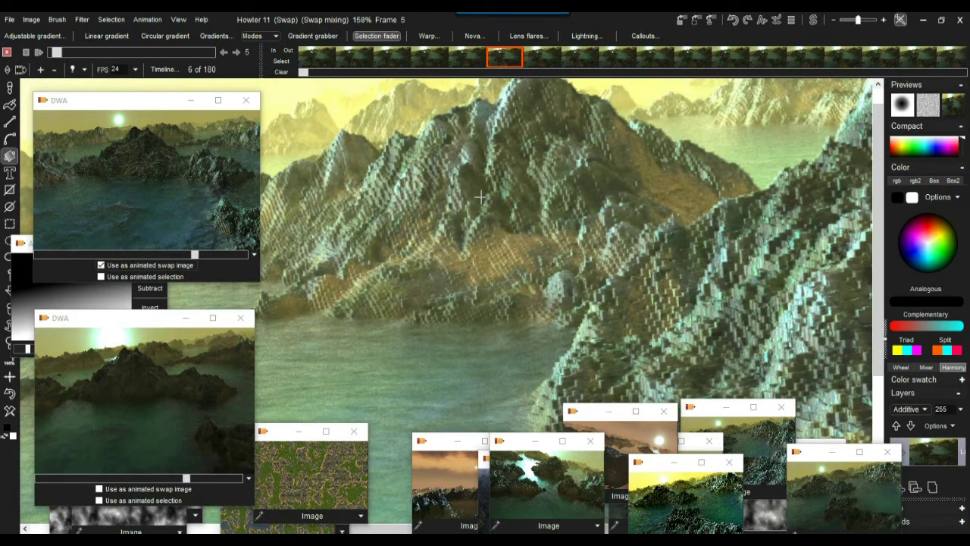
{"action": "scroll", "coordinate": [546, 220], "scroll_direction": "down", "scroll_amount": 1}
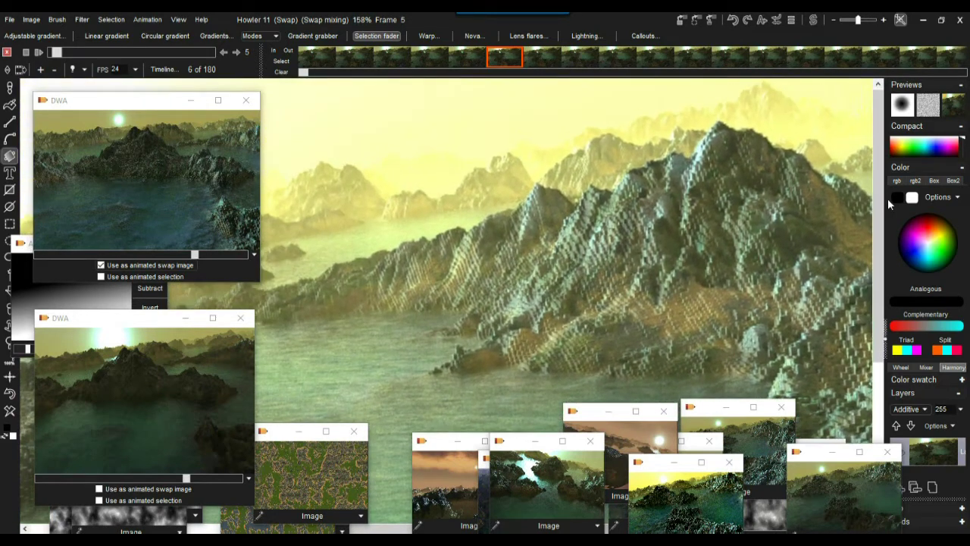
{"action": "scroll", "coordinate": [407, 205], "scroll_direction": "up", "scroll_amount": 4}
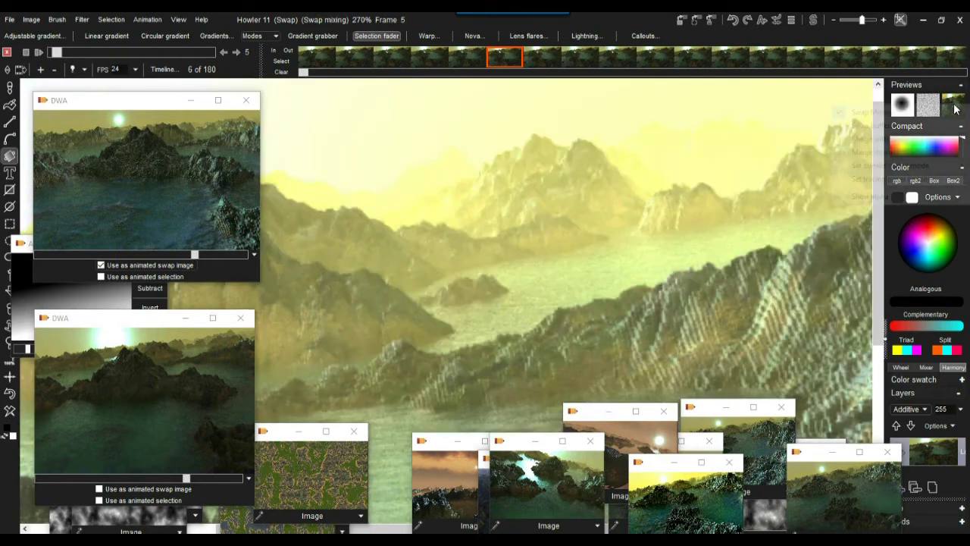
Step: Try the Phoenix mode on the current layer and inspect the mixed terrain
{"action": "right_click", "coordinate": [955, 108]}
{"action": "mouse_move", "coordinate": [934, 173]}
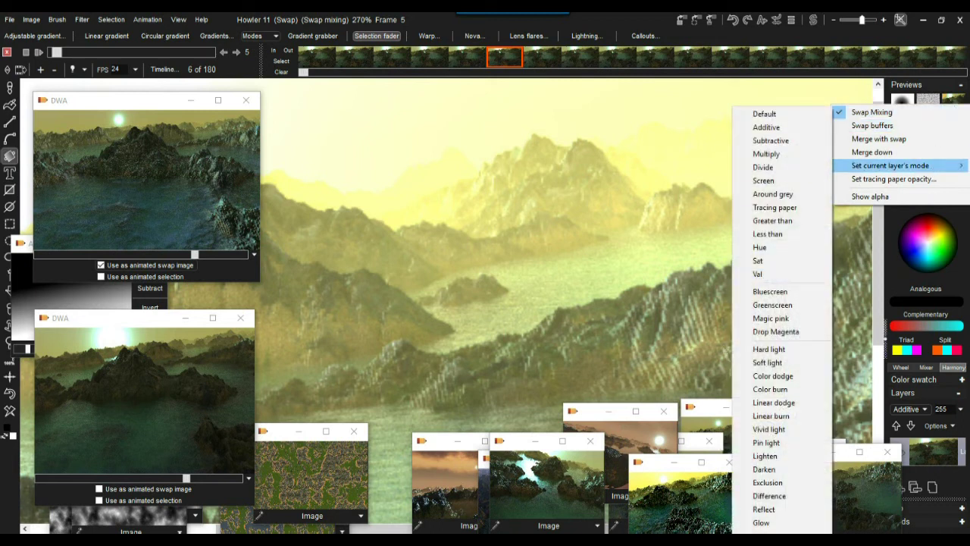
{"action": "left_click", "coordinate": [781, 532]}
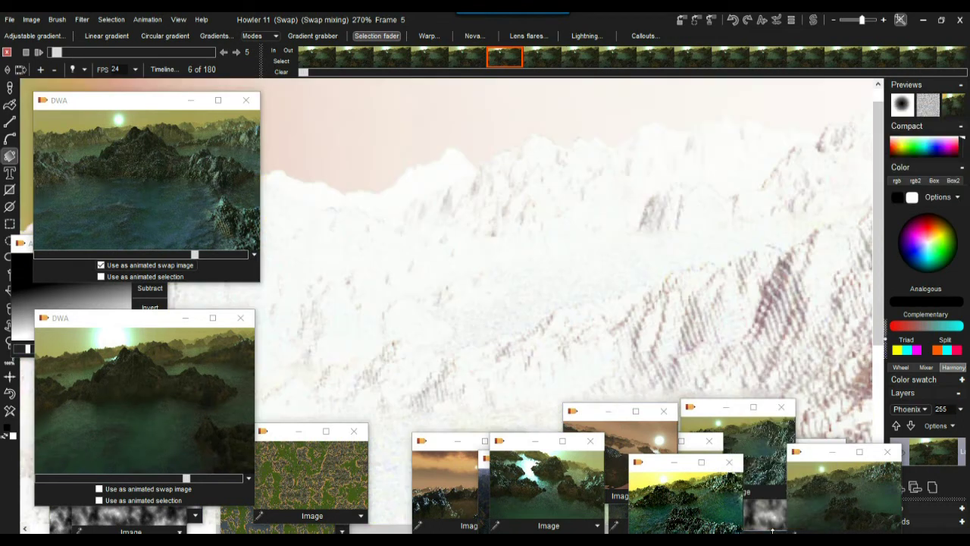
{"action": "scroll", "coordinate": [687, 320], "scroll_direction": "down", "scroll_amount": 3}
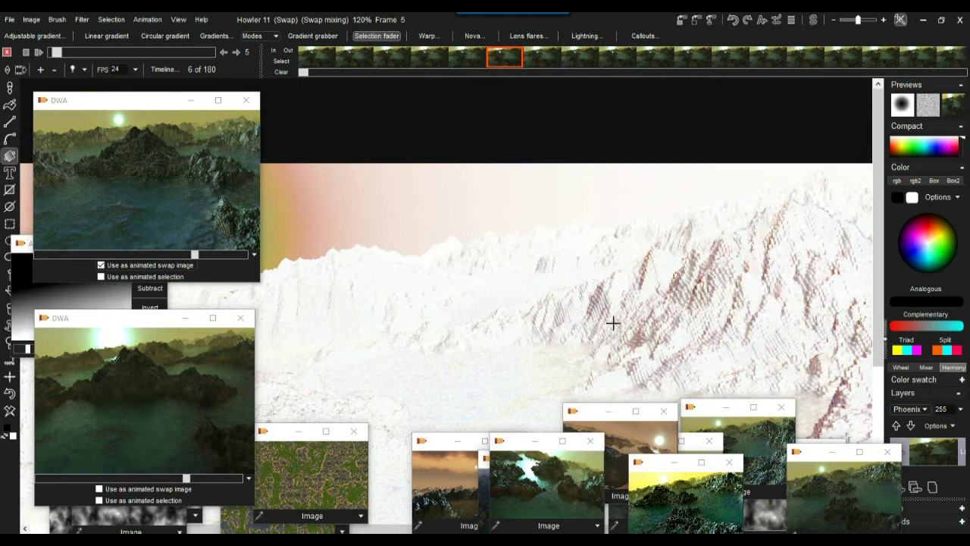
{"action": "scroll", "coordinate": [612, 326], "scroll_direction": "up", "scroll_amount": 2}
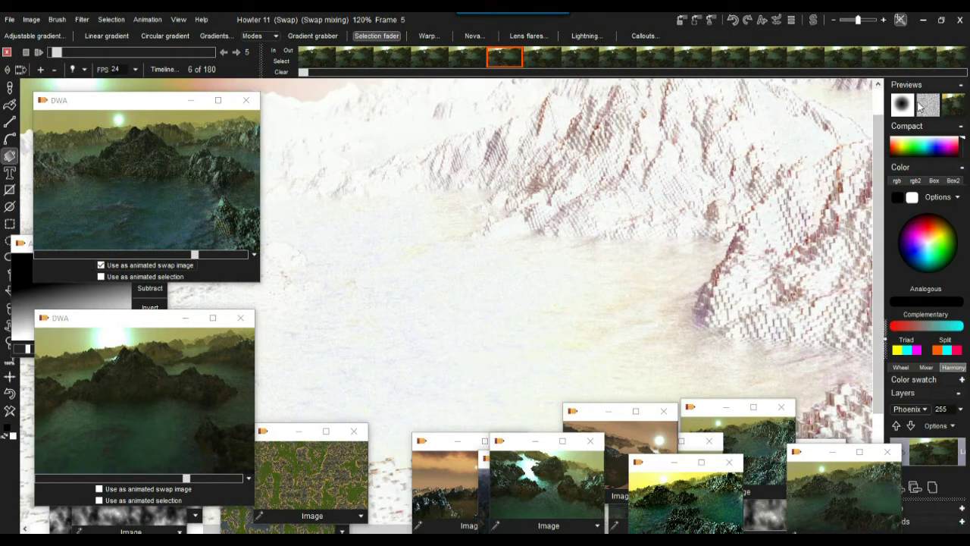
Step: Try the Glow mode on the current layer and compare the terrain with and without swap mixing
{"action": "right_click", "coordinate": [949, 107]}
{"action": "mouse_move", "coordinate": [946, 162]}
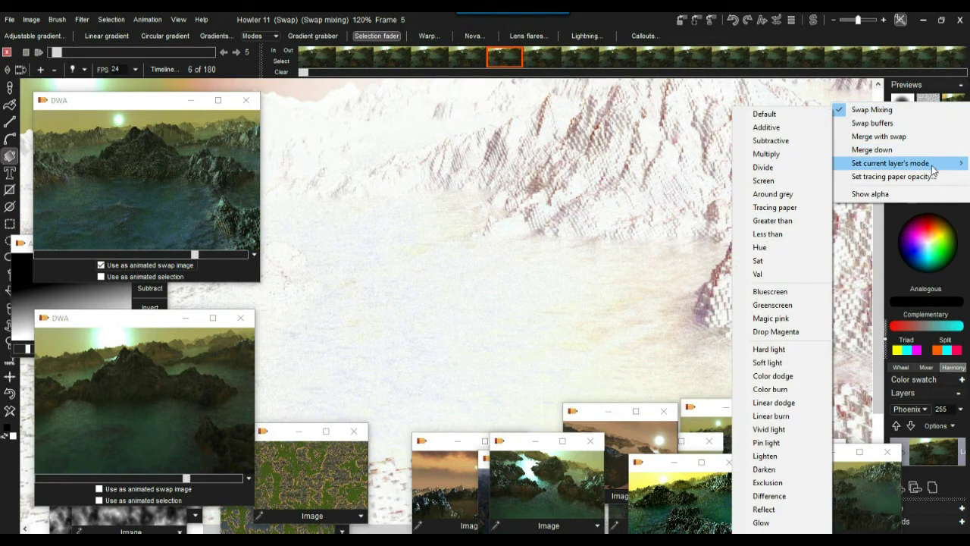
{"action": "left_click", "coordinate": [799, 522]}
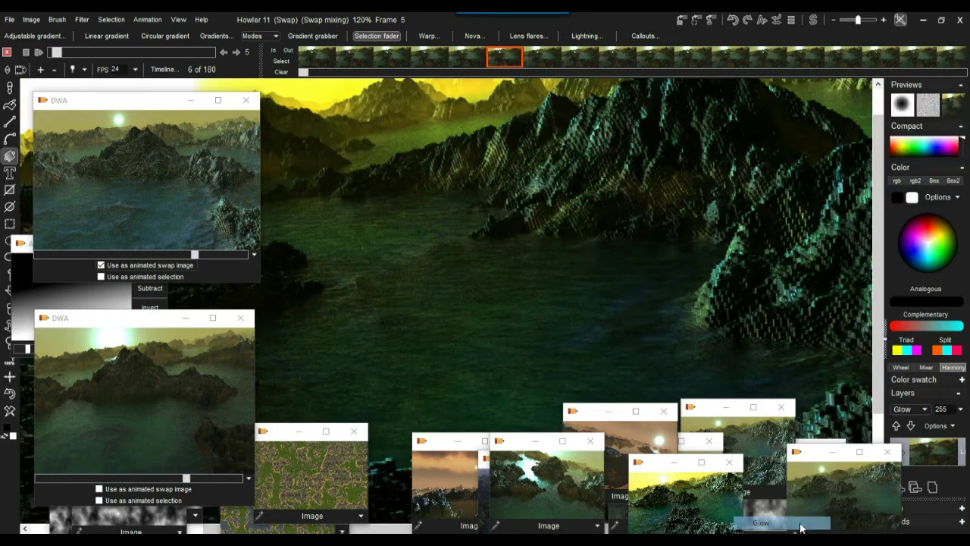
{"action": "left_click_drag", "start_coordinate": [547, 169], "coordinate": [639, 210]}
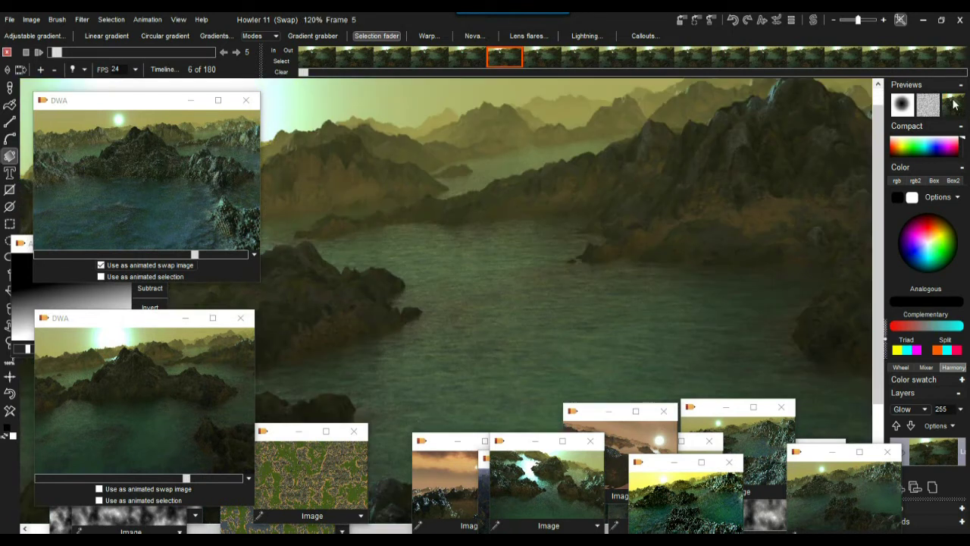
{"action": "left_click", "coordinate": [954, 105]}
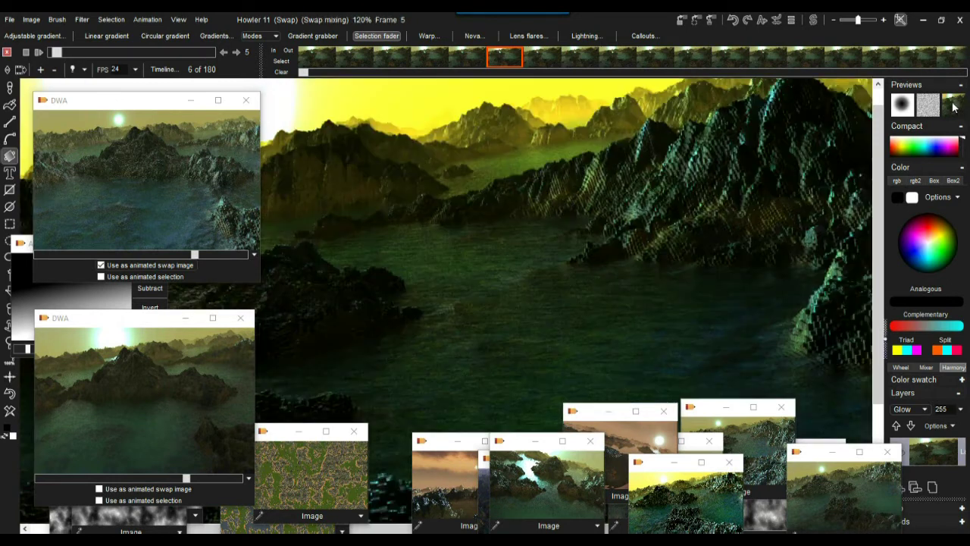
Step: Set the current layer's mode to Reflect for the swap mixing
{"action": "right_click", "coordinate": [959, 107]}
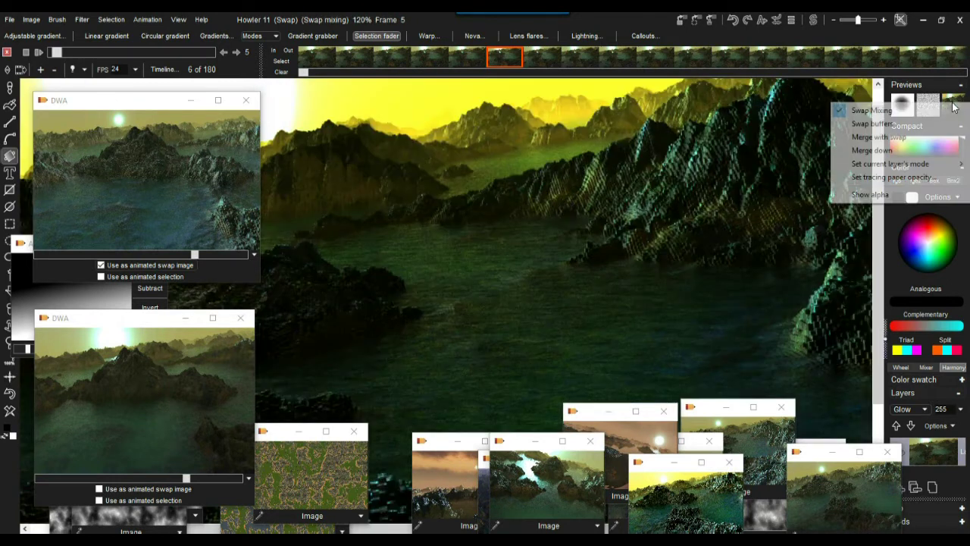
{"action": "mouse_move", "coordinate": [932, 166]}
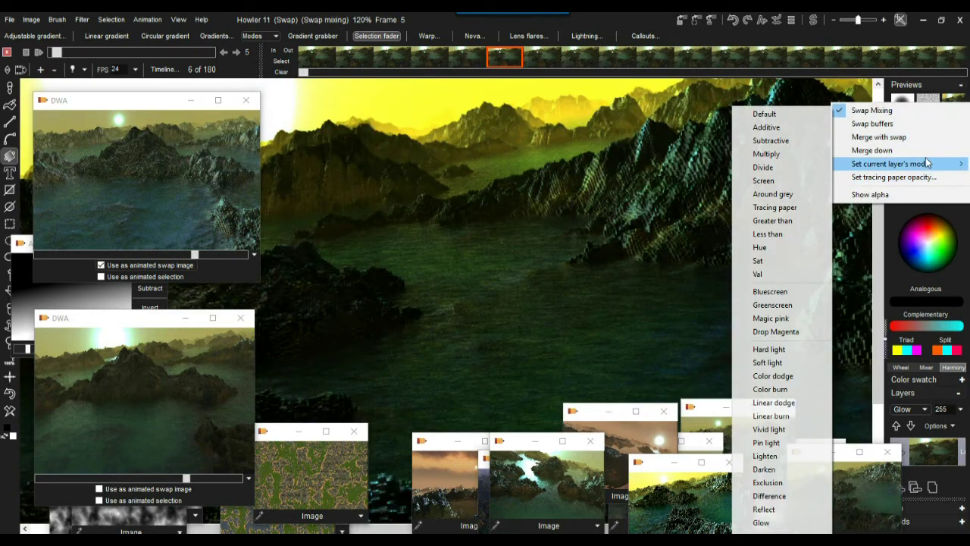
{"action": "left_click", "coordinate": [793, 509]}
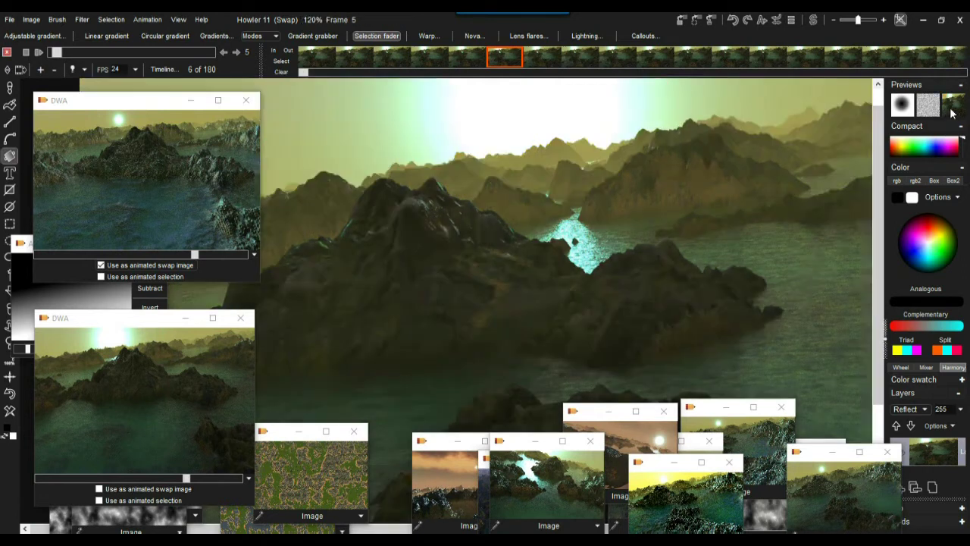
Step: Try the Difference mode on the current layer, toggling swap mixing to compare it with the smooth terrain
{"action": "right_click", "coordinate": [952, 113]}
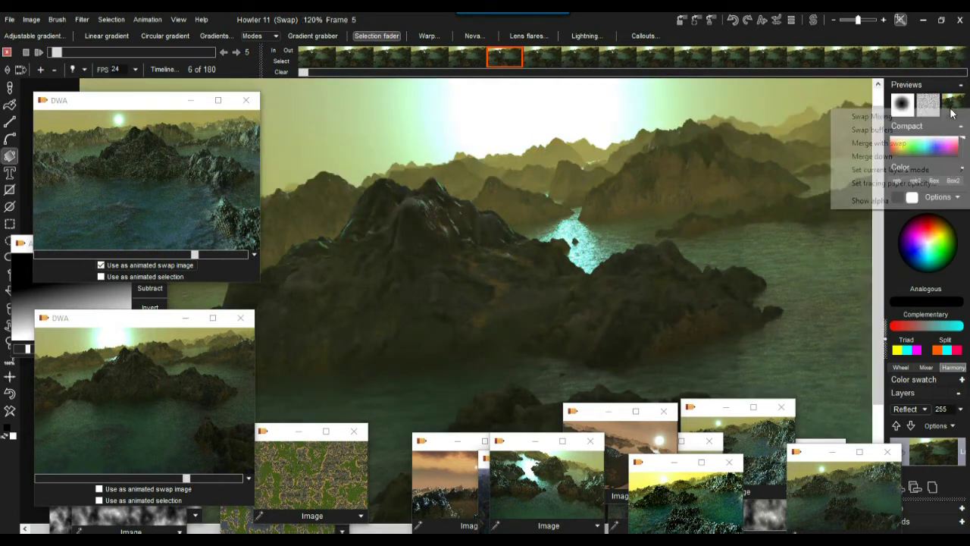
{"action": "mouse_move", "coordinate": [944, 173]}
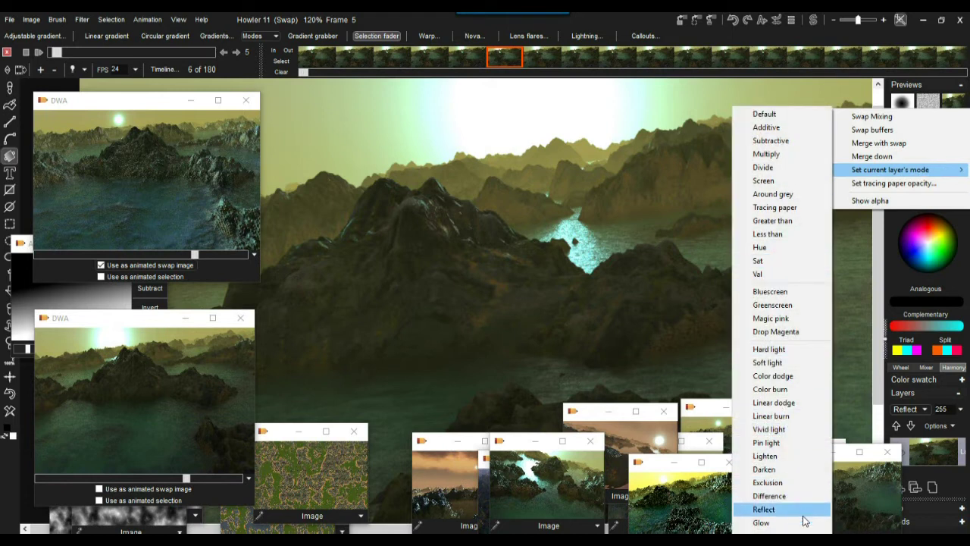
{"action": "left_click", "coordinate": [782, 497]}
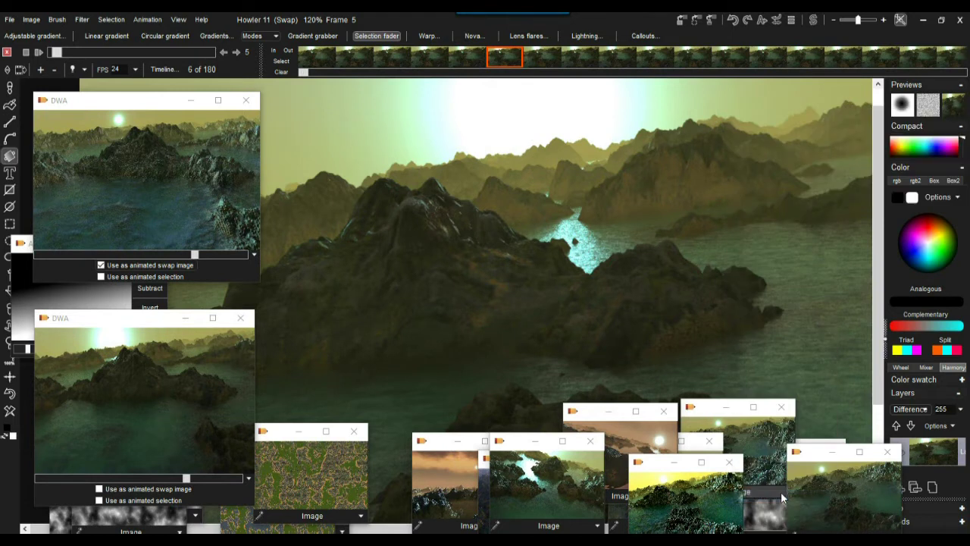
{"action": "left_click", "coordinate": [953, 108]}
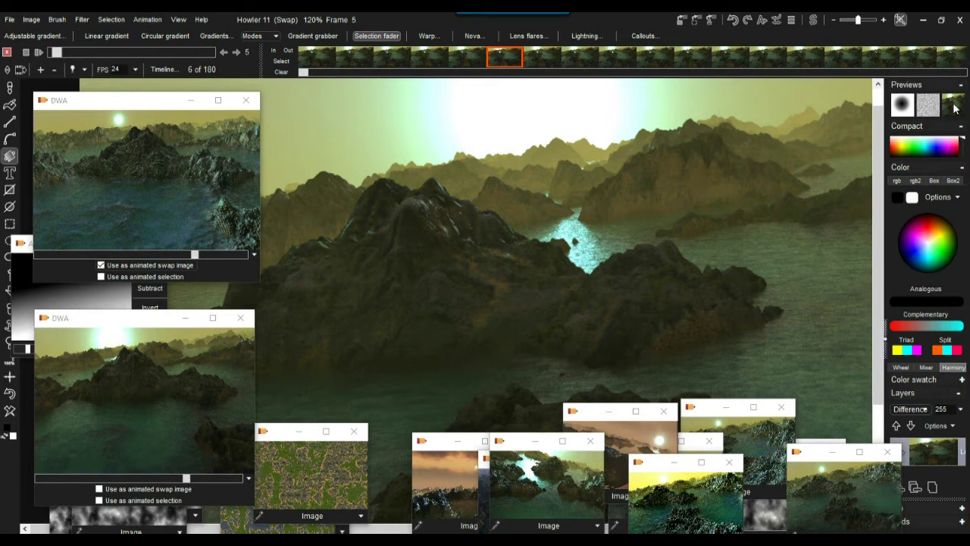
{"action": "left_click", "coordinate": [953, 108]}
Step: Set the current layer's mode to Exclusion and inspect the swap-mixed mountain slopes up close
{"action": "right_click", "coordinate": [953, 108]}
{"action": "mouse_move", "coordinate": [932, 168]}
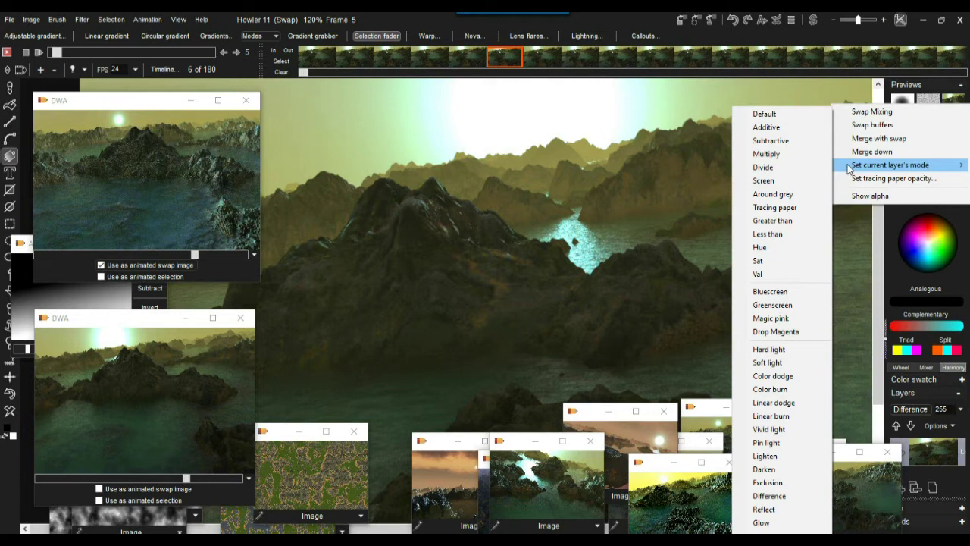
{"action": "left_click", "coordinate": [767, 482]}
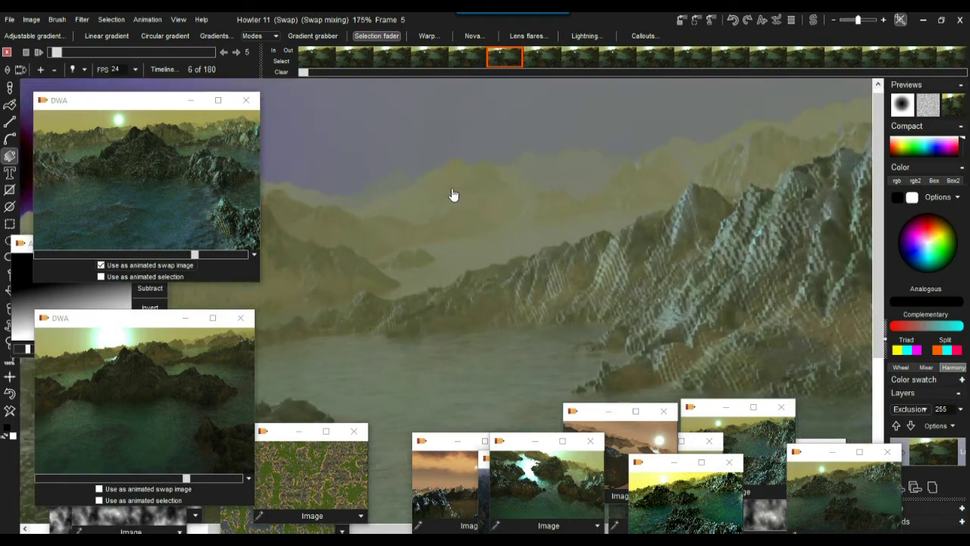
{"action": "scroll", "coordinate": [580, 230], "scroll_direction": "up", "scroll_amount": 3}
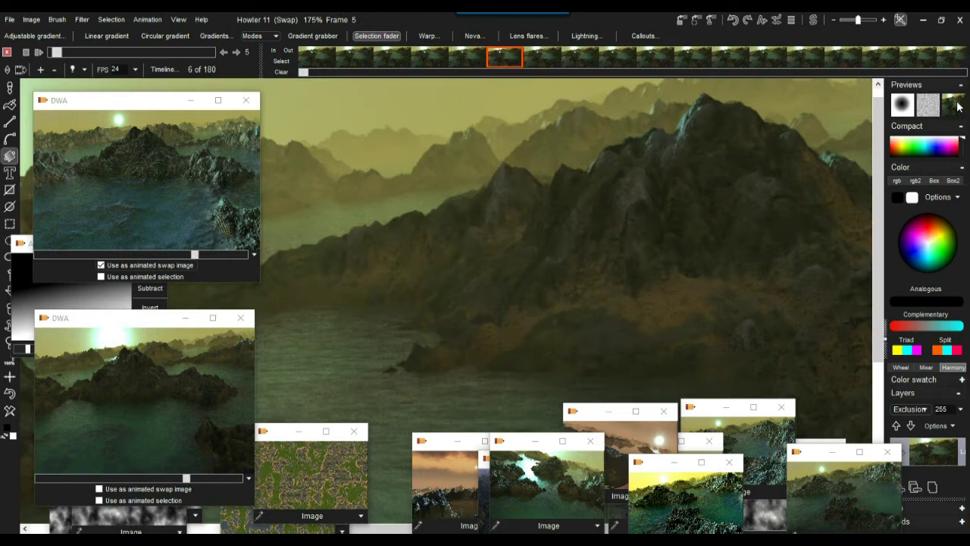
Step: Try the Linear burn mode on the current layer and turn on swap mixing to judge the blend
{"action": "right_click", "coordinate": [958, 107]}
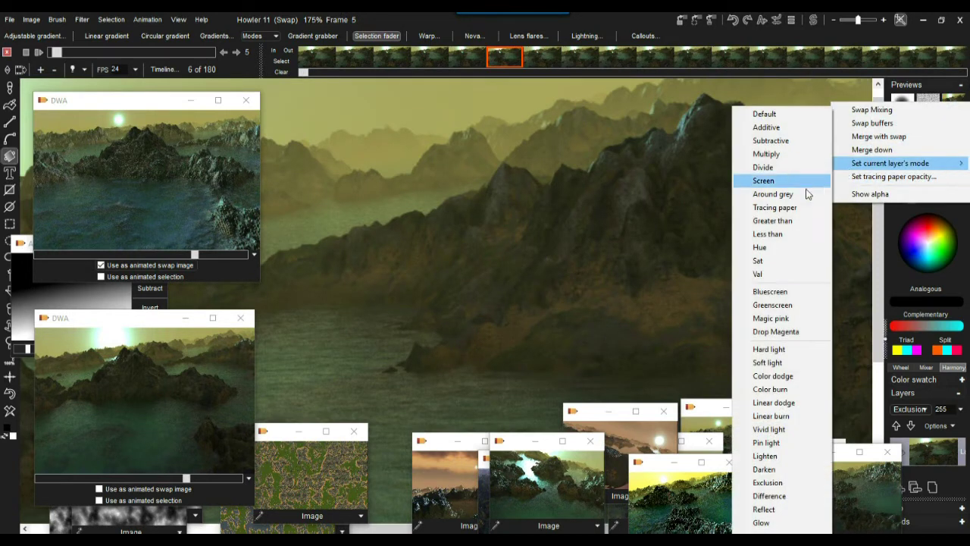
{"action": "left_click", "coordinate": [780, 418]}
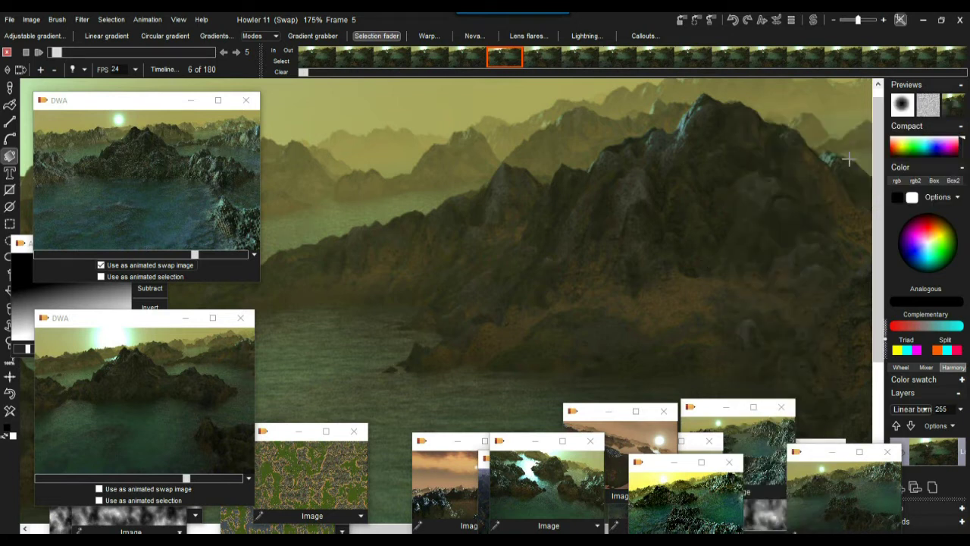
{"action": "left_click", "coordinate": [952, 102]}
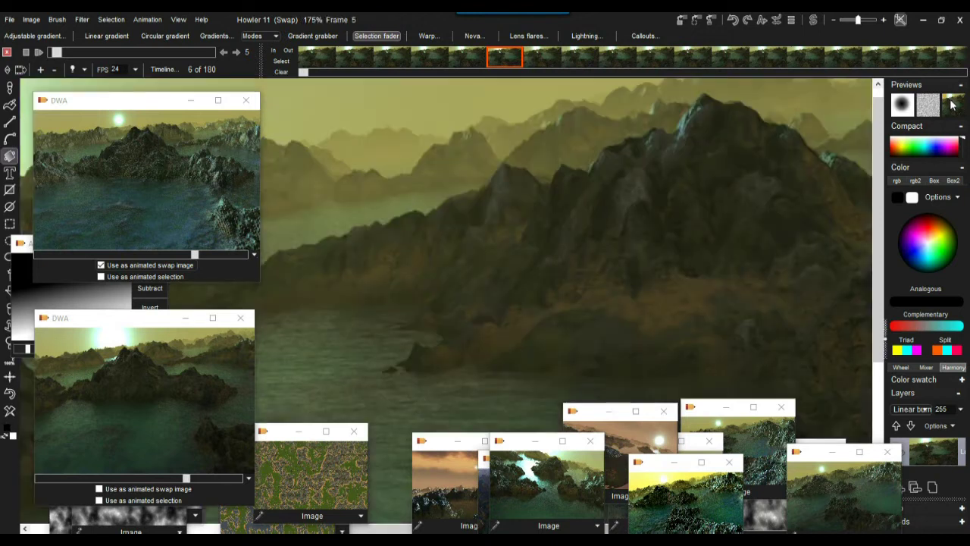
{"action": "right_click", "coordinate": [952, 102]}
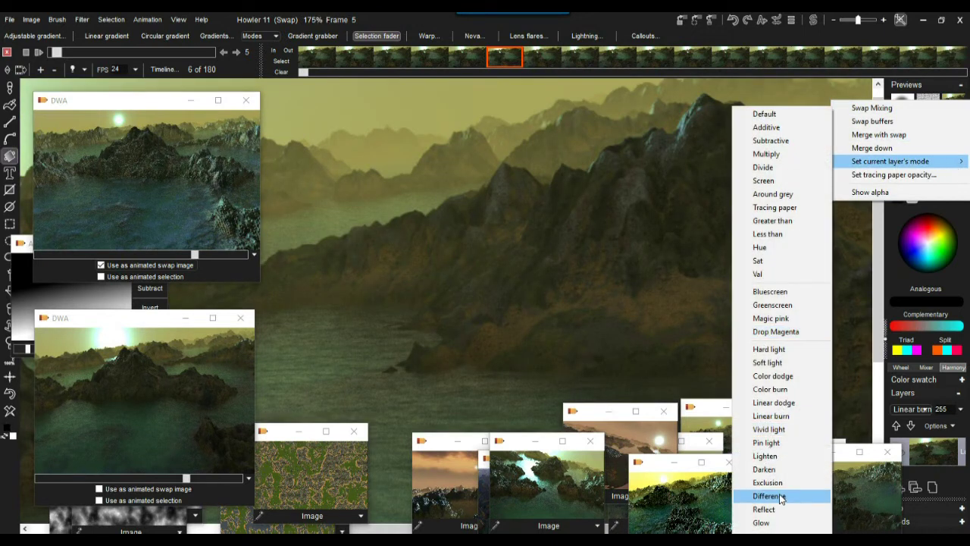
{"action": "left_click", "coordinate": [776, 416]}
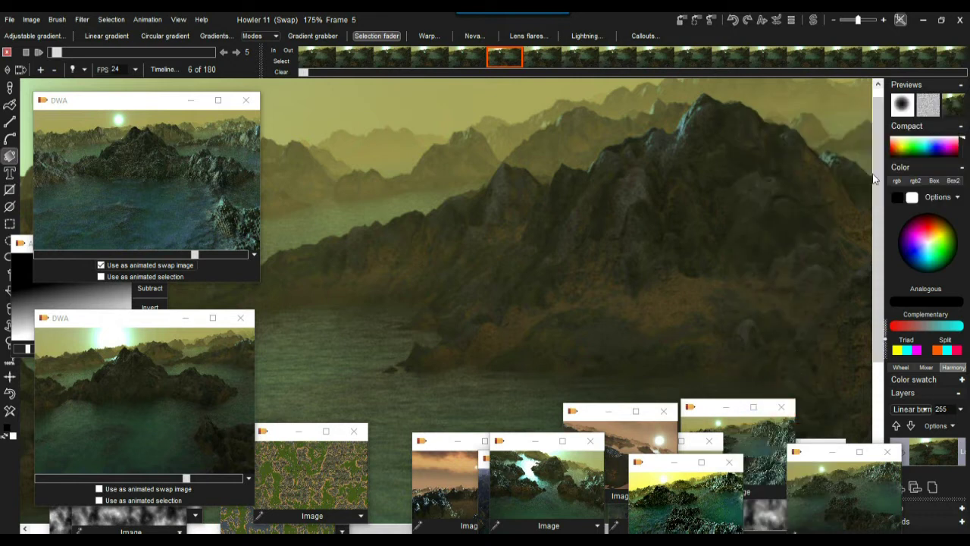
{"action": "left_click", "coordinate": [955, 102]}
{"action": "right_click", "coordinate": [955, 102]}
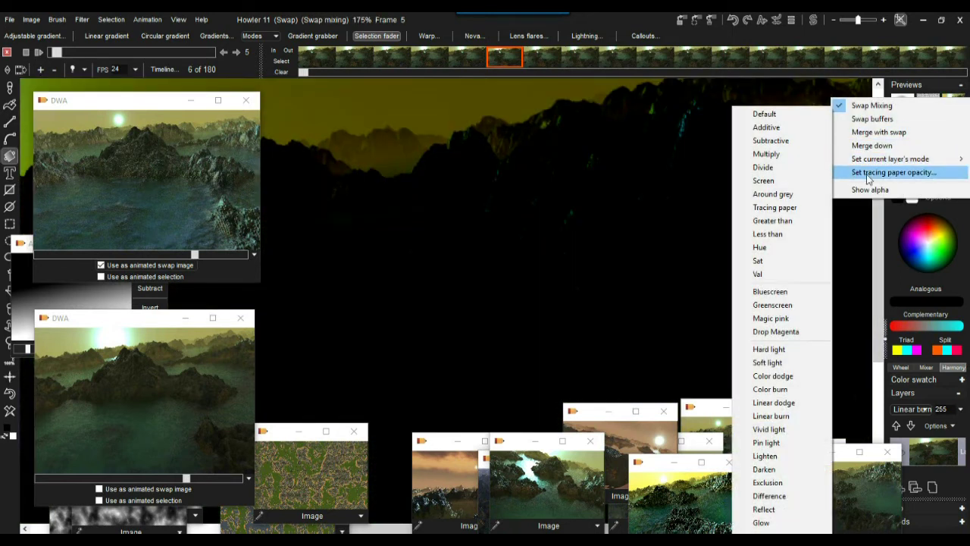
{"action": "left_click", "coordinate": [776, 418]}
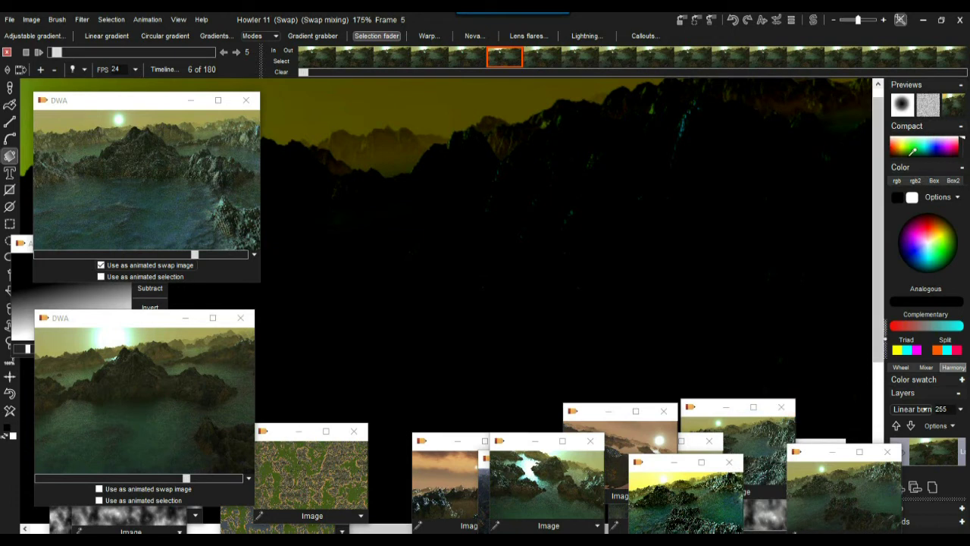
Step: Try the Color burn and Color dodge modes on the current layer, inspecting the dodge blend up close and from afar
{"action": "right_click", "coordinate": [949, 108]}
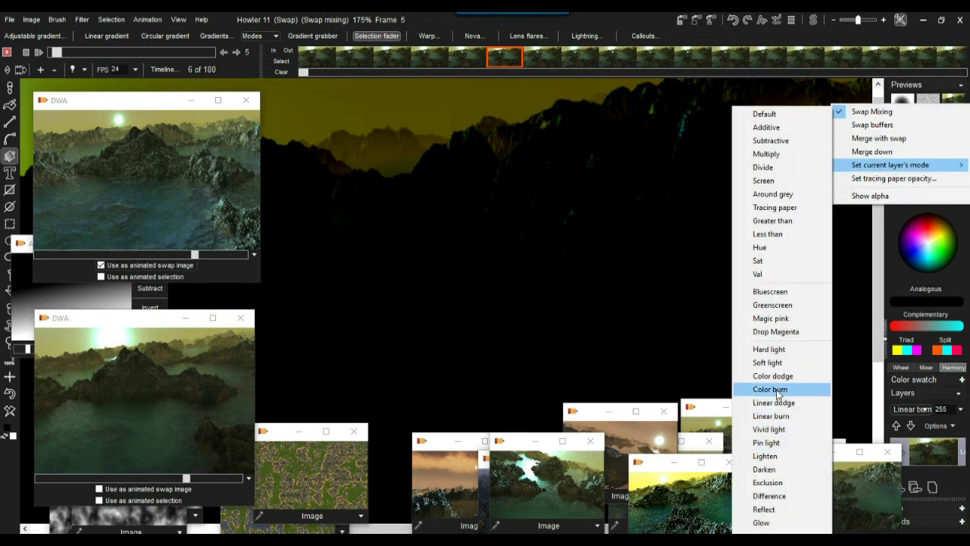
{"action": "left_click", "coordinate": [770, 389]}
{"action": "right_click", "coordinate": [952, 111]}
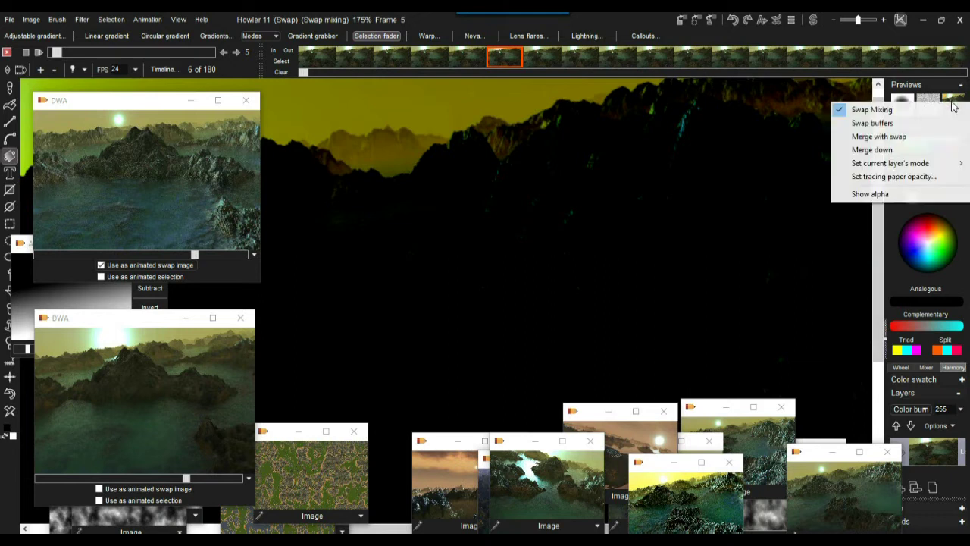
{"action": "mouse_move", "coordinate": [944, 171]}
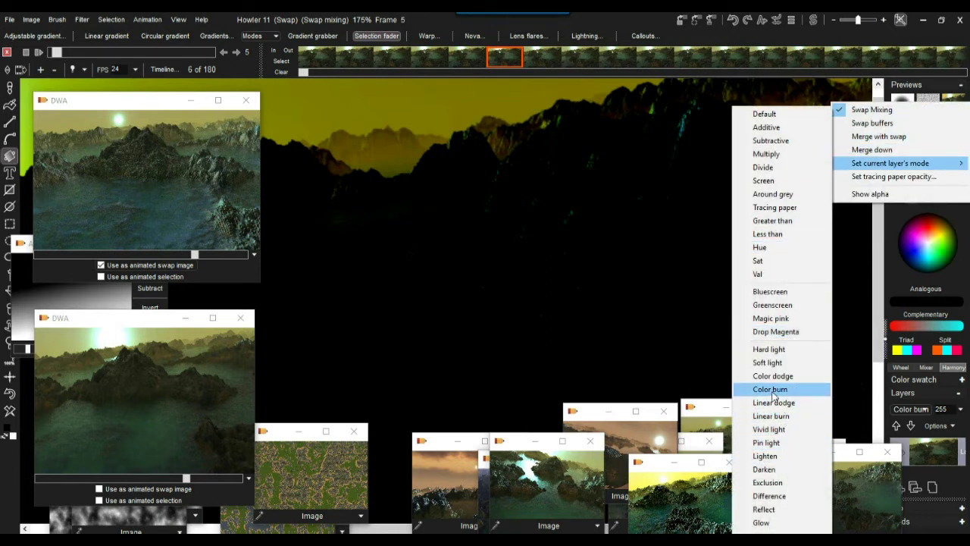
{"action": "left_click", "coordinate": [773, 376]}
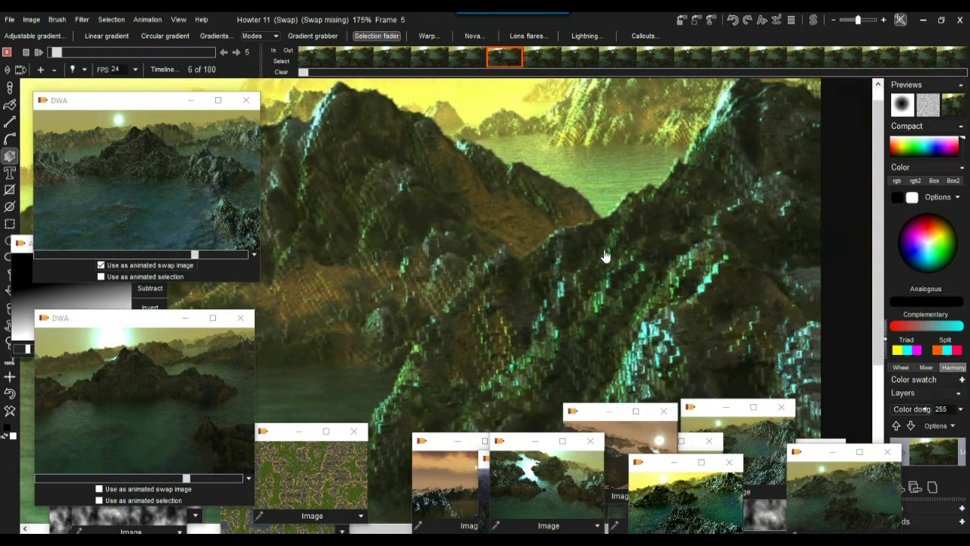
{"action": "scroll", "coordinate": [677, 270], "scroll_direction": "down", "scroll_amount": 4}
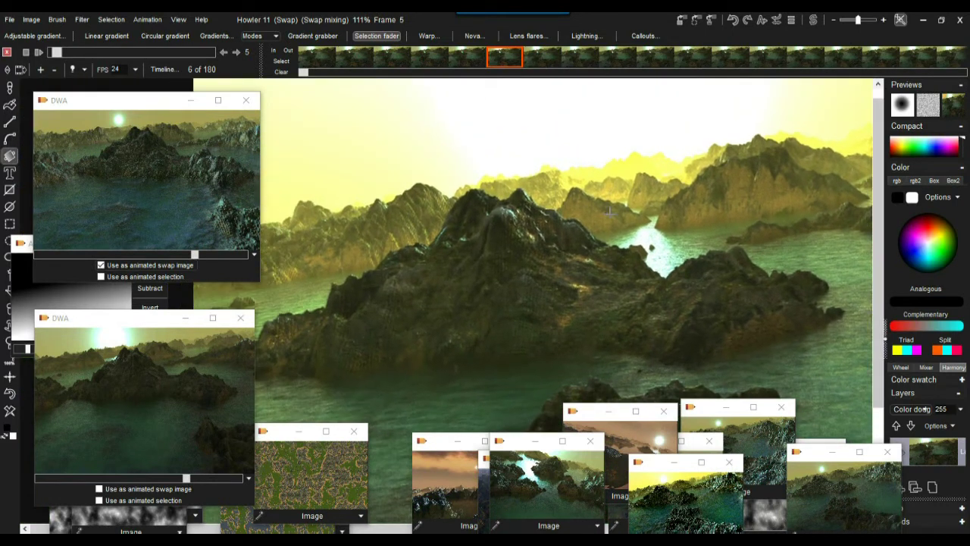
{"action": "scroll", "coordinate": [576, 216], "scroll_direction": "up", "scroll_amount": 5}
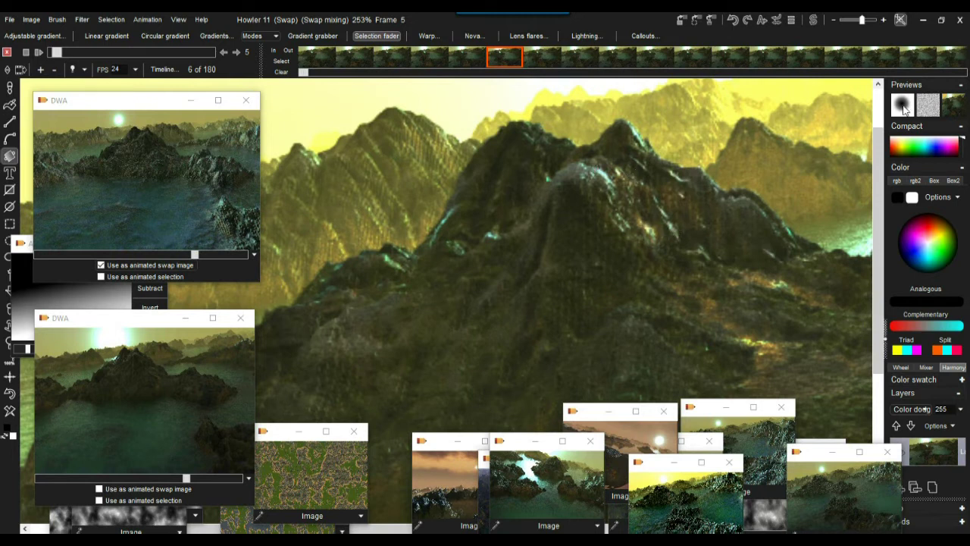
Step: Set the current layer's mode to Val and compare the rock detail with and without swap mixing
{"action": "left_click", "coordinate": [952, 110]}
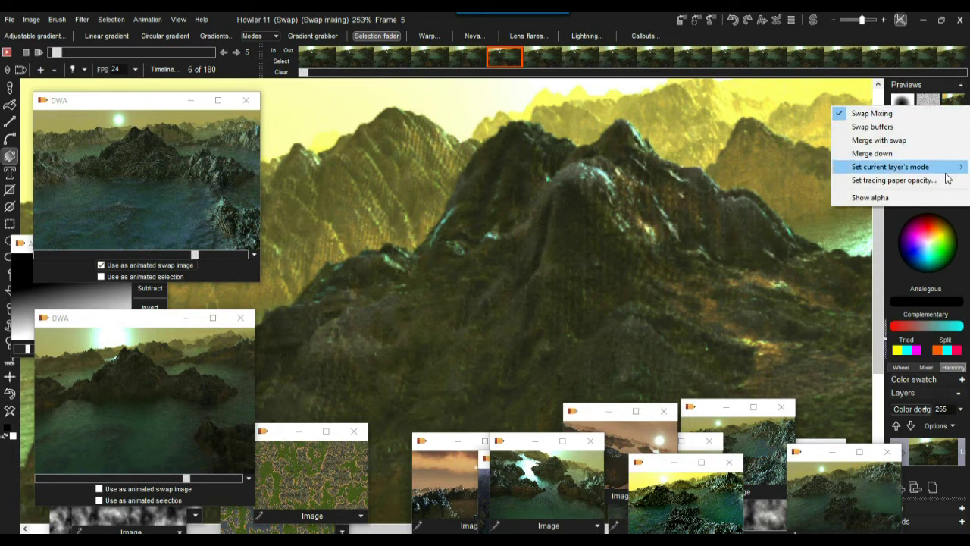
{"action": "mouse_move", "coordinate": [947, 172]}
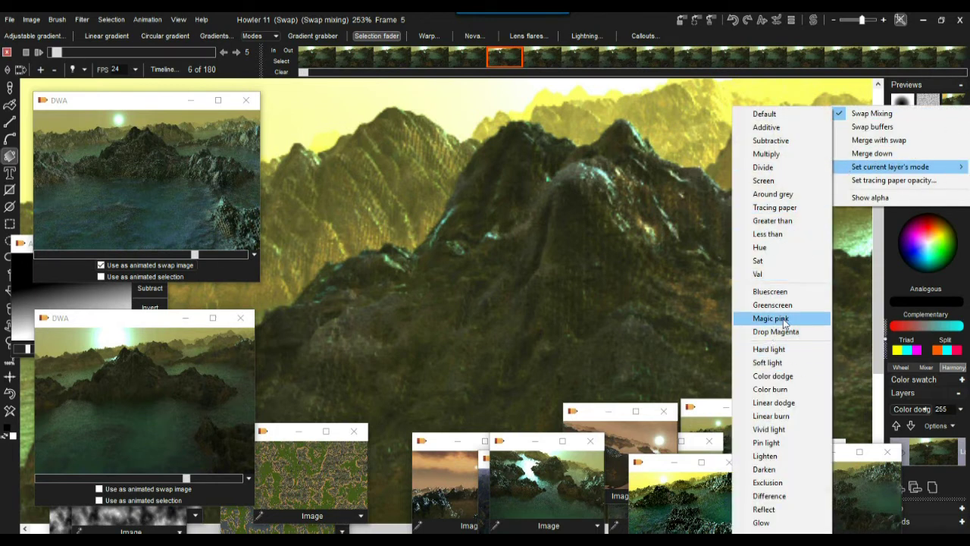
{"action": "left_click", "coordinate": [760, 273]}
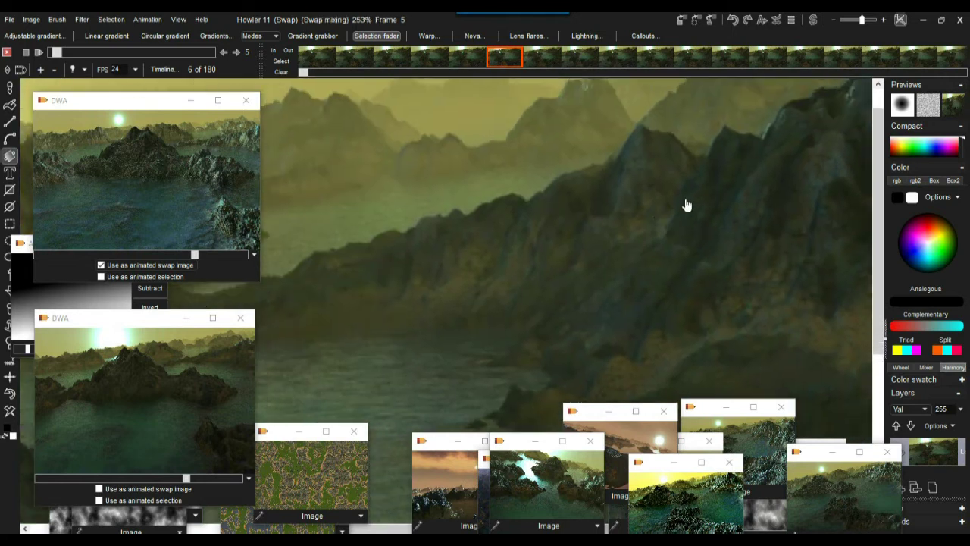
{"action": "scroll", "coordinate": [642, 235], "scroll_direction": "up", "scroll_amount": 3}
{"action": "scroll", "coordinate": [647, 236], "scroll_direction": "up", "scroll_amount": 1}
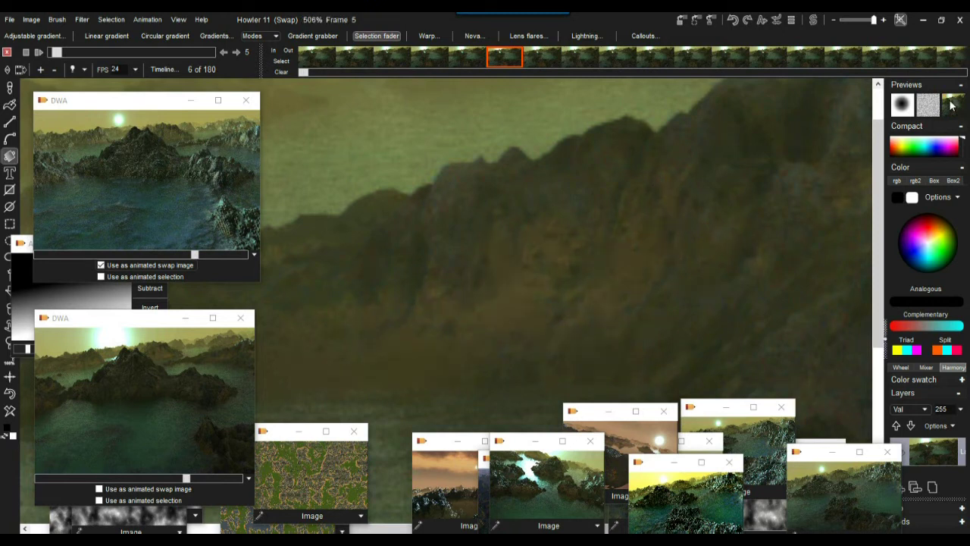
{"action": "scroll", "coordinate": [735, 258], "scroll_direction": "down", "scroll_amount": 5}
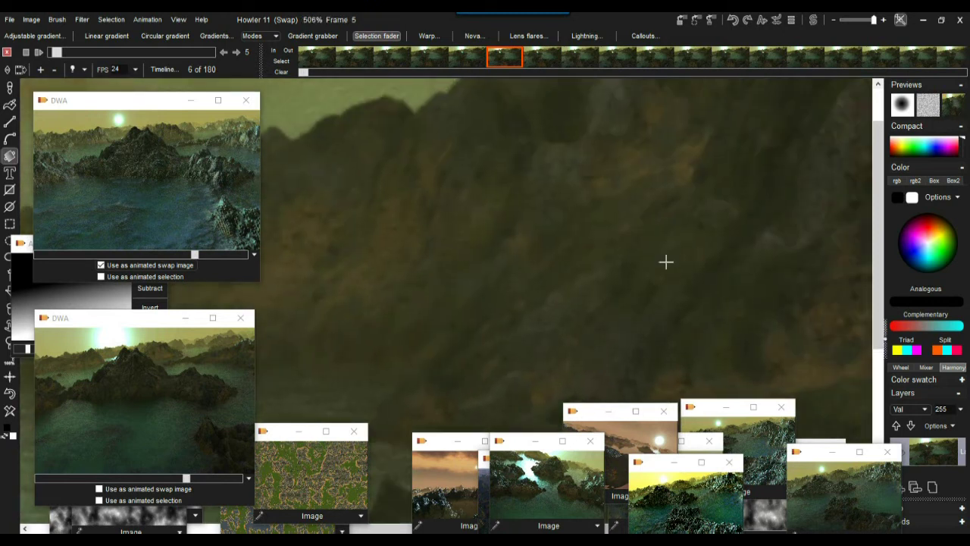
{"action": "left_click_drag", "start_coordinate": [599, 271], "coordinate": [825, 109]}
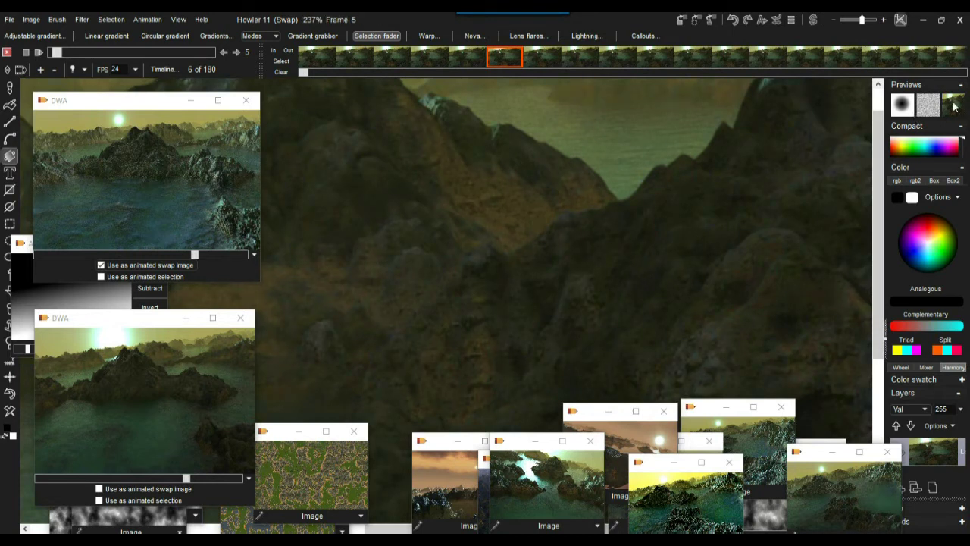
Step: Try the Sat mode on the current layer and examine the mixed mountains and water at different scales
{"action": "right_click", "coordinate": [954, 107]}
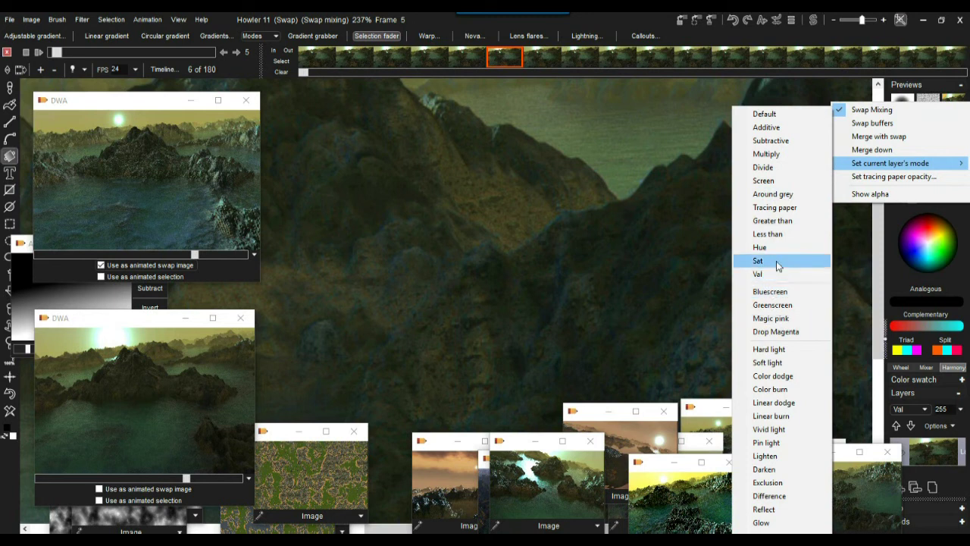
{"action": "left_click", "coordinate": [775, 260]}
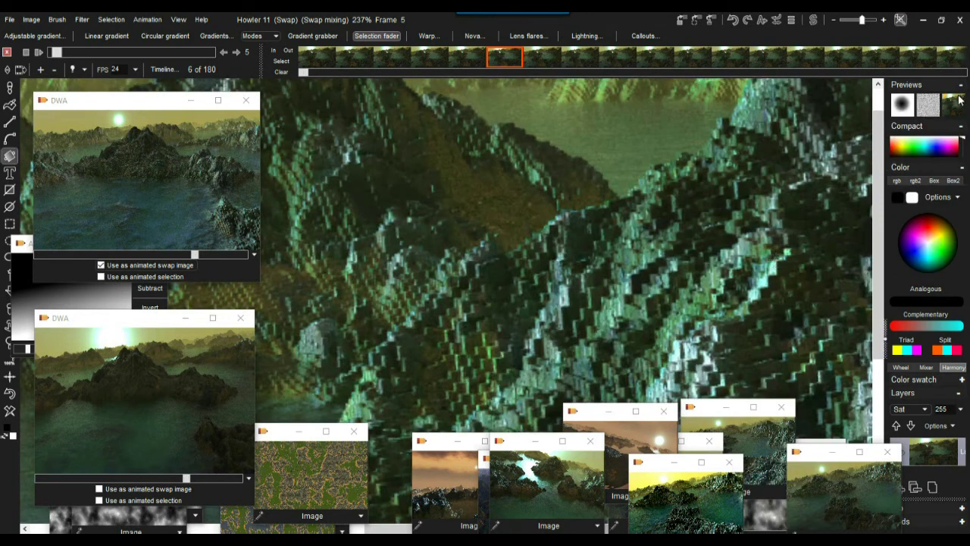
{"action": "scroll", "coordinate": [701, 193], "scroll_direction": "down", "scroll_amount": 5}
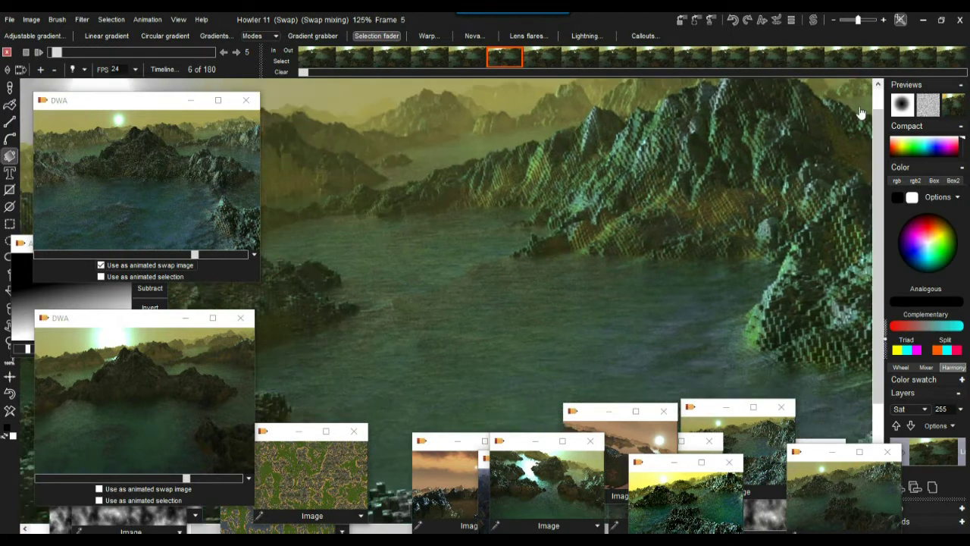
{"action": "scroll", "coordinate": [634, 314], "scroll_direction": "up", "scroll_amount": 6}
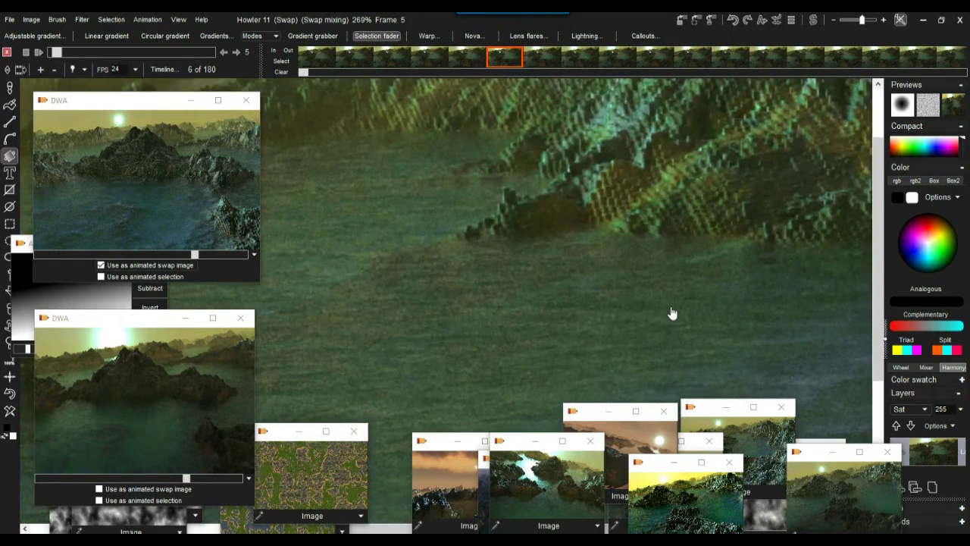
{"action": "left_click_drag", "start_coordinate": [642, 273], "coordinate": [459, 316]}
{"action": "left_click_drag", "start_coordinate": [582, 202], "coordinate": [798, 300]}
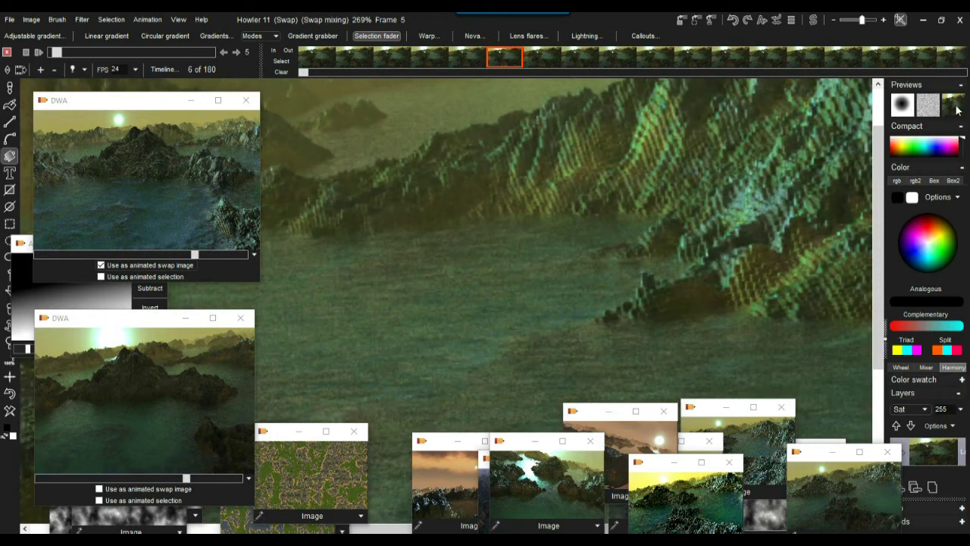
Step: Set the current layer's mode to Less than and view the swap-mixed terrain as a wider scene
{"action": "right_click", "coordinate": [958, 110]}
{"action": "mouse_move", "coordinate": [953, 166]}
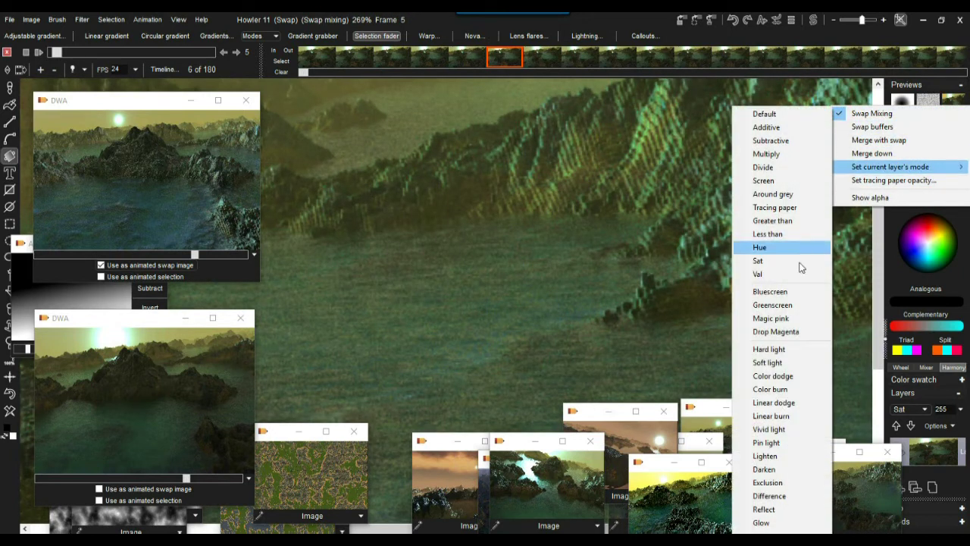
{"action": "left_click", "coordinate": [786, 238]}
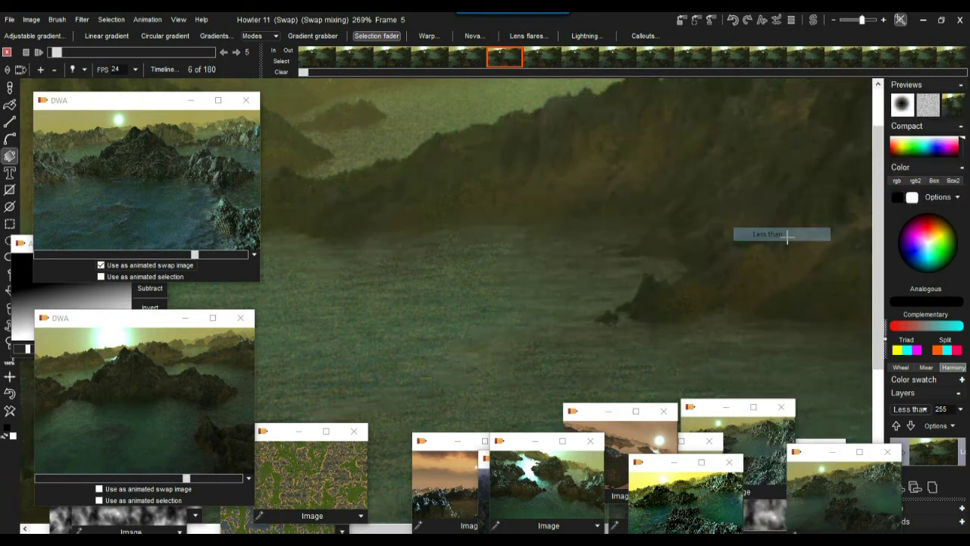
{"action": "scroll", "coordinate": [751, 189], "scroll_direction": "down", "scroll_amount": 2}
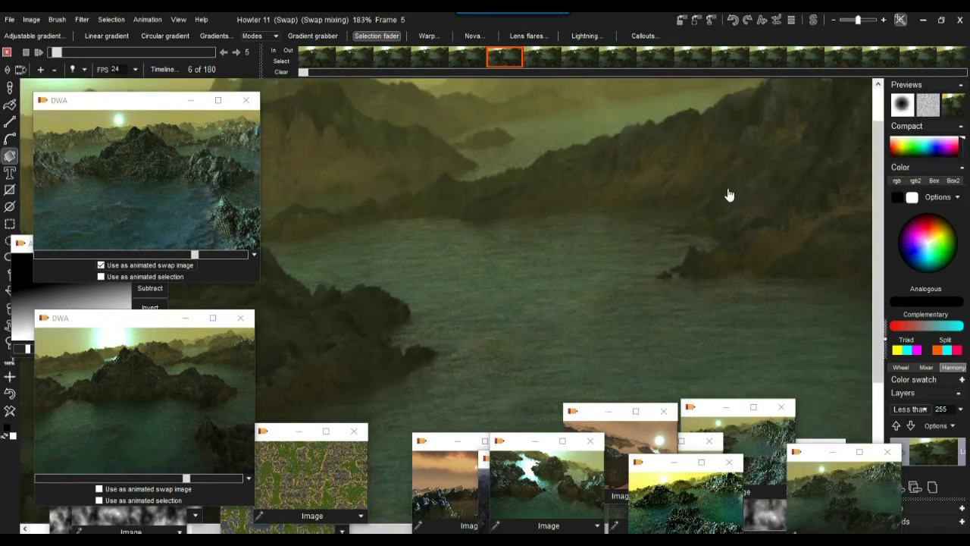
{"action": "scroll", "coordinate": [727, 196], "scroll_direction": "down", "scroll_amount": 2}
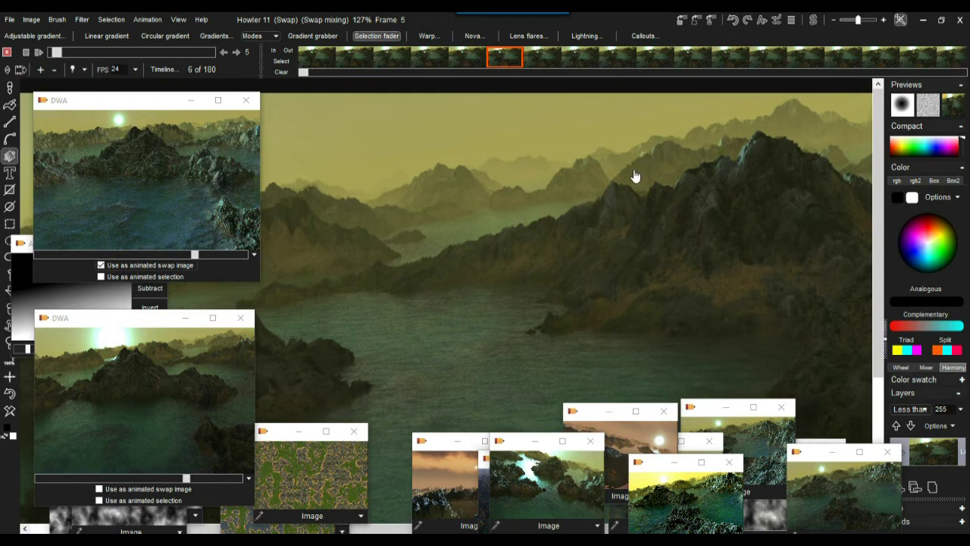
Step: Try the Greater than mode on the current layer with the sun and lake in view
{"action": "middle_click_drag", "start_coordinate": [635, 176], "coordinate": [624, 151]}
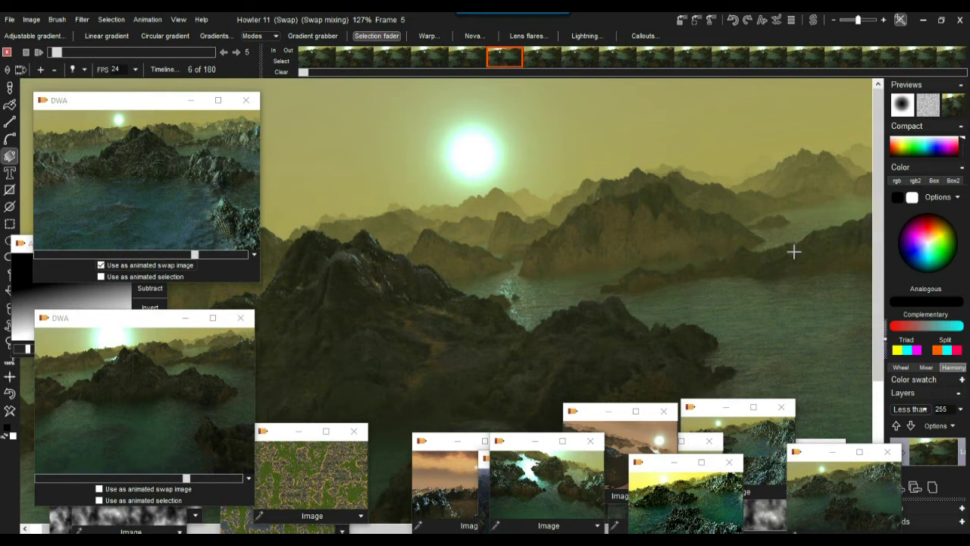
{"action": "right_click", "coordinate": [958, 108]}
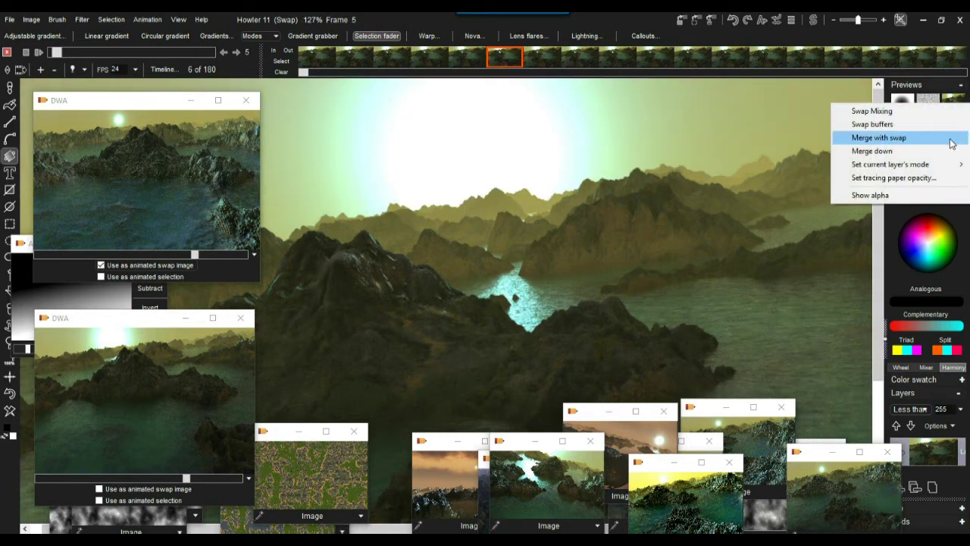
{"action": "mouse_move", "coordinate": [946, 165]}
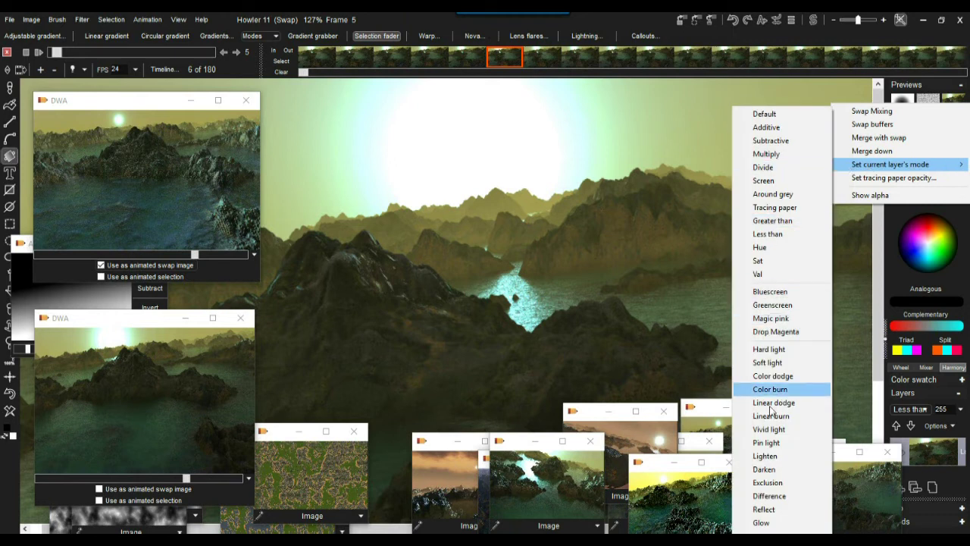
{"action": "left_click", "coordinate": [781, 221]}
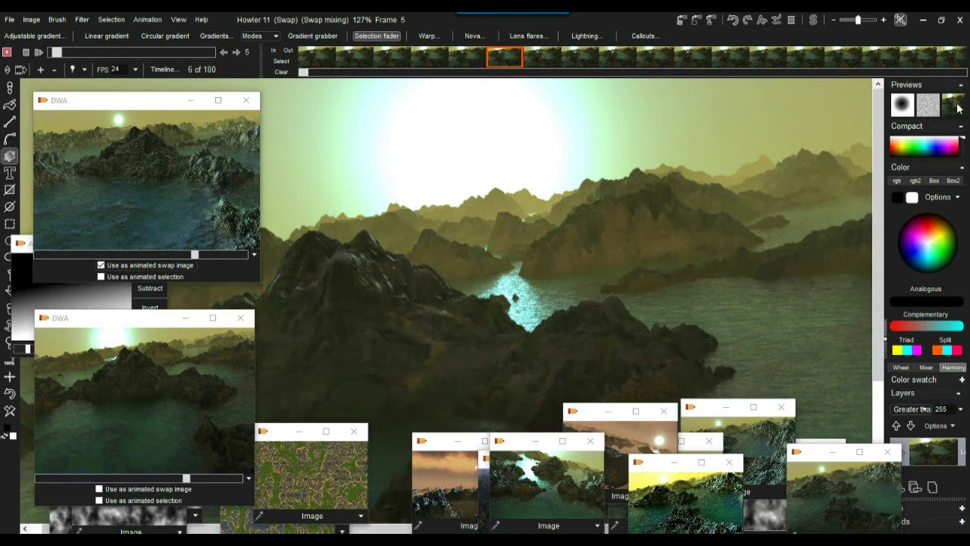
Step: Swap the main and swap buffers and examine the Greater than blend across the foreground rocks, with and without swap mixing
{"action": "left_click", "coordinate": [813, 20]}
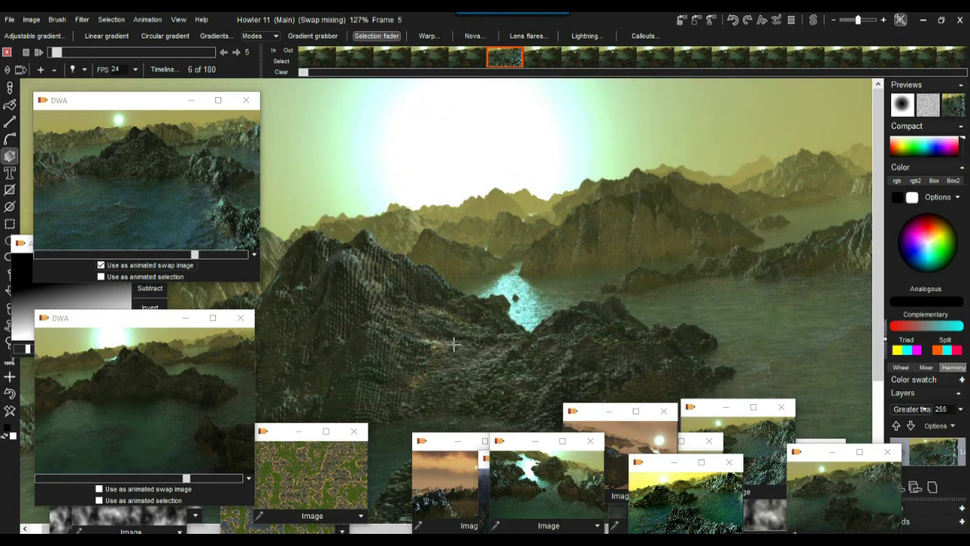
{"action": "left_click_drag", "start_coordinate": [474, 360], "coordinate": [436, 226]}
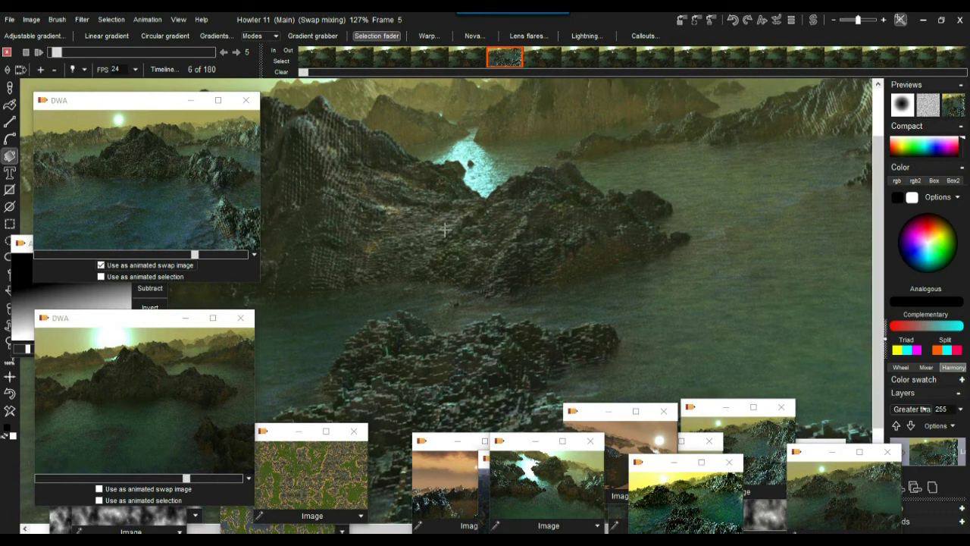
{"action": "left_click_drag", "start_coordinate": [517, 226], "coordinate": [644, 129]}
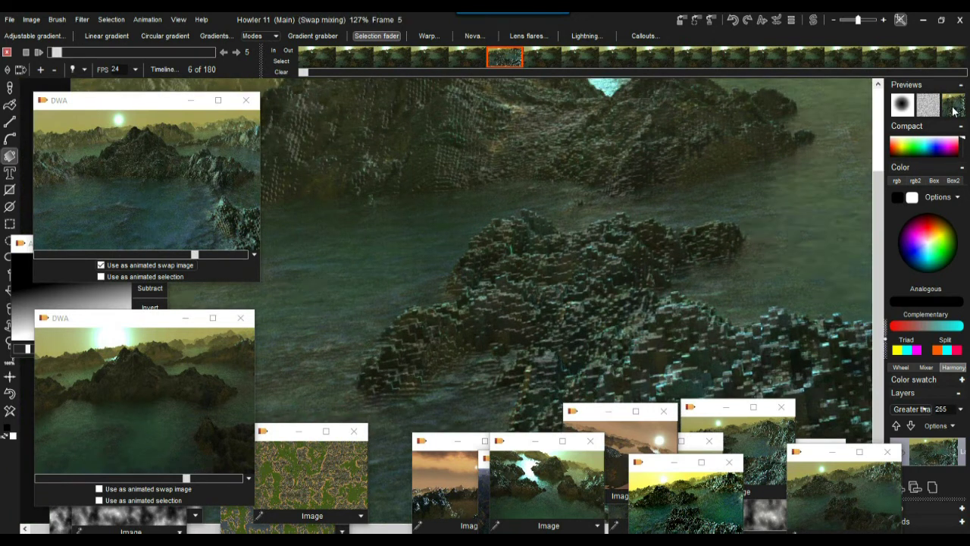
{"action": "left_click_drag", "start_coordinate": [757, 269], "coordinate": [482, 225]}
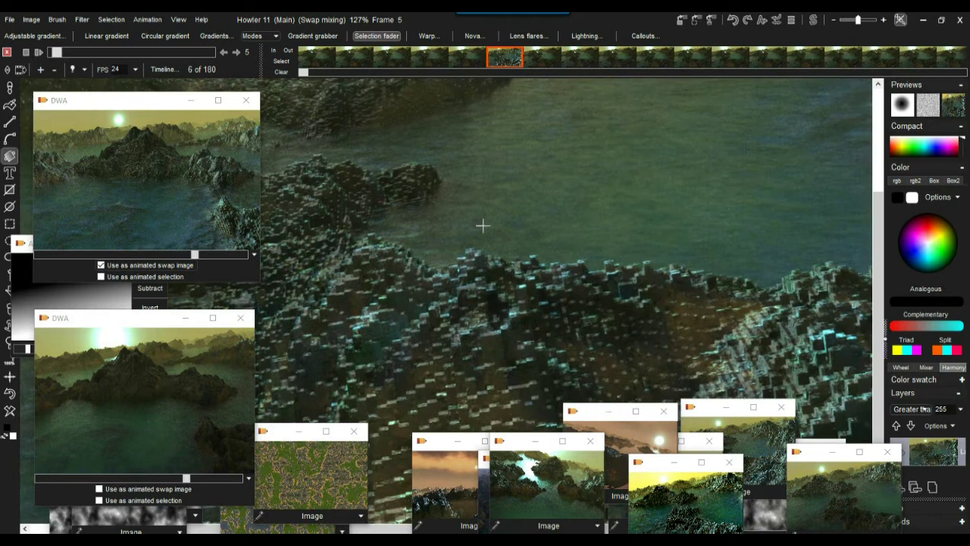
{"action": "left_click", "coordinate": [813, 20]}
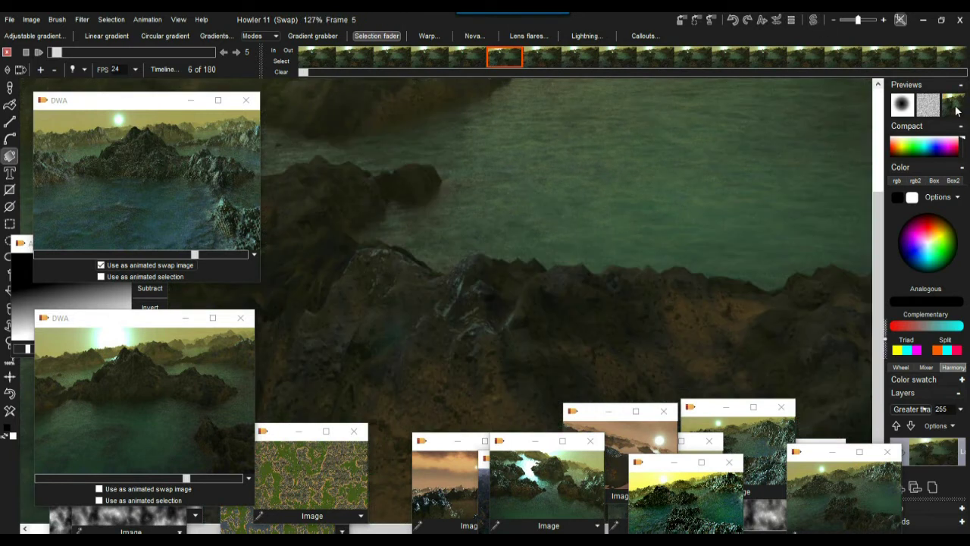
{"action": "left_click", "coordinate": [956, 112]}
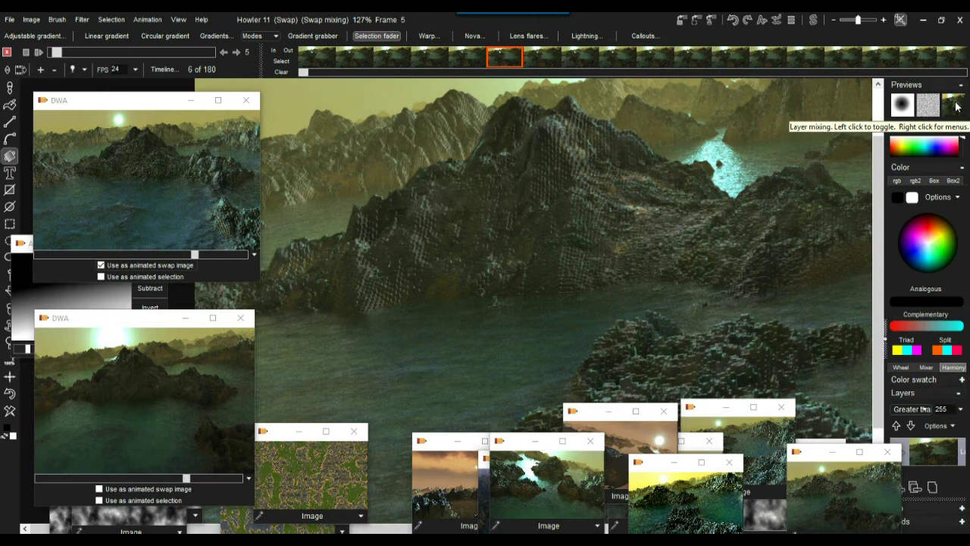
{"action": "left_click", "coordinate": [957, 107]}
{"action": "left_click", "coordinate": [957, 107]}
Step: Try the Tracing paper mode on the current layer and compare the blend with the main and swap buffers exchanged
{"action": "right_click", "coordinate": [956, 107]}
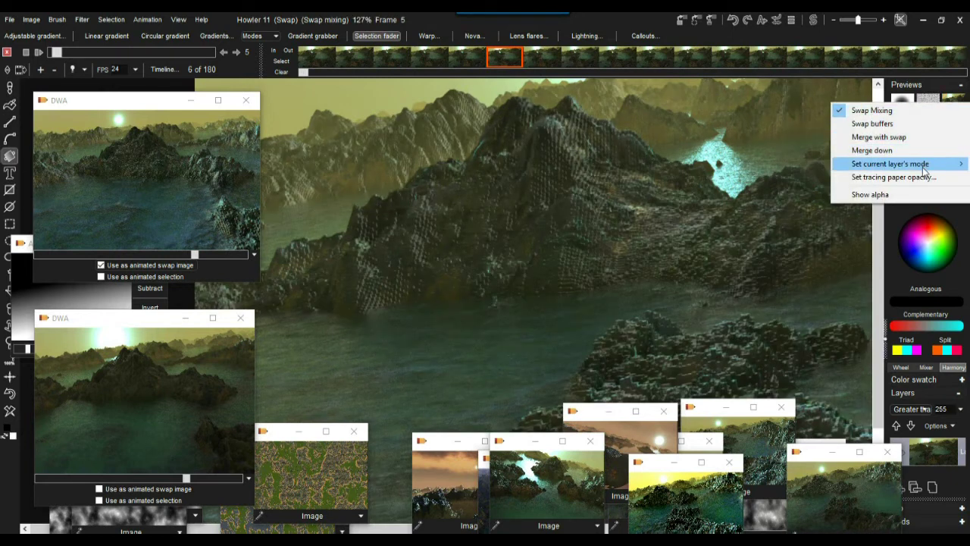
{"action": "mouse_move", "coordinate": [924, 173]}
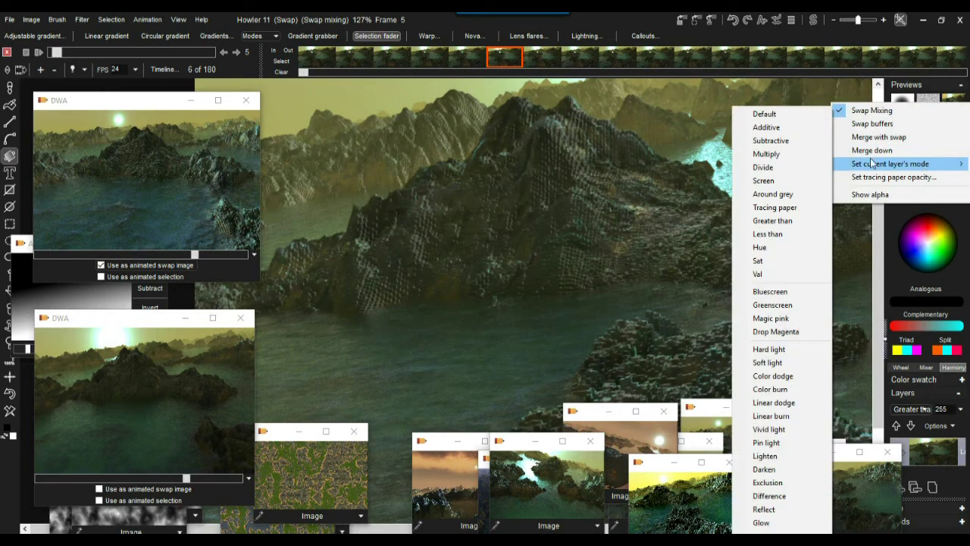
{"action": "left_click", "coordinate": [784, 213]}
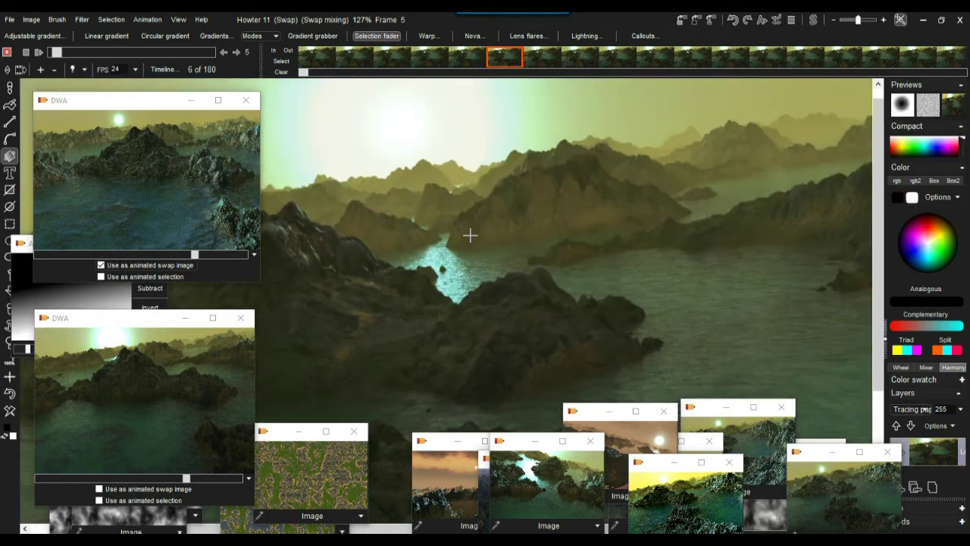
{"action": "left_click", "coordinate": [813, 23]}
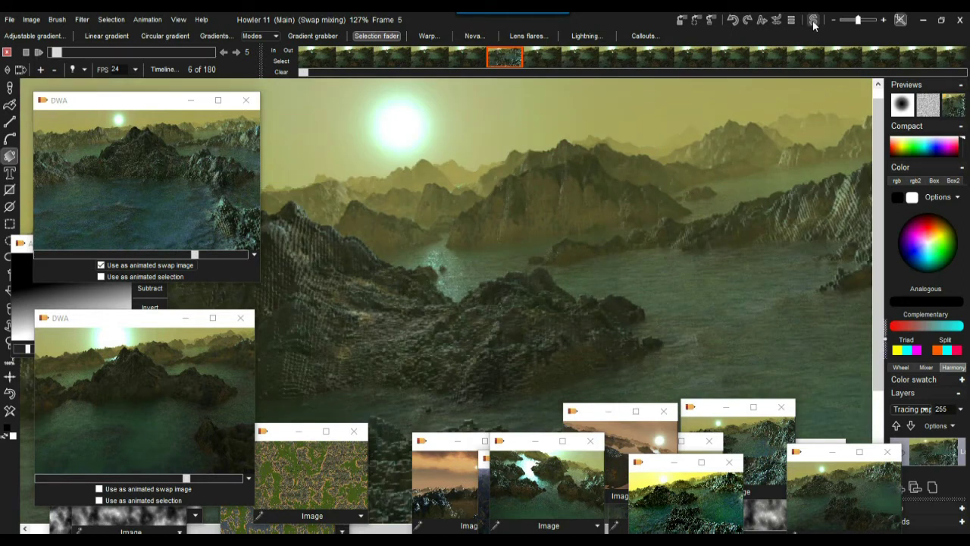
{"action": "left_click", "coordinate": [813, 22]}
{"action": "left_click", "coordinate": [813, 23]}
{"action": "left_click", "coordinate": [813, 23]}
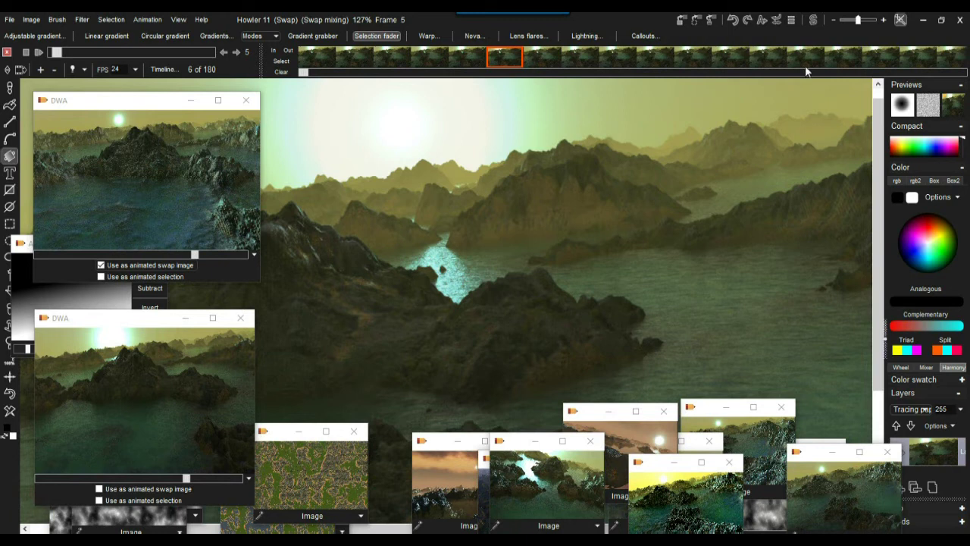
{"action": "left_click", "coordinate": [813, 23]}
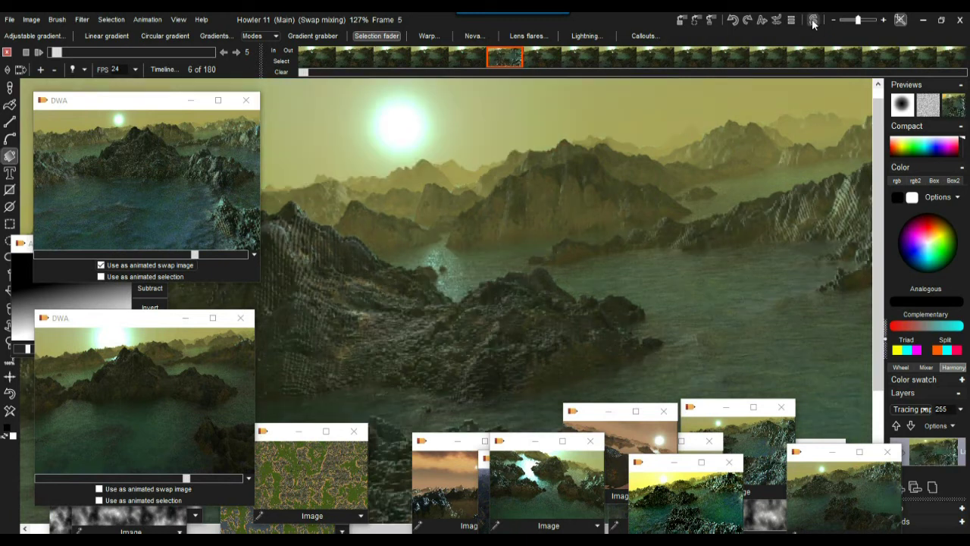
Step: Compare the main image's blocky rock detail and water with and without Tracing paper swap mixing, close up and from afar
{"action": "left_click", "coordinate": [959, 107]}
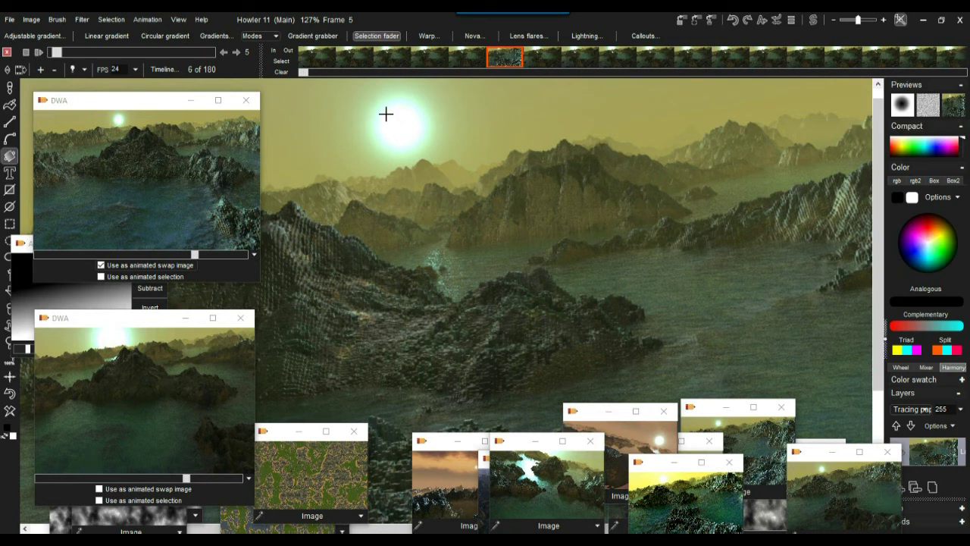
{"action": "scroll", "coordinate": [538, 109], "scroll_direction": "up", "scroll_amount": 2}
{"action": "scroll", "coordinate": [589, 225], "scroll_direction": "up", "scroll_amount": 2}
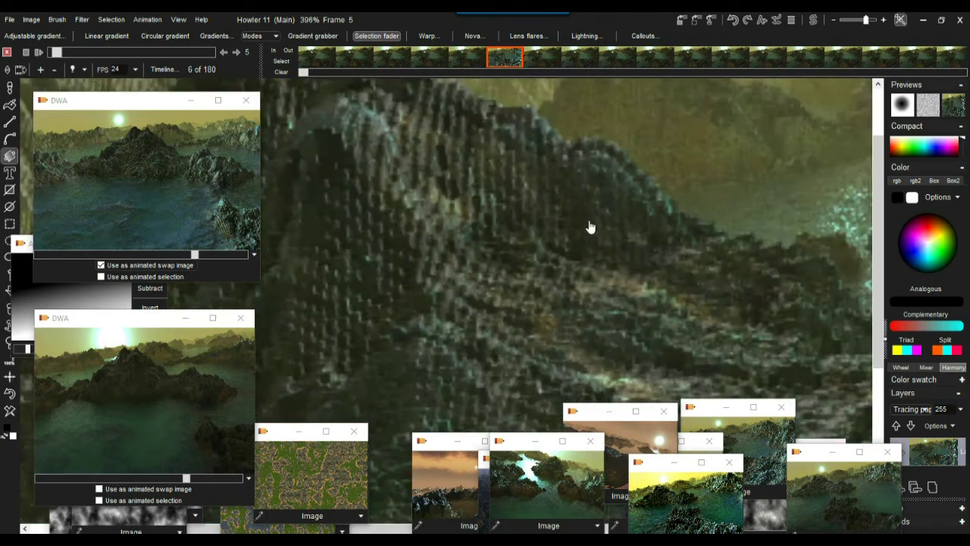
{"action": "scroll", "coordinate": [594, 227], "scroll_direction": "down", "scroll_amount": 3}
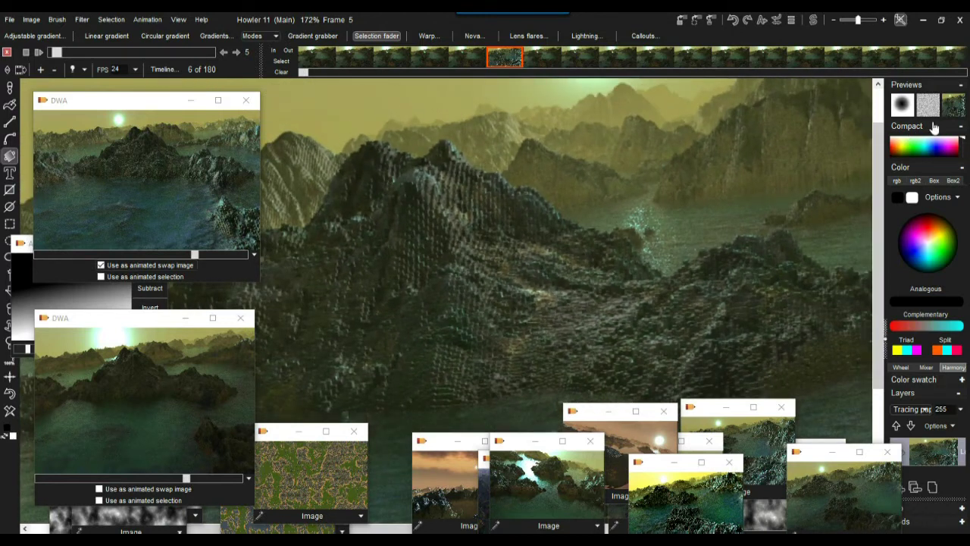
{"action": "left_click", "coordinate": [956, 106]}
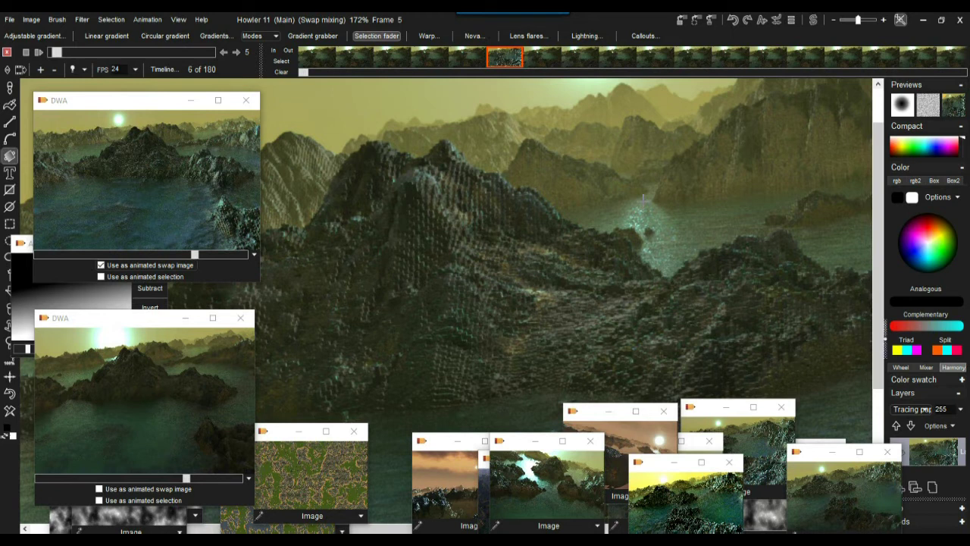
{"action": "left_click", "coordinate": [956, 106]}
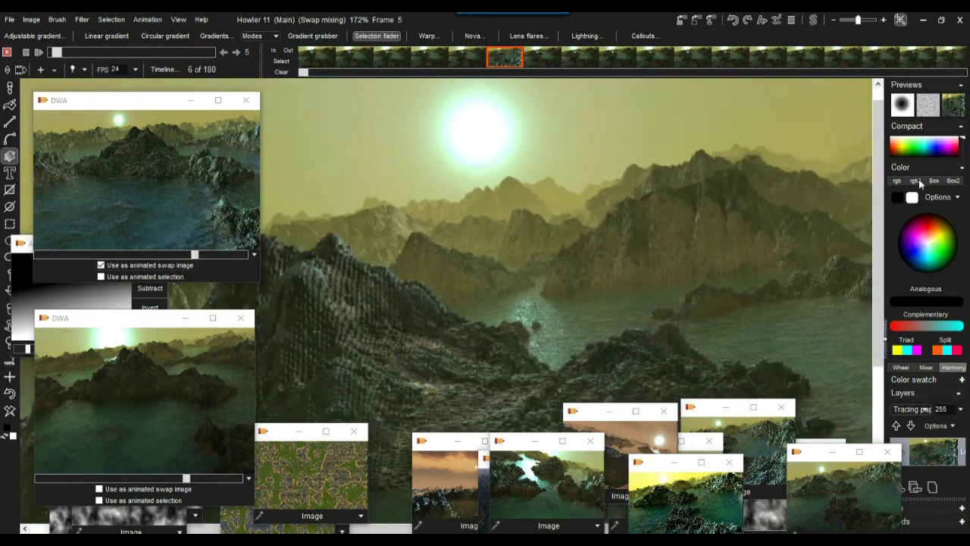
{"action": "left_click", "coordinate": [953, 110]}
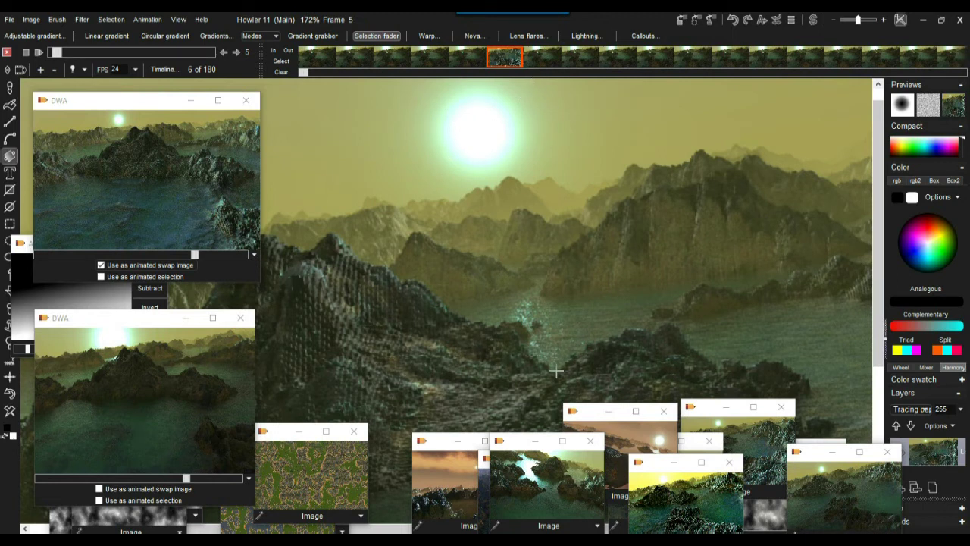
{"action": "left_click", "coordinate": [954, 106]}
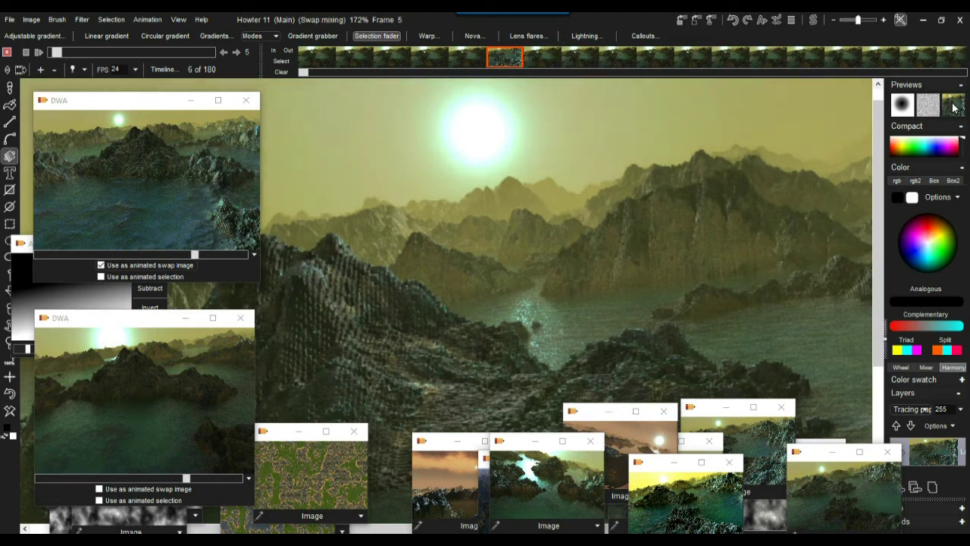
Step: Try the Screen mode on the current layer and compare the scene with and without swap mixing
{"action": "right_click", "coordinate": [954, 108]}
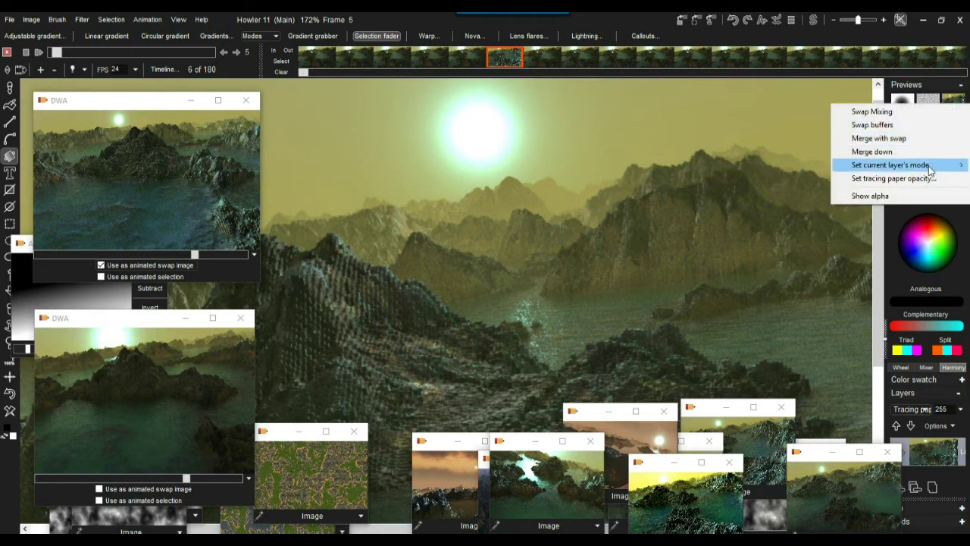
{"action": "mouse_move", "coordinate": [924, 166]}
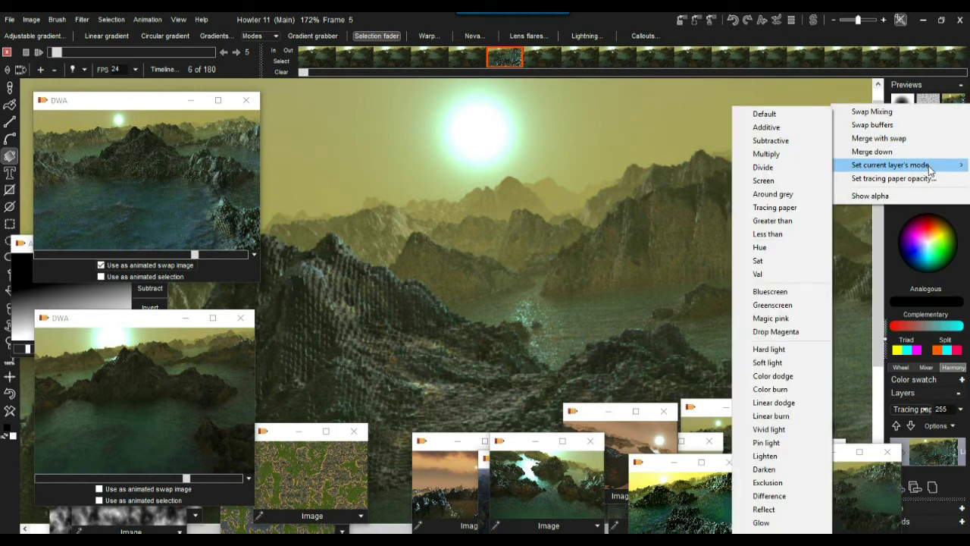
{"action": "left_click", "coordinate": [784, 180]}
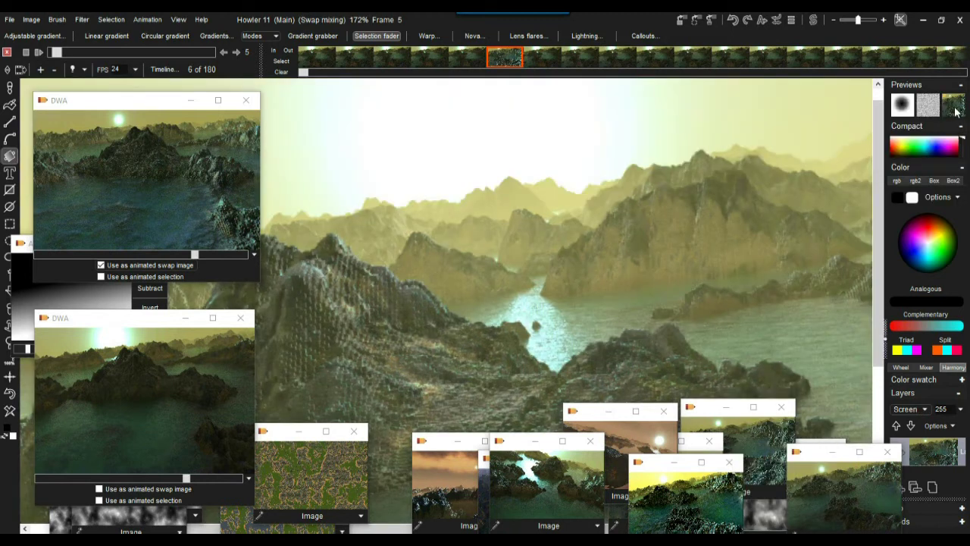
{"action": "left_click", "coordinate": [954, 110]}
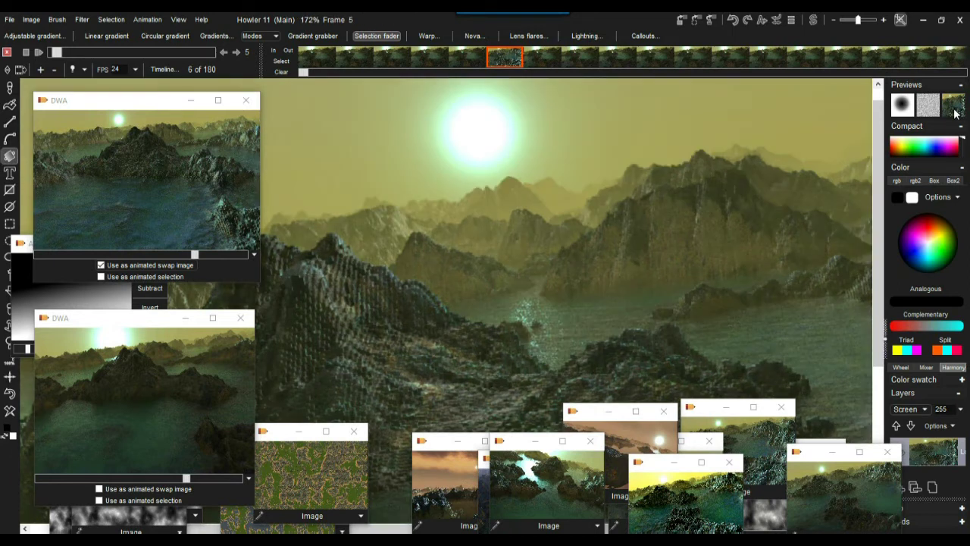
Step: Set the current layer's mode to Around grey, swap the buffers, and compare the scene with and without swap mixing
{"action": "right_click", "coordinate": [954, 110]}
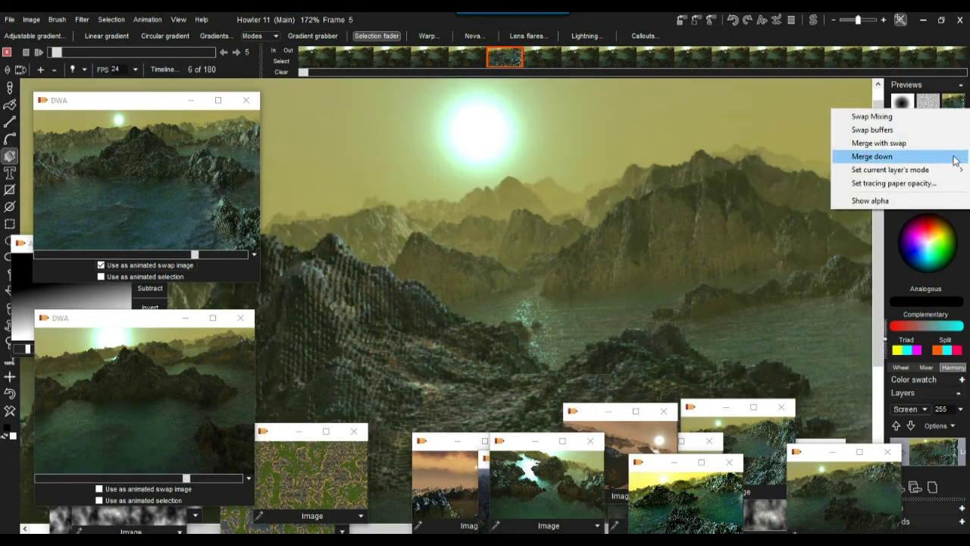
{"action": "mouse_move", "coordinate": [953, 170]}
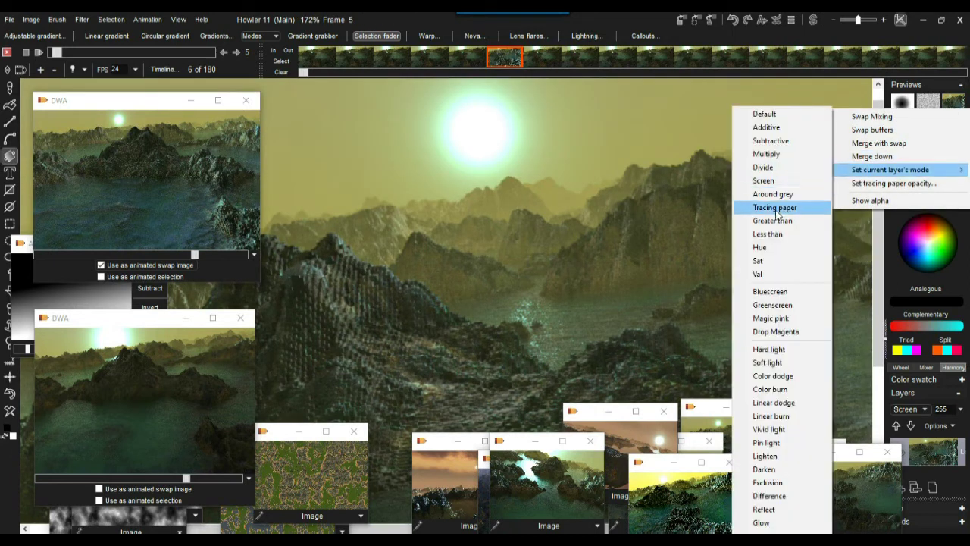
{"action": "left_click", "coordinate": [803, 194]}
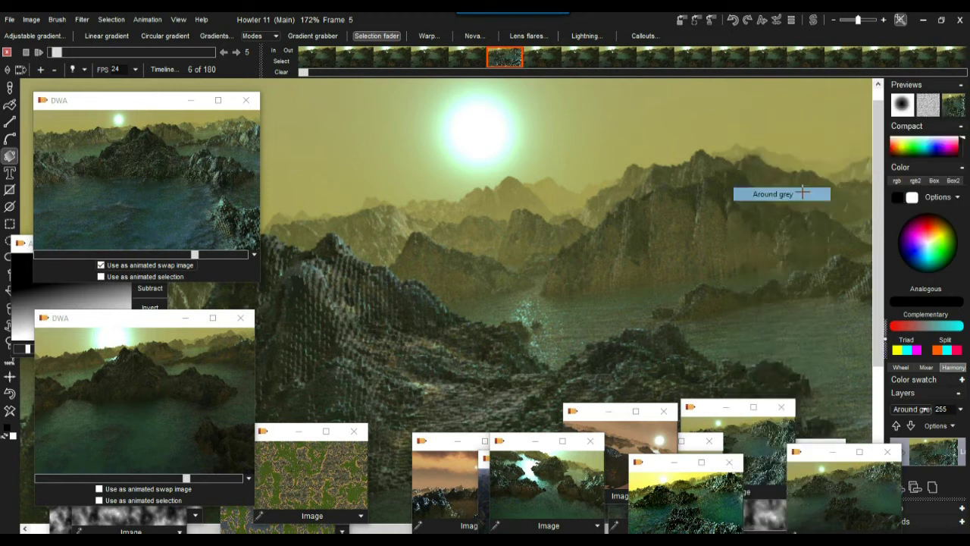
{"action": "left_click", "coordinate": [953, 110]}
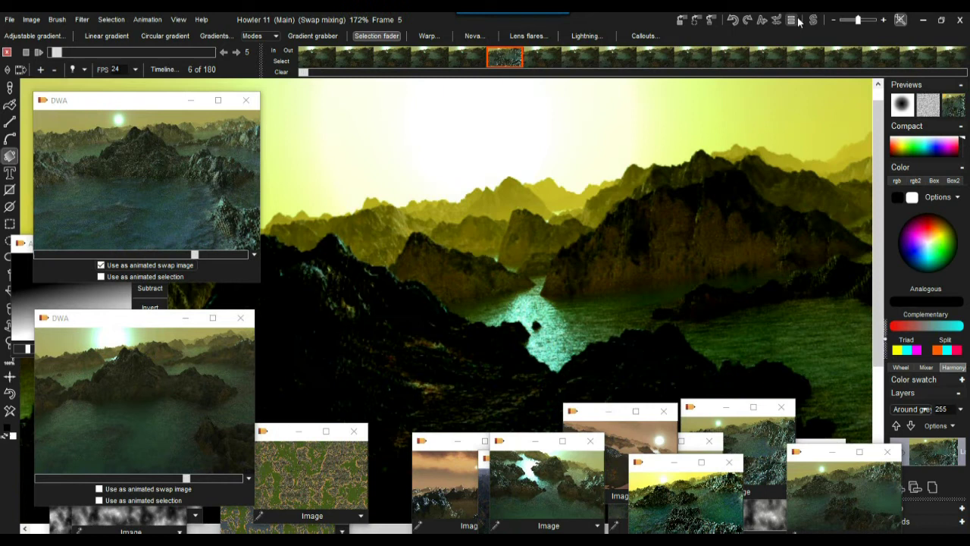
{"action": "left_click", "coordinate": [813, 21]}
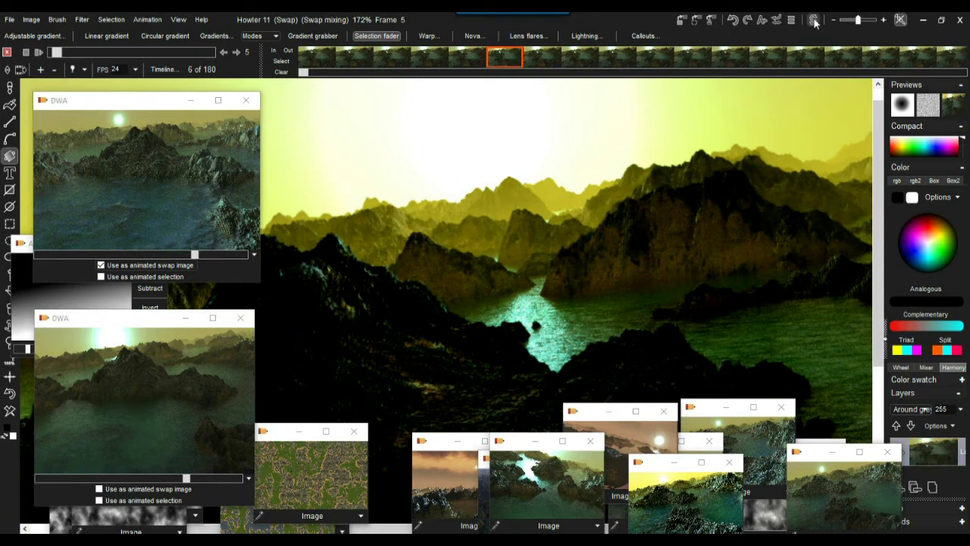
{"action": "left_click", "coordinate": [952, 104]}
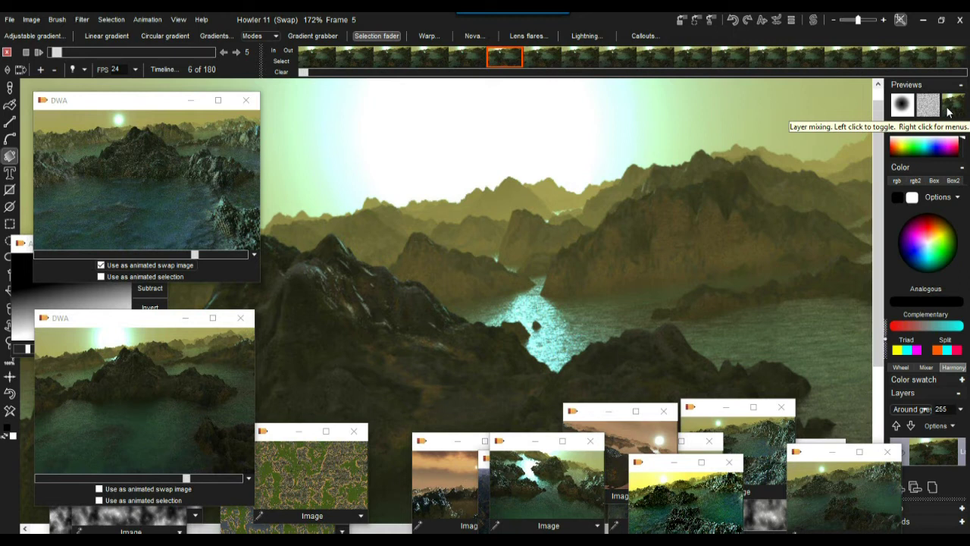
{"action": "left_click", "coordinate": [952, 107]}
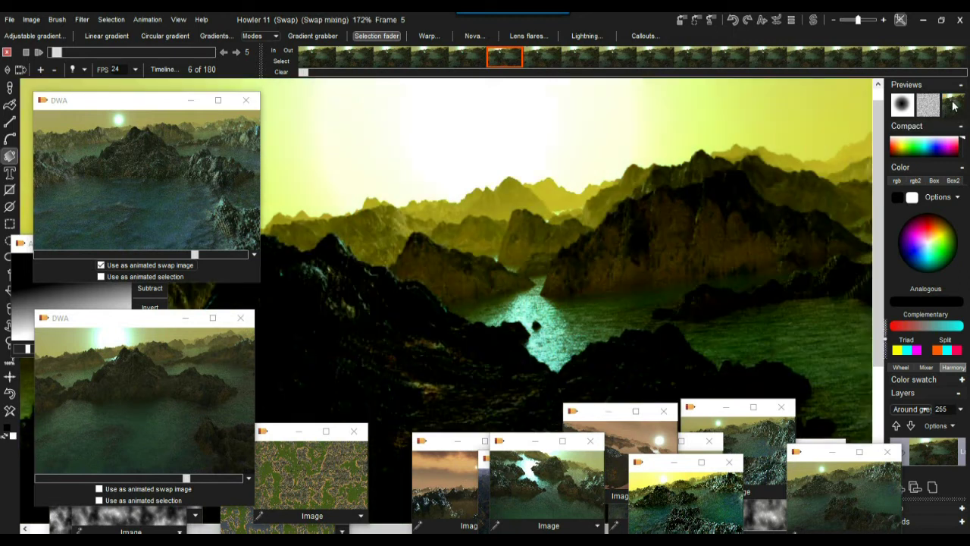
Step: Try the Additive mode on the current layer and compare the scene with and without swap mixing and with the buffers exchanged
{"action": "right_click", "coordinate": [957, 108]}
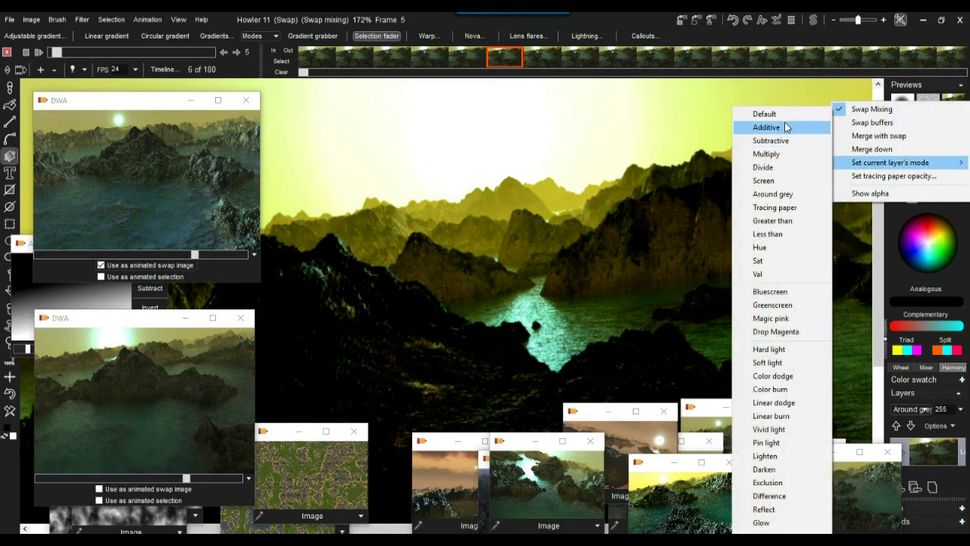
{"action": "left_click", "coordinate": [787, 130]}
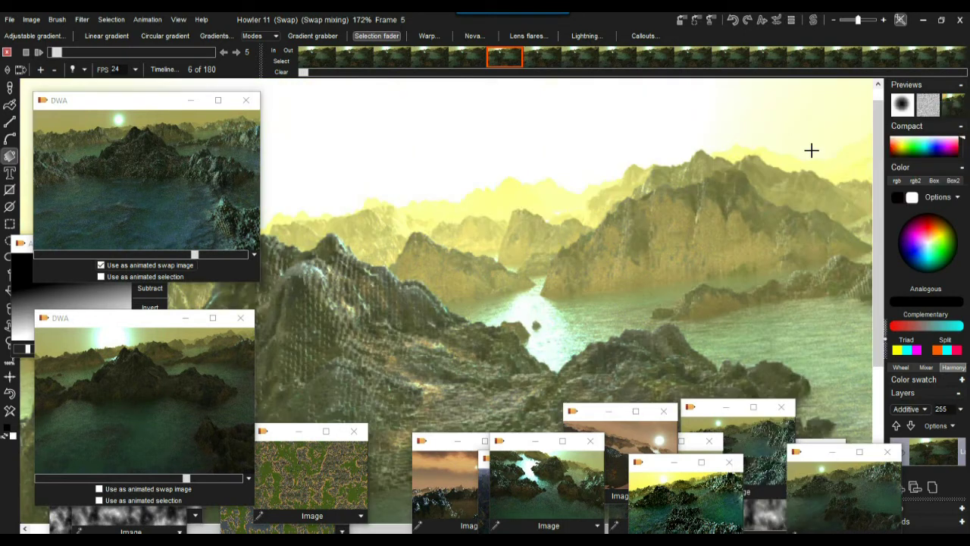
{"action": "left_click", "coordinate": [956, 108]}
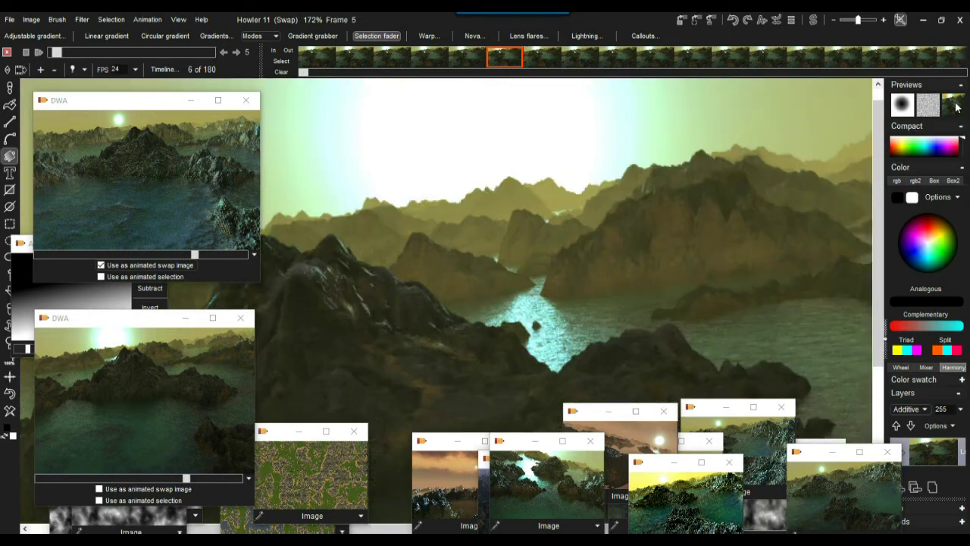
{"action": "left_click", "coordinate": [956, 108]}
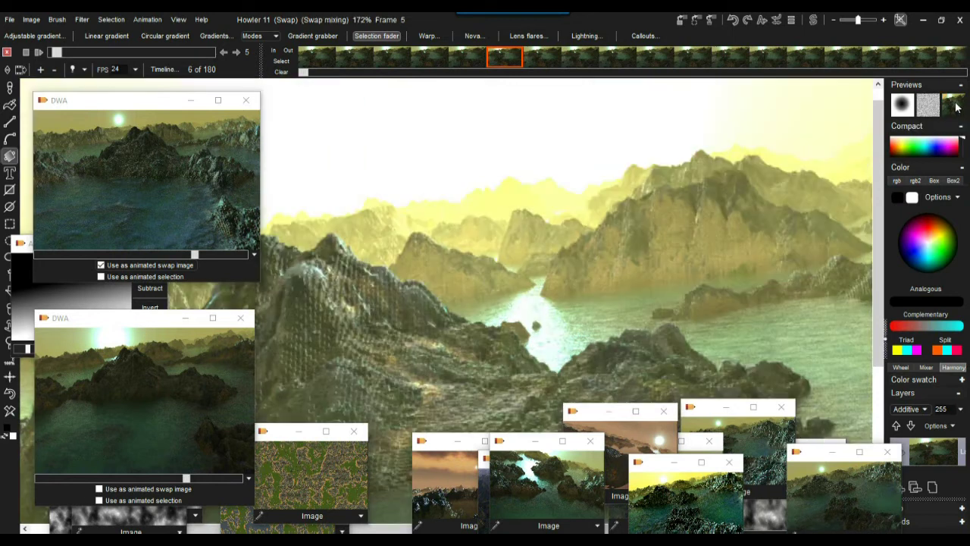
{"action": "left_click", "coordinate": [813, 20]}
{"action": "left_click", "coordinate": [814, 21]}
{"action": "left_click", "coordinate": [814, 21]}
{"action": "left_click", "coordinate": [813, 21]}
{"action": "left_click", "coordinate": [814, 21]}
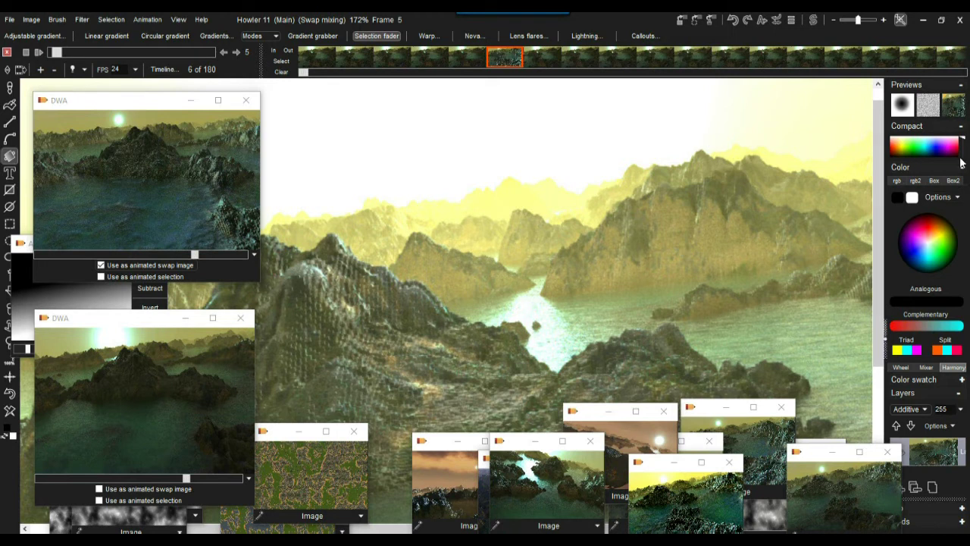
Step: Try the Divide mode on the current layer, compare it with the main and swap buffers exchanged, and turn swap mixing off
{"action": "left_click", "coordinate": [953, 110]}
{"action": "mouse_move", "coordinate": [952, 170]}
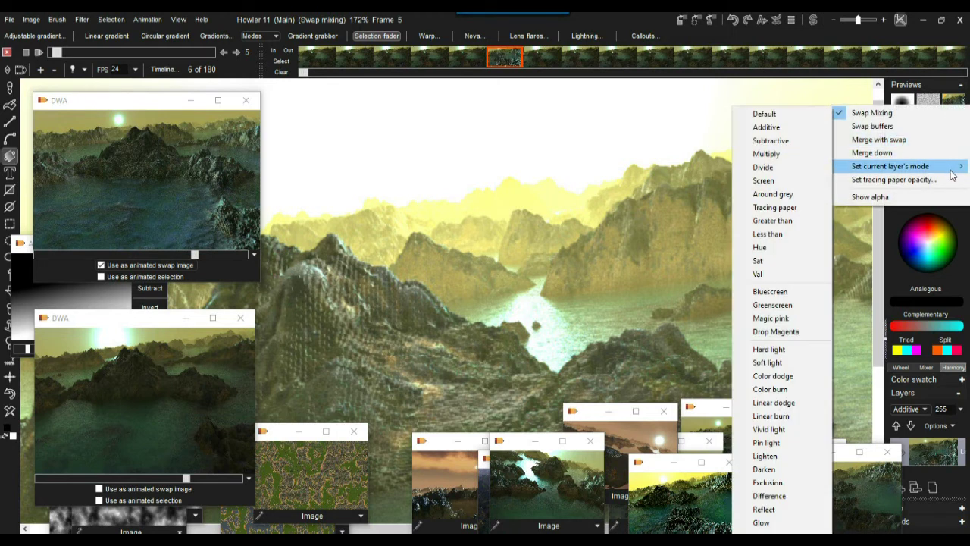
{"action": "left_click", "coordinate": [811, 167]}
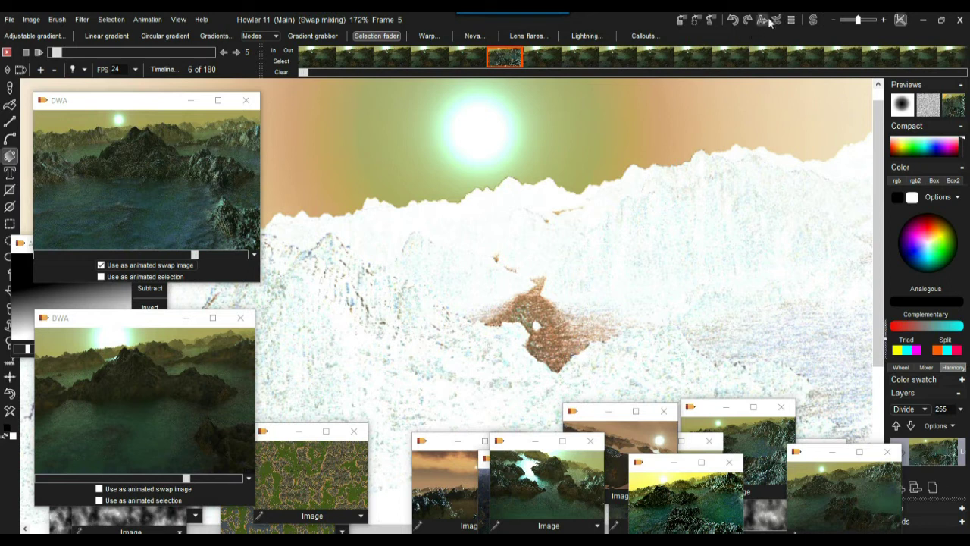
{"action": "left_click", "coordinate": [813, 21]}
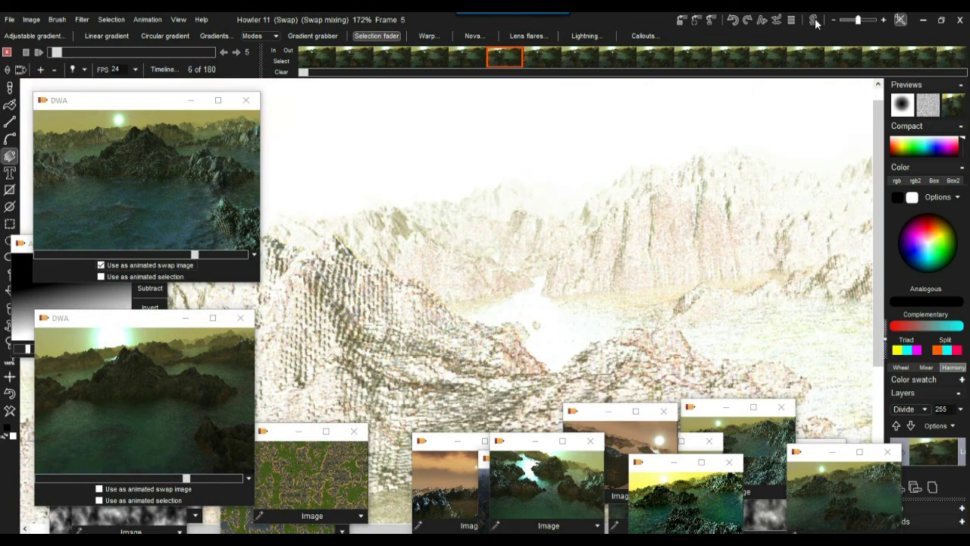
{"action": "left_click", "coordinate": [814, 21]}
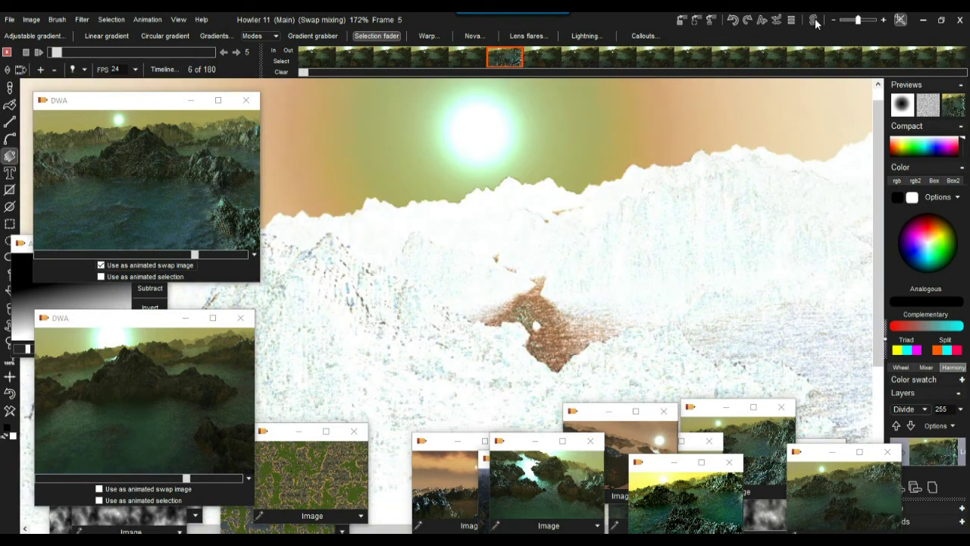
{"action": "left_click", "coordinate": [814, 21]}
{"action": "left_click", "coordinate": [814, 21]}
{"action": "left_click", "coordinate": [814, 21]}
{"action": "left_click", "coordinate": [814, 22]}
{"action": "left_click", "coordinate": [955, 109]}
Step: Set the current layer's mode to Tracing paper and turn swap mixing on
{"action": "right_click", "coordinate": [954, 110]}
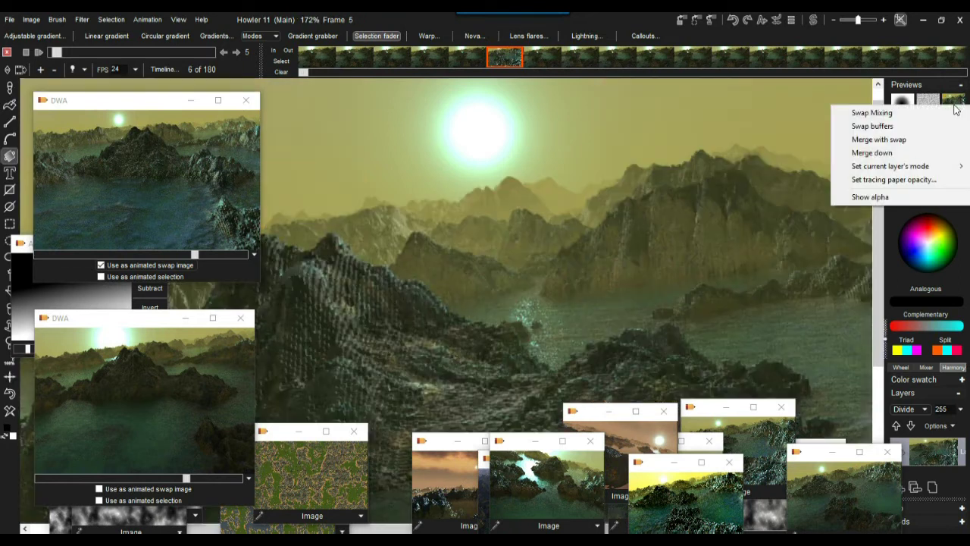
{"action": "mouse_move", "coordinate": [945, 172]}
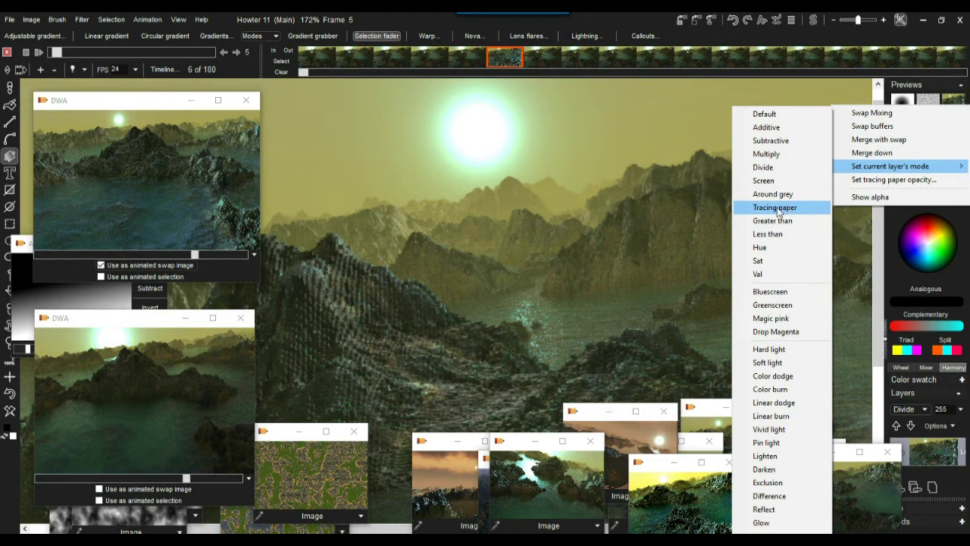
{"action": "left_click", "coordinate": [786, 209]}
{"action": "left_click", "coordinate": [957, 108]}
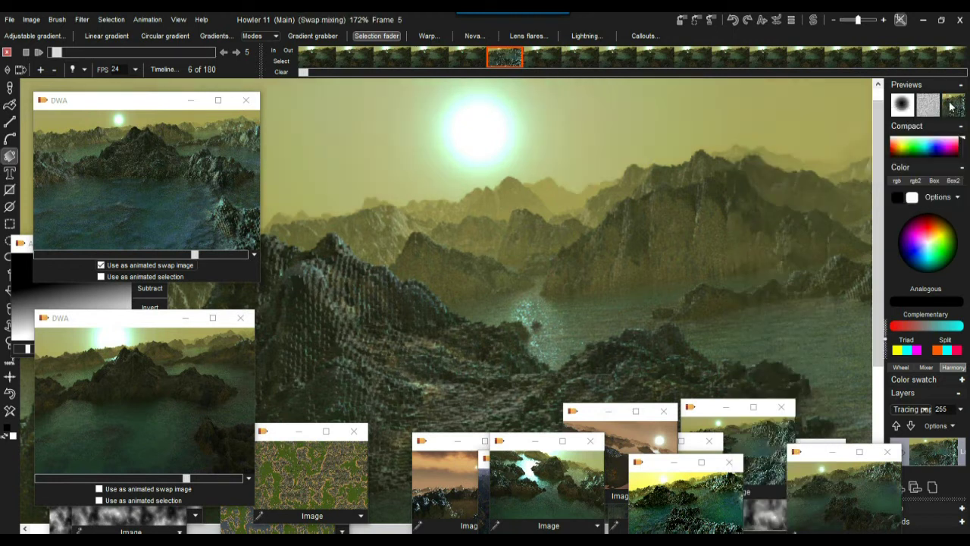
Step: Compare the rock faces and water between the swap and main buffers in the Tracing paper blend, close up and from afar
{"action": "left_click", "coordinate": [813, 21]}
{"action": "scroll", "coordinate": [710, 258], "scroll_direction": "up", "scroll_amount": 5}
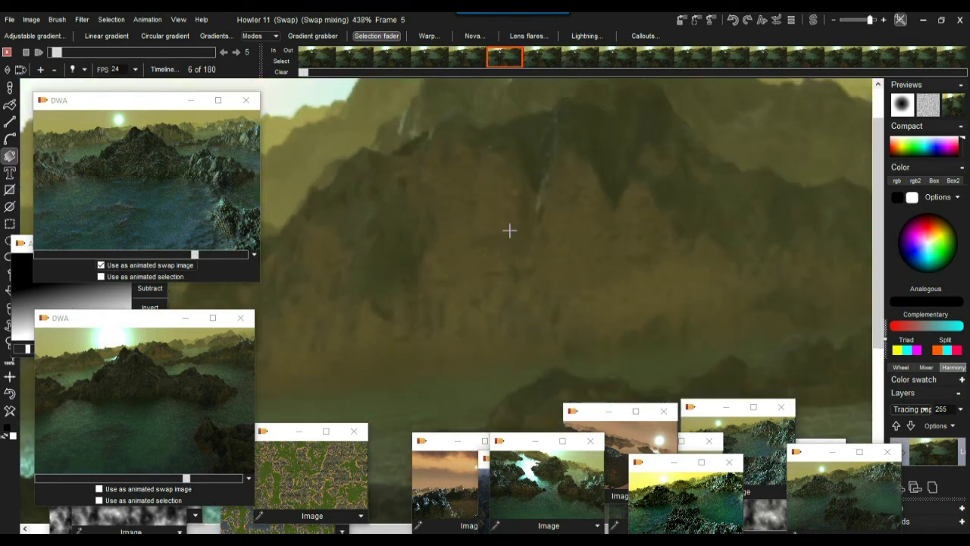
{"action": "left_click_drag", "start_coordinate": [412, 245], "coordinate": [617, 327]}
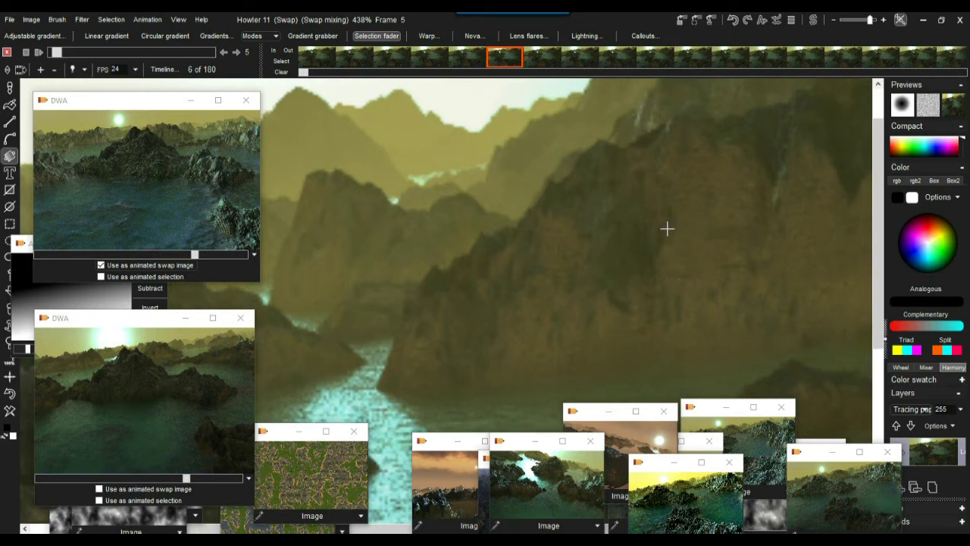
{"action": "left_click", "coordinate": [813, 21]}
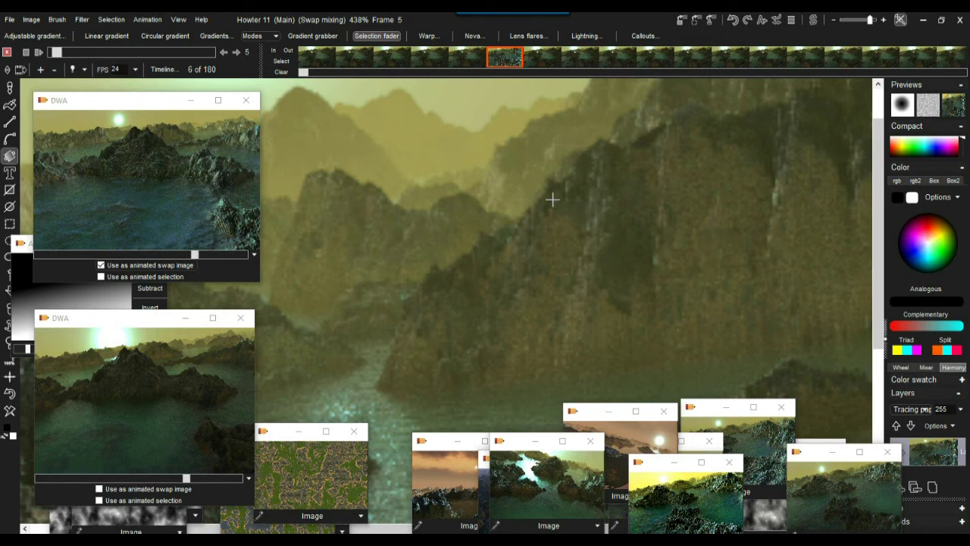
{"action": "scroll", "coordinate": [704, 260], "scroll_direction": "down", "scroll_amount": 2}
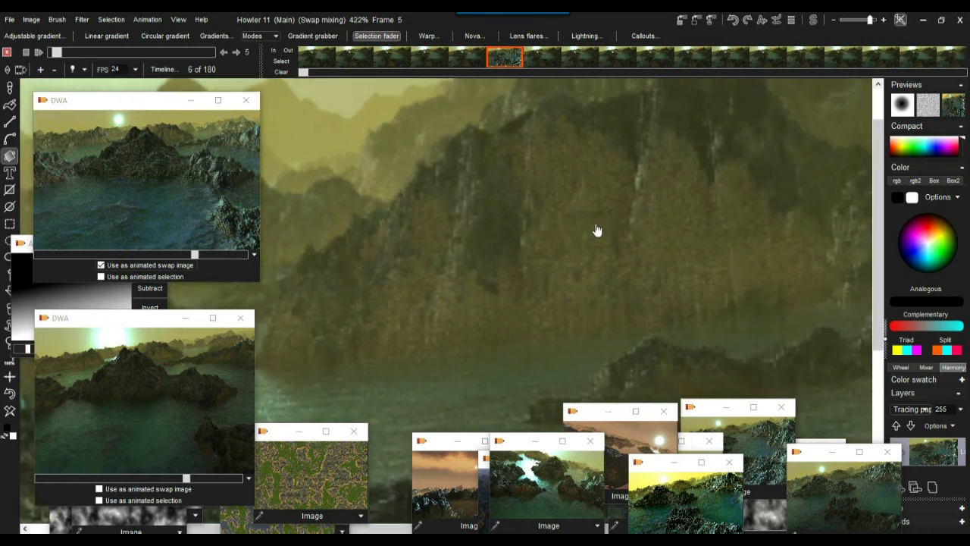
{"action": "scroll", "coordinate": [562, 239], "scroll_direction": "down", "scroll_amount": 5}
{"action": "scroll", "coordinate": [589, 299], "scroll_direction": "up", "scroll_amount": 2}
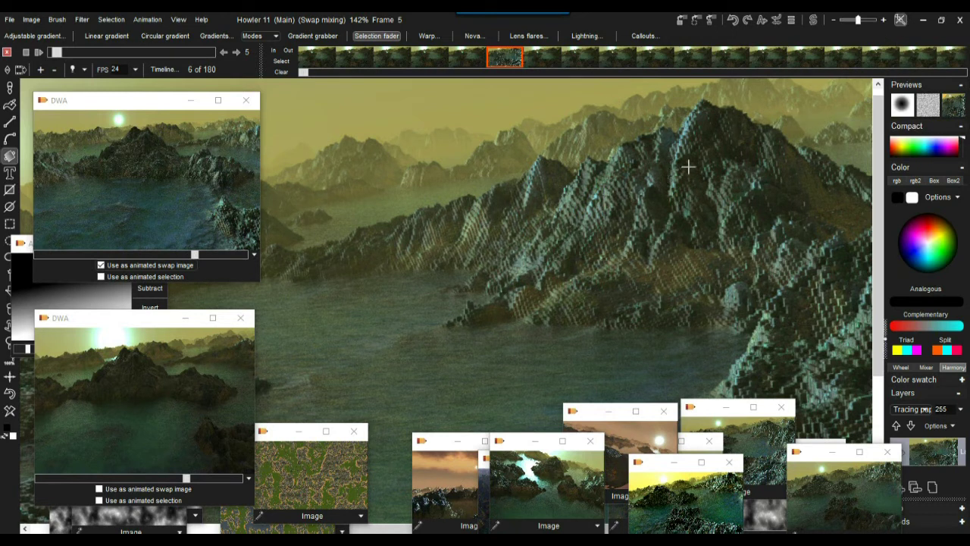
Step: Compare the large blocky mountain with and without swap mixing, in the main buffer and in the swap buffer
{"action": "right_click", "coordinate": [953, 109]}
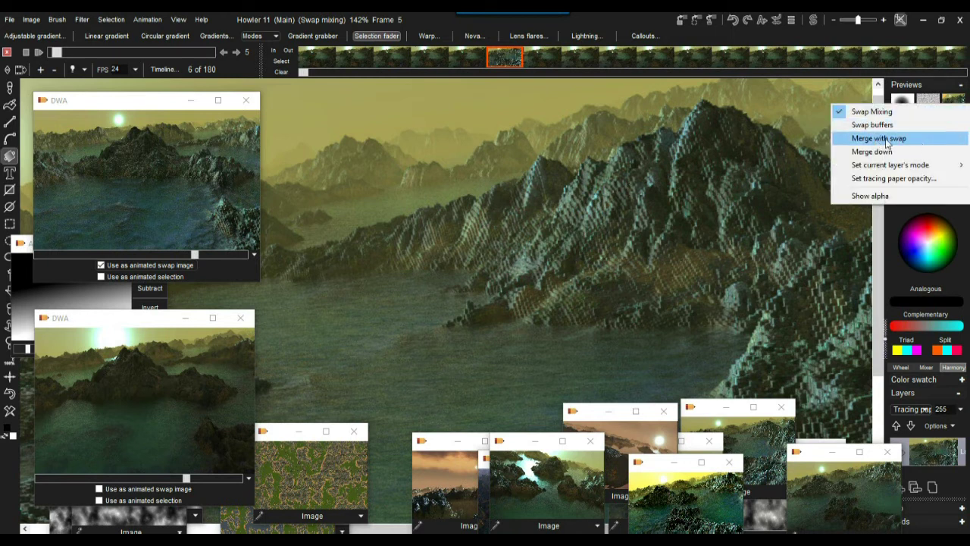
{"action": "left_click", "coordinate": [872, 111]}
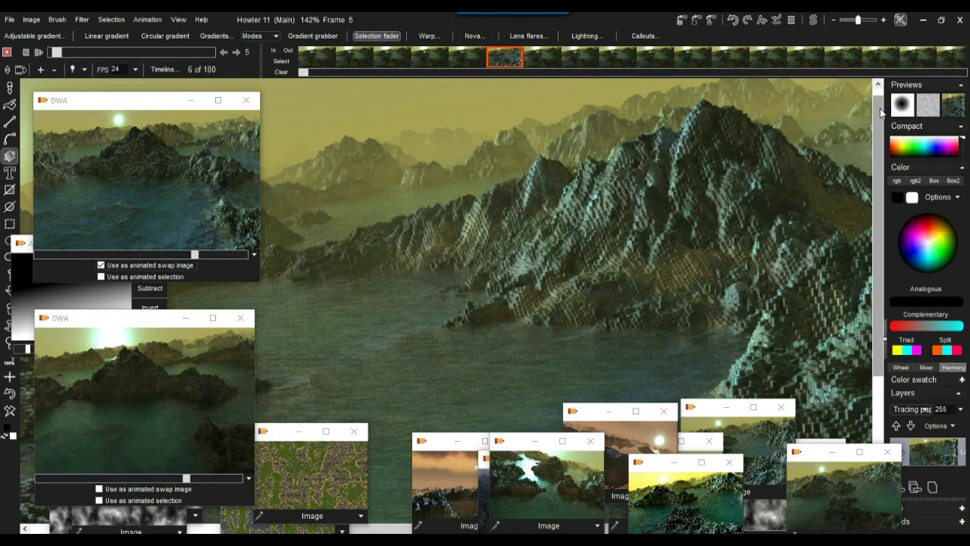
{"action": "right_click", "coordinate": [956, 104]}
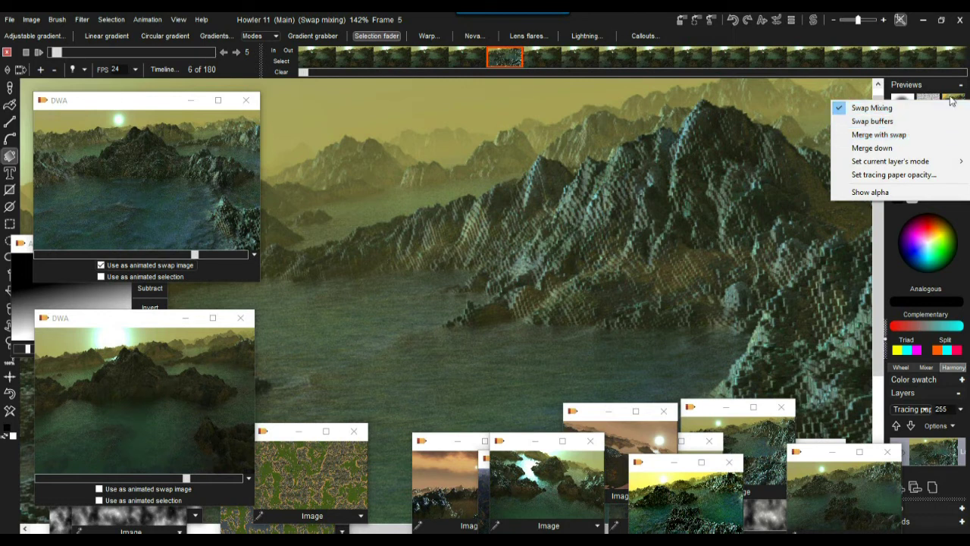
{"action": "left_click", "coordinate": [942, 88]}
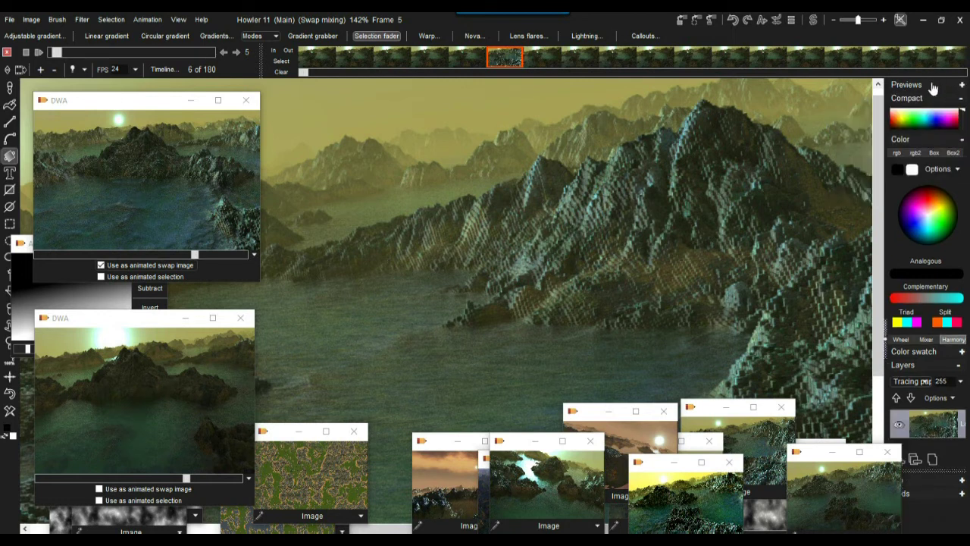
{"action": "left_click", "coordinate": [946, 87]}
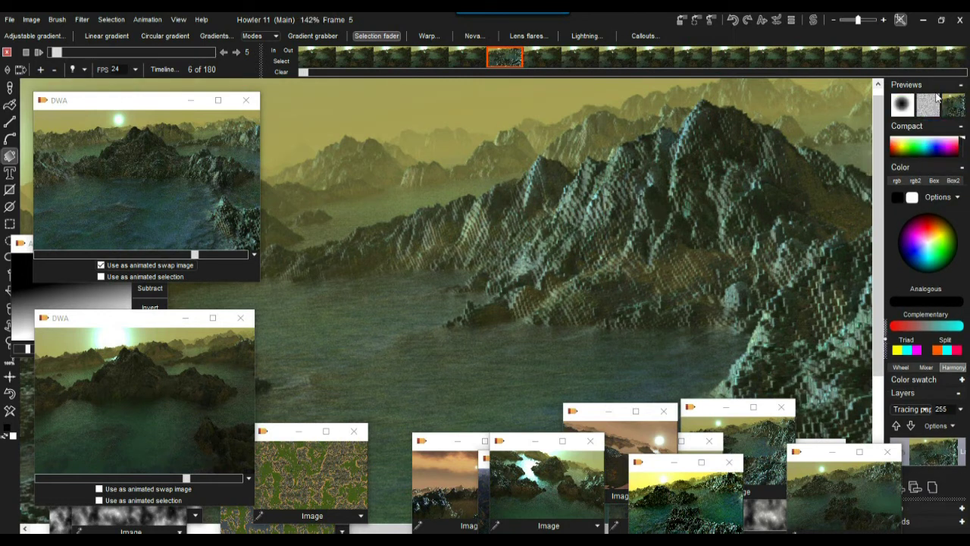
{"action": "left_click", "coordinate": [814, 20]}
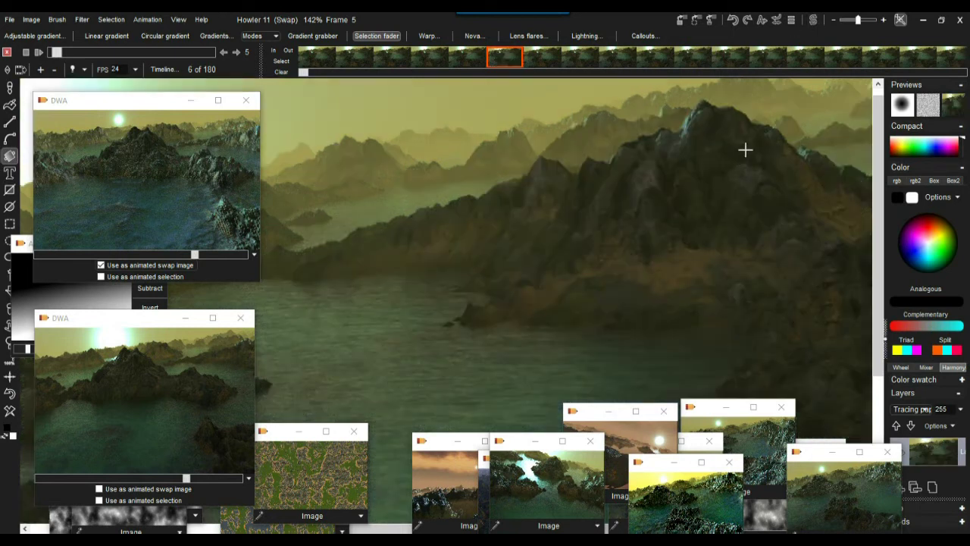
{"action": "left_click", "coordinate": [951, 107]}
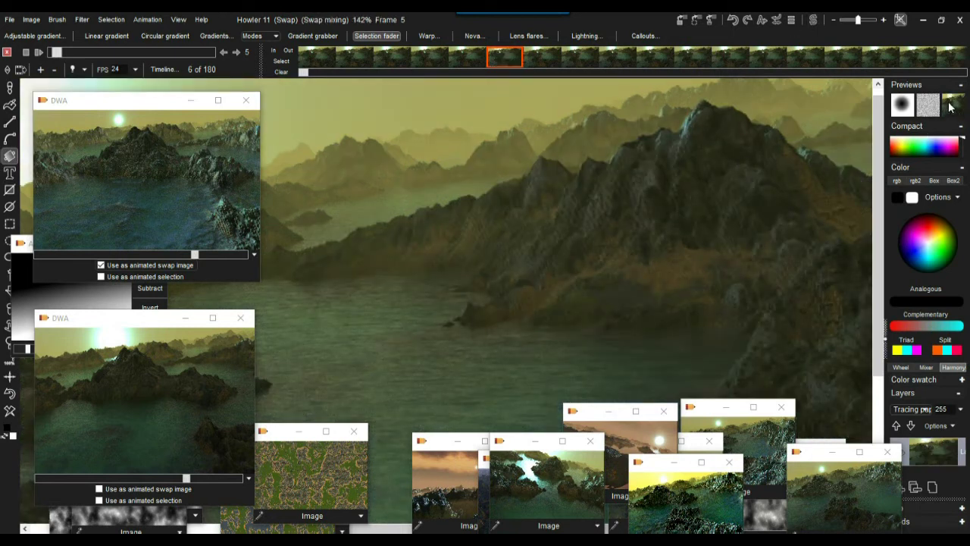
Step: Reapply the Tracing paper mode and examine the foreground peak's smooth rock texture close up with and without swap mixing
{"action": "right_click", "coordinate": [956, 112]}
{"action": "mouse_move", "coordinate": [945, 168]}
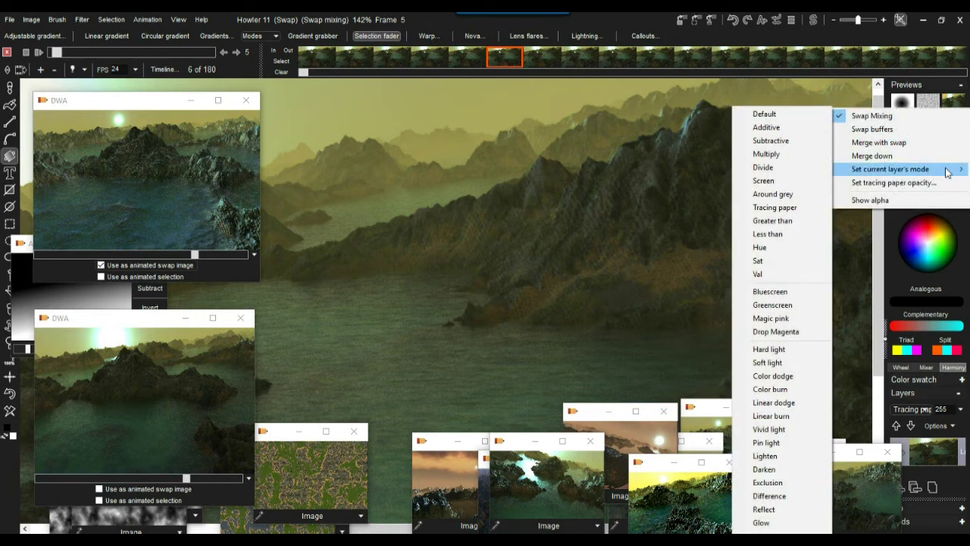
{"action": "left_click", "coordinate": [788, 209]}
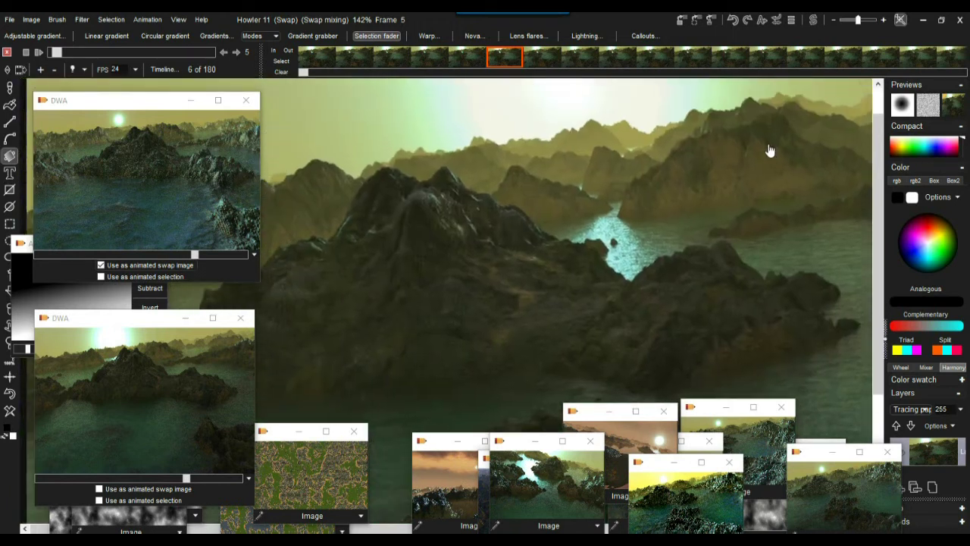
{"action": "scroll", "coordinate": [542, 185], "scroll_direction": "up", "scroll_amount": 3}
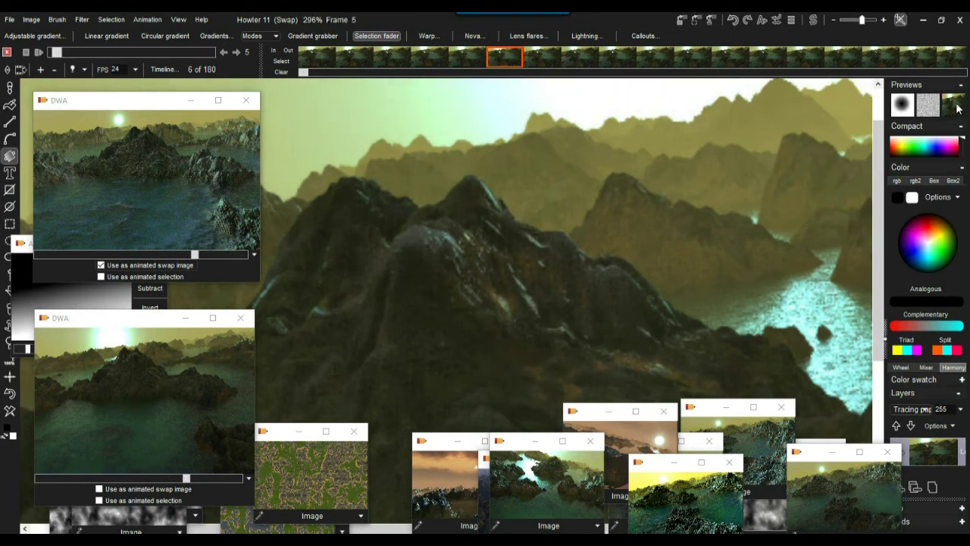
{"action": "scroll", "coordinate": [541, 299], "scroll_direction": "up", "scroll_amount": 2}
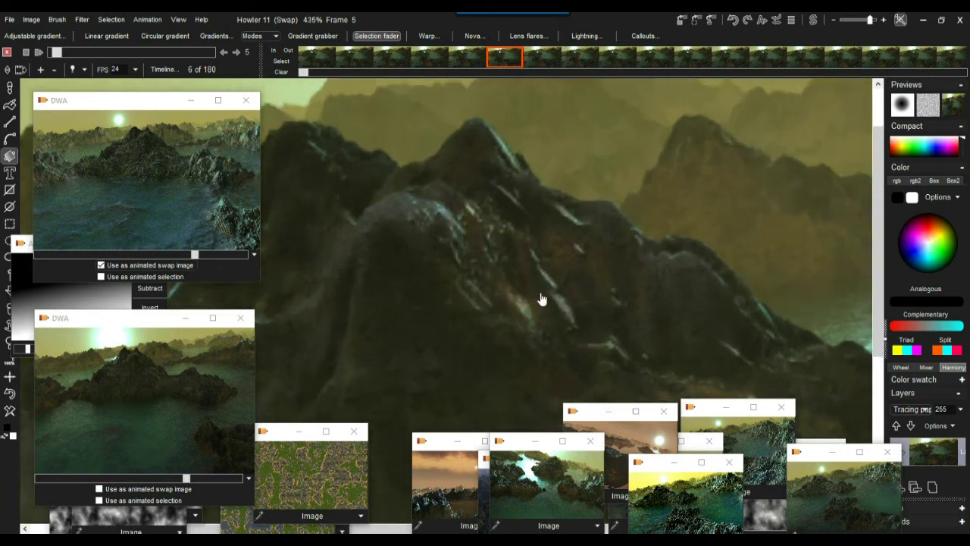
{"action": "scroll", "coordinate": [576, 258], "scroll_direction": "up", "scroll_amount": 2}
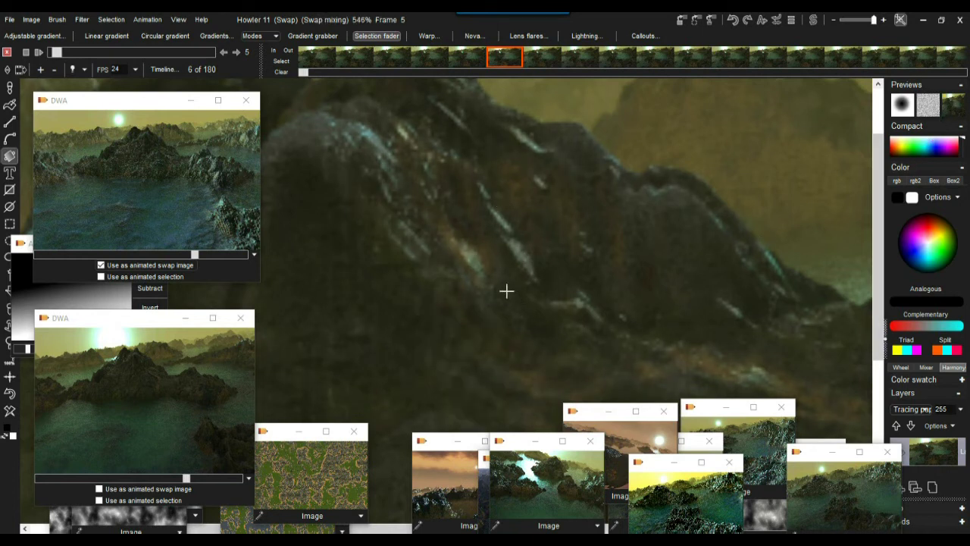
{"action": "scroll", "coordinate": [593, 197], "scroll_direction": "up", "scroll_amount": 2}
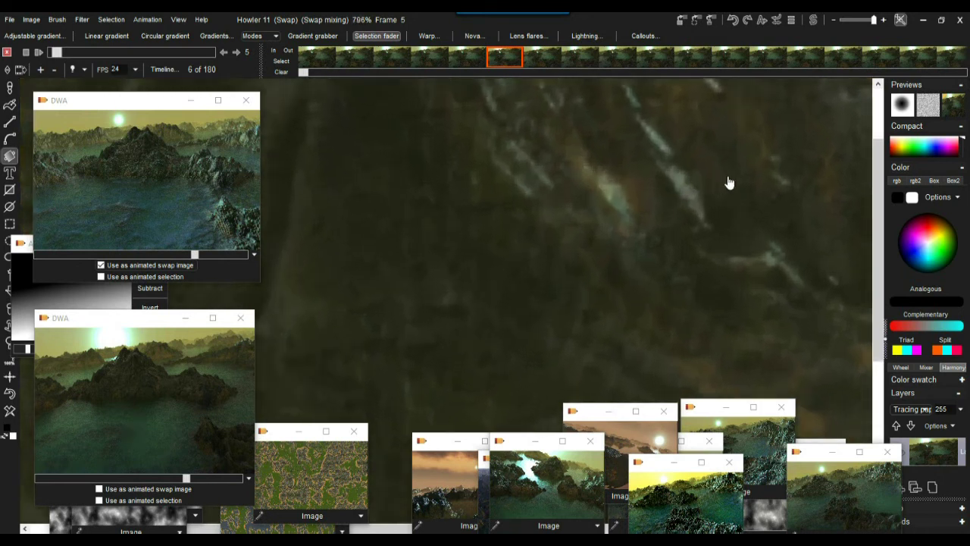
{"action": "scroll", "coordinate": [669, 195], "scroll_direction": "down", "scroll_amount": 1}
{"action": "scroll", "coordinate": [547, 216], "scroll_direction": "down", "scroll_amount": 4}
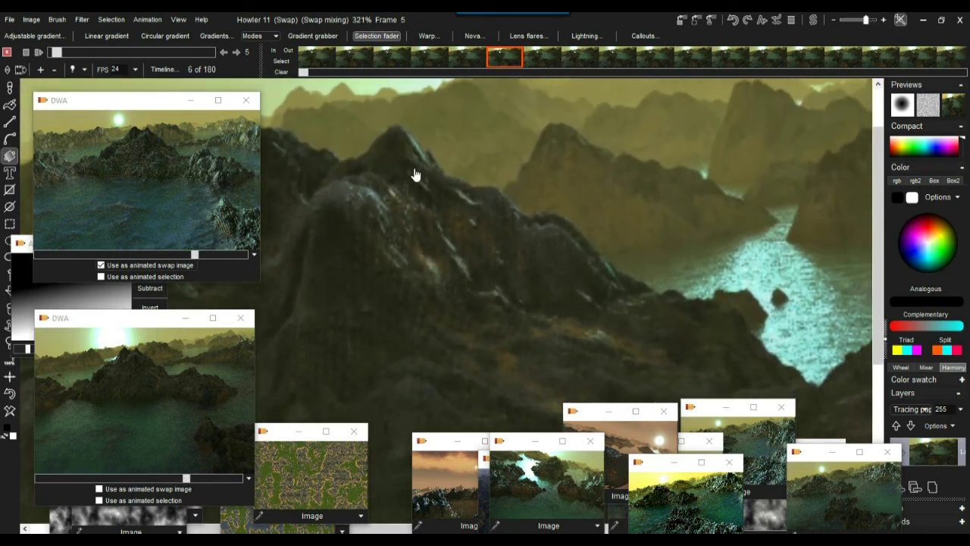
{"action": "scroll", "coordinate": [589, 217], "scroll_direction": "down", "scroll_amount": 1}
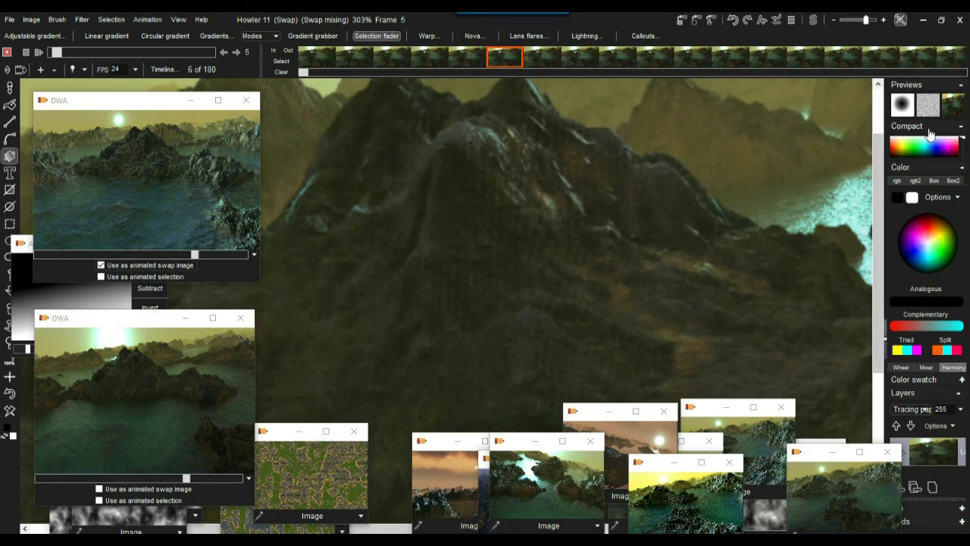
Step: Set the current layer's mode to Around grey and compare the foreground peak with and without swap mixing
{"action": "right_click", "coordinate": [960, 107]}
{"action": "mouse_move", "coordinate": [954, 168]}
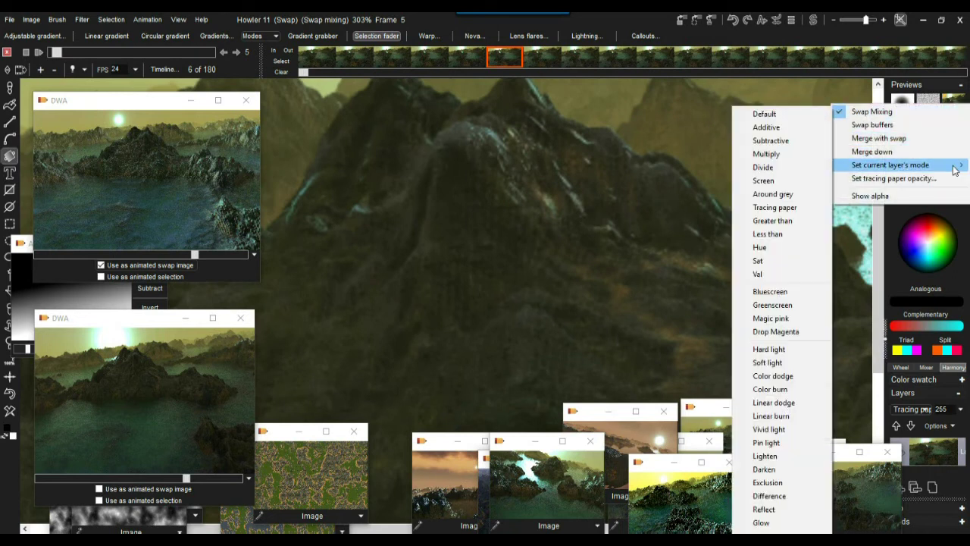
{"action": "left_click", "coordinate": [772, 194]}
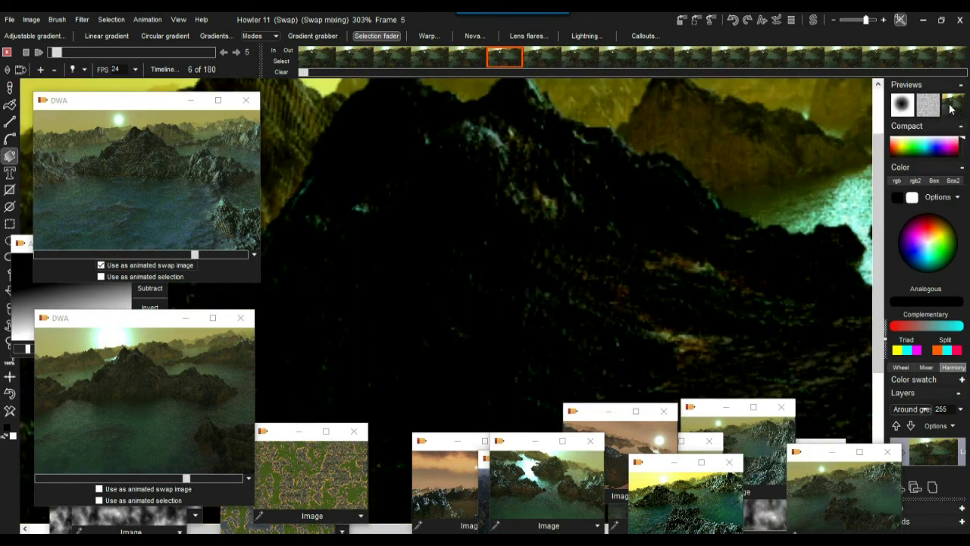
{"action": "left_click", "coordinate": [952, 108]}
{"action": "left_click", "coordinate": [952, 108]}
Step: Set the current layer's mode to Screen and compare the peak with and without swap mixing
{"action": "right_click", "coordinate": [953, 108]}
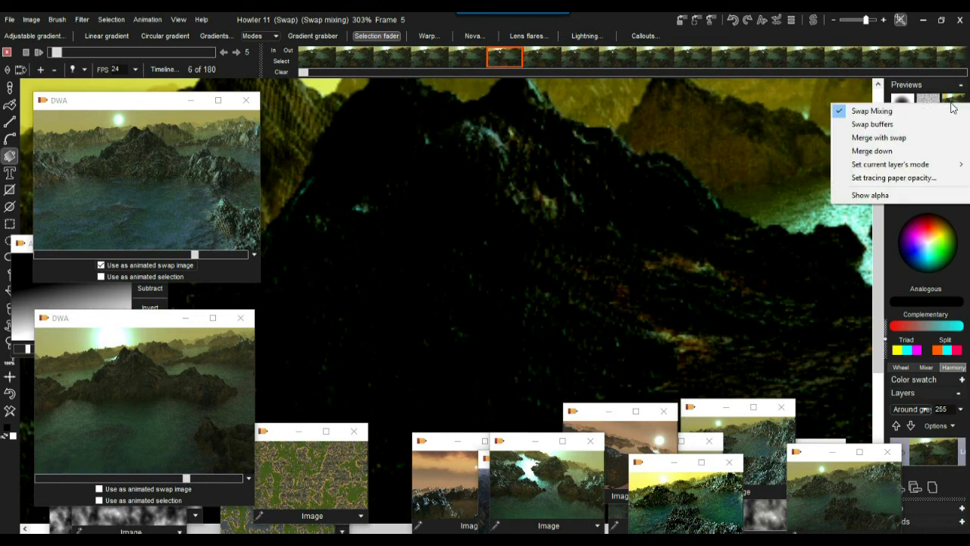
{"action": "mouse_move", "coordinate": [902, 165]}
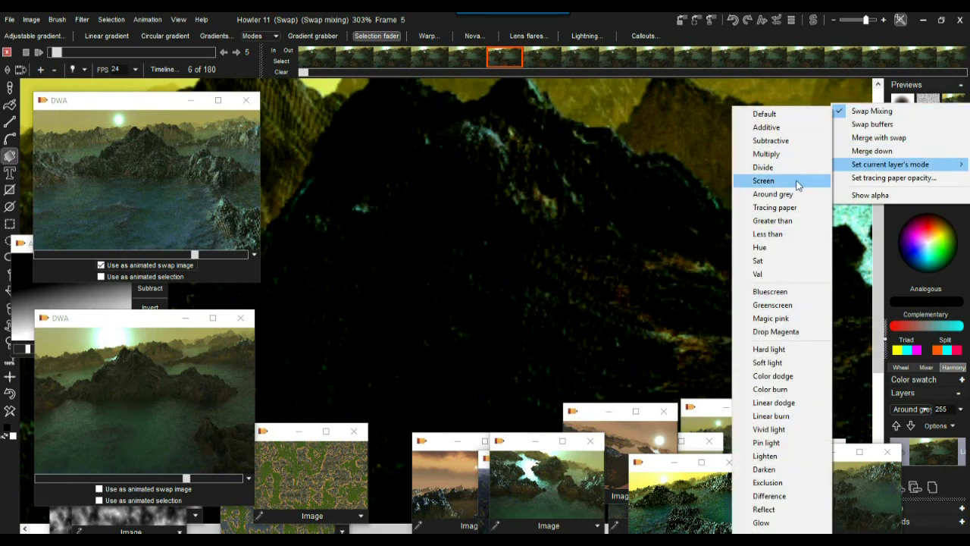
{"action": "left_click", "coordinate": [763, 180]}
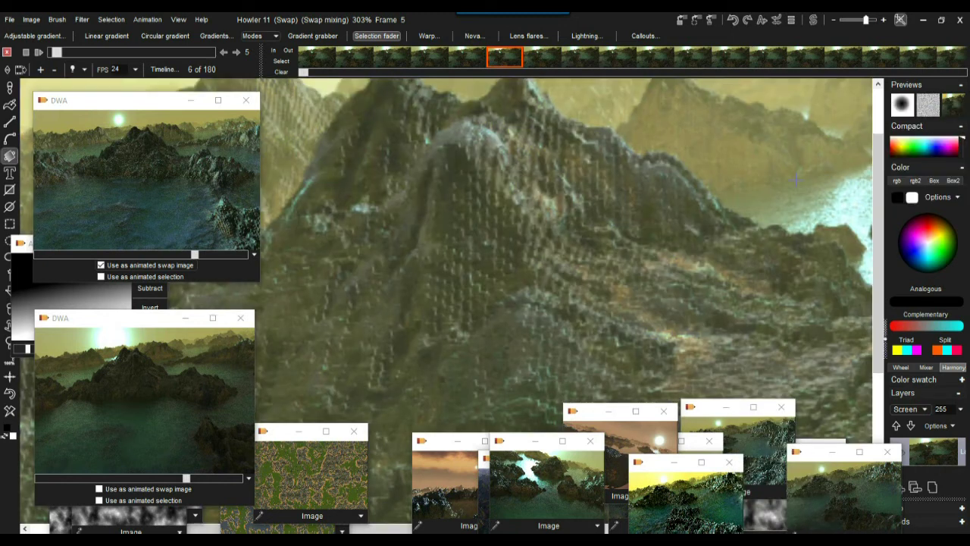
{"action": "left_click", "coordinate": [959, 109]}
{"action": "left_click", "coordinate": [959, 109]}
Step: Merge the Screen blend with the swap image for all frames of the animation
{"action": "right_click", "coordinate": [954, 104]}
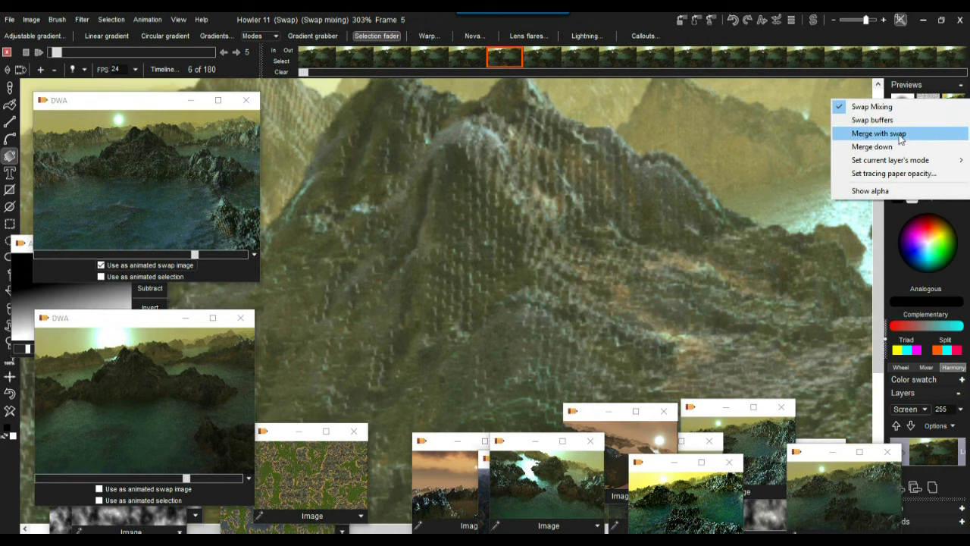
{"action": "left_click", "coordinate": [875, 134]}
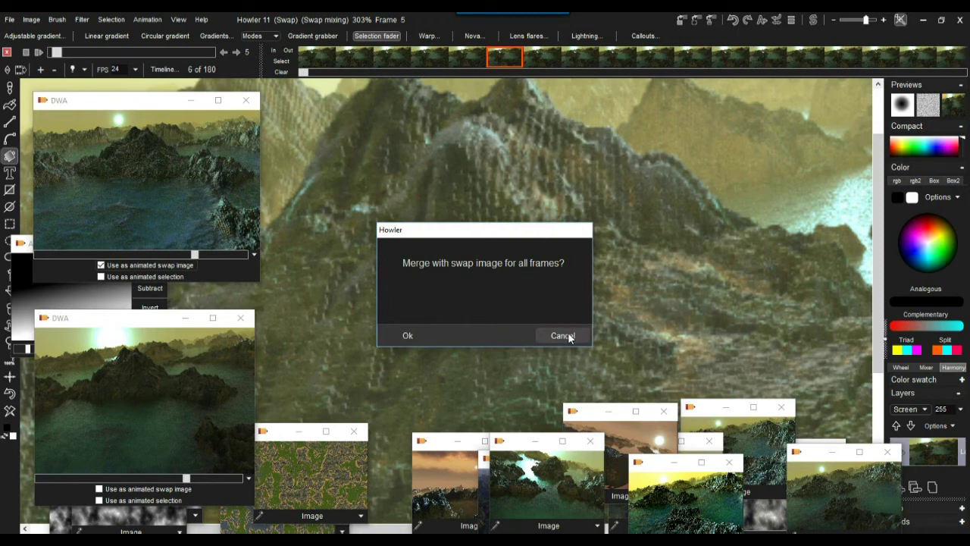
{"action": "left_click", "coordinate": [406, 336]}
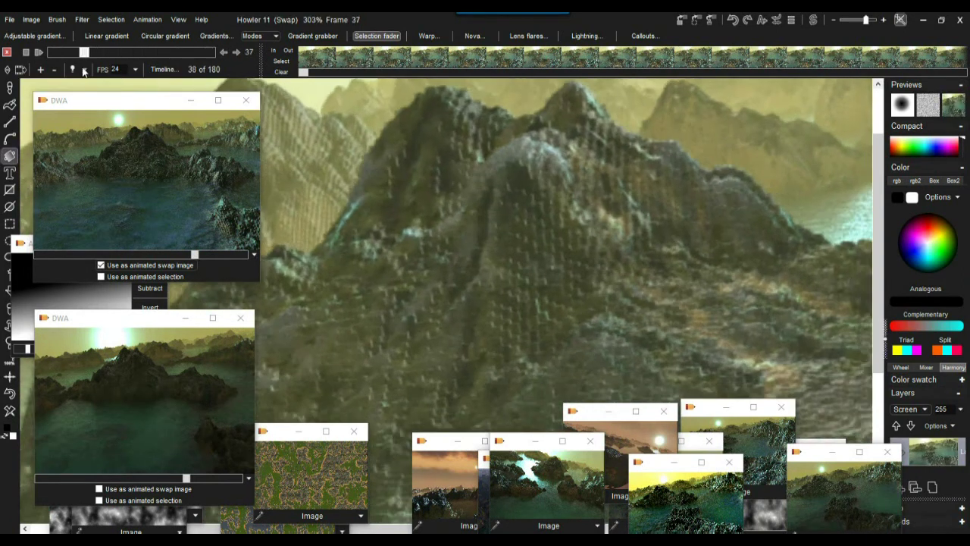
Step: Try to fade the Screen merge on frame 29 with Interactive undo
{"action": "left_click", "coordinate": [84, 70]}
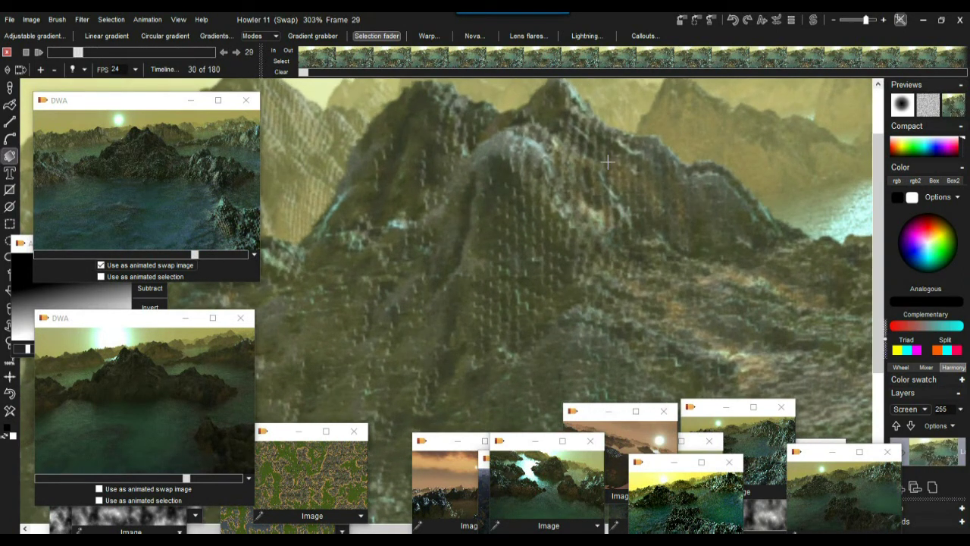
{"action": "left_click", "coordinate": [776, 20]}
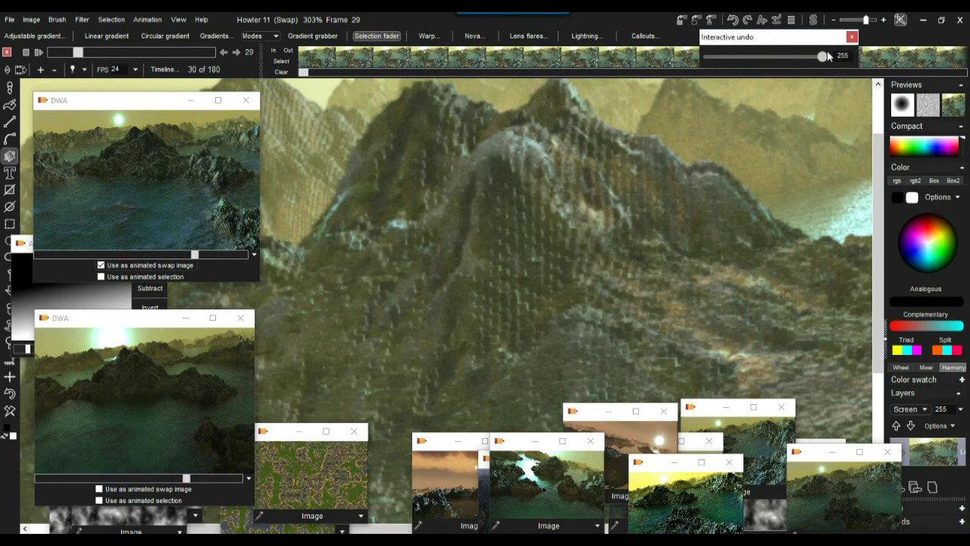
{"action": "mouse_move", "coordinate": [822, 56]}
{"action": "left_mouse_down"}
{"action": "mouse_move", "coordinate": [734, 57]}
{"action": "mouse_move", "coordinate": [849, 61]}
{"action": "mouse_move", "coordinate": [719, 56]}
{"action": "mouse_move", "coordinate": [830, 51]}
{"action": "left_mouse_up"}
{"action": "left_click", "coordinate": [852, 37]}
Step: Go to the last frame, 179, and try to fade its merge with Interactive undo
{"action": "left_click_drag", "start_coordinate": [305, 72], "coordinate": [918, 72]}
{"action": "left_click", "coordinate": [769, 57]}
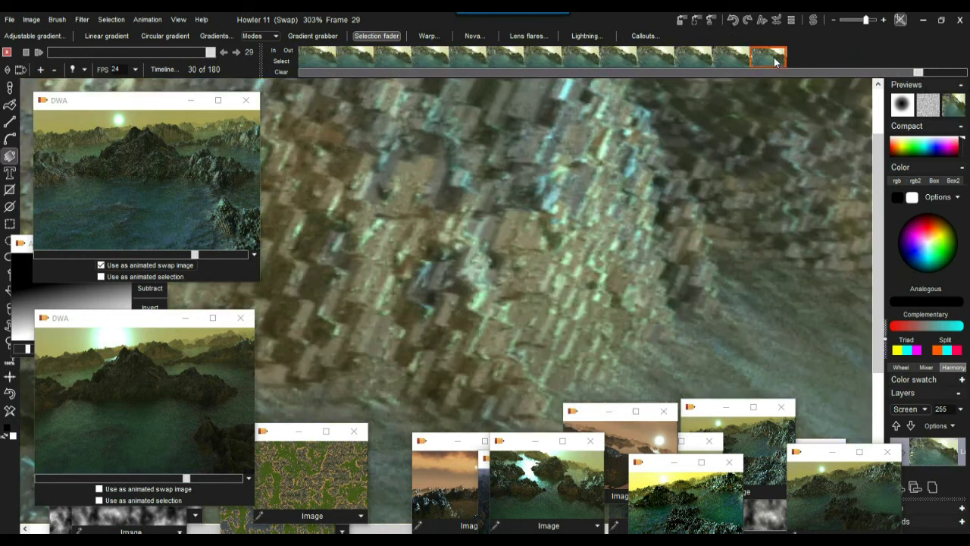
{"action": "left_click", "coordinate": [776, 20]}
{"action": "mouse_move", "coordinate": [822, 58]}
{"action": "left_mouse_down"}
{"action": "mouse_move", "coordinate": [792, 57]}
{"action": "mouse_move", "coordinate": [822, 57]}
{"action": "left_mouse_up"}
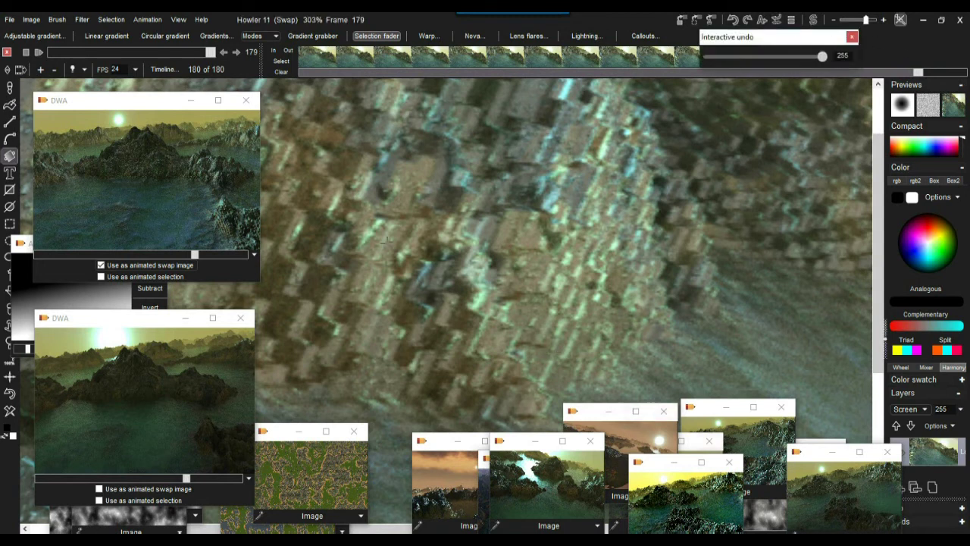
Step: Restore the stored blocky terrain animation and use the stored smooth one as the animated swap image, stopping at frame 2
{"action": "key", "text": "Delete"}
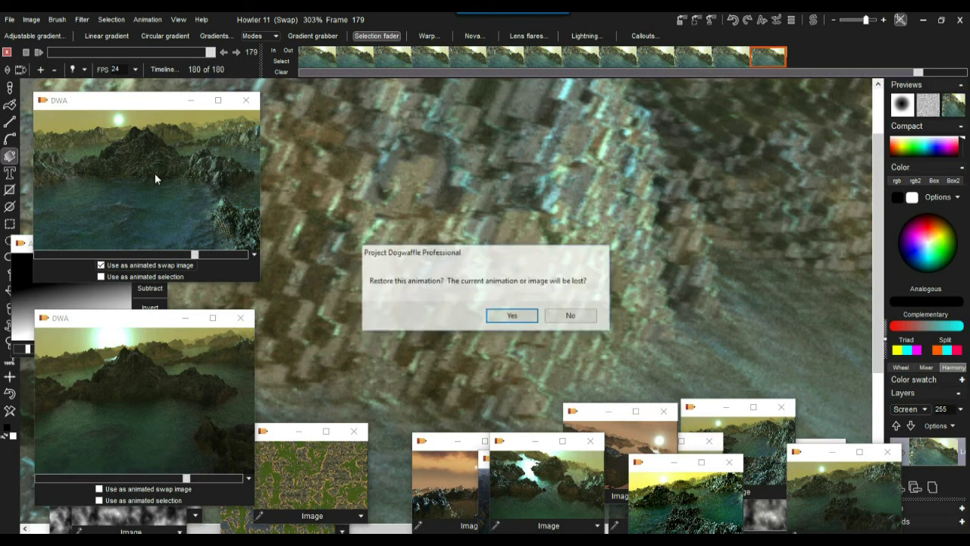
{"action": "left_click", "coordinate": [513, 315]}
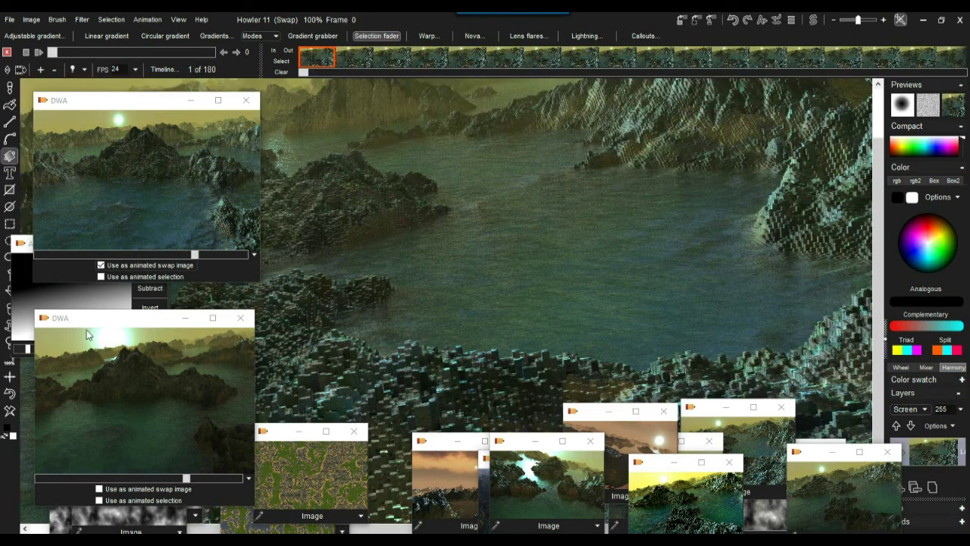
{"action": "left_click_drag", "start_coordinate": [93, 320], "coordinate": [85, 300]}
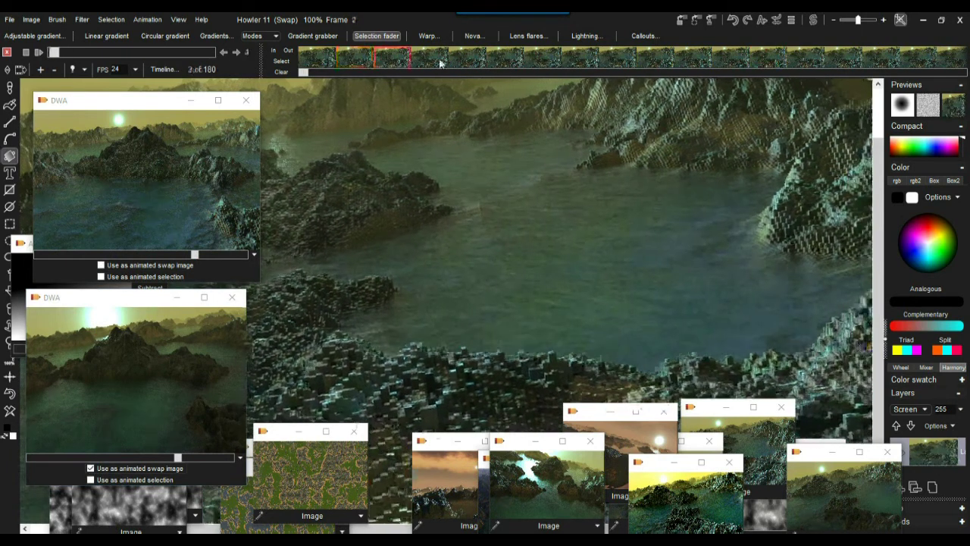
{"action": "key", "text": "space"}
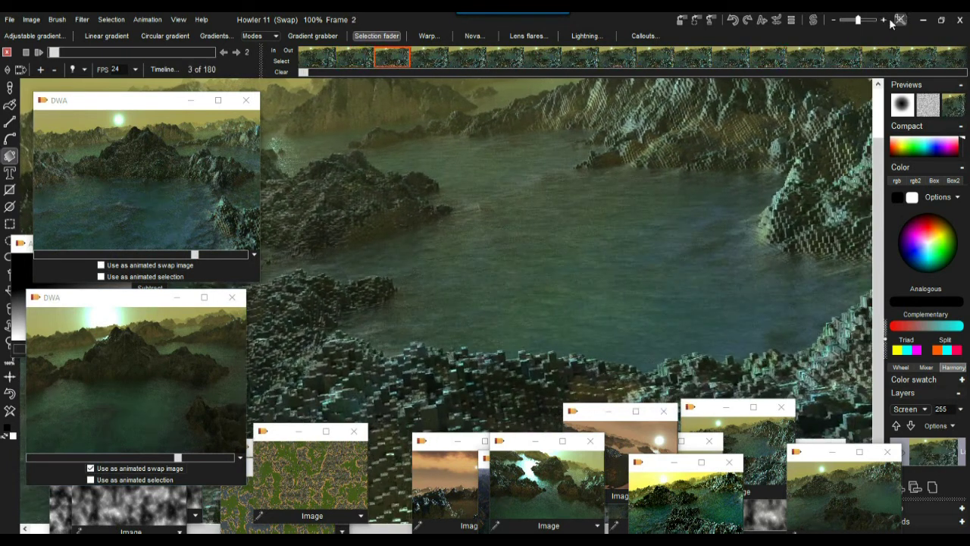
Step: Compare the smooth terrain in the main buffer with the blocky terrain in the swap buffer on frame 2
{"action": "left_click", "coordinate": [813, 21]}
{"action": "left_click", "coordinate": [814, 22]}
{"action": "left_click", "coordinate": [814, 21]}
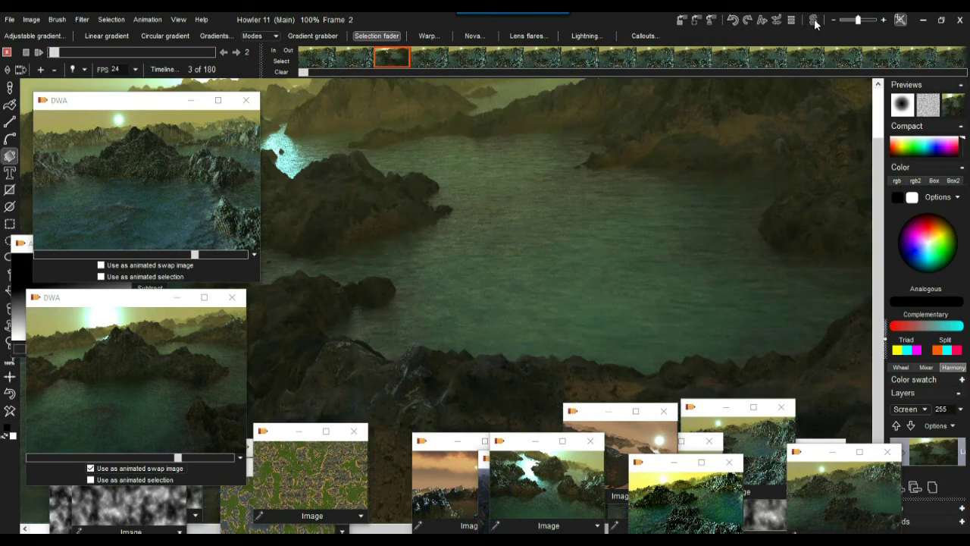
{"action": "left_click", "coordinate": [814, 21]}
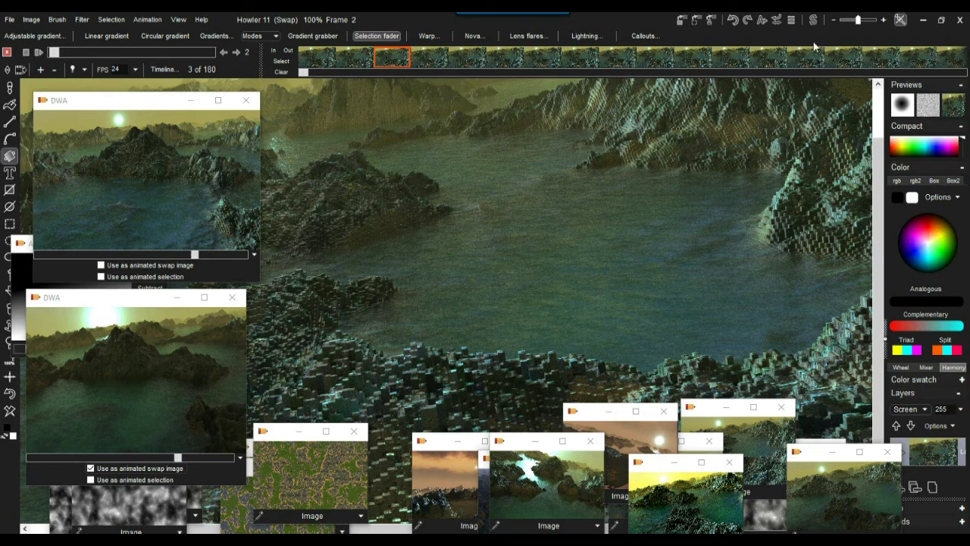
{"action": "left_click", "coordinate": [814, 21]}
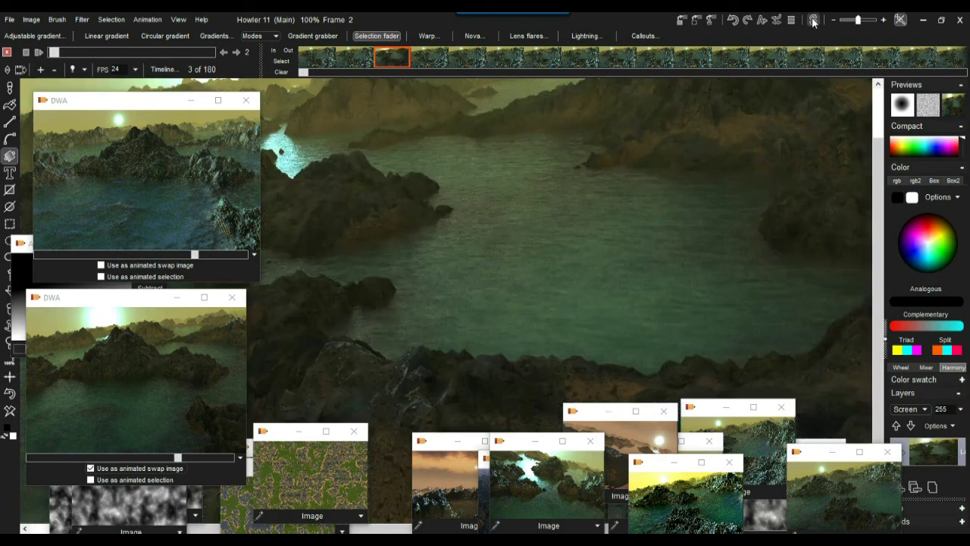
{"action": "left_click", "coordinate": [814, 21]}
{"action": "right_click", "coordinate": [954, 104]}
{"action": "key", "text": "Escape"}
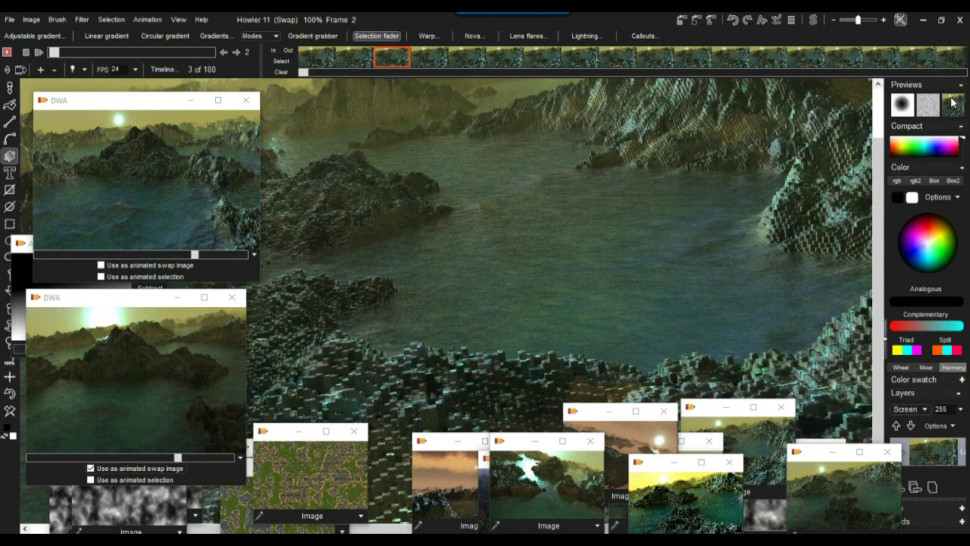
Step: Turn swap mixing on, set the current layer's mode to Less than, and compare the scene with and without mixing
{"action": "left_click", "coordinate": [953, 105]}
{"action": "right_click", "coordinate": [954, 106]}
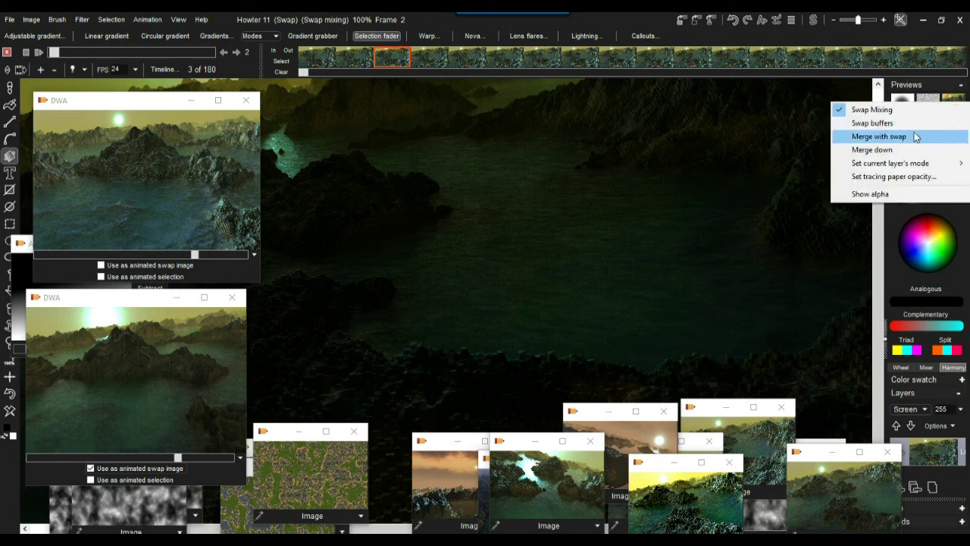
{"action": "mouse_move", "coordinate": [920, 163]}
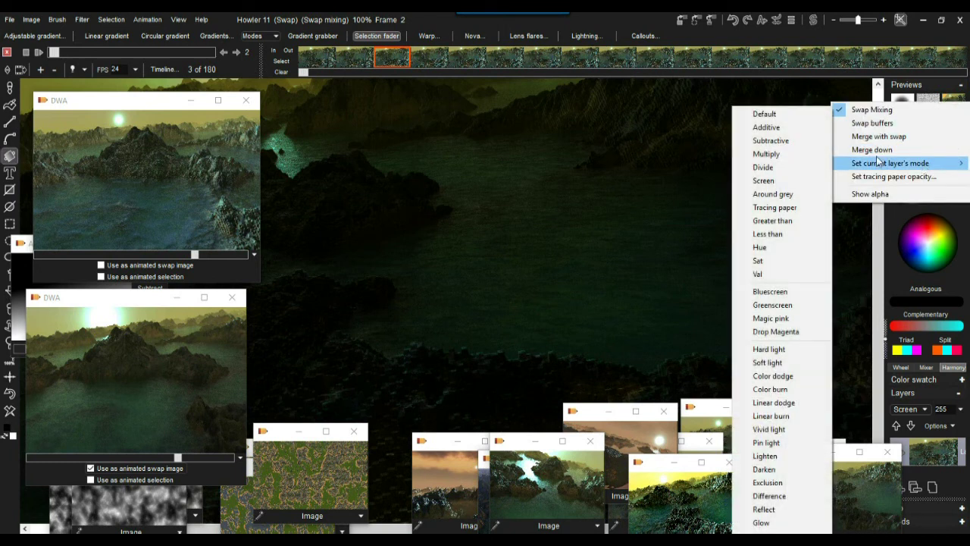
{"action": "left_click", "coordinate": [783, 236]}
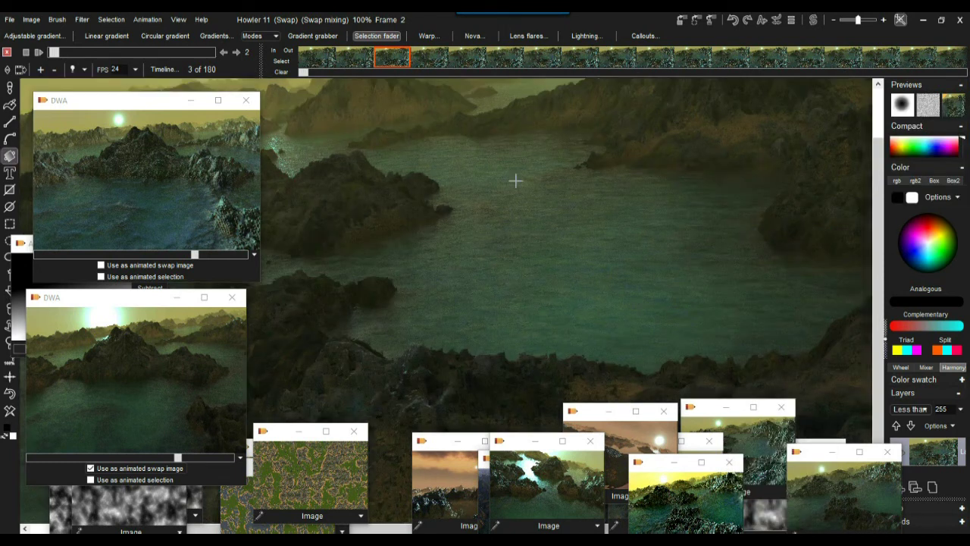
{"action": "left_click", "coordinate": [956, 109]}
{"action": "left_click", "coordinate": [956, 108]}
{"action": "left_click", "coordinate": [956, 108]}
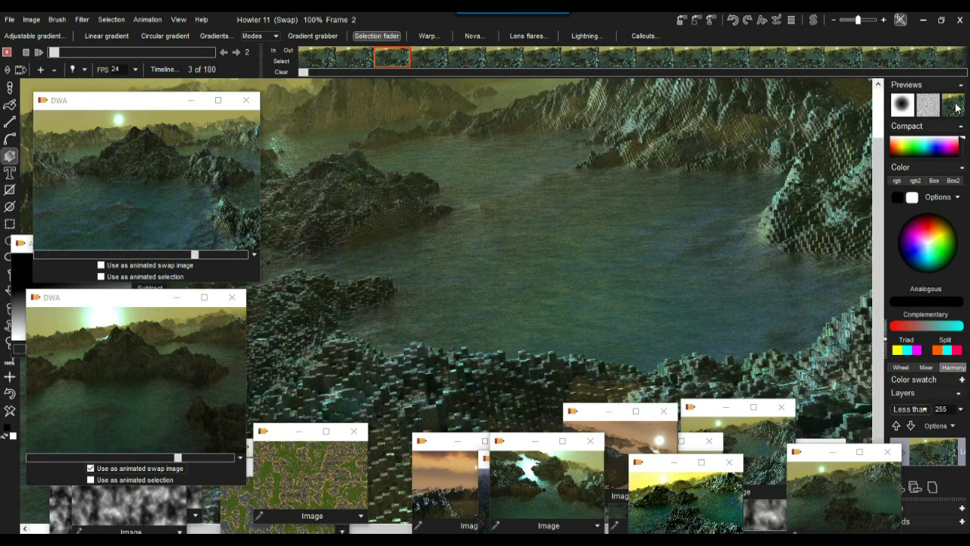
{"action": "left_click", "coordinate": [957, 108]}
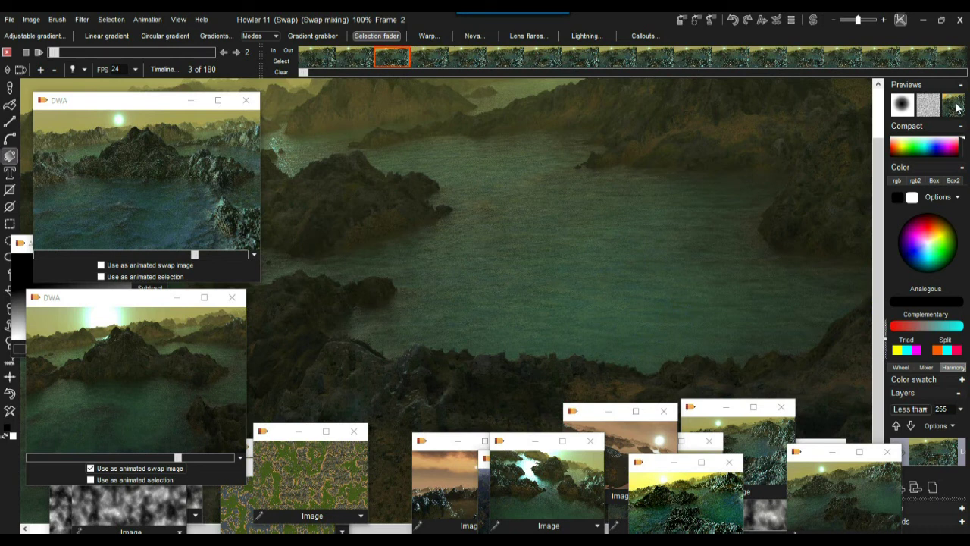
Step: Merge the Less than blend with the swap image on the current frame only
{"action": "right_click", "coordinate": [956, 108]}
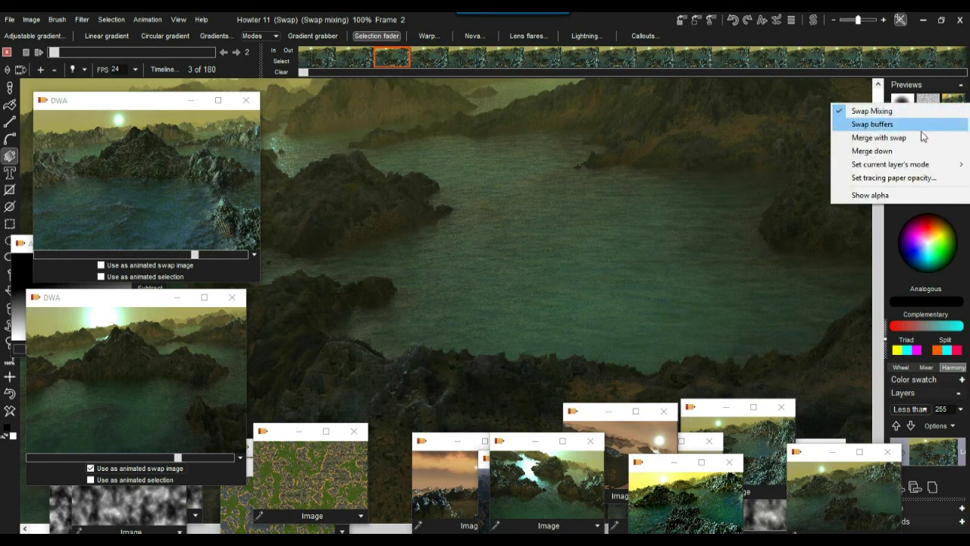
{"action": "left_click", "coordinate": [862, 141]}
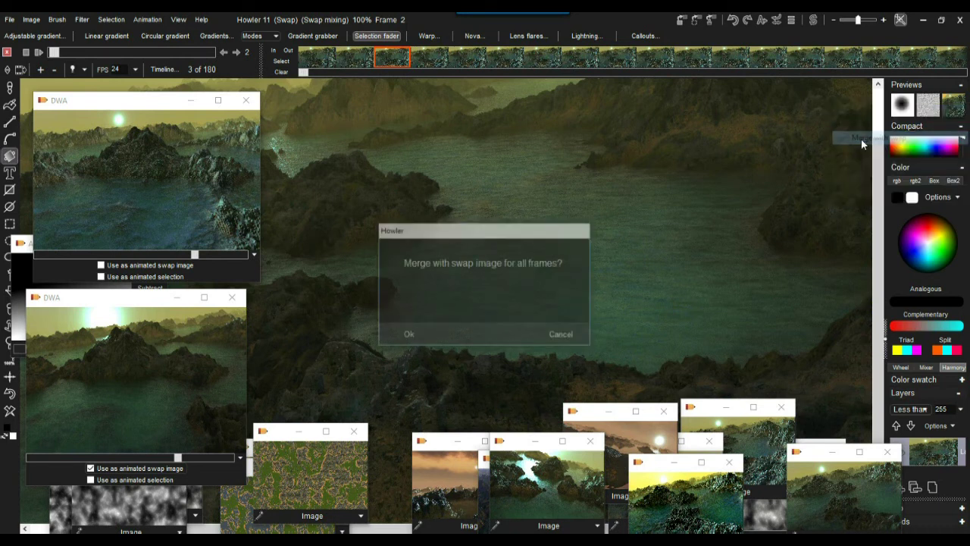
{"action": "left_click", "coordinate": [554, 335]}
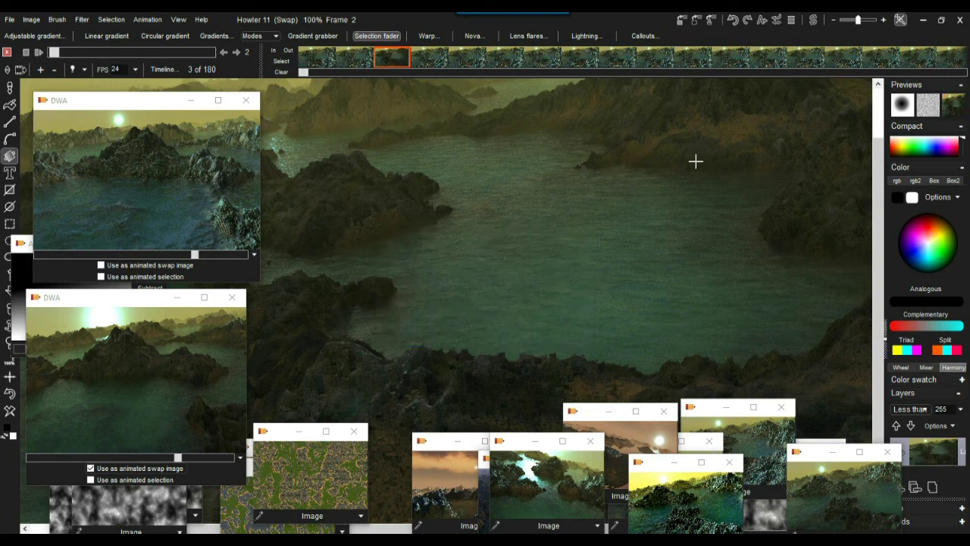
Step: Fade the Less than merge with Interactive undo, trying the full range and settling on 85
{"action": "scroll", "coordinate": [645, 169], "scroll_direction": "down", "scroll_amount": 3}
{"action": "scroll", "coordinate": [640, 176], "scroll_direction": "up", "scroll_amount": 1}
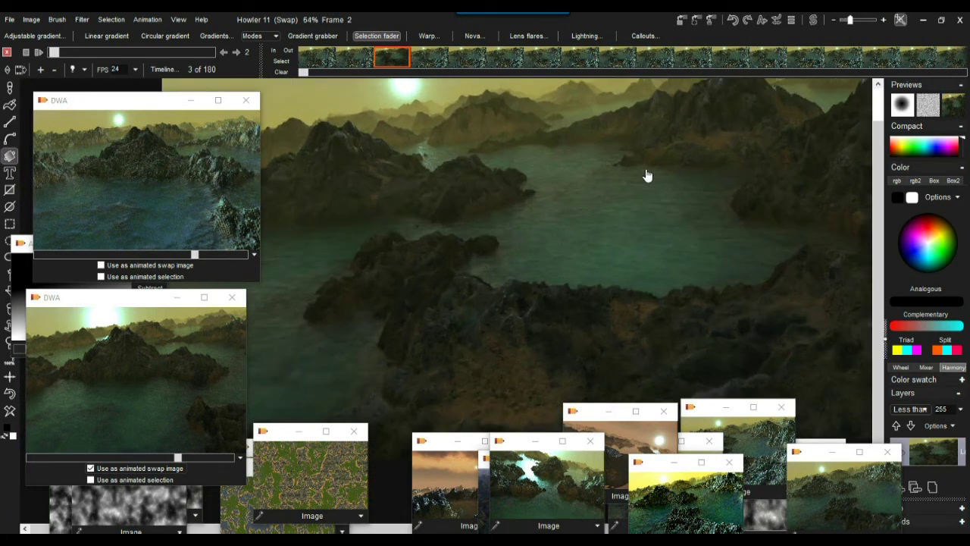
{"action": "left_click", "coordinate": [777, 20]}
{"action": "left_click_drag", "start_coordinate": [822, 56], "coordinate": [706, 57]}
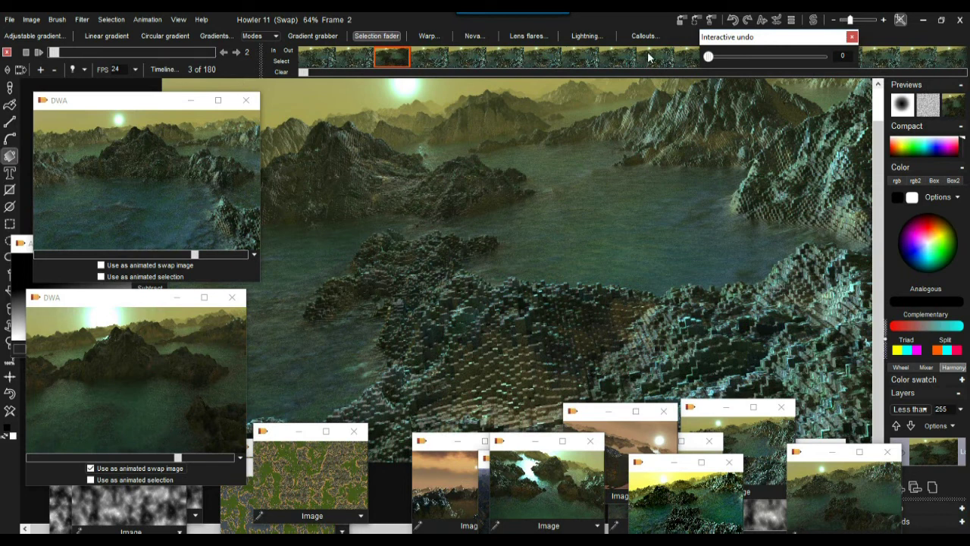
{"action": "left_click_drag", "start_coordinate": [707, 57], "coordinate": [879, 66]}
{"action": "left_click_drag", "start_coordinate": [822, 56], "coordinate": [749, 61]}
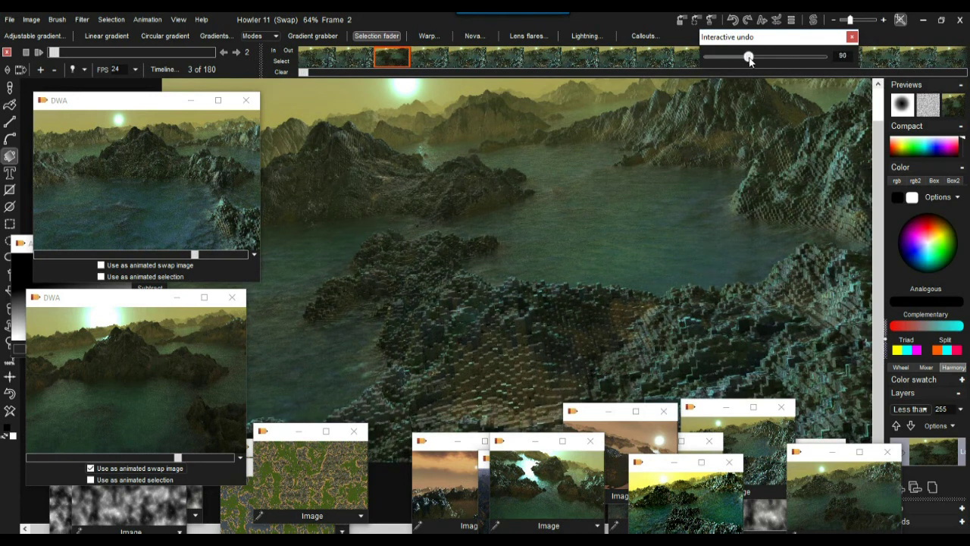
{"action": "left_click_drag", "start_coordinate": [750, 60], "coordinate": [746, 61]}
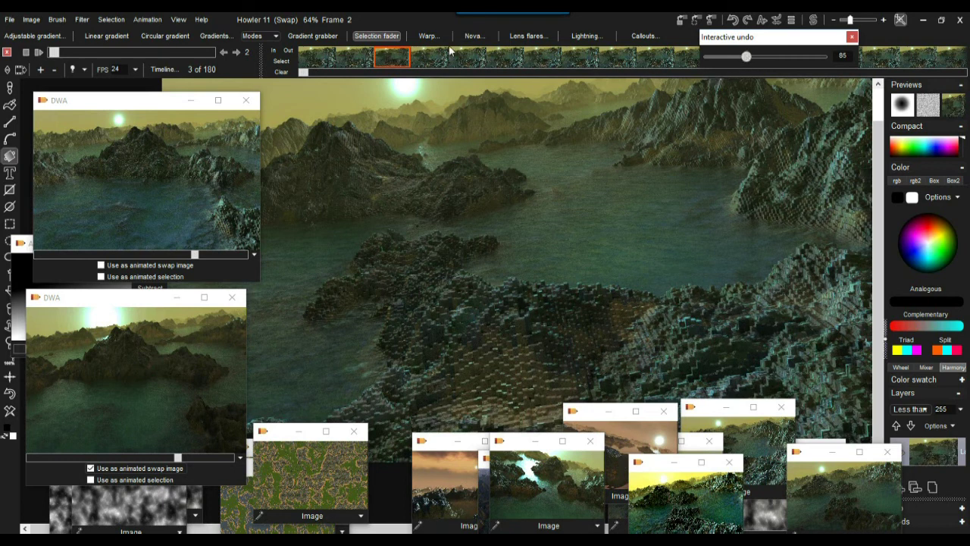
Step: Apply Expand dynamic range to the faded terrain blend
{"action": "left_click", "coordinate": [30, 20]}
{"action": "left_click", "coordinate": [103, 346]}
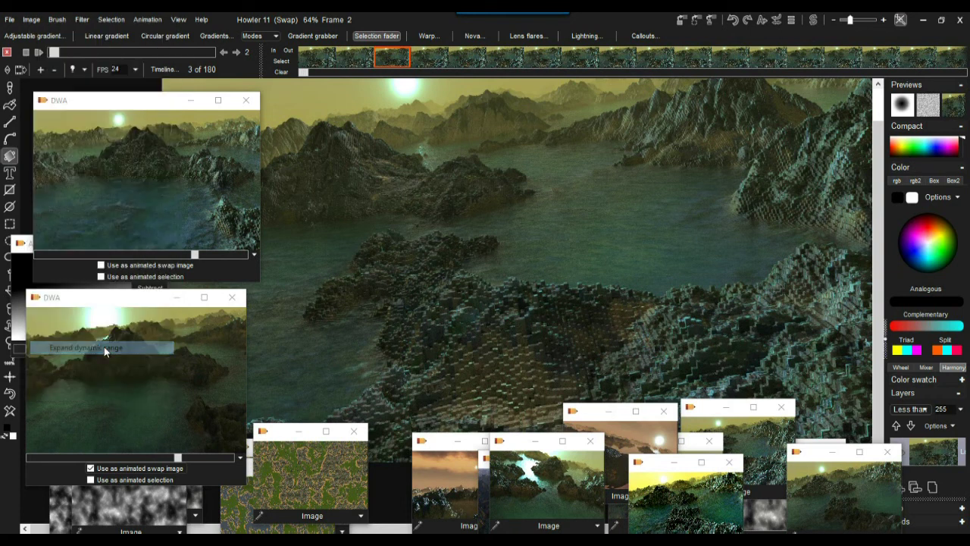
{"action": "left_click", "coordinate": [565, 336]}
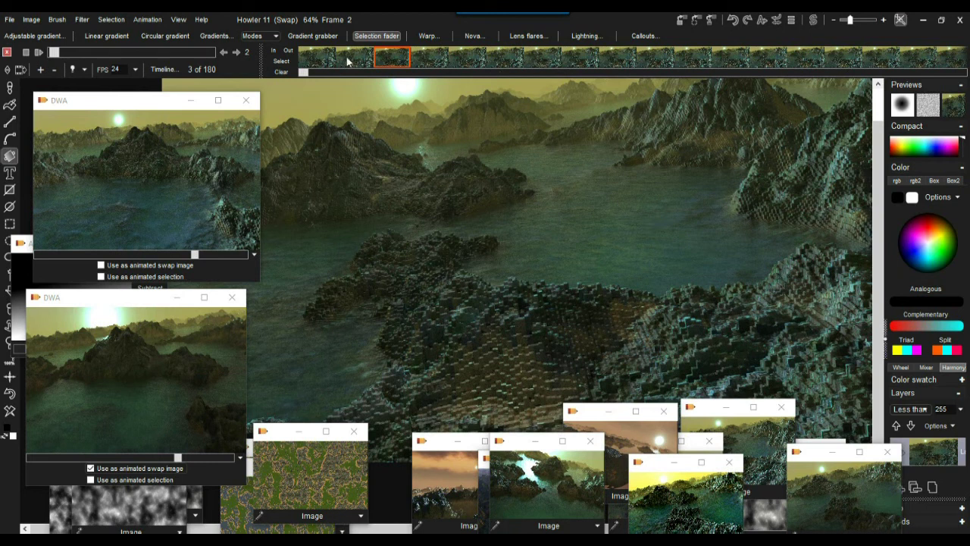
Step: Apply a multi-point RGB Curves adjustment to the terrain frame, lowering the shadows, raising the midtones and adding a dip near the highlights
{"action": "left_click", "coordinate": [81, 19]}
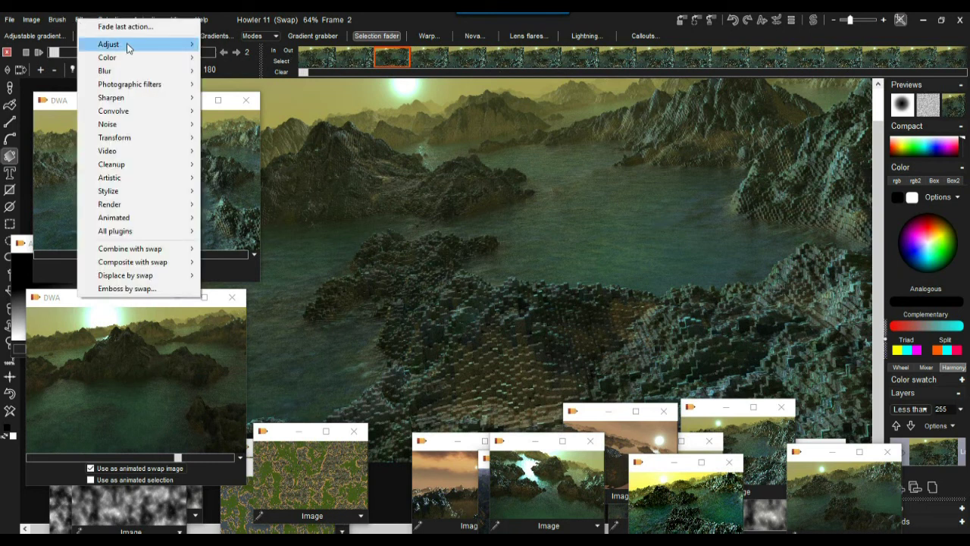
{"action": "mouse_move", "coordinate": [128, 47]}
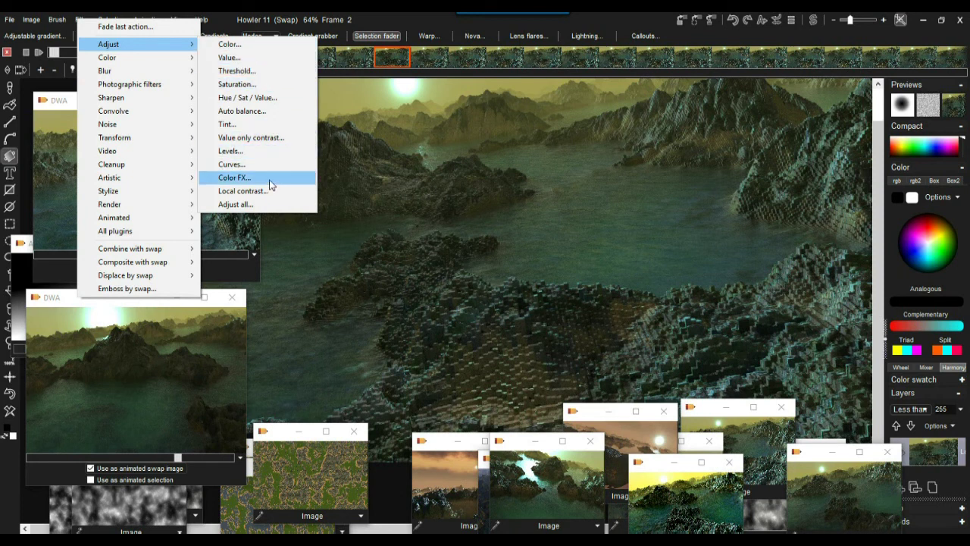
{"action": "left_click", "coordinate": [250, 165]}
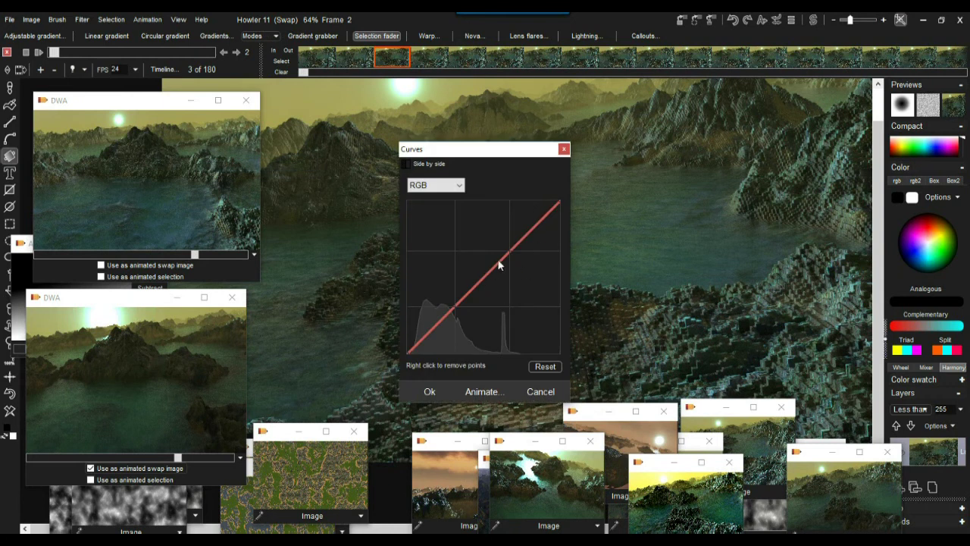
{"action": "mouse_move", "coordinate": [526, 228]}
{"action": "left_mouse_down"}
{"action": "mouse_move", "coordinate": [513, 217]}
{"action": "mouse_move", "coordinate": [522, 221]}
{"action": "left_mouse_up"}
{"action": "left_click", "coordinate": [476, 278]}
{"action": "left_click_drag", "start_coordinate": [476, 287], "coordinate": [440, 329]}
{"action": "left_click", "coordinate": [463, 290]}
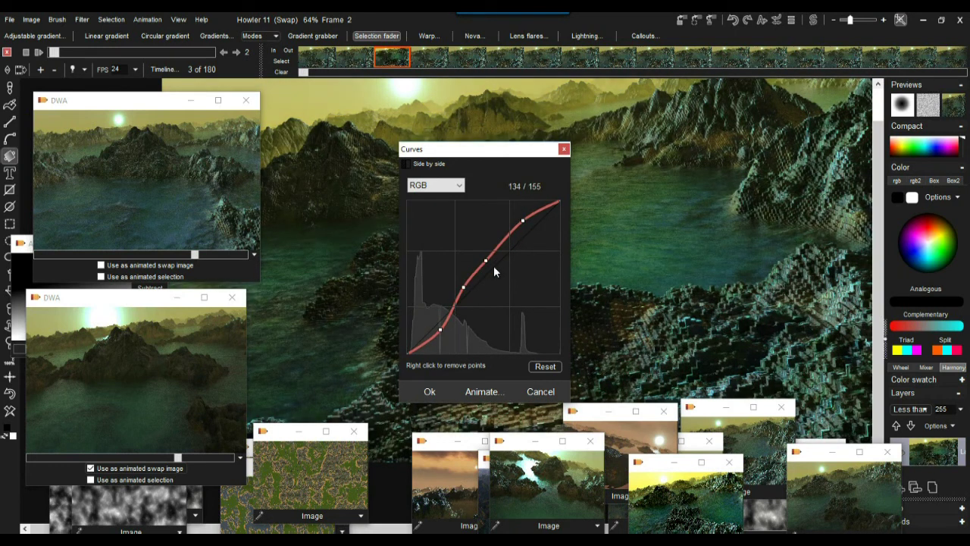
{"action": "left_click", "coordinate": [494, 267]}
{"action": "left_click", "coordinate": [507, 230]}
{"action": "mouse_move", "coordinate": [533, 226]}
{"action": "left_mouse_down"}
{"action": "mouse_move", "coordinate": [542, 205]}
{"action": "mouse_move", "coordinate": [556, 237]}
{"action": "mouse_move", "coordinate": [544, 235]}
{"action": "left_mouse_up"}
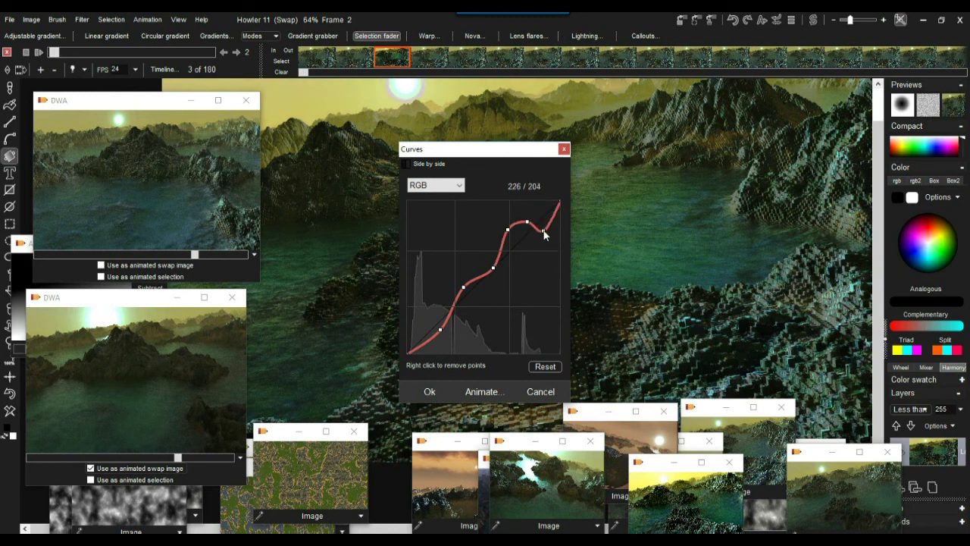
{"action": "left_click", "coordinate": [429, 389]}
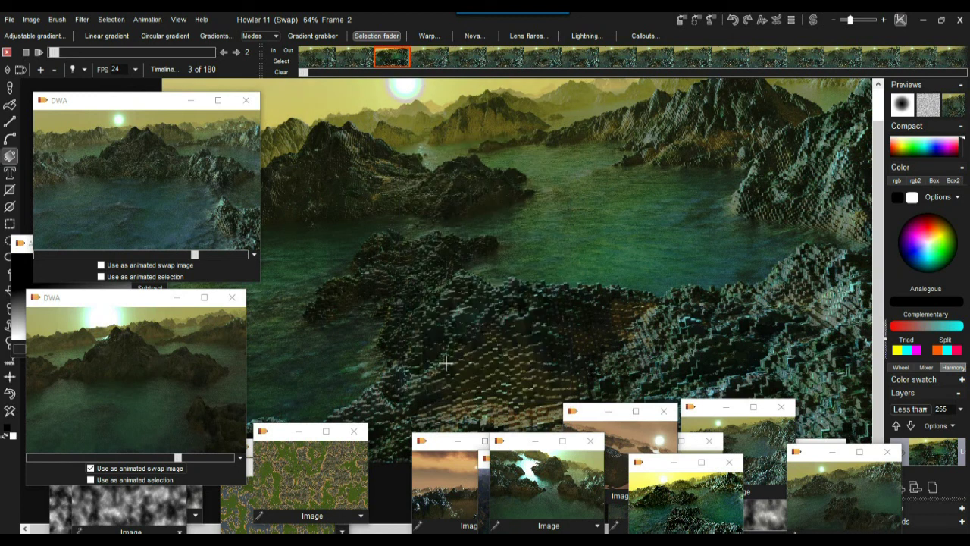
Step: Adjust the frame's hue to 157, saturation to 127 and value to 356
{"action": "left_click", "coordinate": [82, 19]}
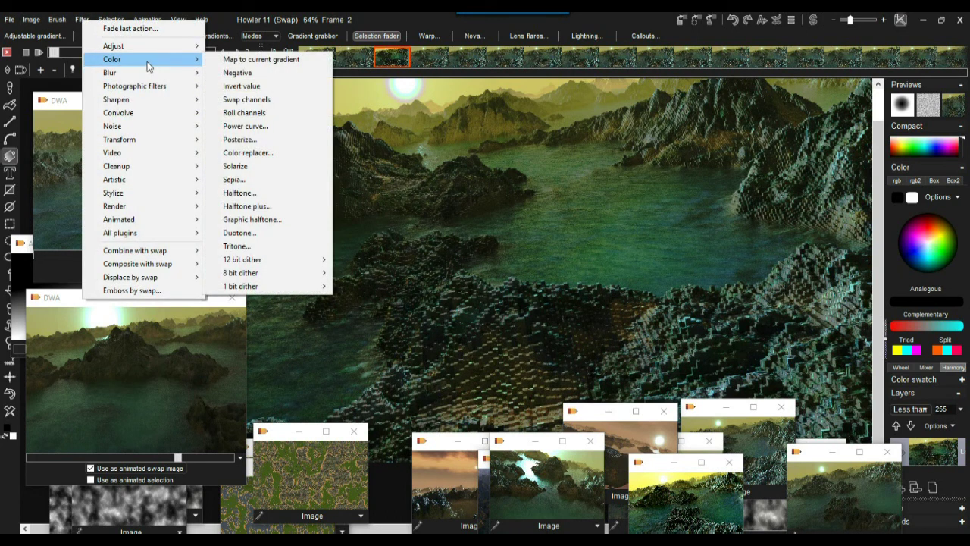
{"action": "mouse_move", "coordinate": [172, 54]}
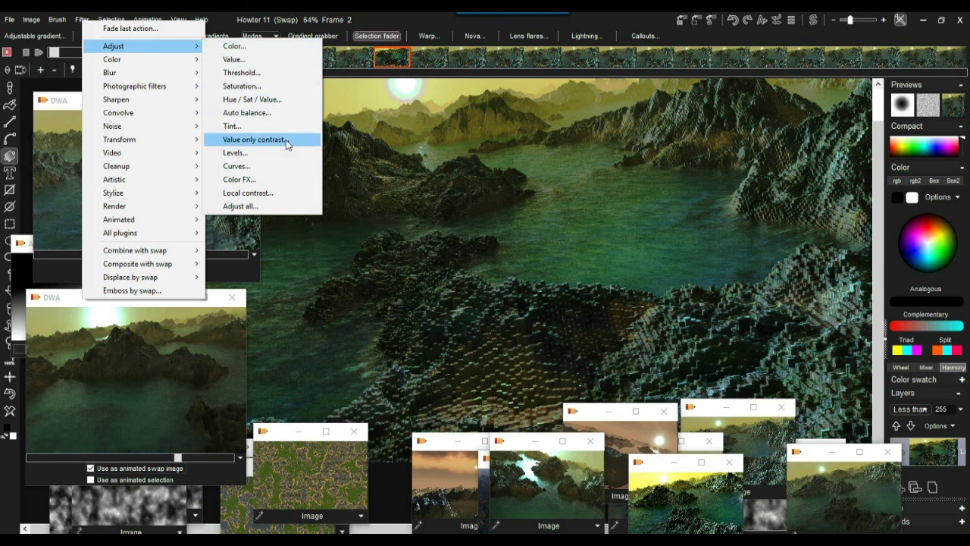
{"action": "left_click", "coordinate": [310, 99]}
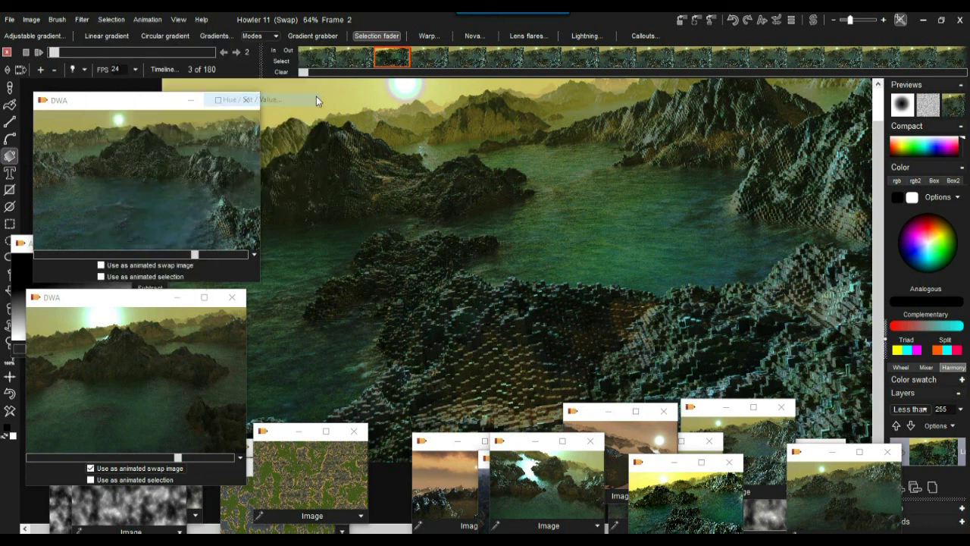
{"action": "left_click_drag", "start_coordinate": [493, 252], "coordinate": [506, 292]}
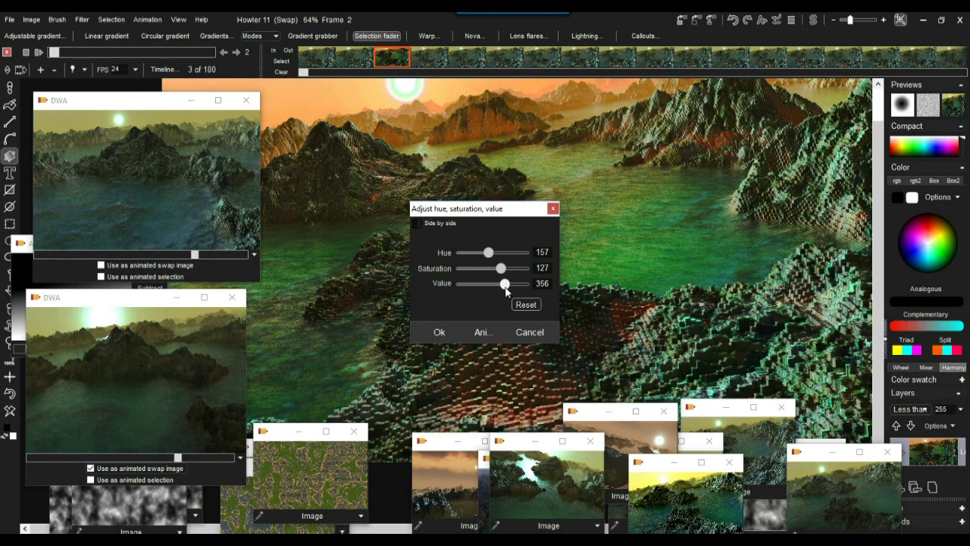
{"action": "left_click", "coordinate": [439, 331]}
Step: Move the upper DWA preview window clear of the terrain image and bring the recoloured frame fully into view for inspection
{"action": "left_click_drag", "start_coordinate": [151, 102], "coordinate": [143, 219]}
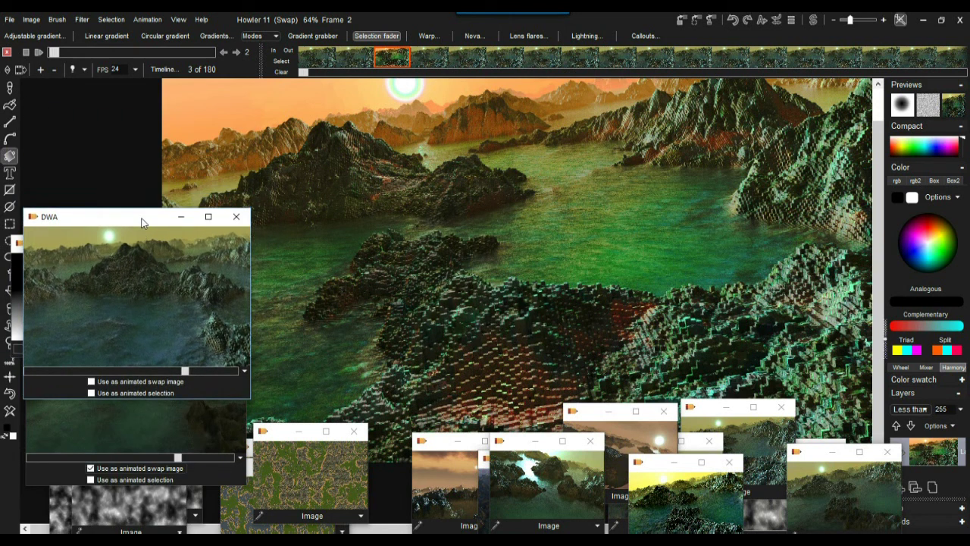
{"action": "scroll", "coordinate": [584, 201], "scroll_direction": "down", "scroll_amount": 4}
{"action": "scroll", "coordinate": [584, 201], "scroll_direction": "up", "scroll_amount": 5}
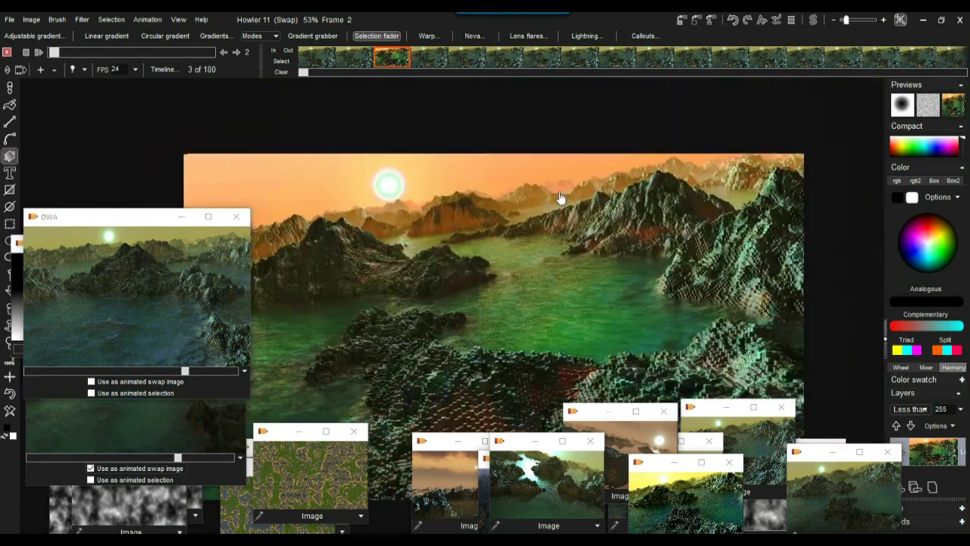
{"action": "middle_click_drag", "start_coordinate": [559, 198], "coordinate": [617, 132]}
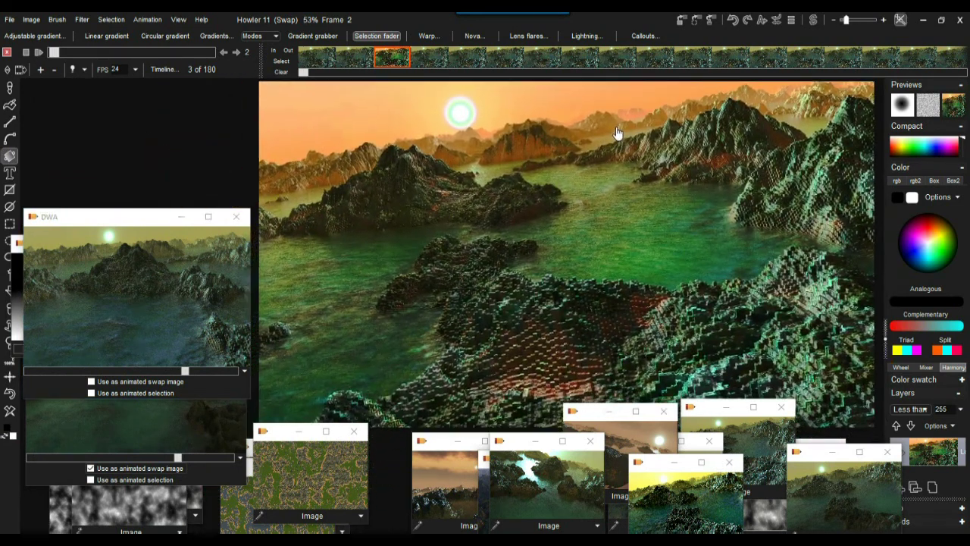